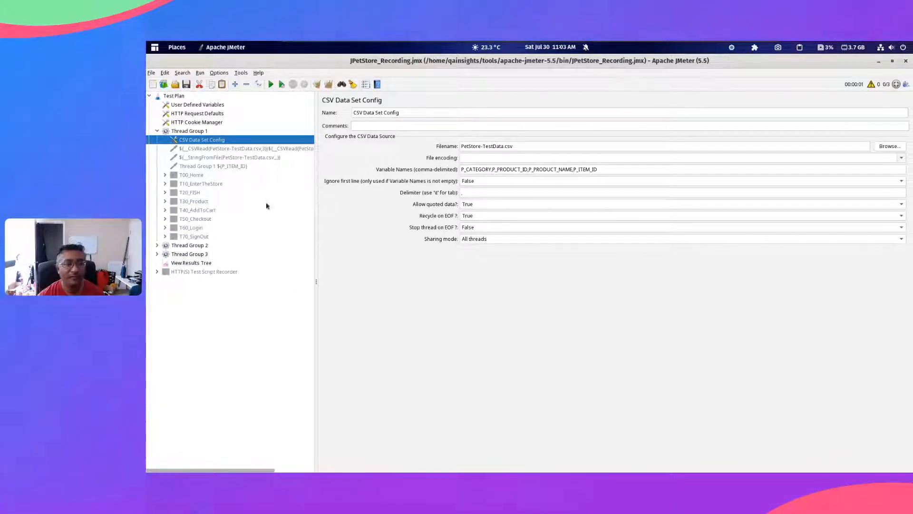
Step: Switch to Firefox, search the web for "generate test ata" in a new tab, and open the Generate Data result
key("alt+Tab")
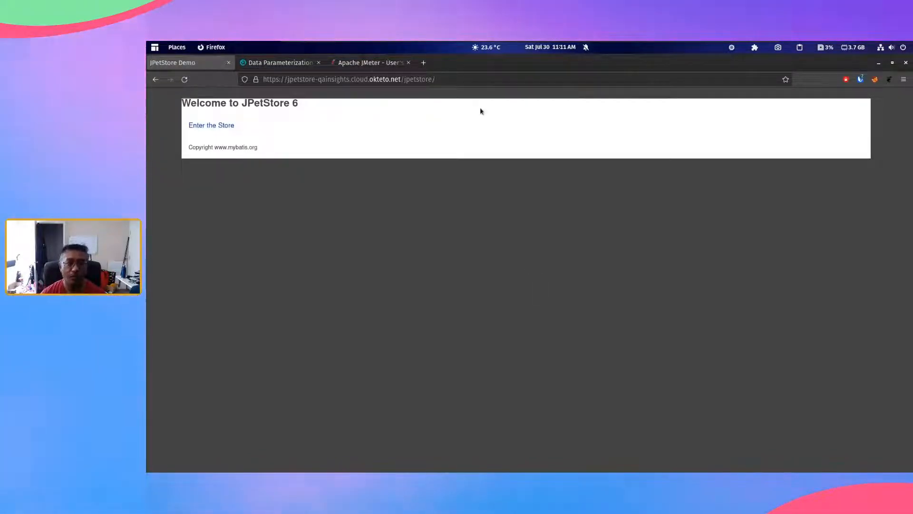
left_click(424, 61)
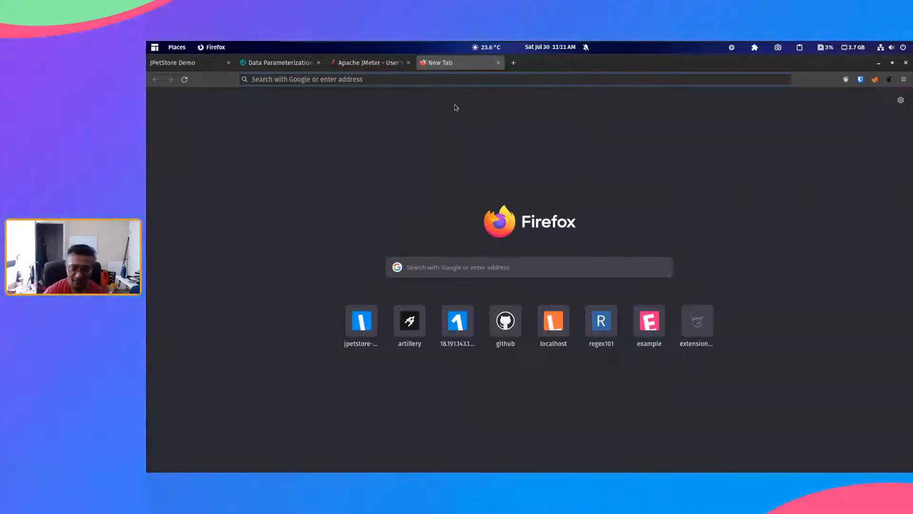
type("gen")
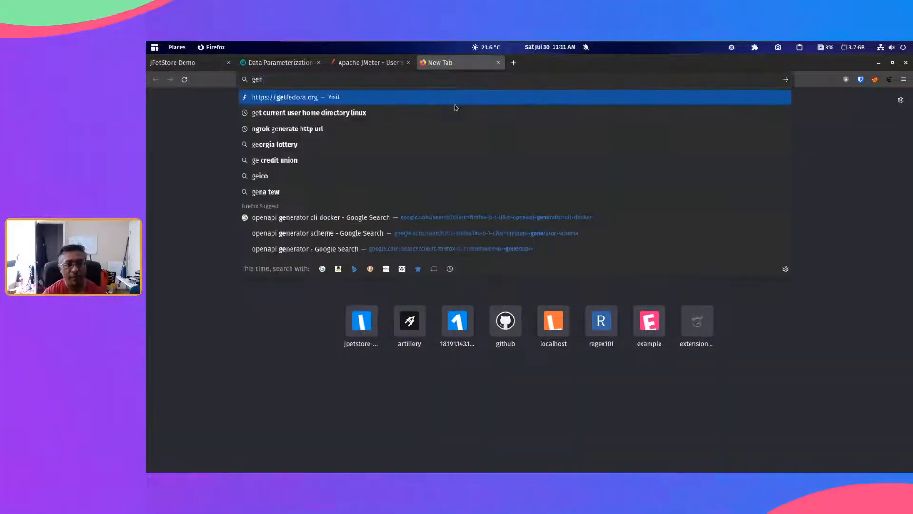
type("erate test ata")
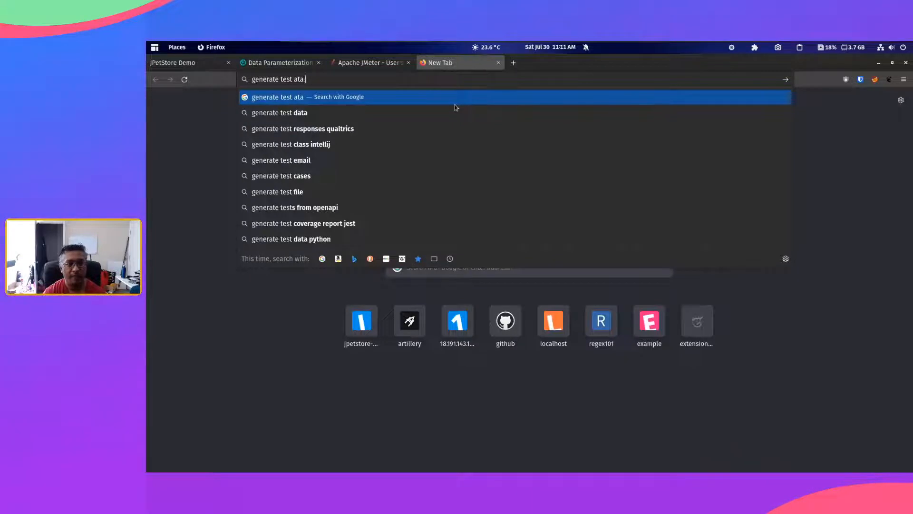
key("Return")
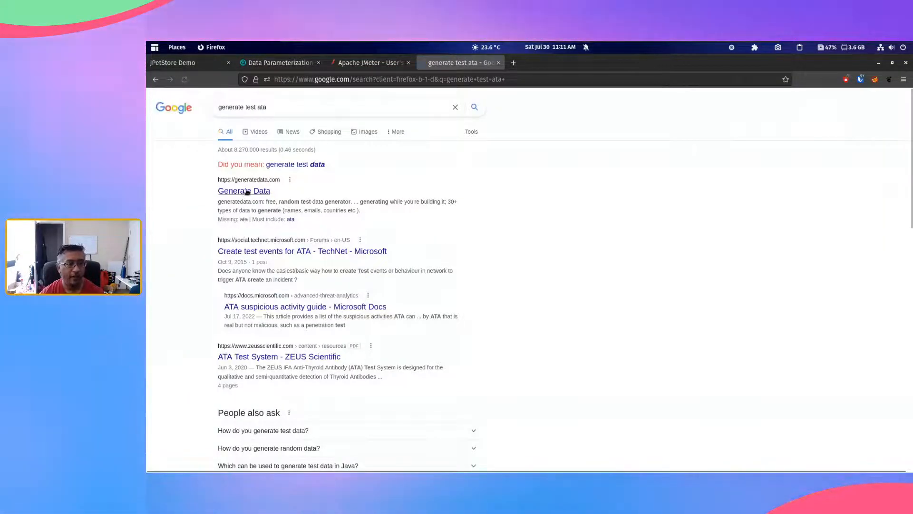
left_click(262, 191)
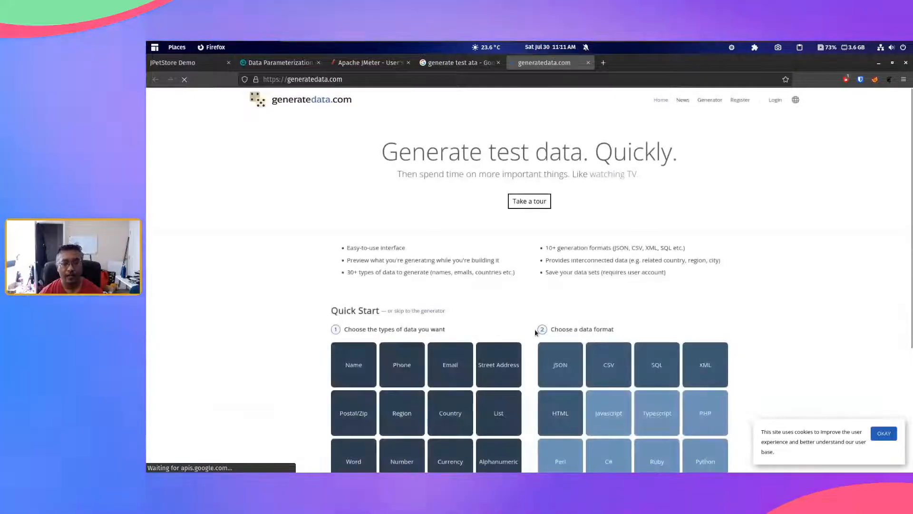
Step: Review the data types and output formats offered on the generatedata.com home page
scroll(535, 330, "down", 2)
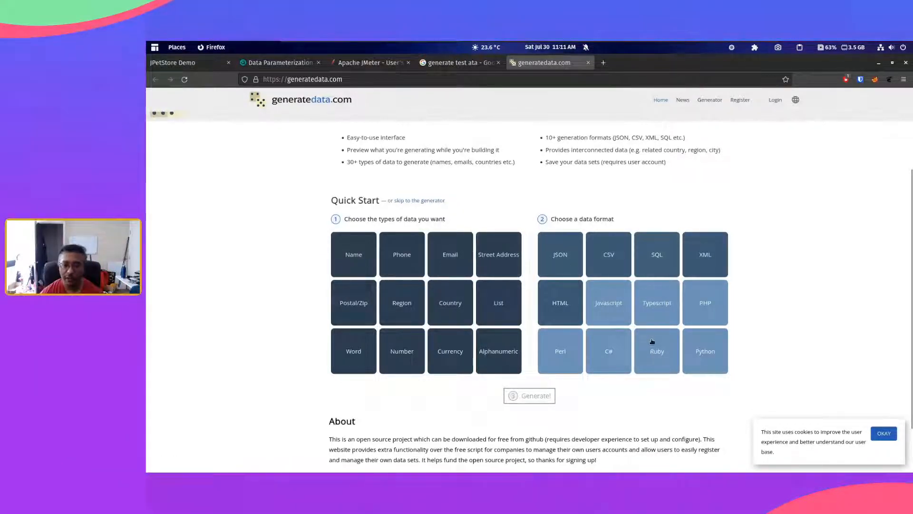
scroll(652, 341, "down", 2)
scroll(620, 400, "up", 5)
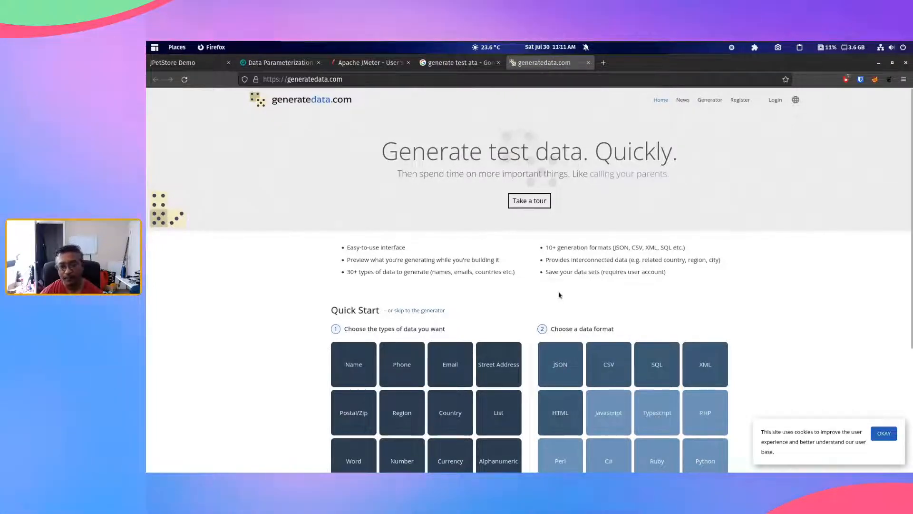
scroll(559, 295, "down", 1)
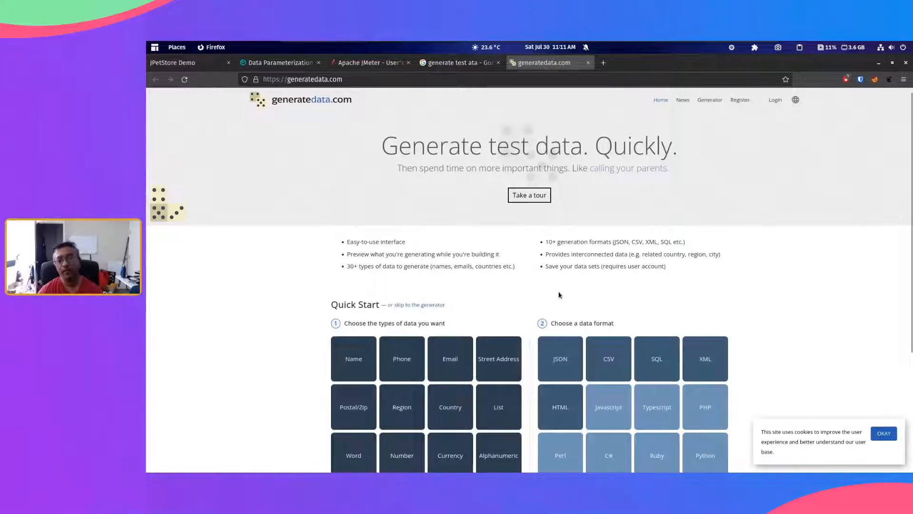
scroll(559, 295, "down", 3)
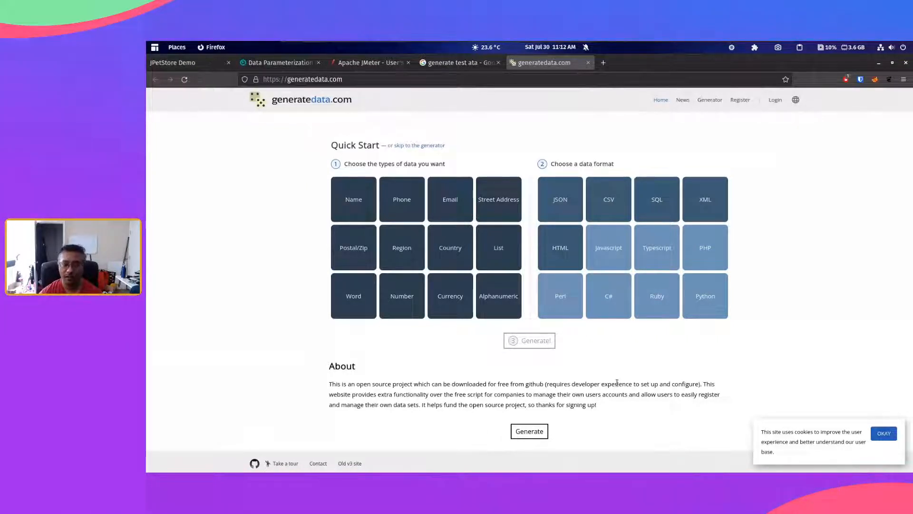
scroll(616, 383, "up", 4)
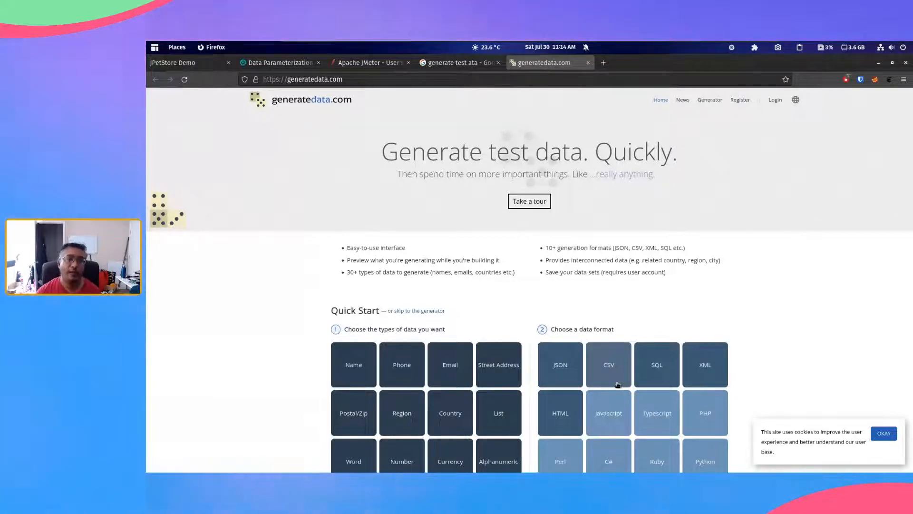
Step: Enter the JPetStore demo store and view the Fish and Cats product lists at 130% zoom
left_click(190, 65)
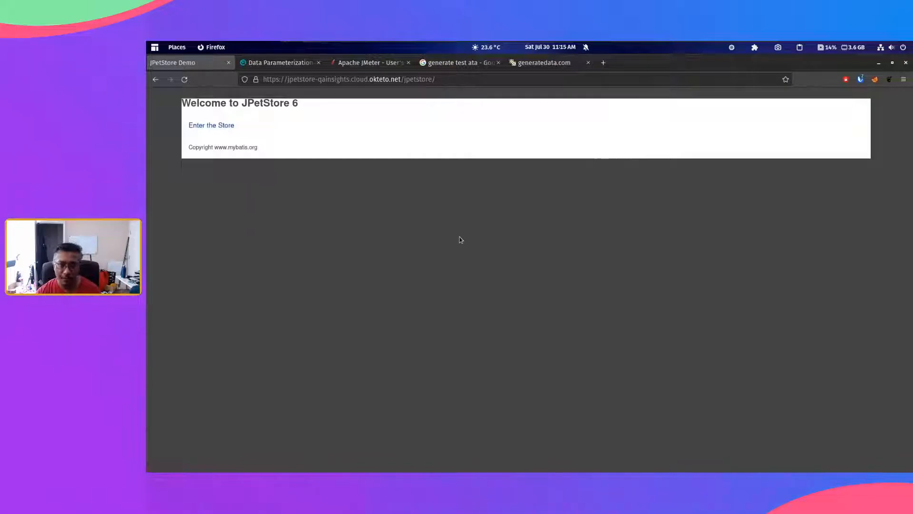
left_click(224, 130)
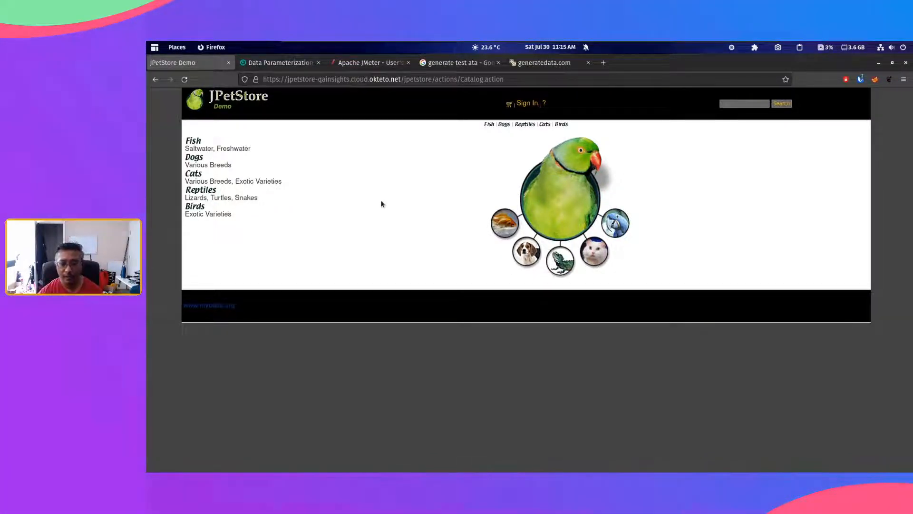
left_click(197, 139)
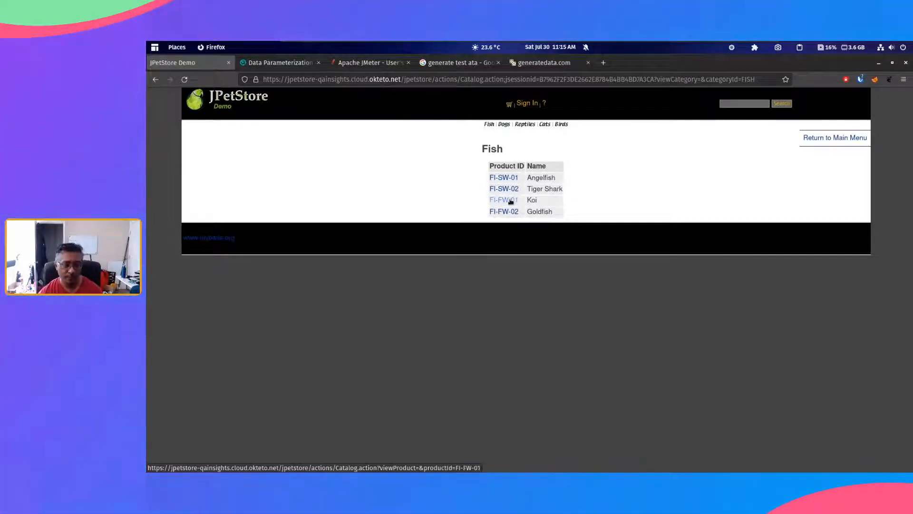
key("ctrl+plus")
key("ctrl+plus")
key("ctrl+plus")
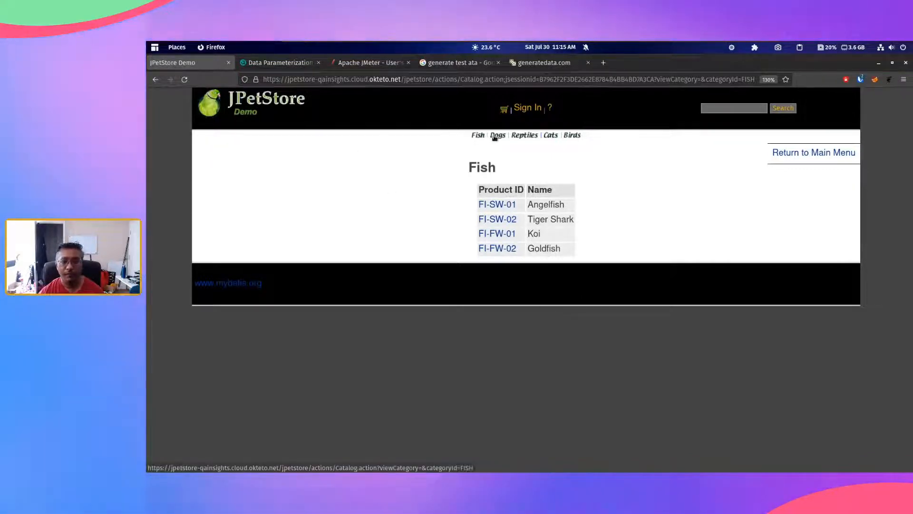
left_click(550, 135)
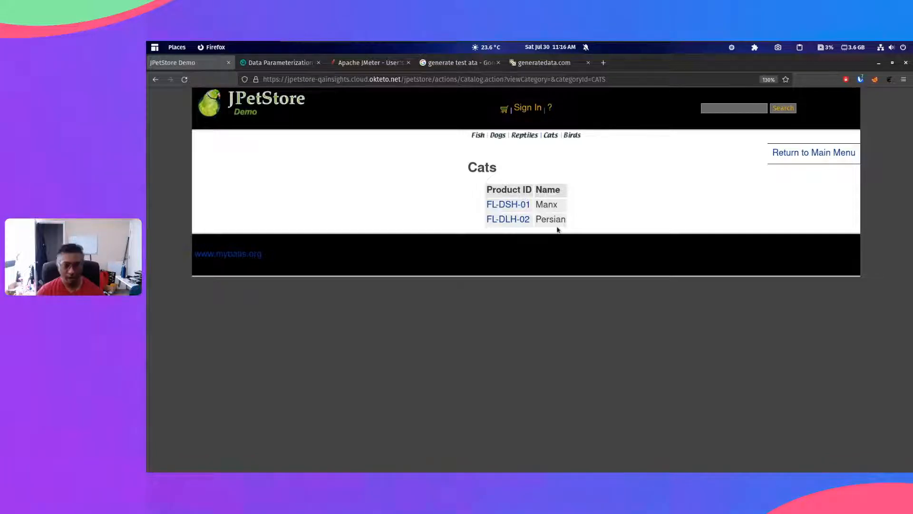
Step: Switch to Text Editor and examine the category, product and item ID rows in PetStore-TestData.csv at a larger text size
key("super")
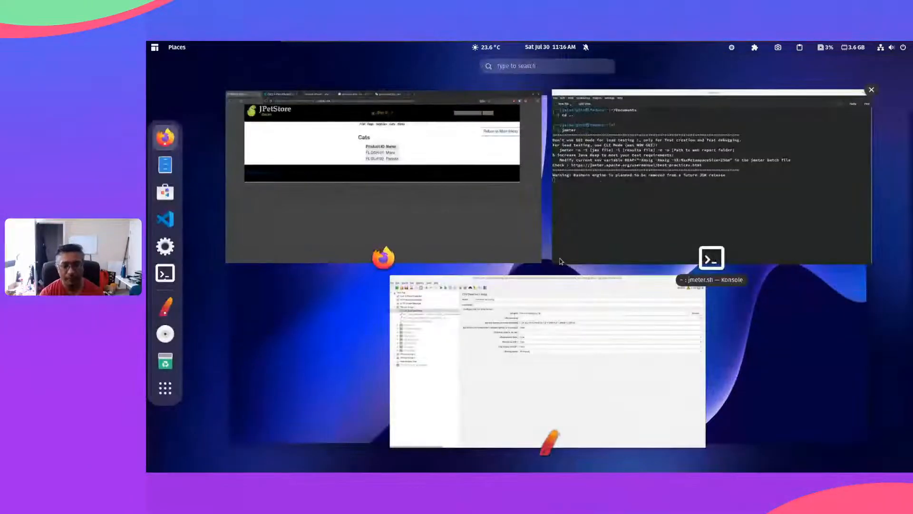
type("tex")
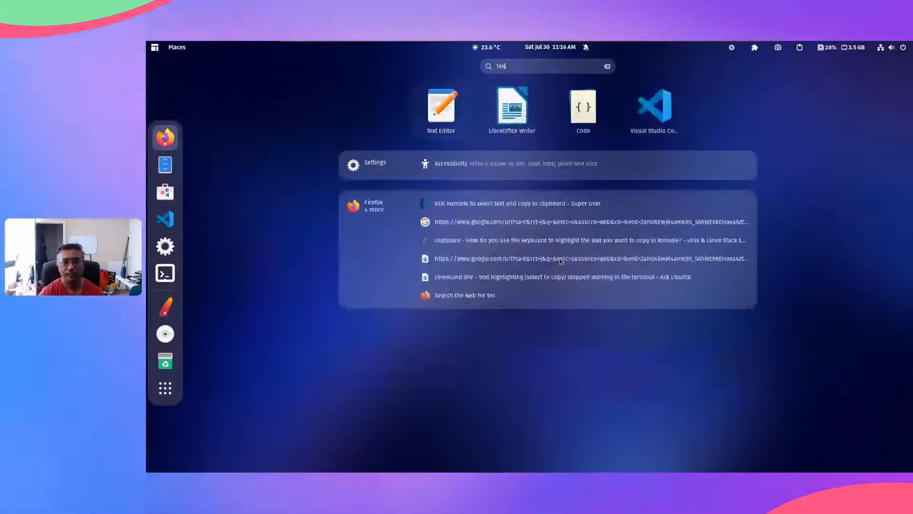
key("Return")
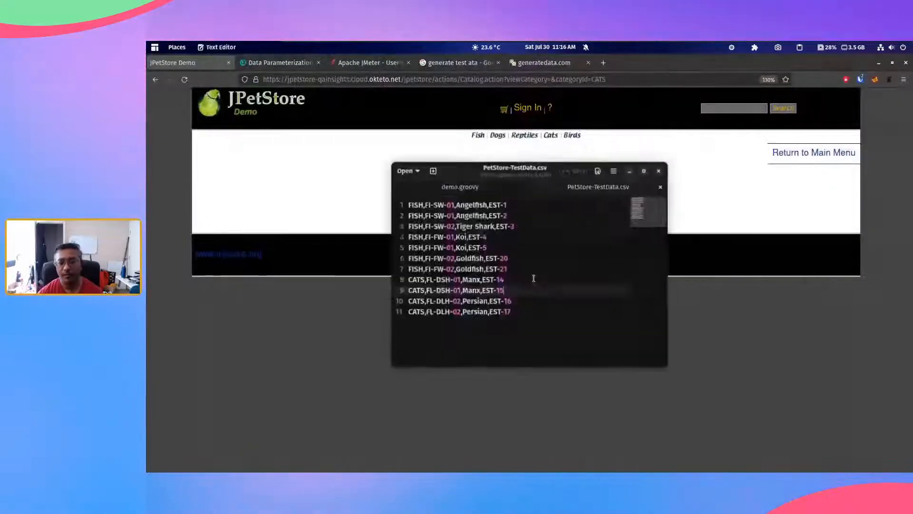
key("ctrl+plus")
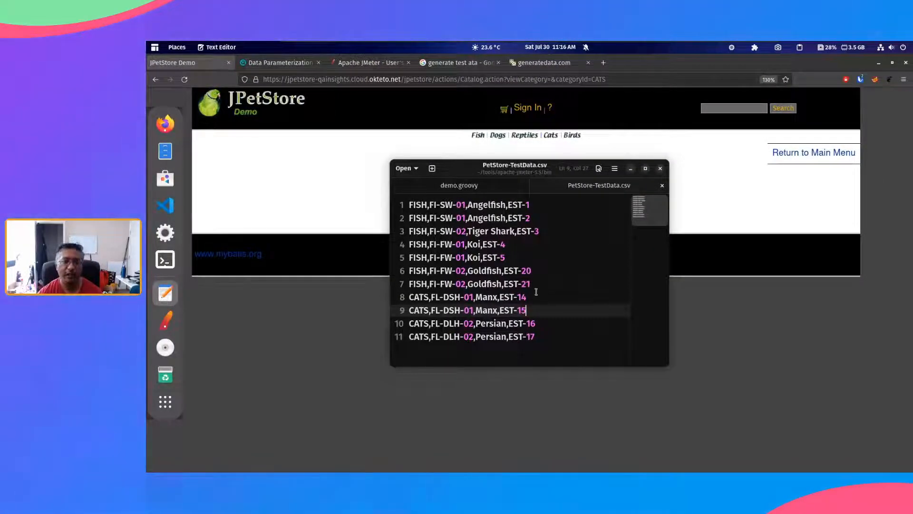
left_click(543, 332)
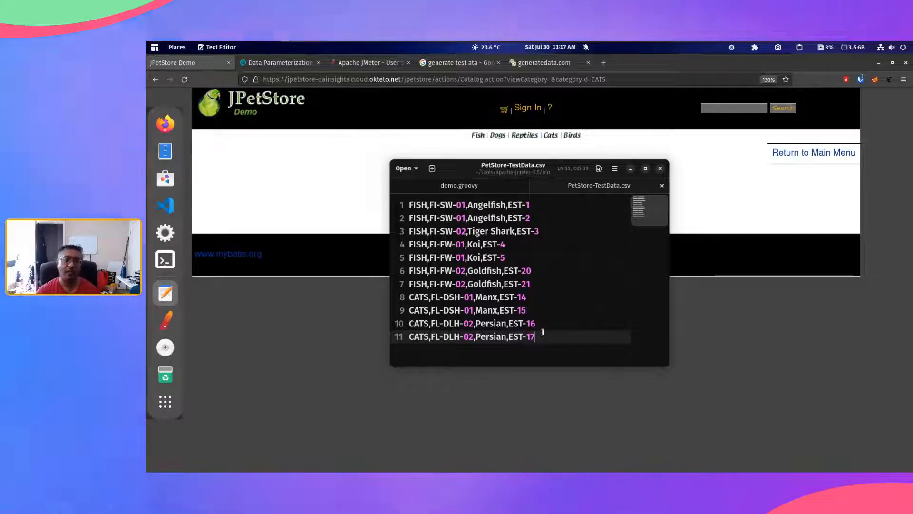
left_click(523, 205)
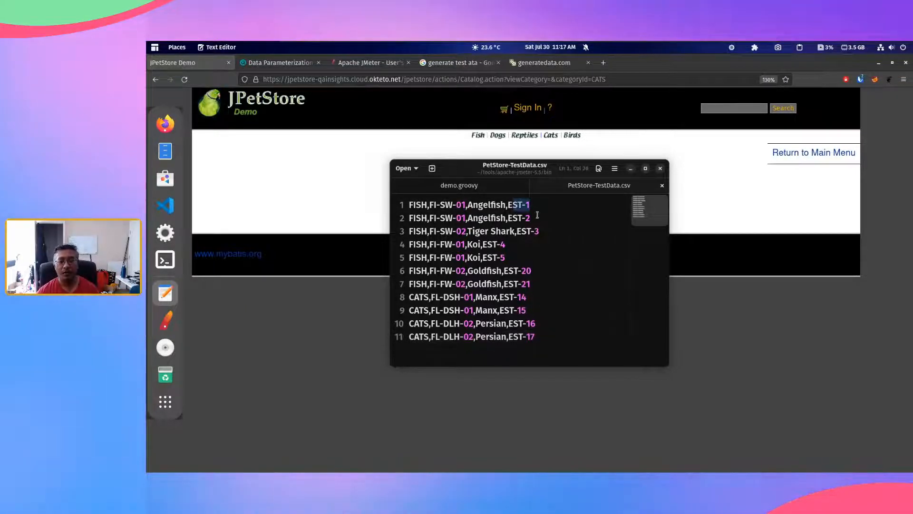
key("Down")
key("Down")
left_click_drag(527, 208, 540, 318)
left_click(547, 326)
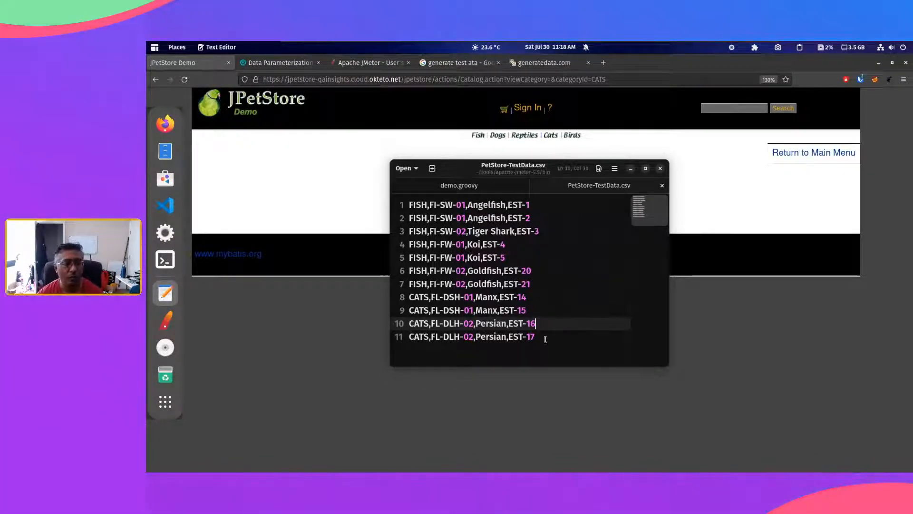
Step: Switch to Apache JMeter and enable the transaction controllers T00_Home through T70_SignOut in Thread Group 1
left_click(166, 321)
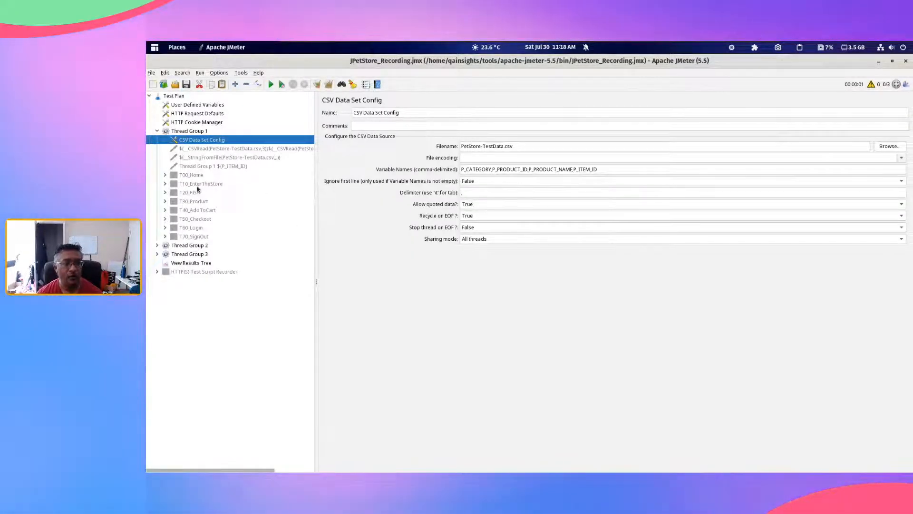
key("Down")
key("Down")
key("Down")
key("Down")
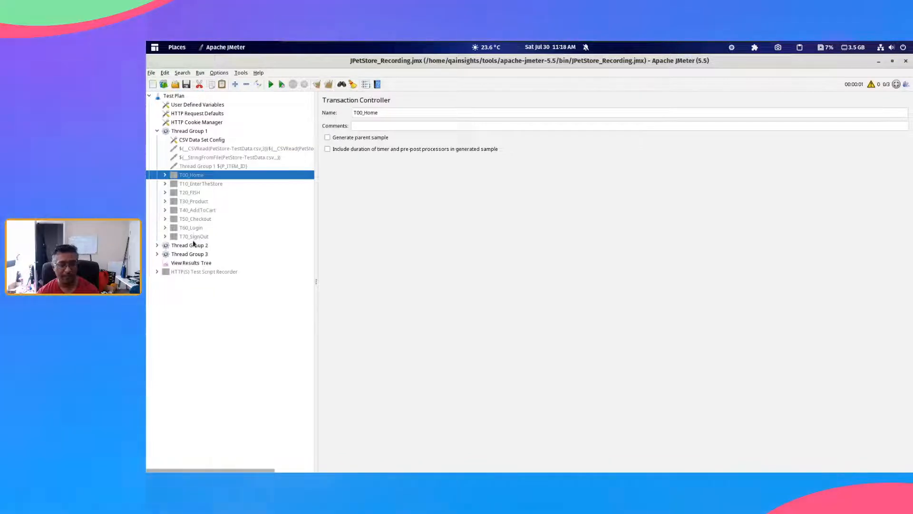
left_click(193, 237, "shift")
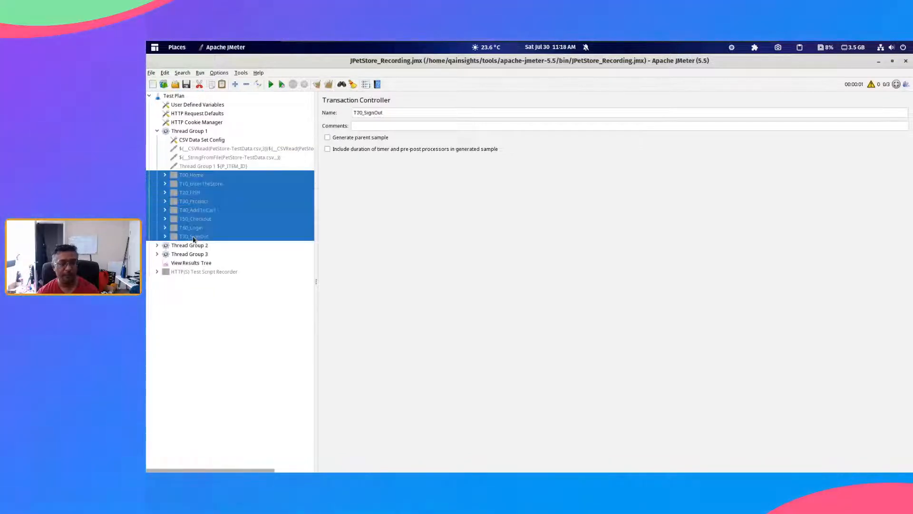
Step: Go through the Thread Group 1 transaction controllers one by one, from T00_Home to T70_SignOut
left_click(209, 176)
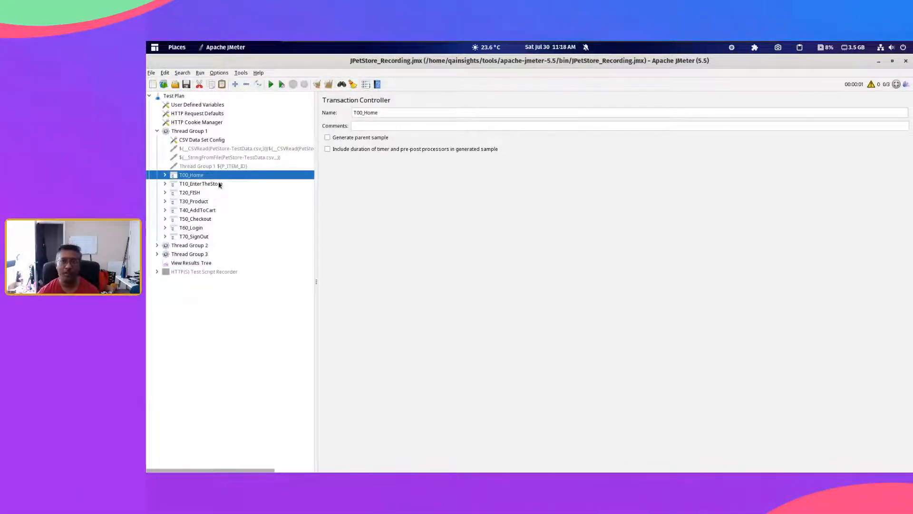
left_click(219, 186)
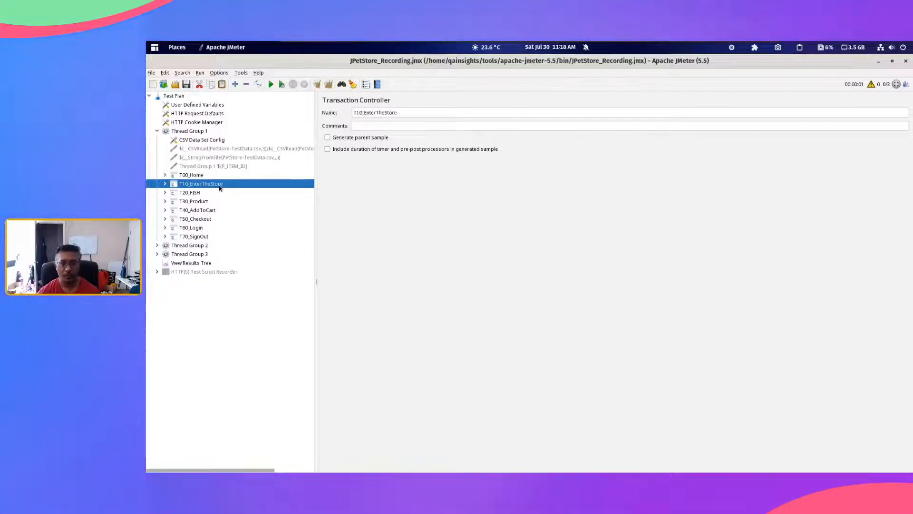
left_click(219, 194)
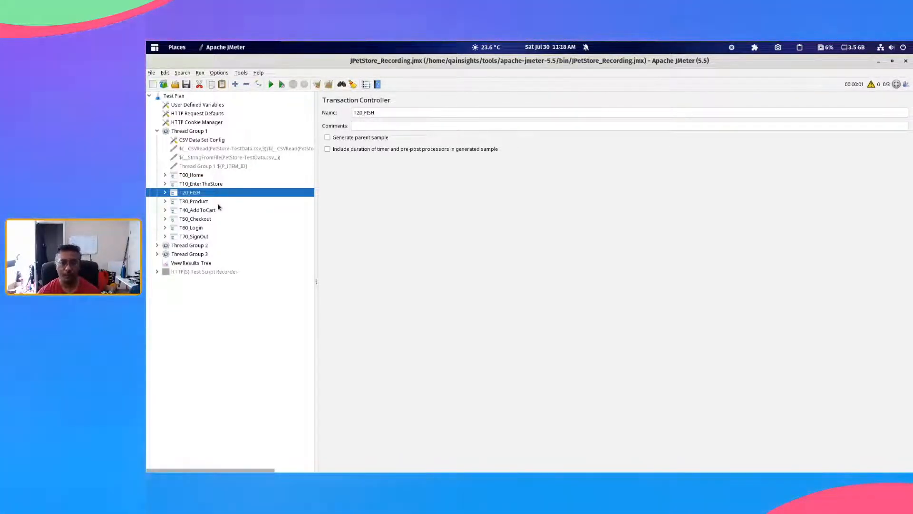
left_click(219, 203)
left_click(217, 211)
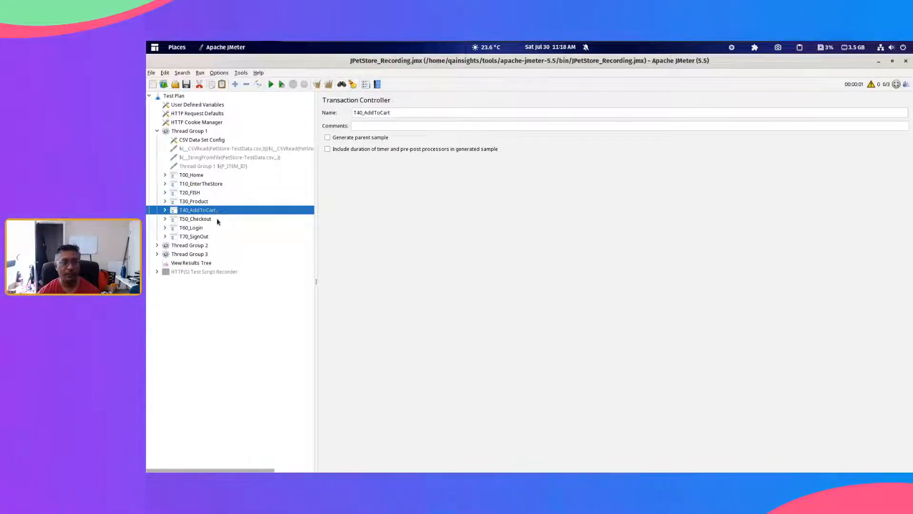
left_click(218, 220)
left_click(218, 229)
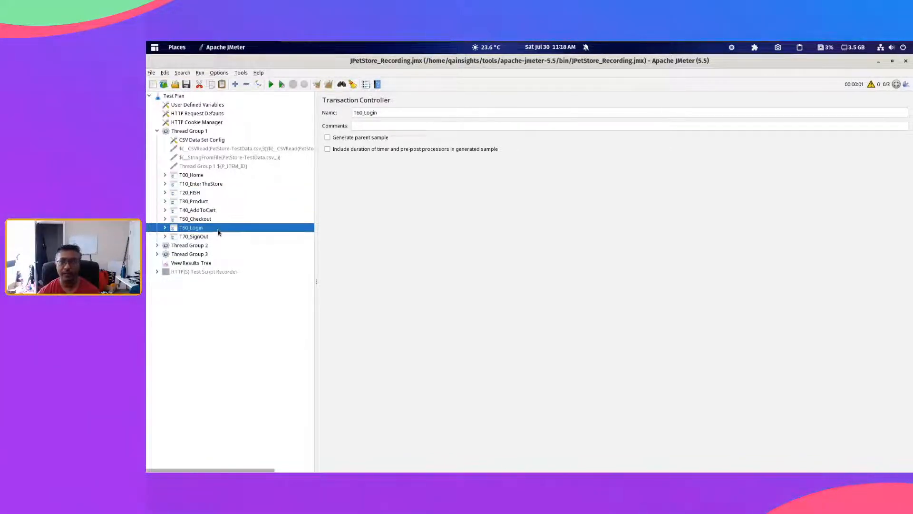
left_click(220, 237)
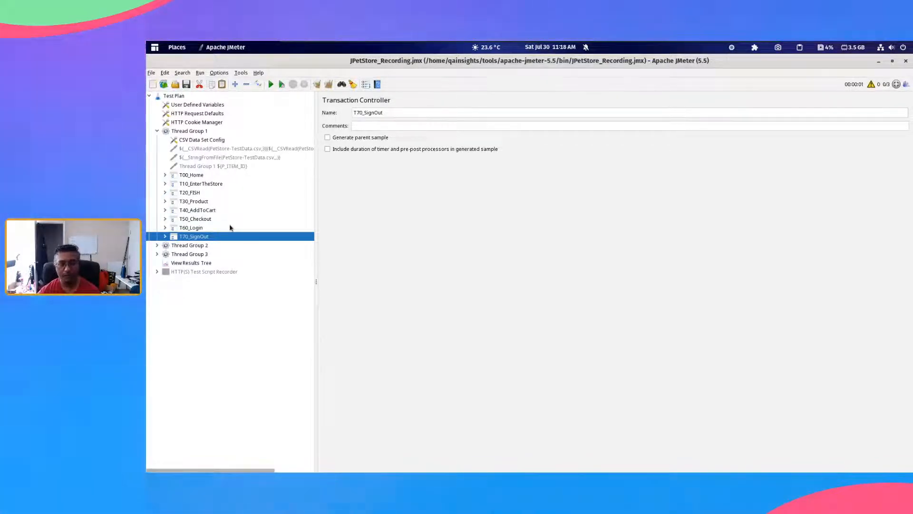
Step: Expand the T20_FISH transaction controller and examine the categoryId parameter of its HTTP request
left_click(224, 194)
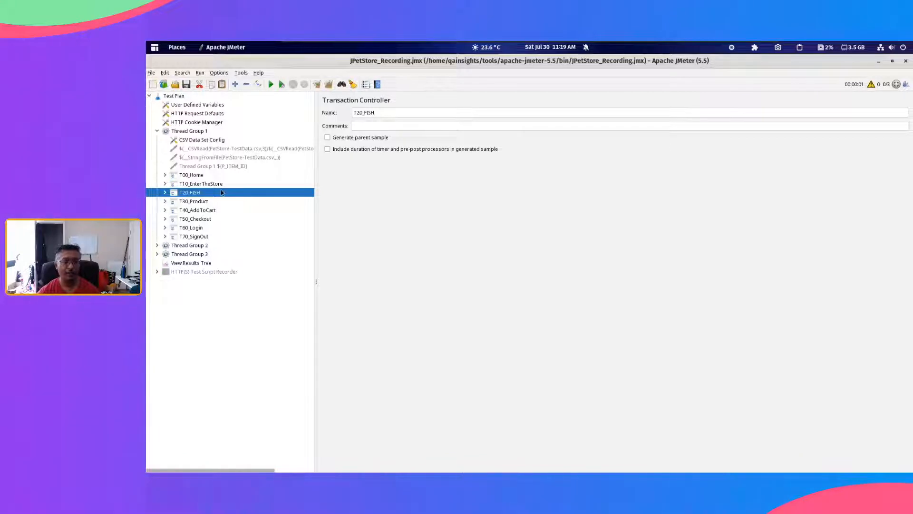
double_click(221, 192)
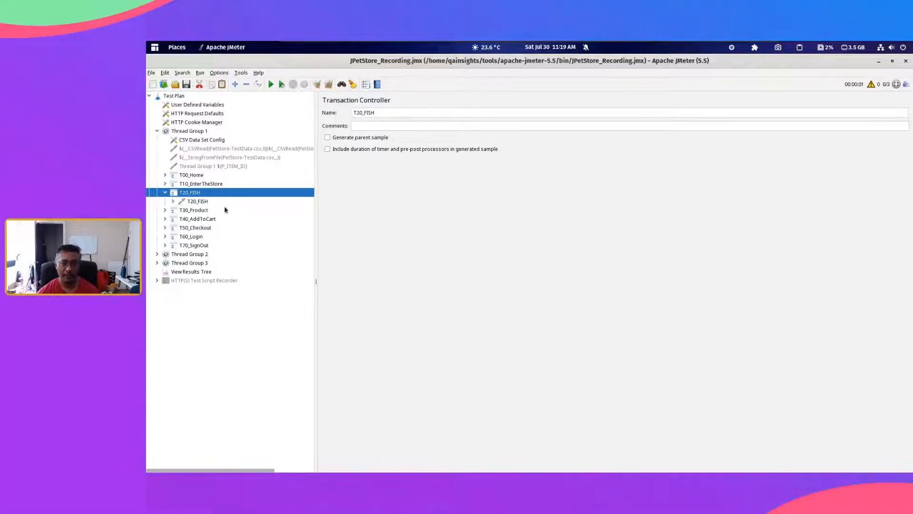
double_click(226, 203)
double_click(522, 253)
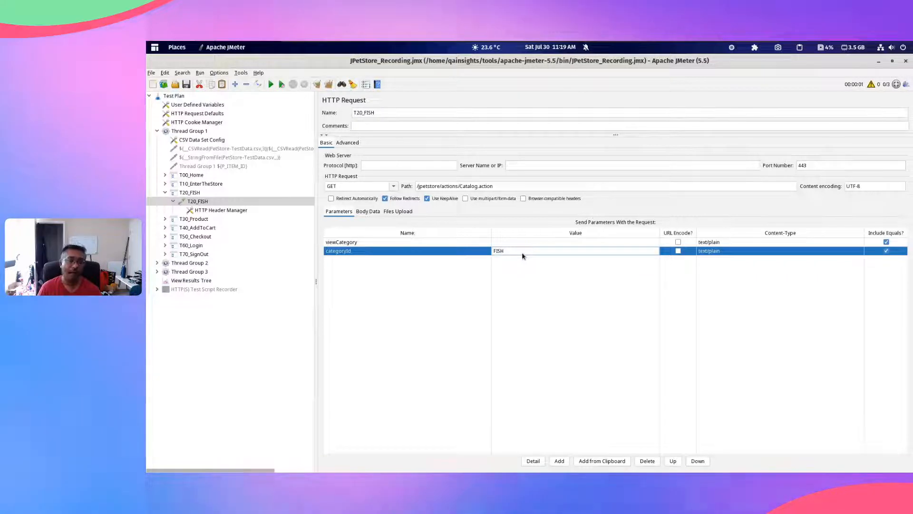
Step: Expand T60_Login and examine the username and password parameters of the T60_Login-8 request
left_click(221, 247)
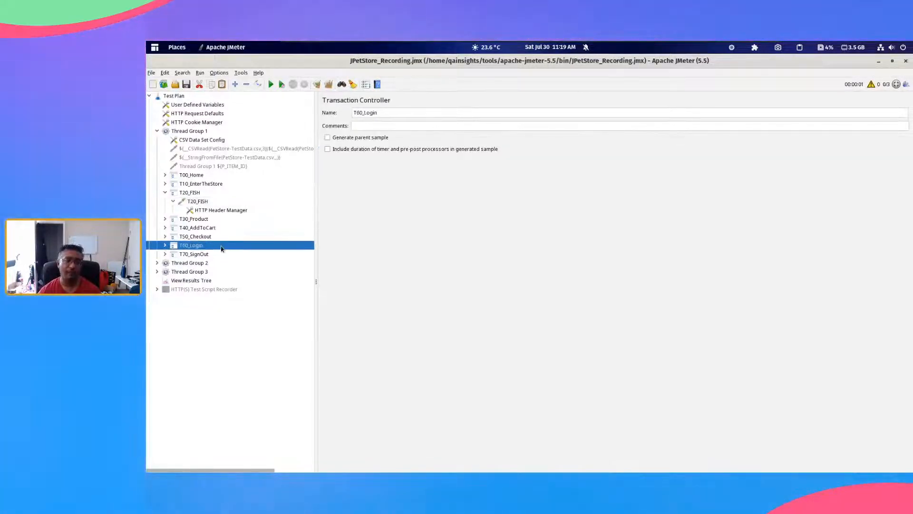
double_click(221, 248)
left_click(220, 257)
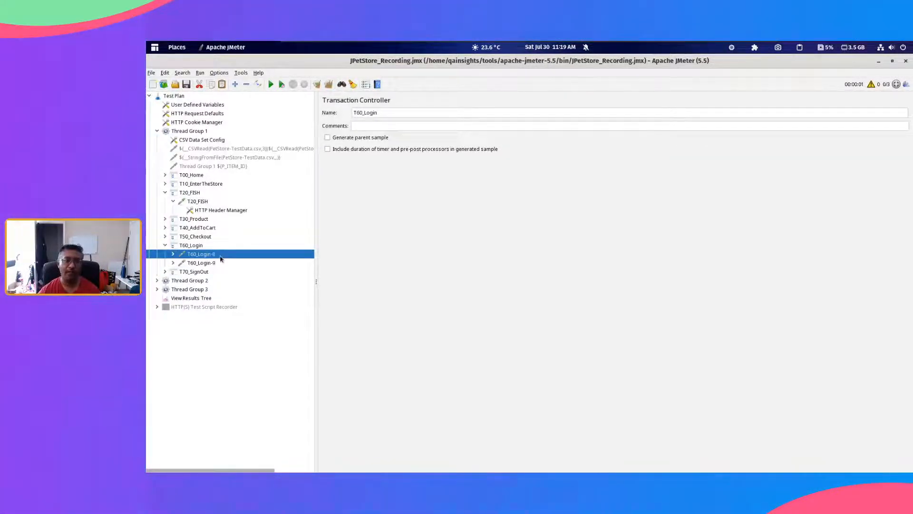
left_click(515, 243)
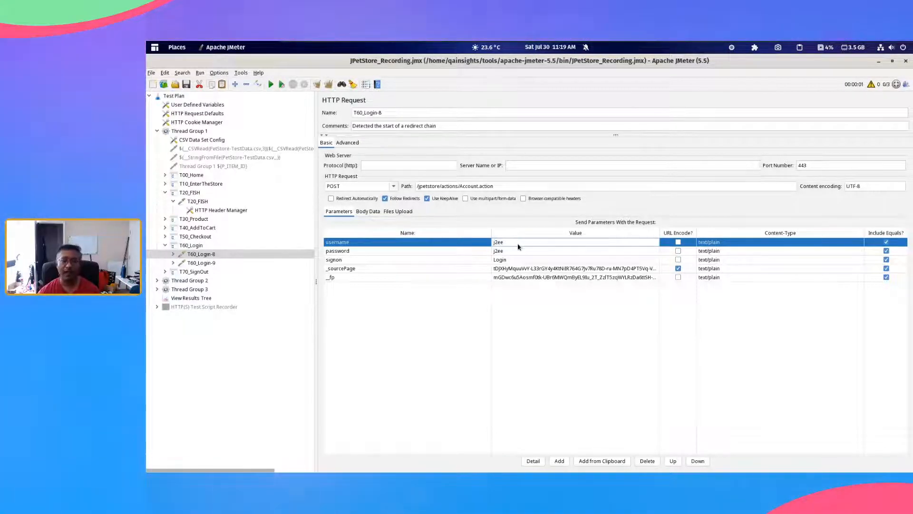
Step: Expand the T20_FISH, T30_Product and T40_AddToCart transaction controllers to list their requests
left_click(165, 193)
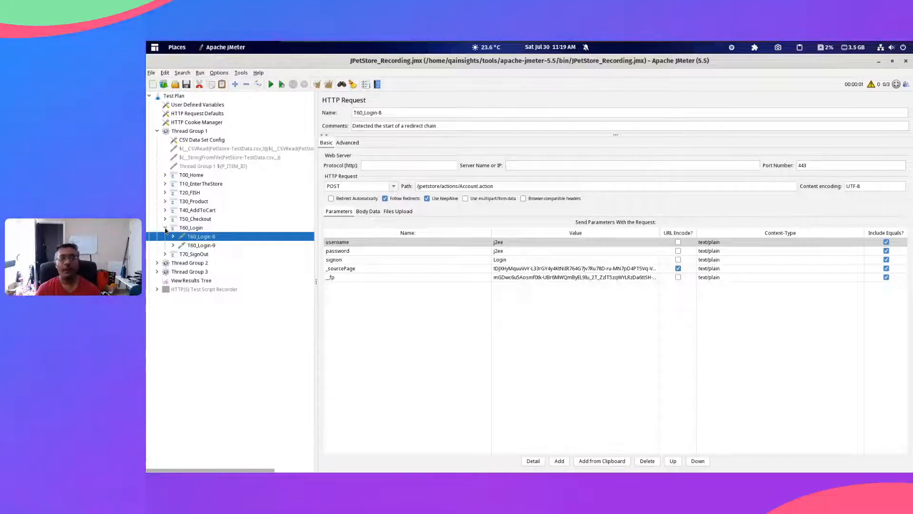
double_click(182, 194)
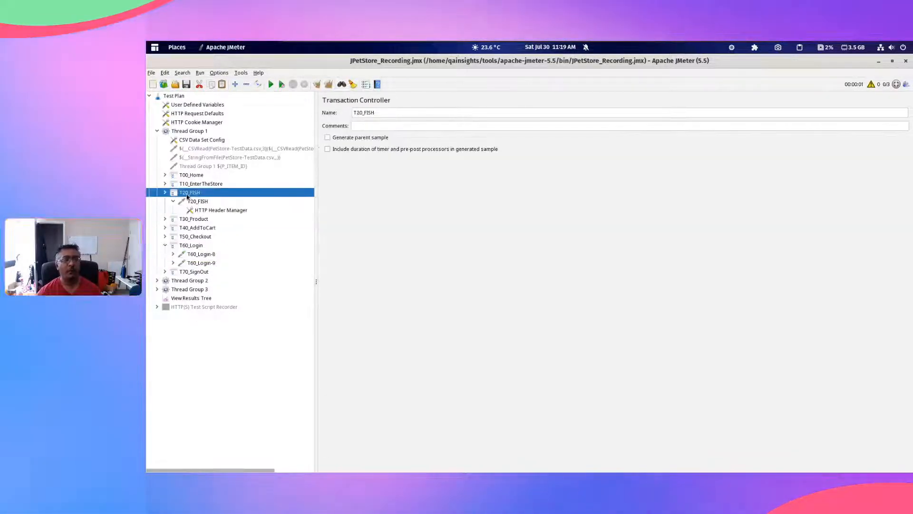
double_click(202, 219)
double_click(209, 237)
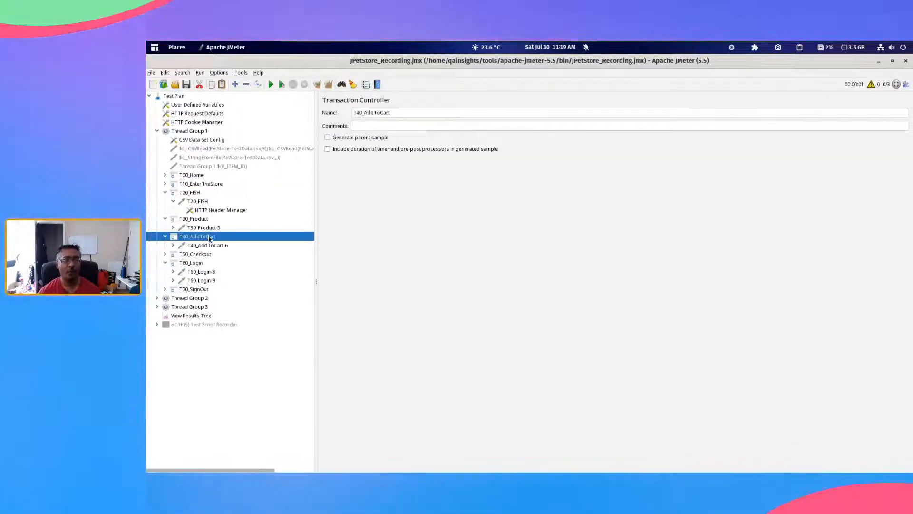
Step: Compare the categoryId parameter in T20_FISH and productId in T30_Product-5 with the variables in the CSV Data Set Config
left_click(201, 201)
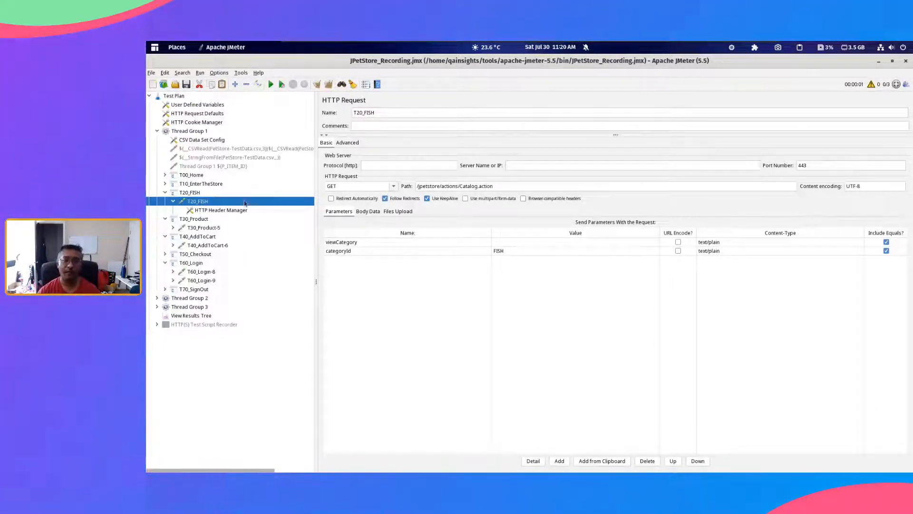
left_click(448, 253)
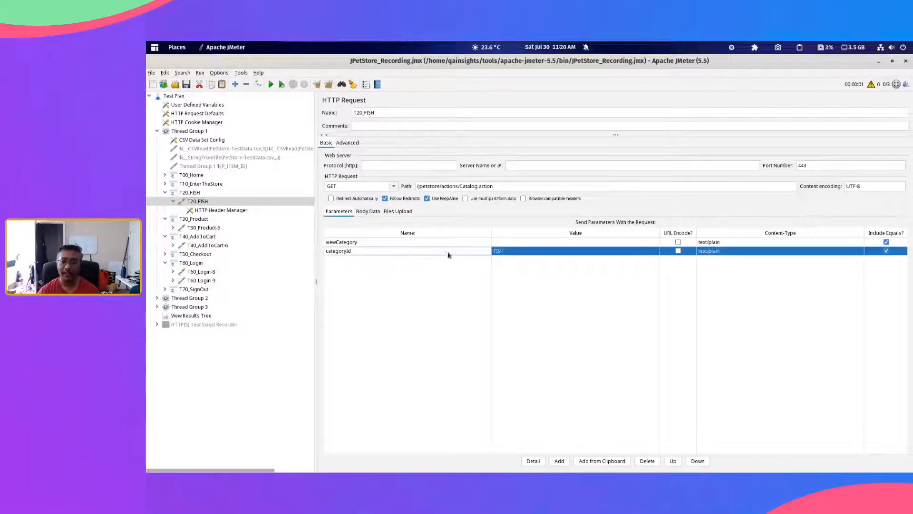
double_click(513, 253)
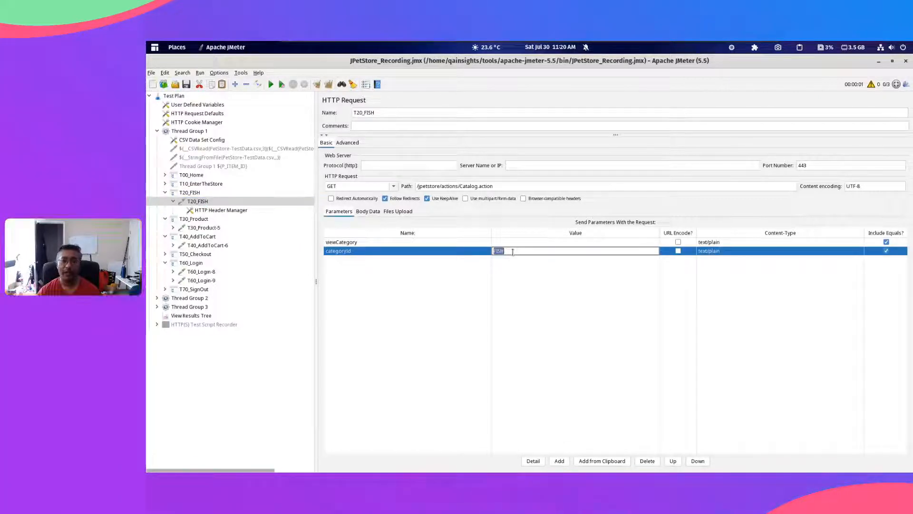
left_click(204, 229)
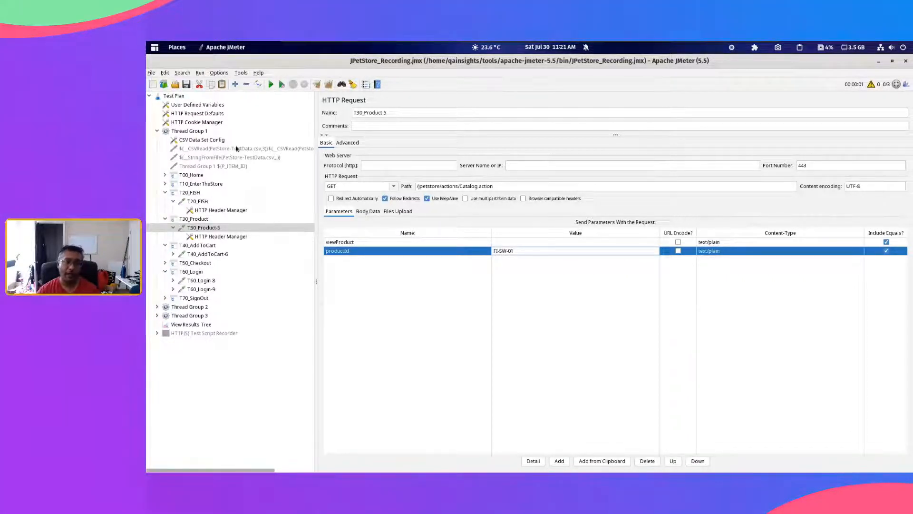
left_click(213, 141)
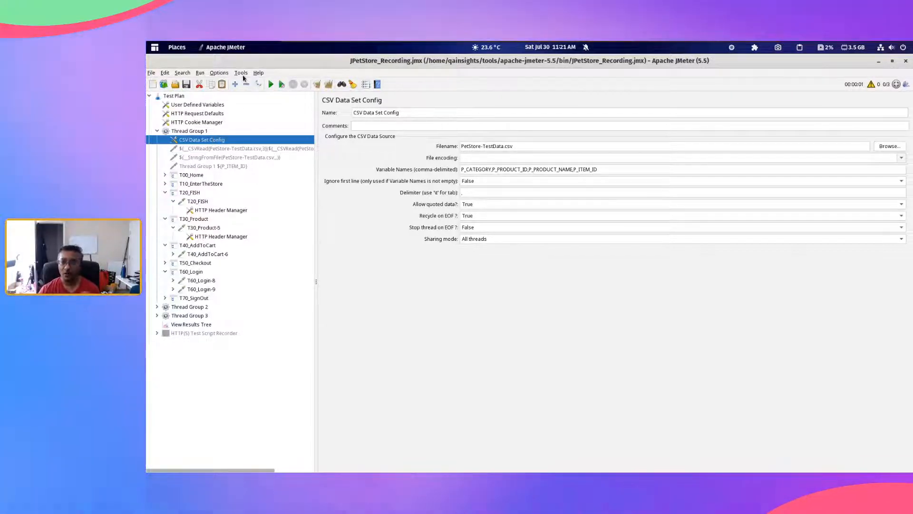
Step: Open the Function Helper, look through the available functions, and choose CSVRead
left_click(241, 73)
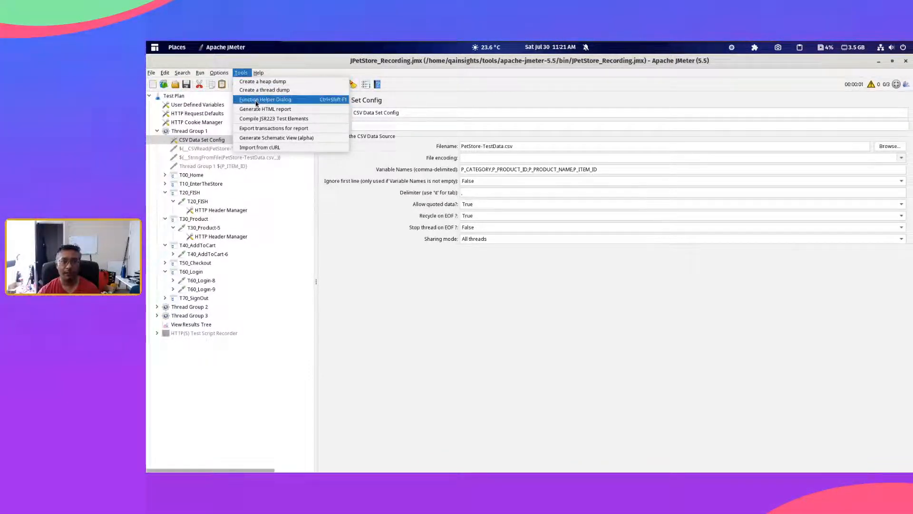
left_click(286, 100)
left_click(523, 176)
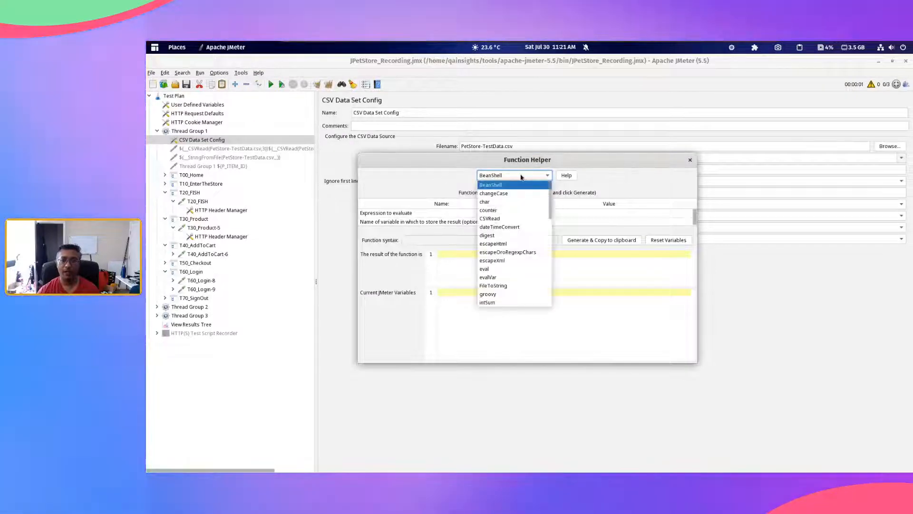
scroll(528, 269, "down", 12)
scroll(528, 269, "up", 12)
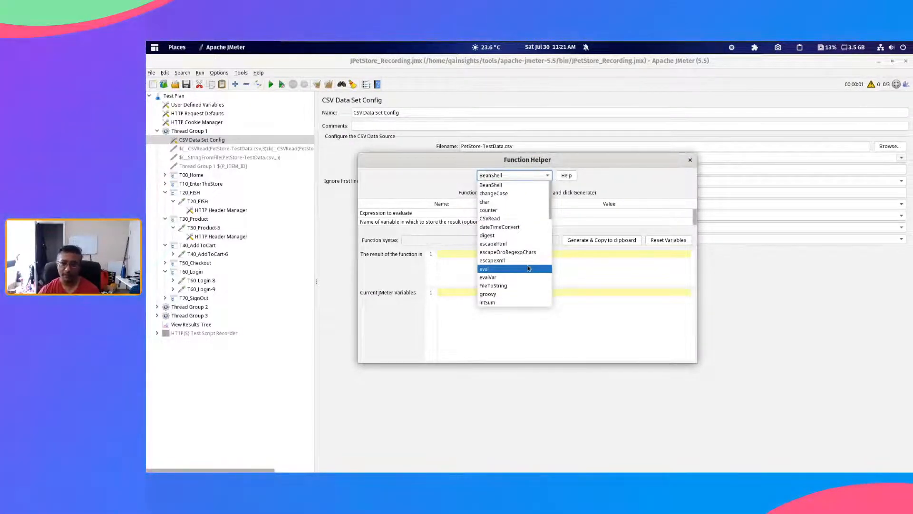
scroll(529, 269, "down", 1)
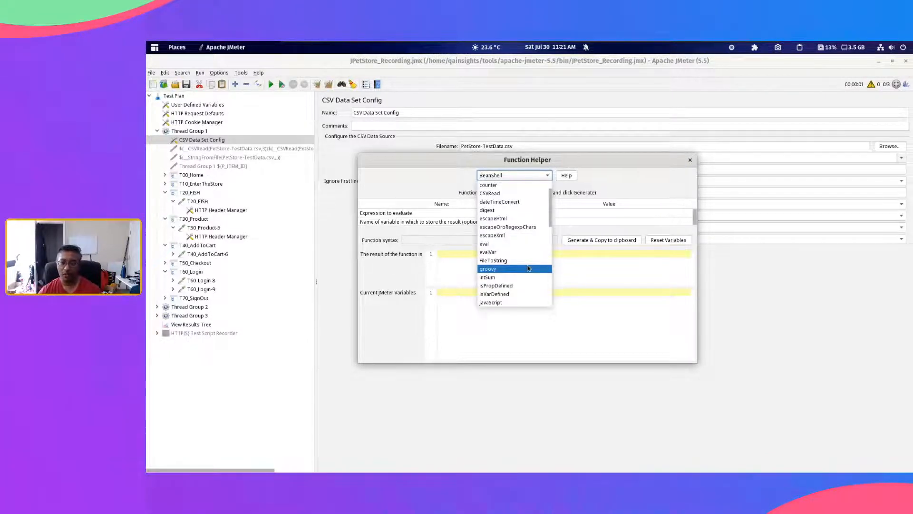
scroll(528, 269, "up", 1)
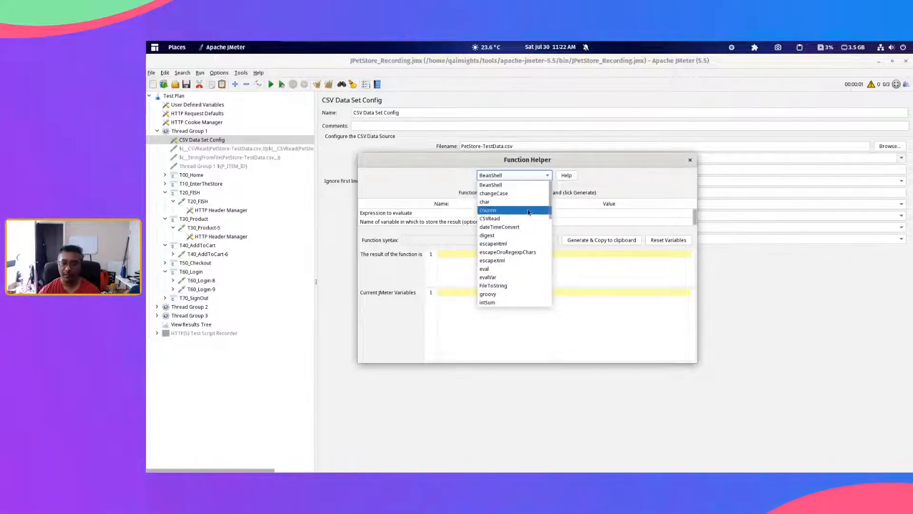
scroll(530, 233, "down", 4)
scroll(529, 234, "down", 4)
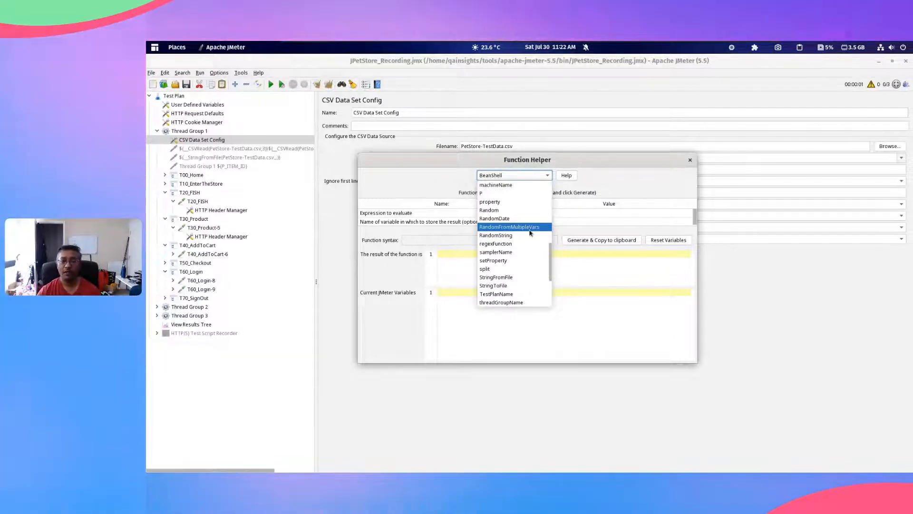
scroll(530, 233, "up", 4)
scroll(529, 233, "up", 4)
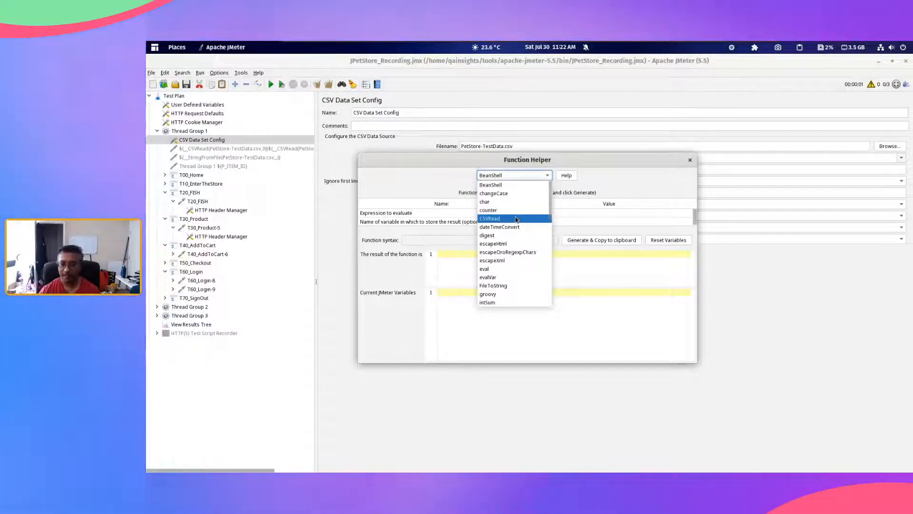
scroll(516, 219, "down", 10)
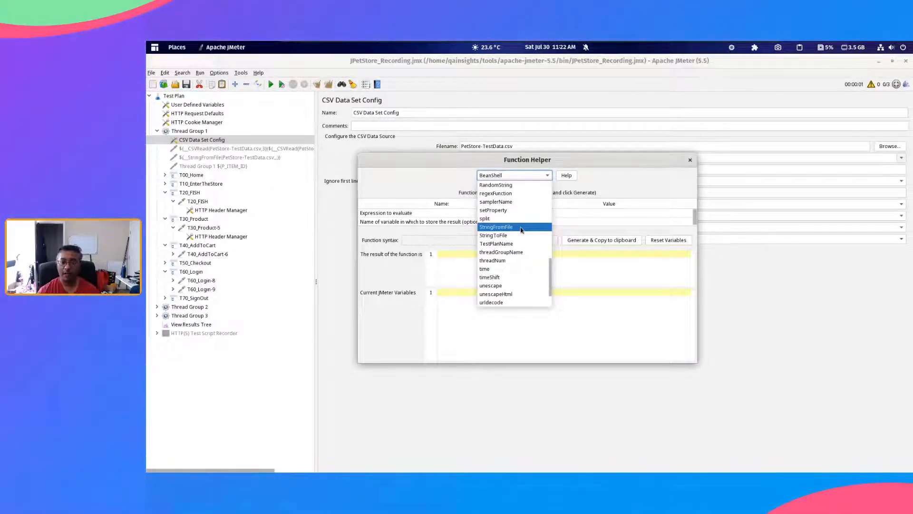
scroll(521, 230, "up", 10)
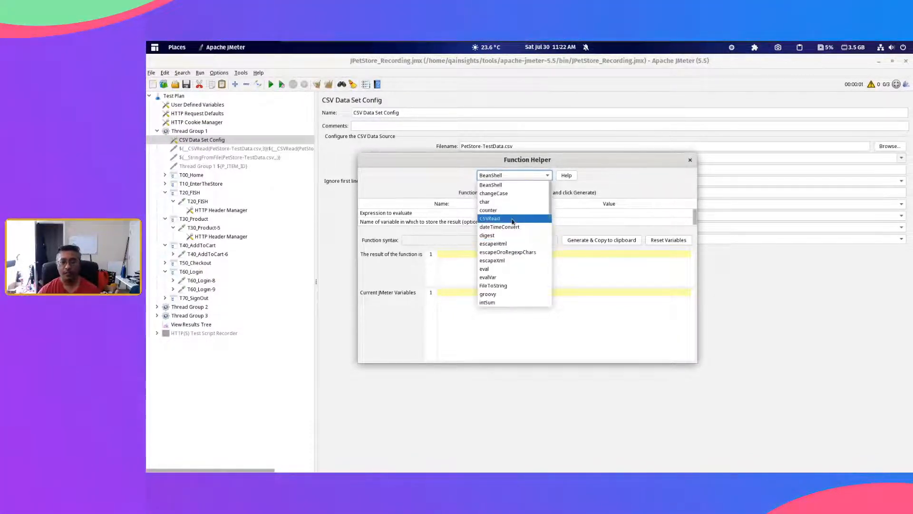
left_click(512, 221)
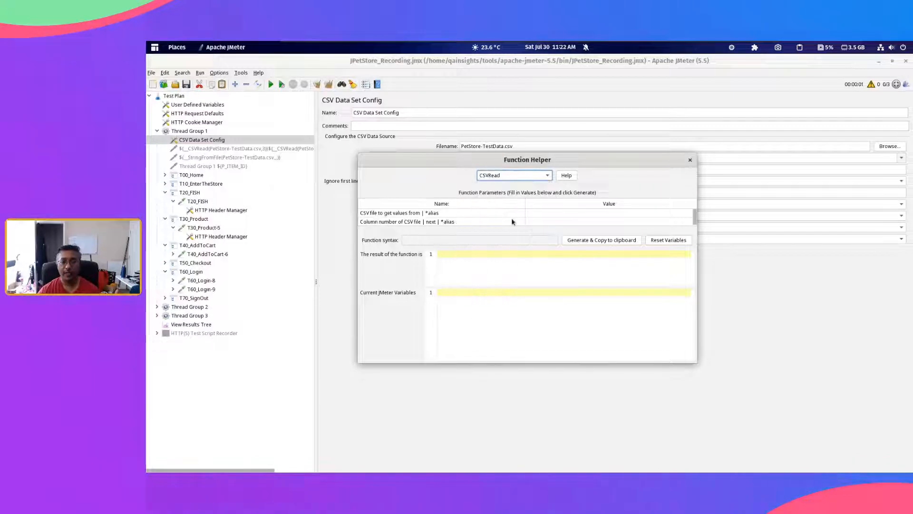
Step: Generate the CSVRead function syntax with the CSV file and column number left blank
left_click(485, 212)
left_click(487, 222)
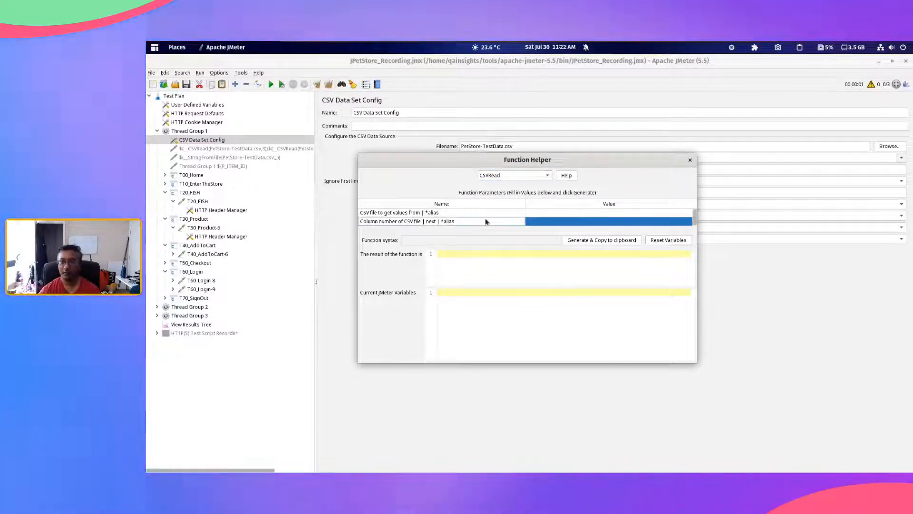
left_click(559, 214)
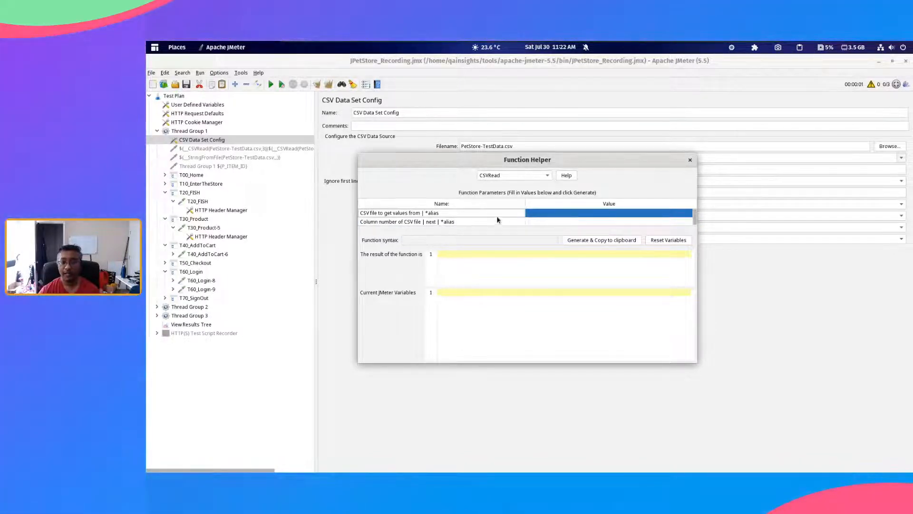
left_click(540, 225)
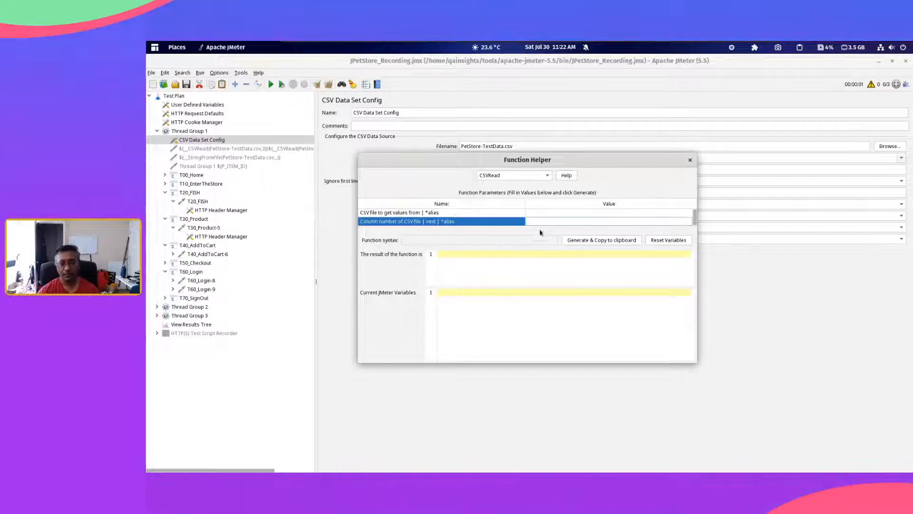
left_click(567, 240)
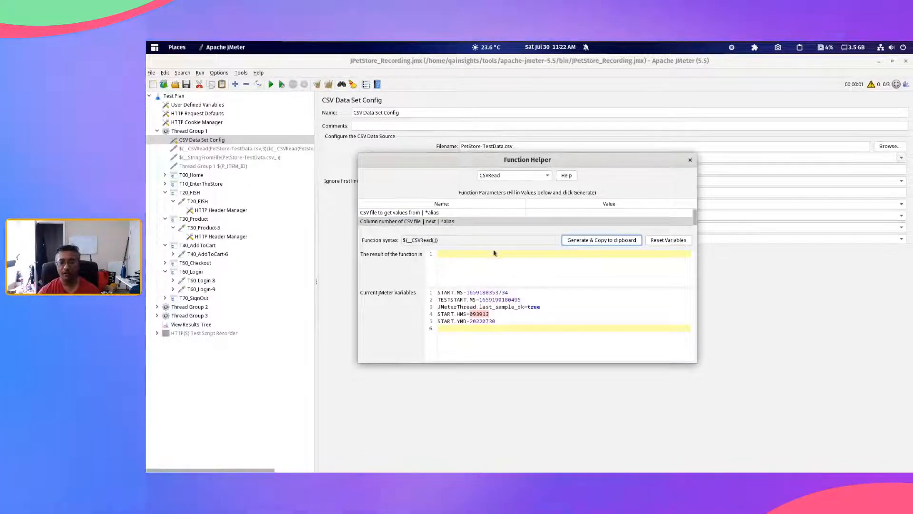
Step: Generate the CSVRead syntax for file testdata.csv and column number 0, and select the resulting expression
left_click(539, 213)
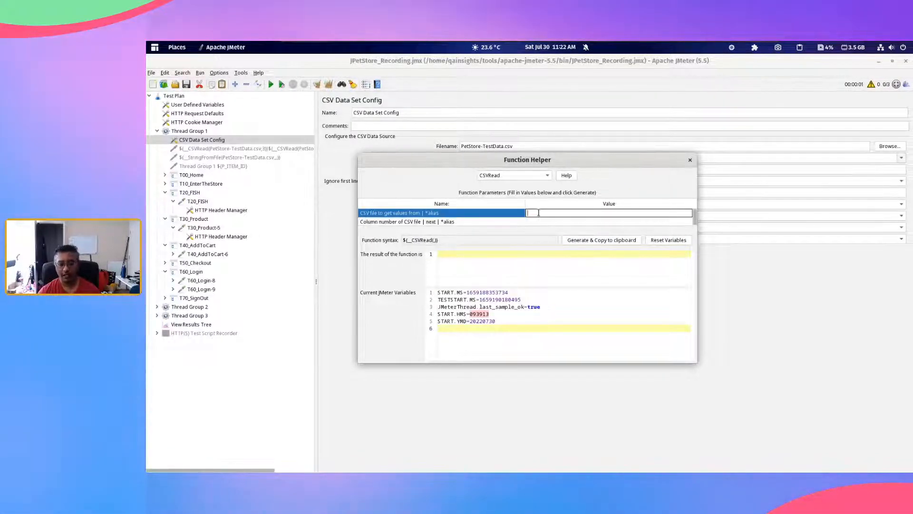
type("testdata.csv")
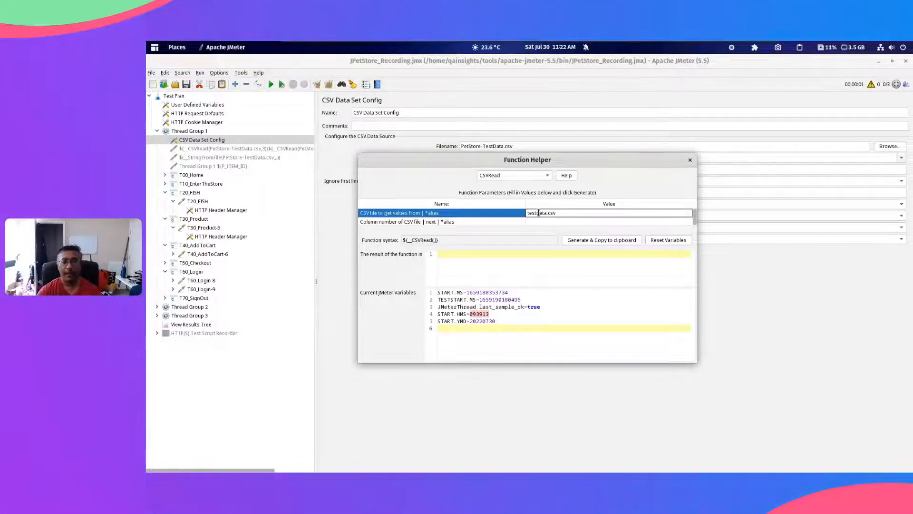
left_click(542, 222)
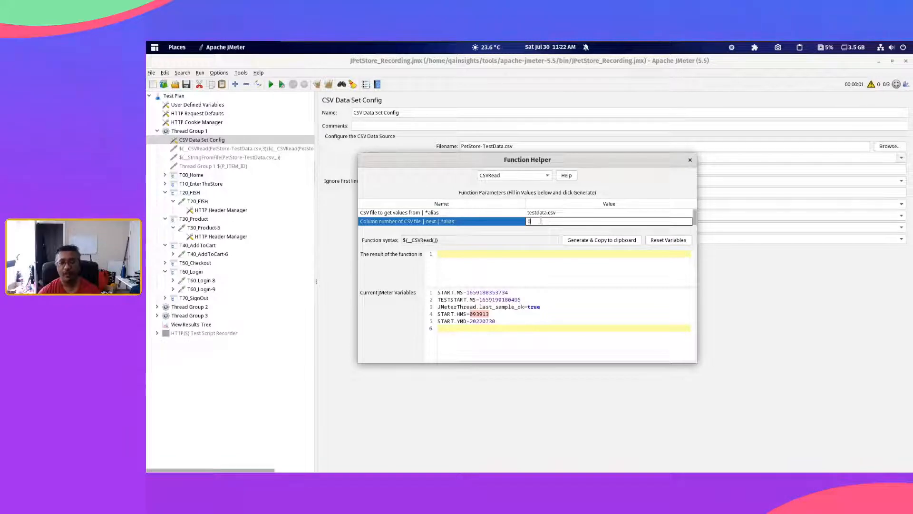
left_click(592, 240)
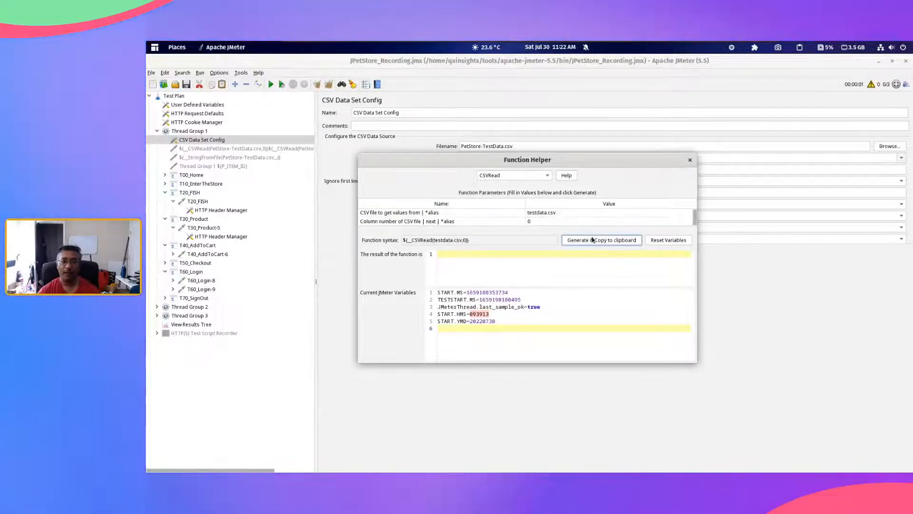
triple_click(476, 241)
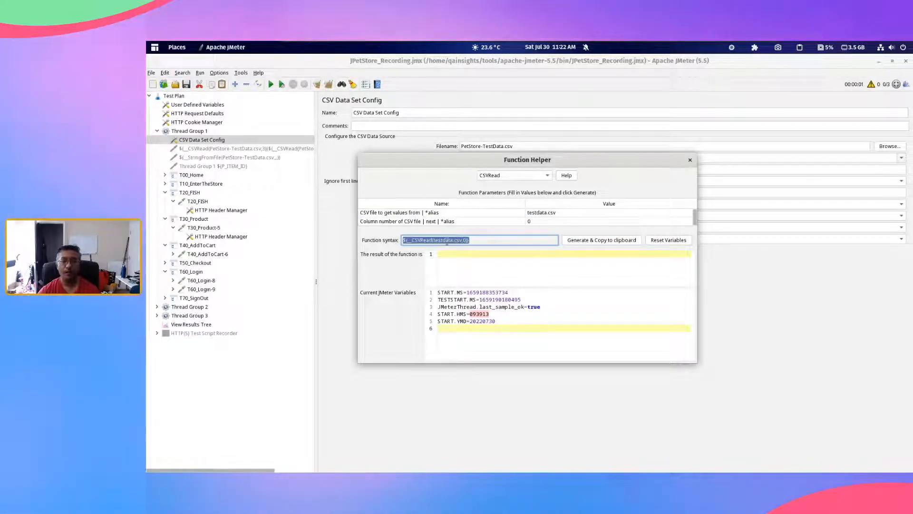
left_click(477, 241)
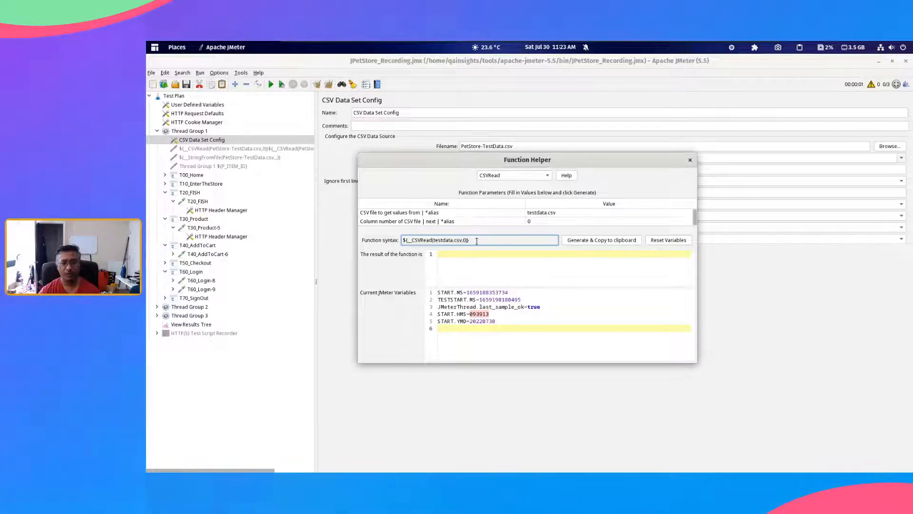
left_click_drag(477, 241, 382, 240)
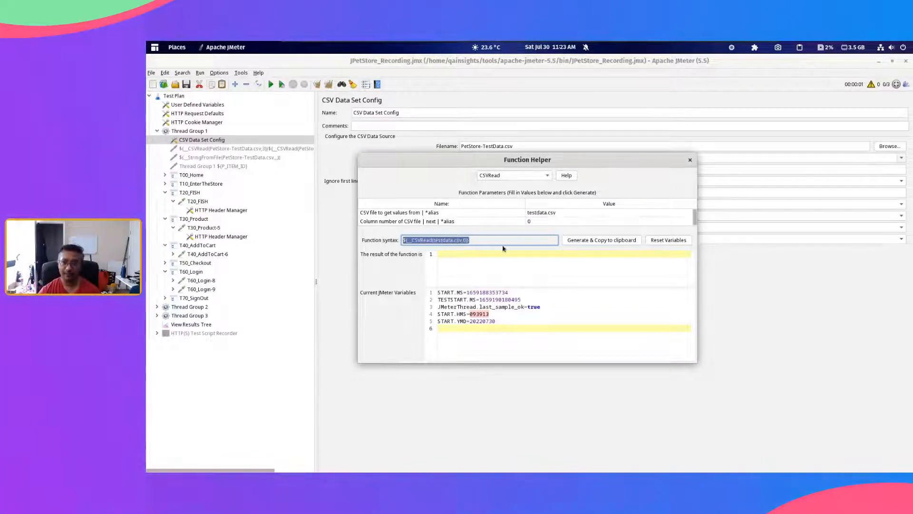
Step: Generate the CSVRead syntax for testdata.csv with column number 1 and select the resulting expression
left_click(491, 239)
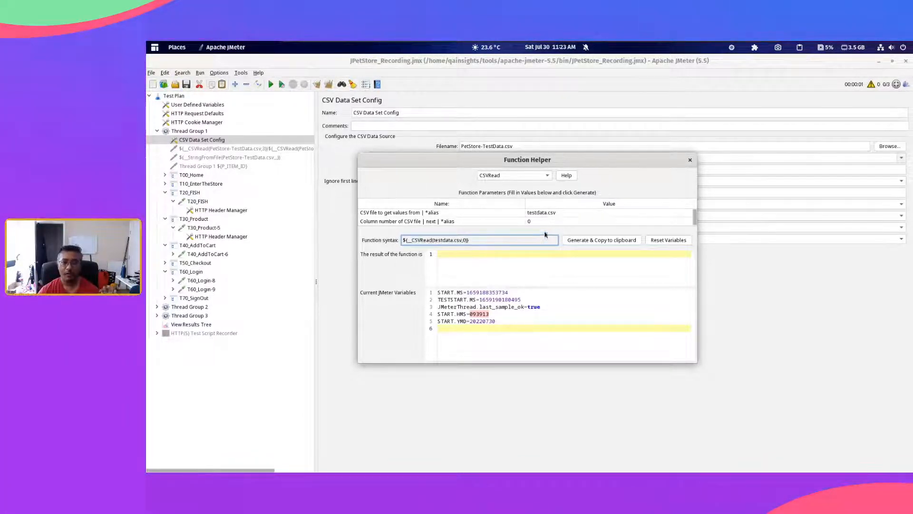
double_click(536, 222)
key("BackSpace")
type("1")
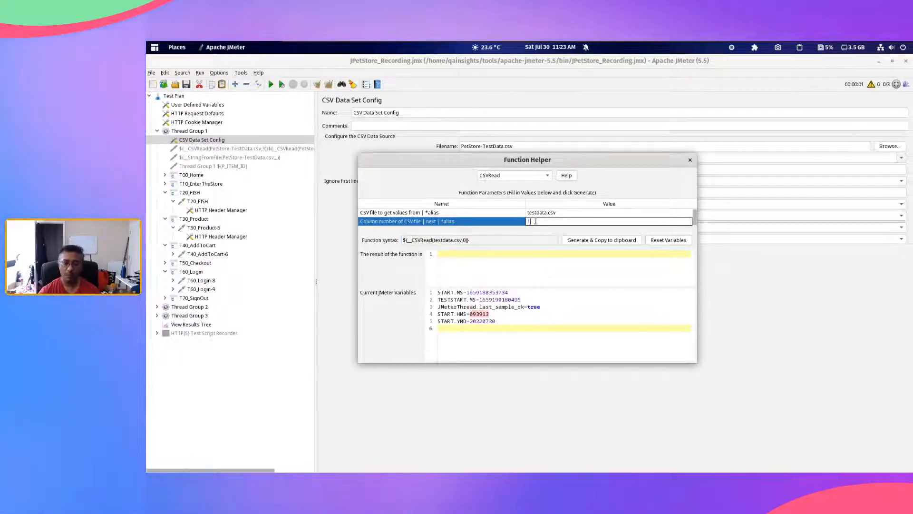
left_click(580, 241)
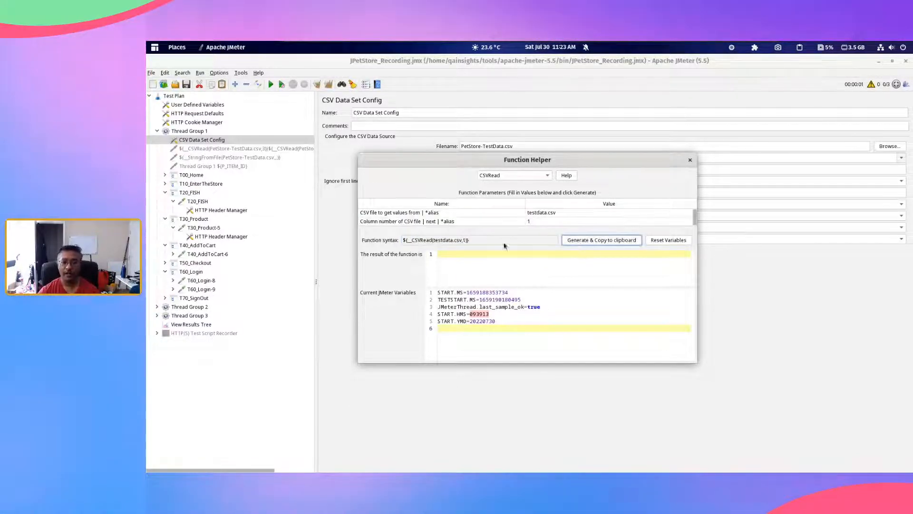
left_click_drag(505, 242, 395, 241)
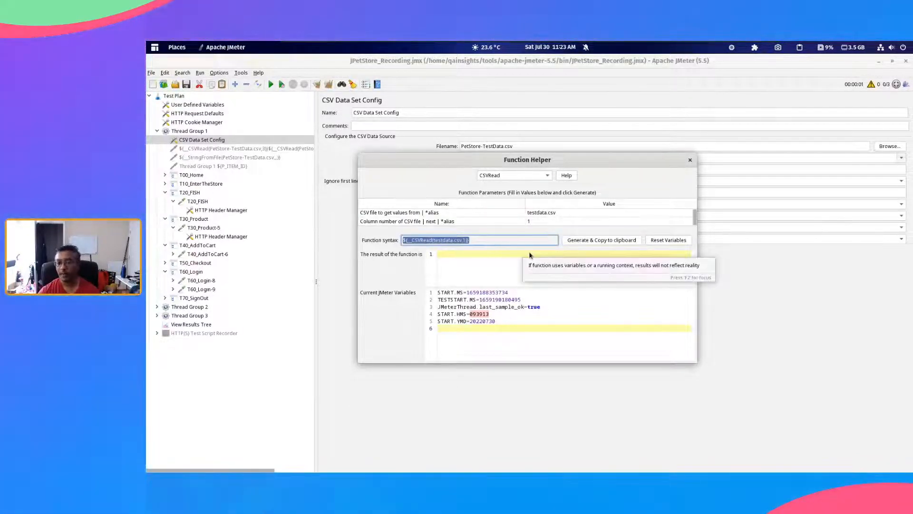
Step: Look at the list of available functions once more, keep CSVRead, and close the Function Helper
left_click(525, 176)
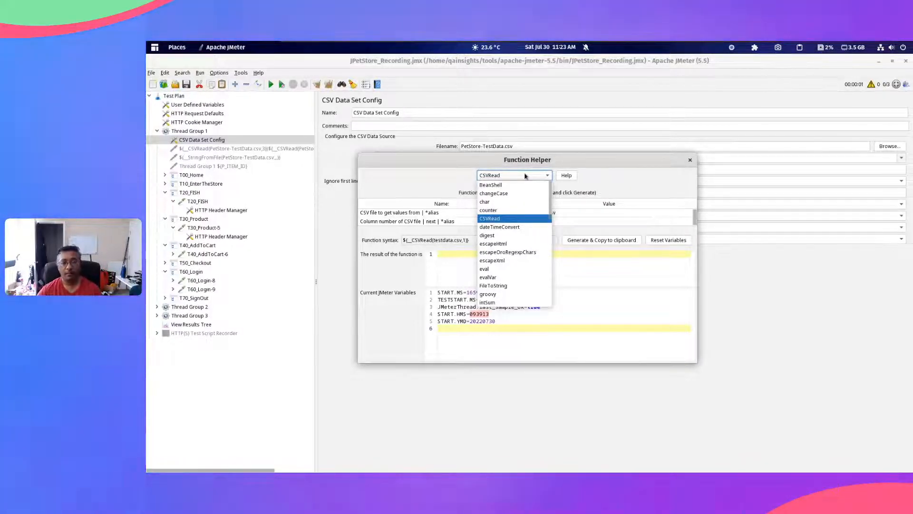
left_click(526, 176)
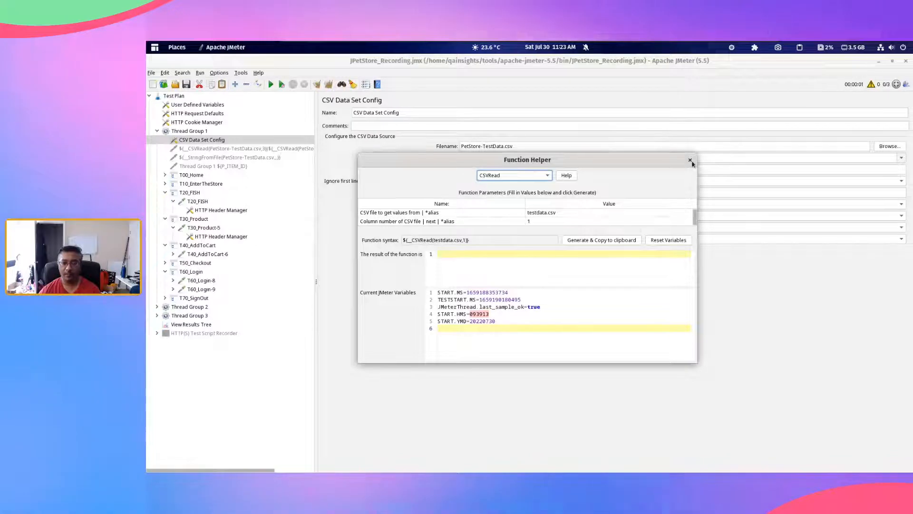
left_click(690, 160)
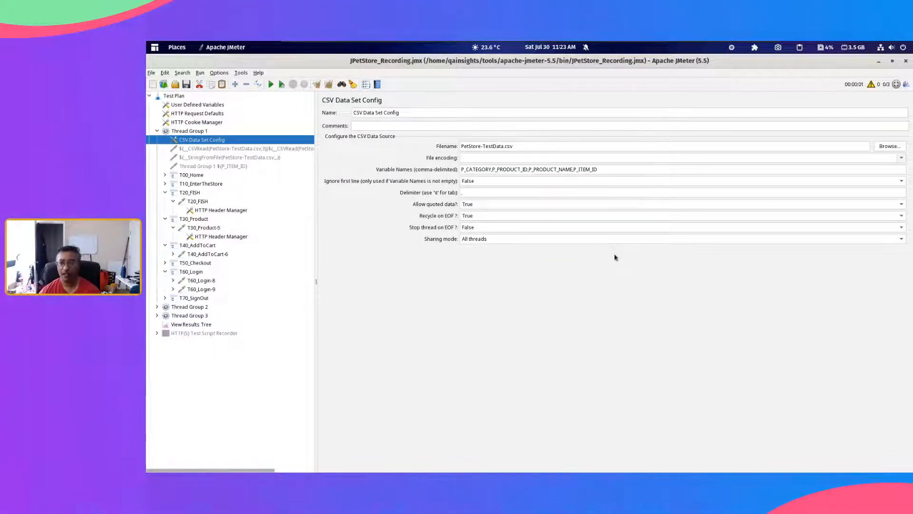
Step: Locate CSV Data Set Config among the config elements available for Thread Group 1 and view the existing one
left_click(415, 112)
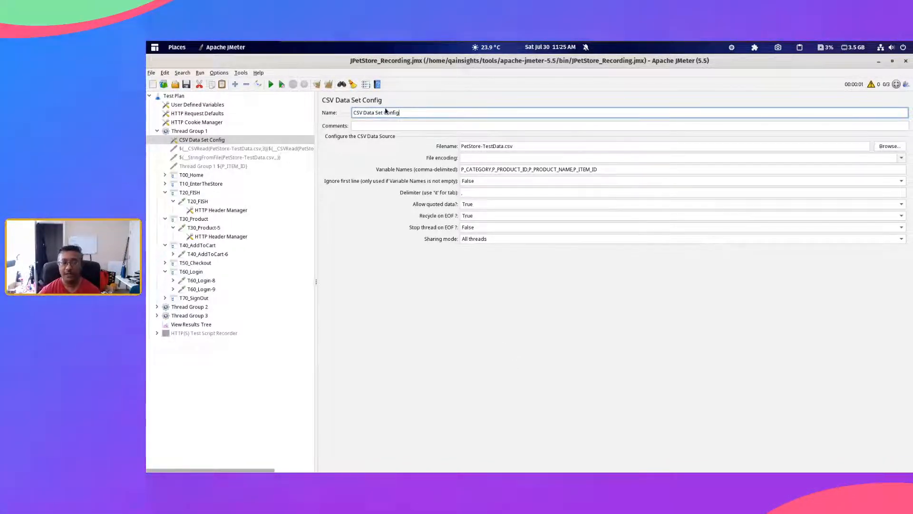
left_click(190, 131)
right_click(203, 132)
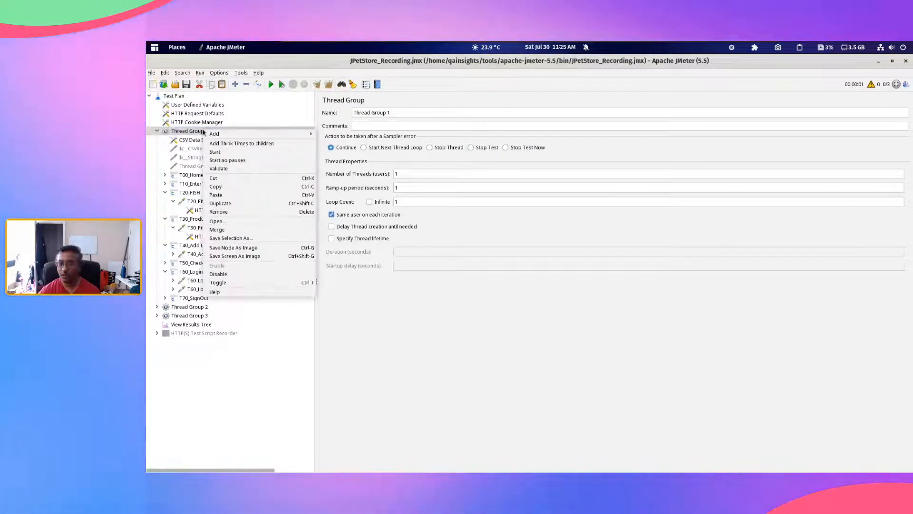
mouse_move(247, 134)
mouse_move(338, 204)
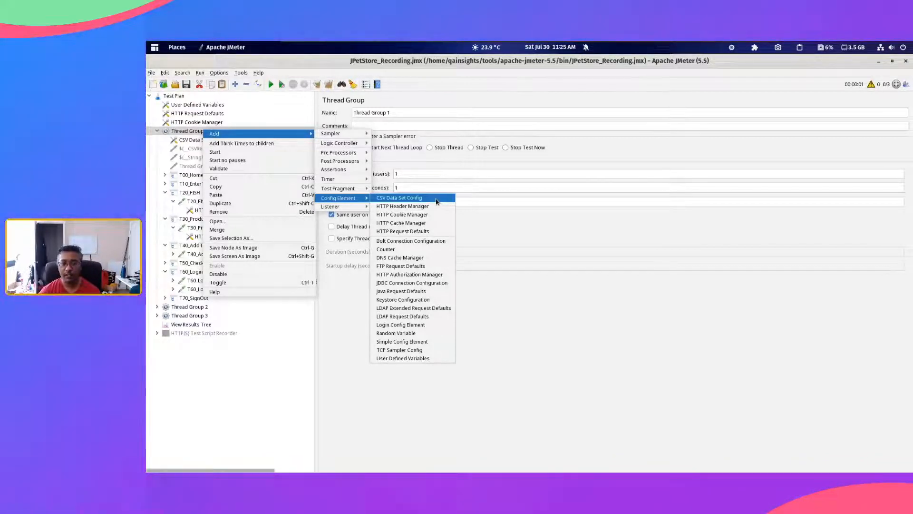
left_click(399, 197)
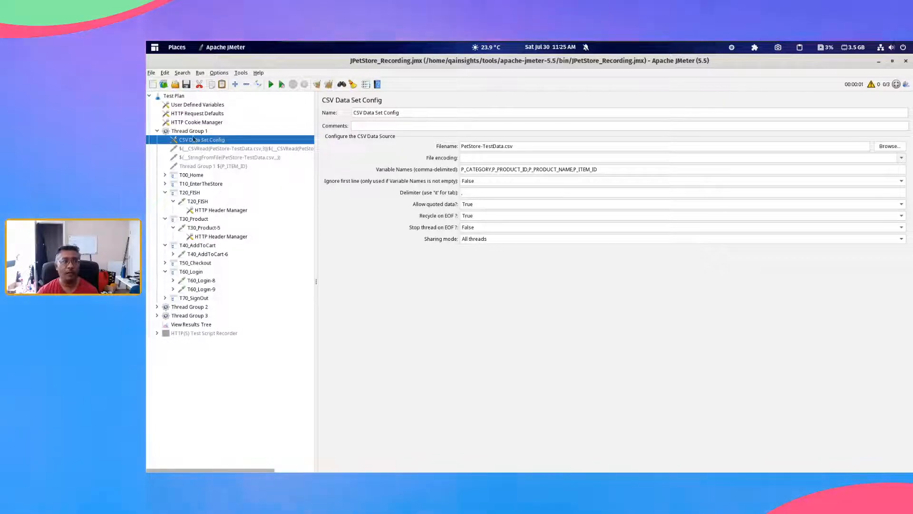
Step: Move the CSV Data Set Config to the Test Plan level above User Defined Variables and check which thread groups it covers
left_click_drag(193, 139, 190, 105)
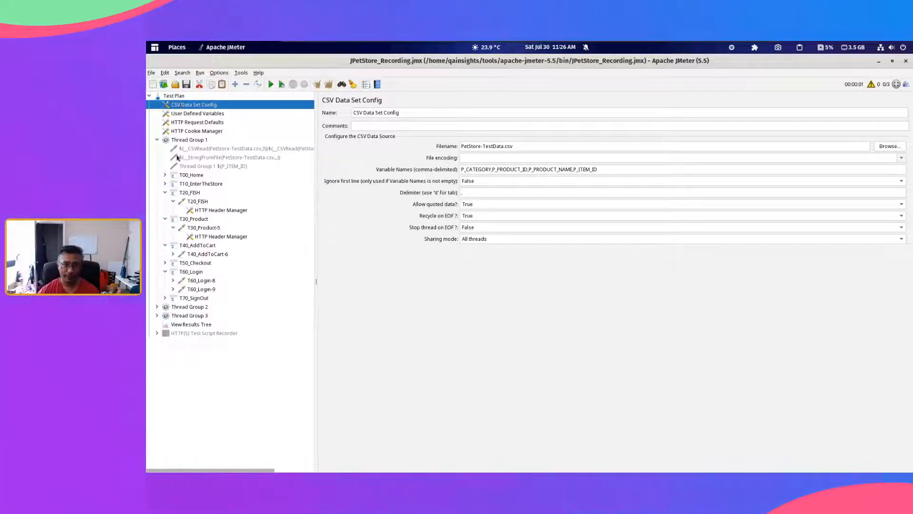
left_click(158, 141)
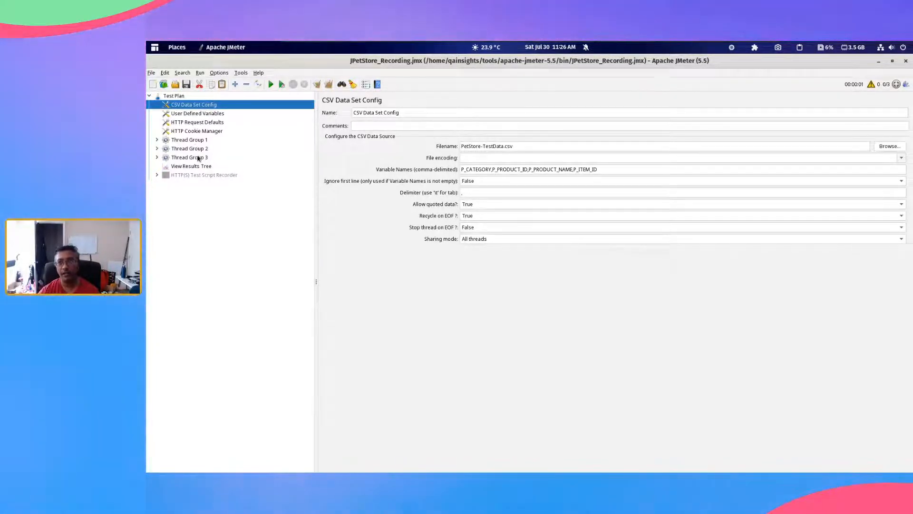
double_click(196, 140)
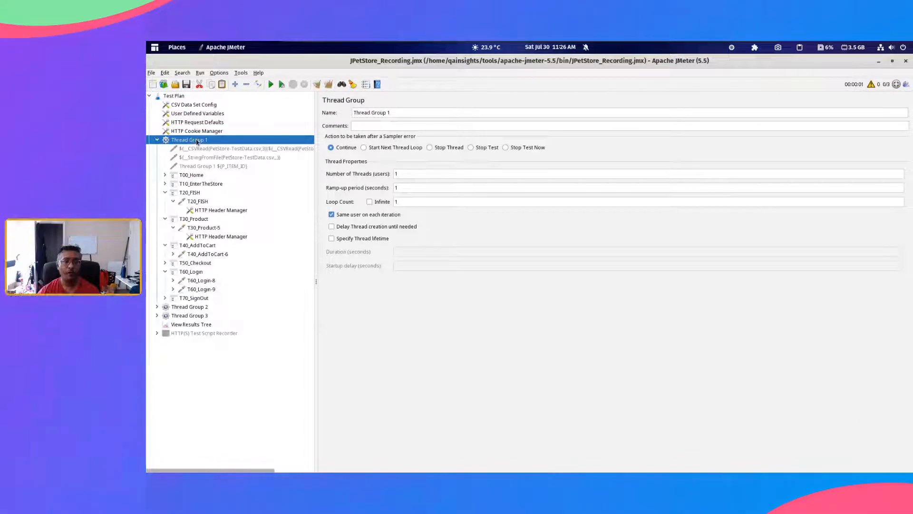
left_click(206, 105)
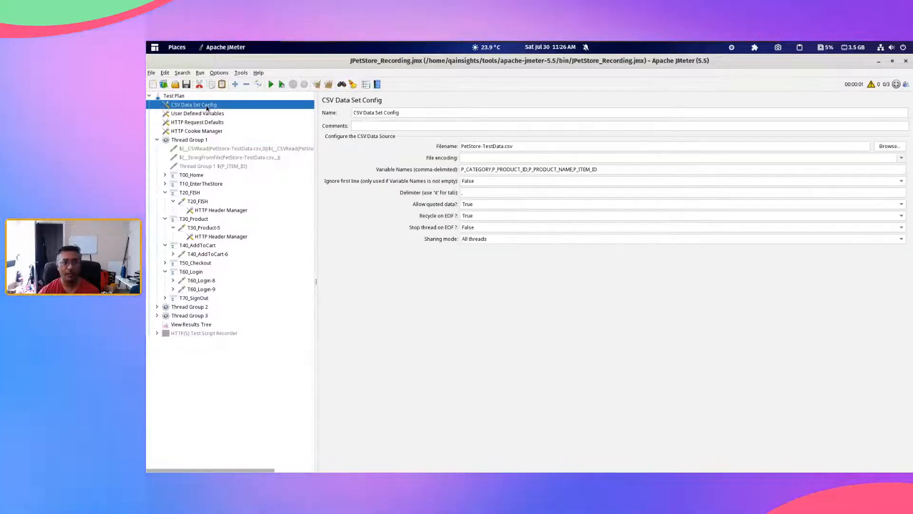
Step: Move the CSV Data Set Config back under Thread Group 1 and cut it from the test plan
left_click_drag(200, 144, 188, 148)
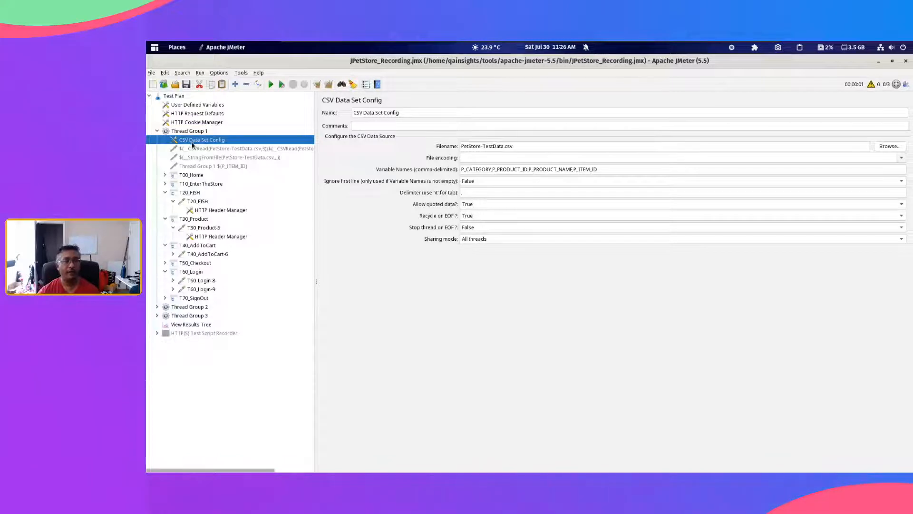
left_click(199, 85)
Step: Enable the disabled CSVRead dummy sampler in Thread Group 1 and open its name for editing
left_click(226, 139)
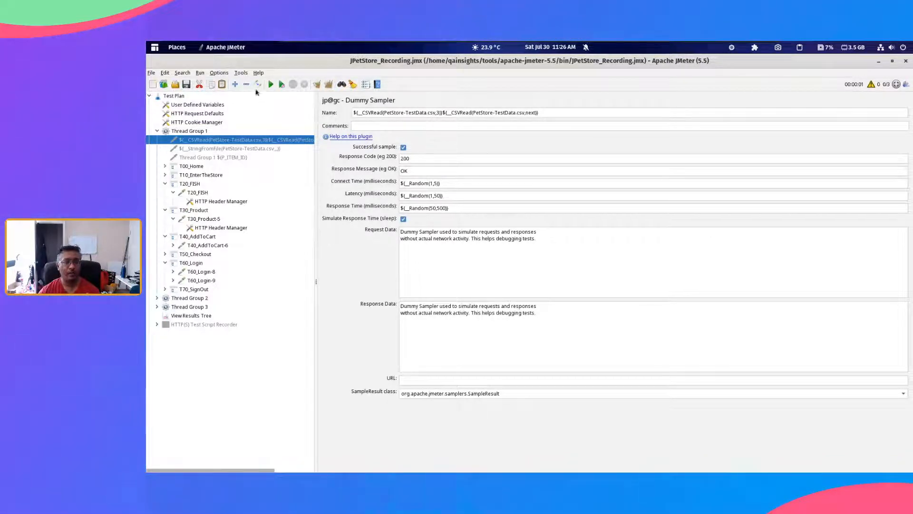
double_click(373, 112)
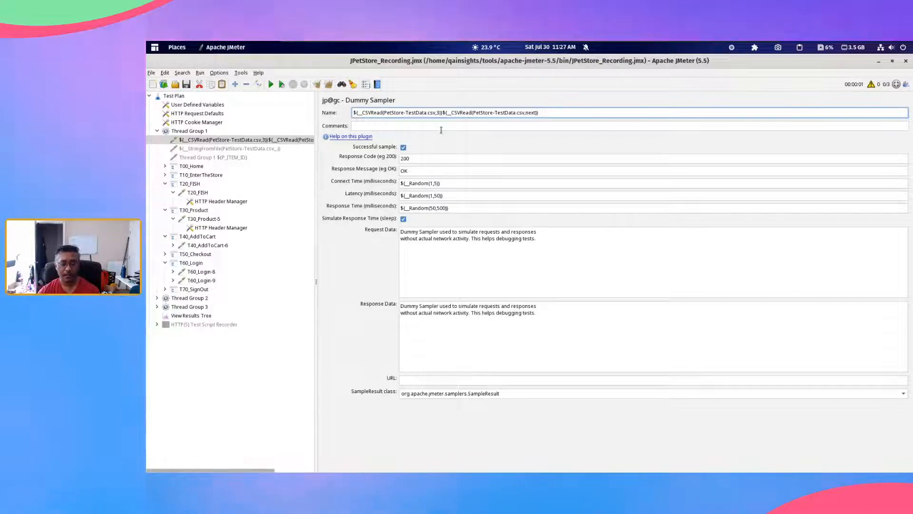
Step: Switch to the text editor, review the rows of PetStore-TestData.csv, and move the editor window aside
key("alt+Tab")
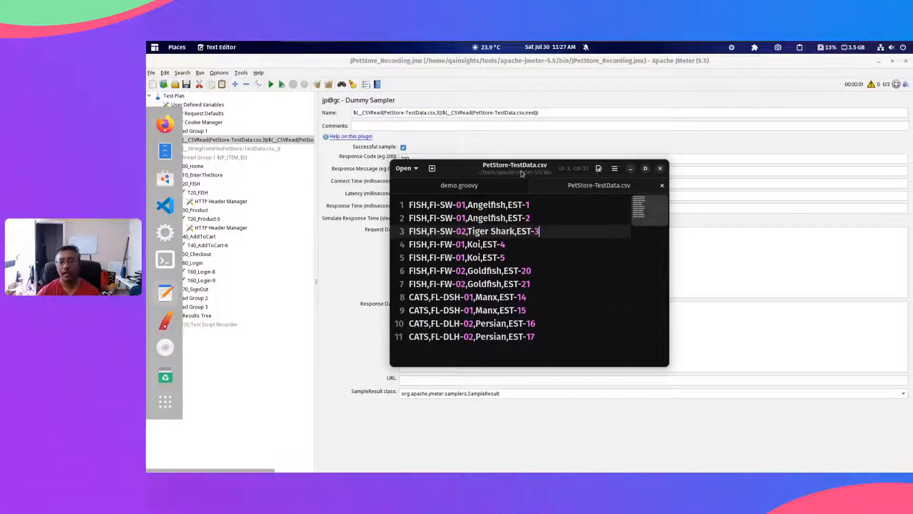
key("ctrl+a")
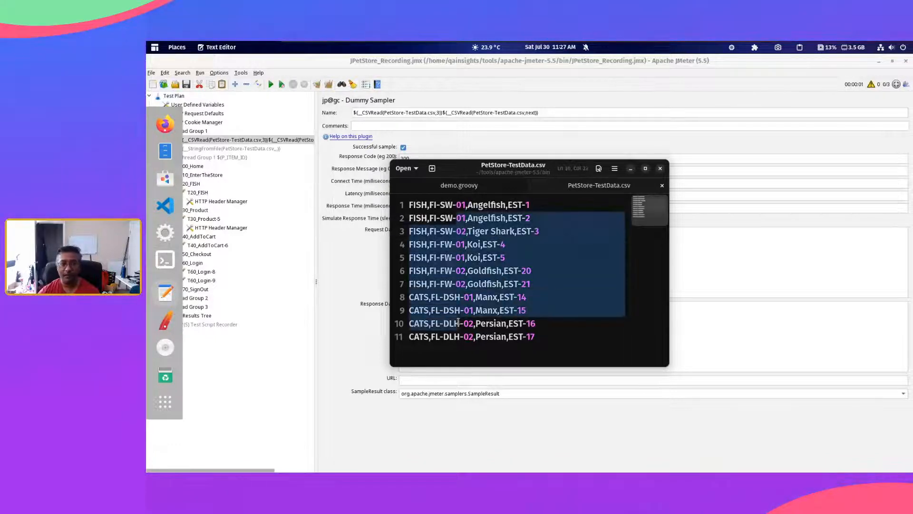
left_click(574, 320)
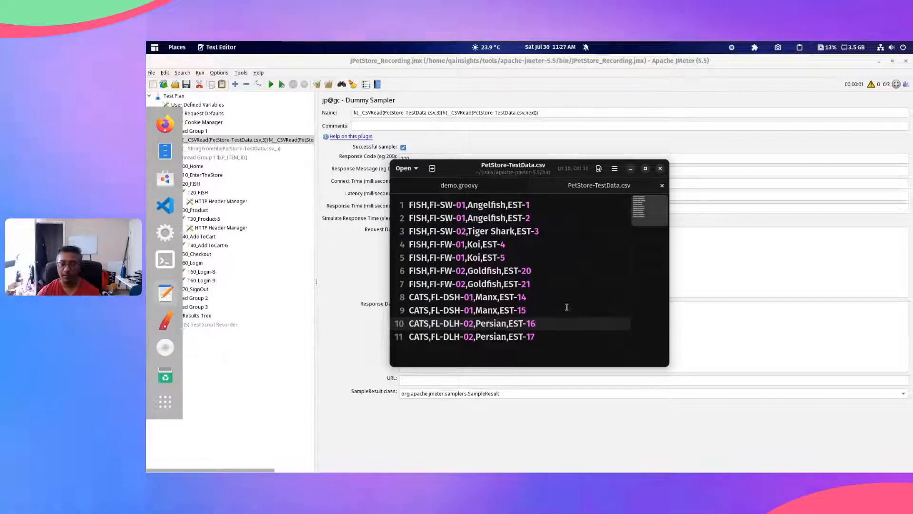
left_click(625, 205)
key("shift+Down")
key("shift+Down")
key("shift+Down")
key("shift+Down")
key("shift+Down")
key("shift+Down")
key("shift+Down")
key("shift+Down")
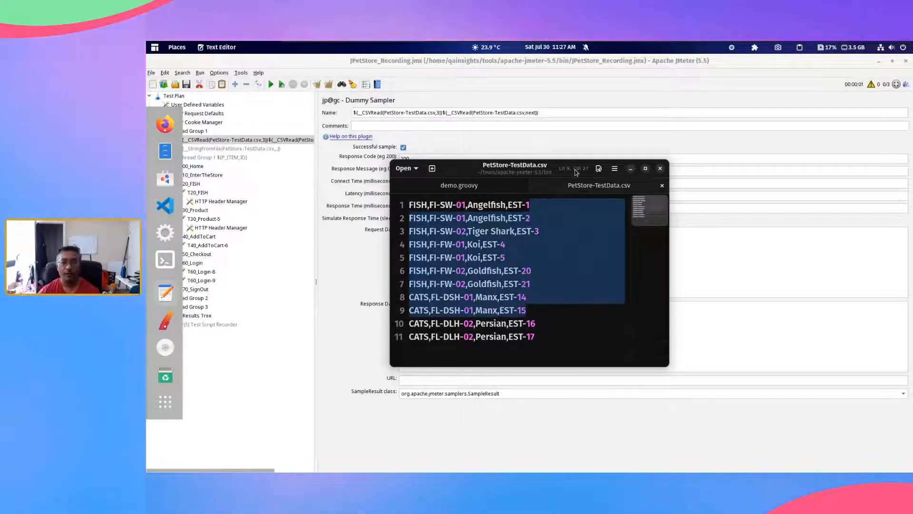
left_click_drag(577, 171, 814, 258)
Step: Insert a space between the two CSVRead calls in the dummy sampler's name and compare column 3 with the columns in PetStore-TestData.csv
left_click(450, 114)
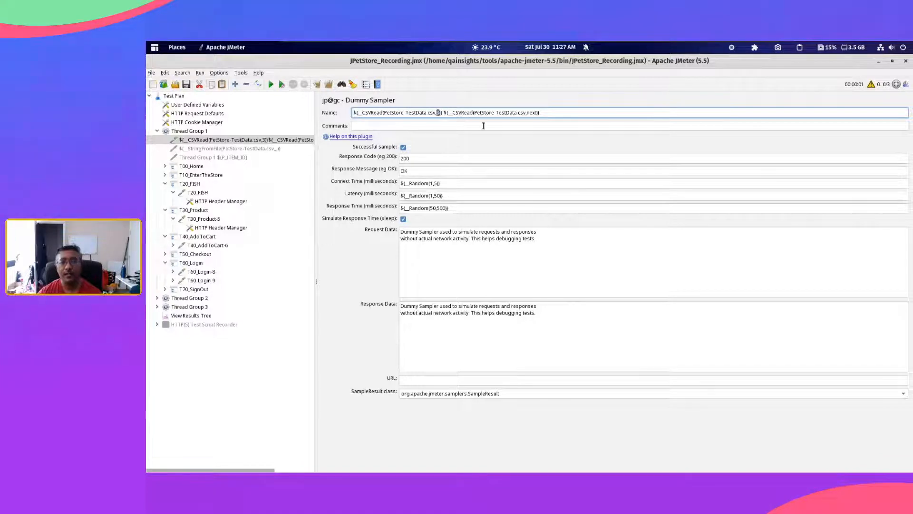
key("alt+Tab")
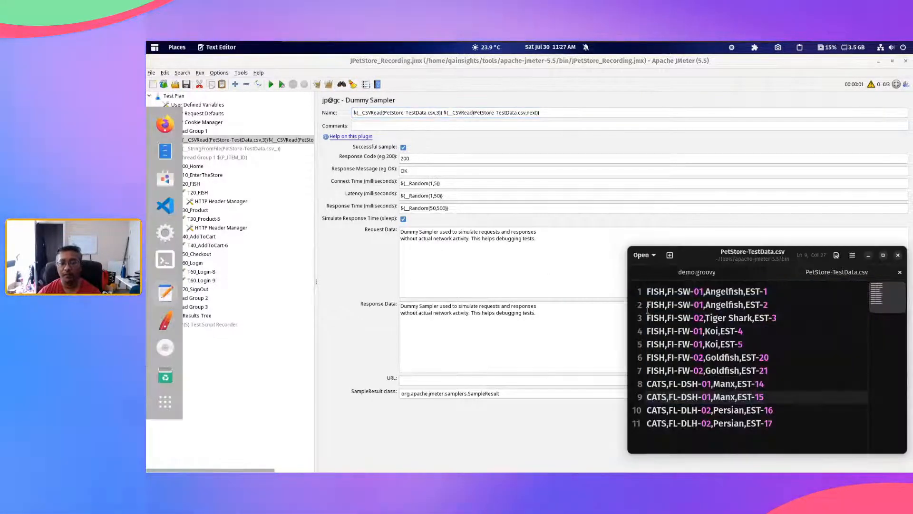
left_click(656, 304)
left_click(718, 291)
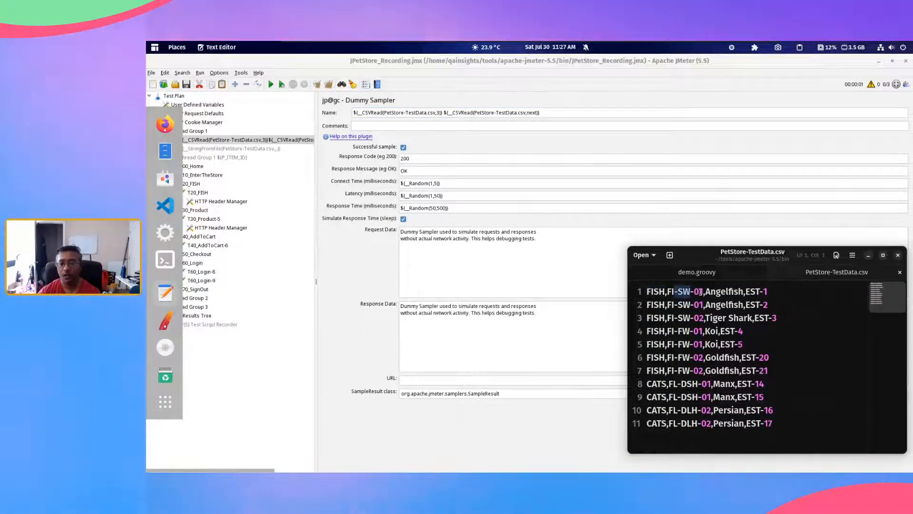
left_click(732, 291)
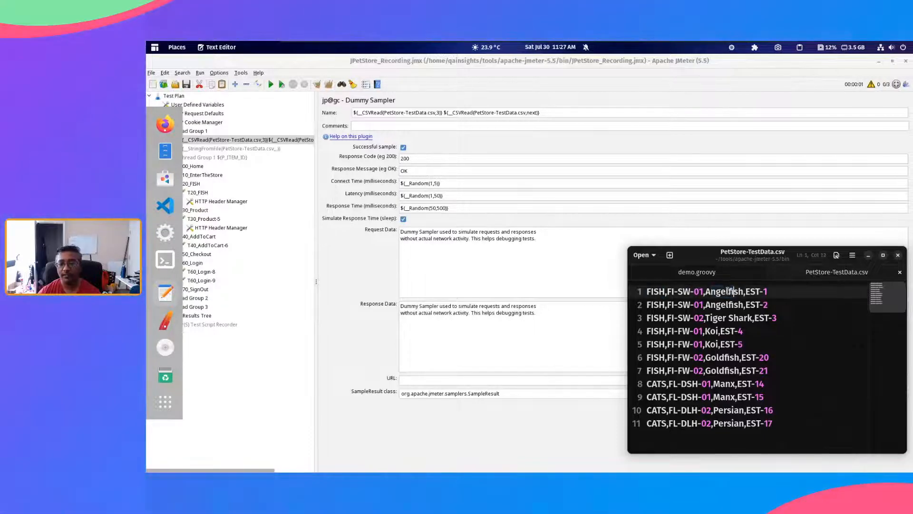
left_click(722, 305)
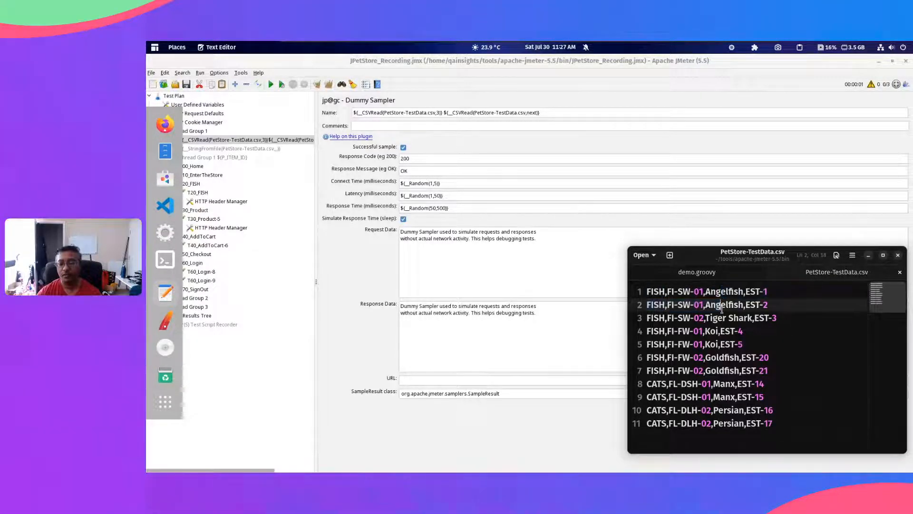
left_click_drag(719, 293, 723, 357)
left_click(730, 397)
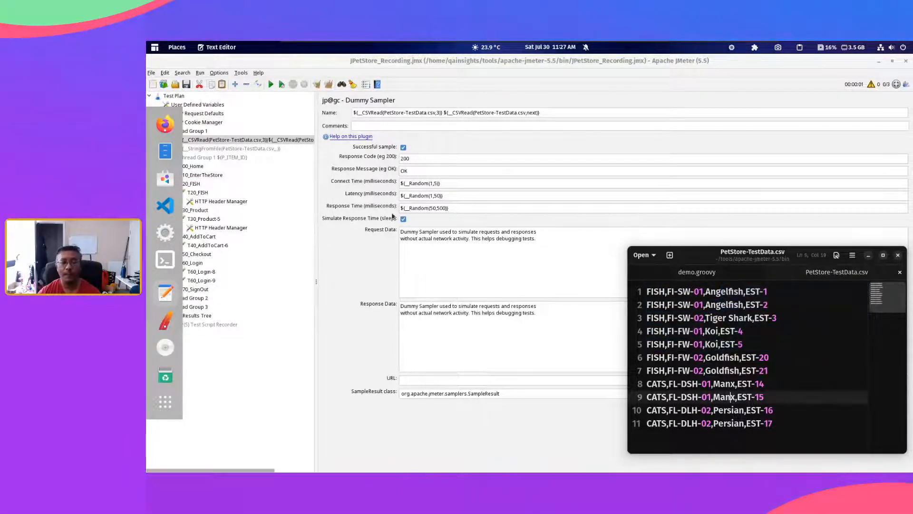
Step: Examine the column argument 3 and the next argument of the CSVRead calls in the dummy sampler's name
left_click(571, 110)
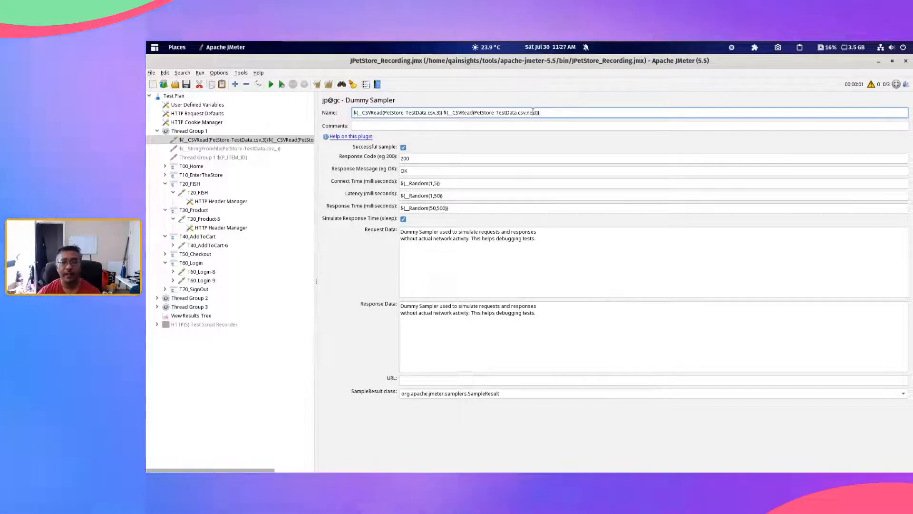
double_click(533, 112)
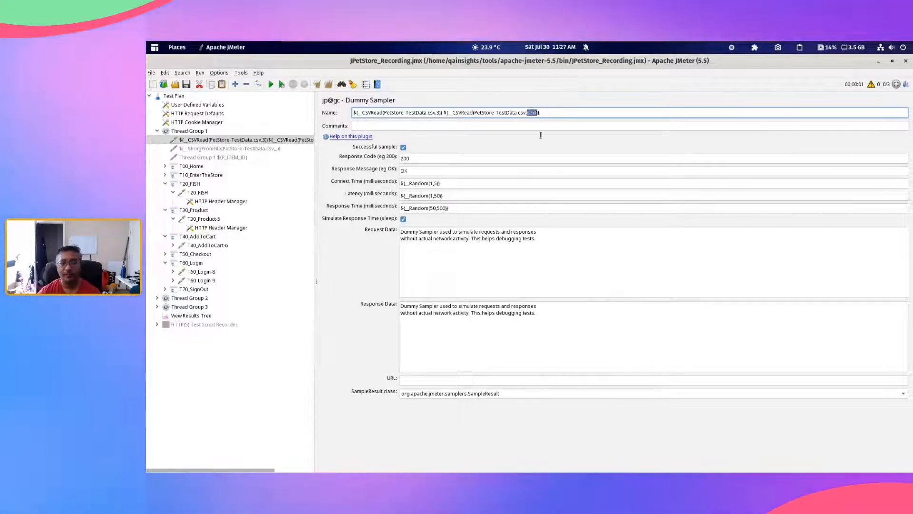
double_click(438, 113)
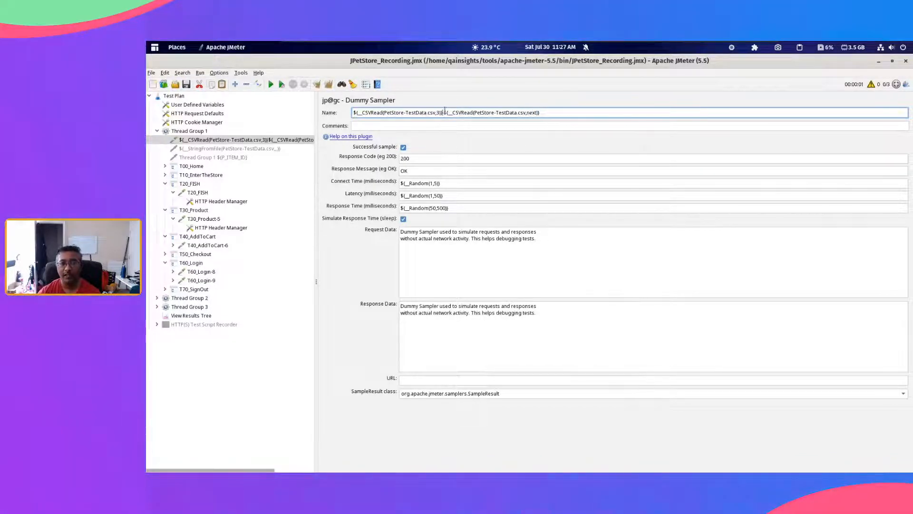
left_click(562, 112)
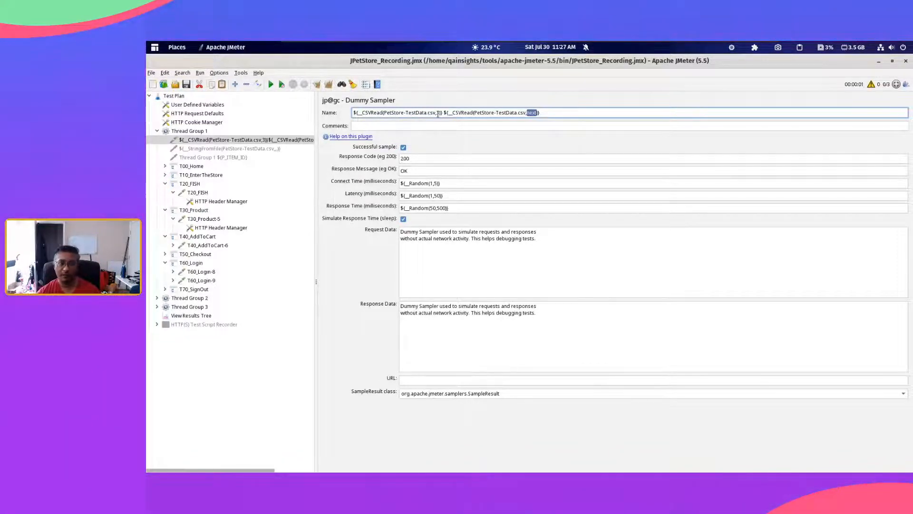
Step: Disable the transaction controllers T00_Home through T70_SignOut, along with Thread Group 2 and Thread Group 3
left_click(192, 166)
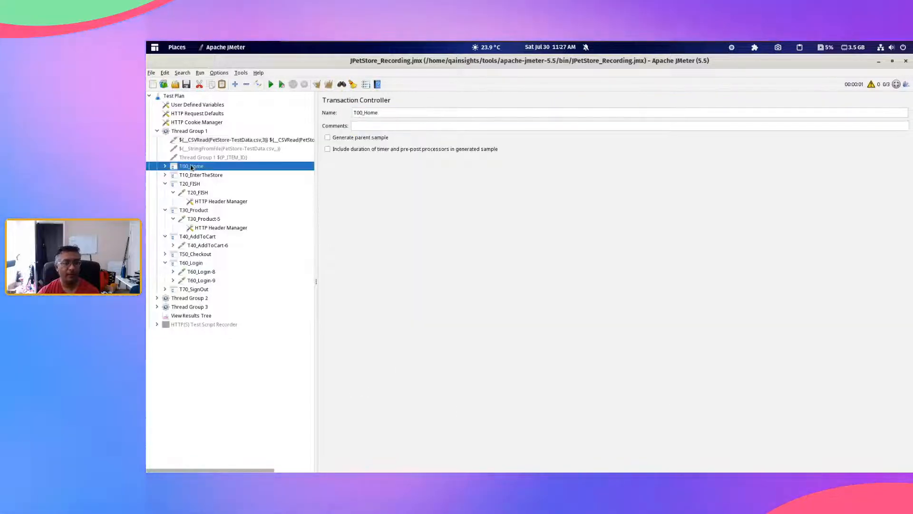
left_click(193, 288, "shift")
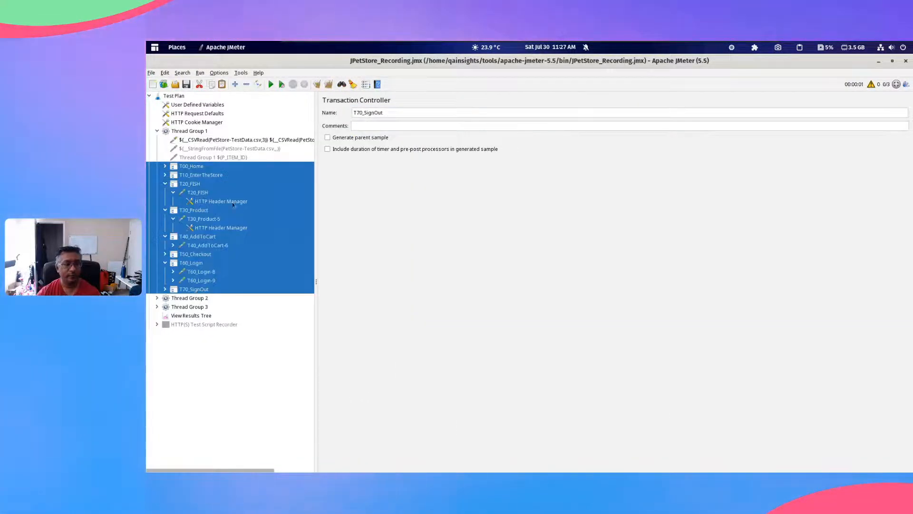
left_click(190, 298)
left_click(192, 307, "shift")
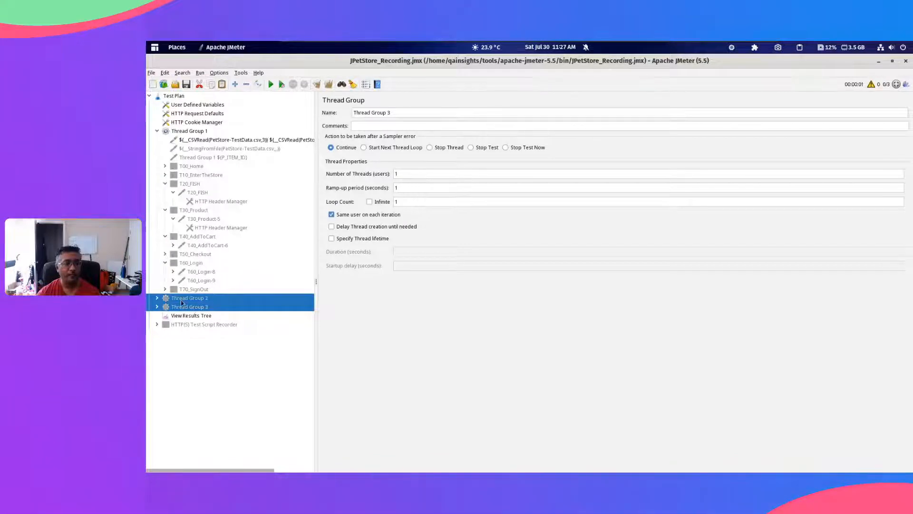
Step: Clear the results in View Results Tree and check Thread Group 1's number of threads, ramp-up period and loop count
left_click(191, 316)
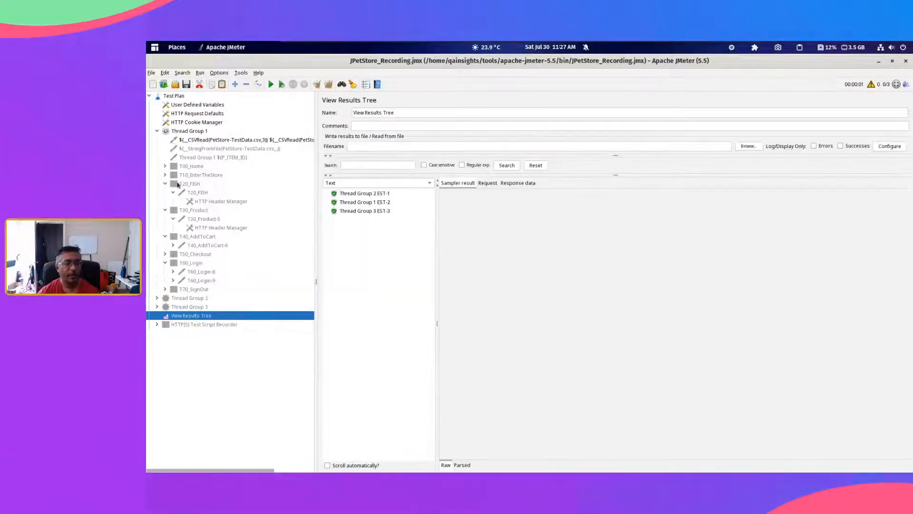
left_click(329, 87)
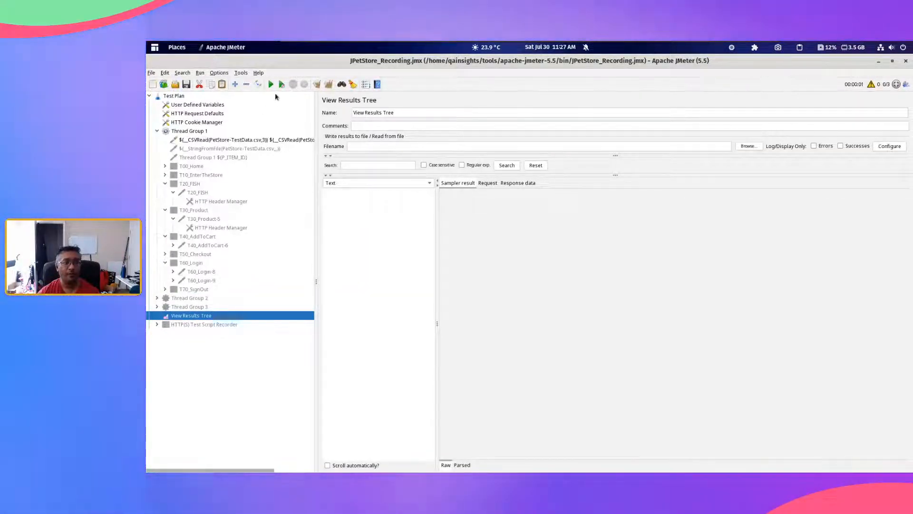
left_click(206, 130)
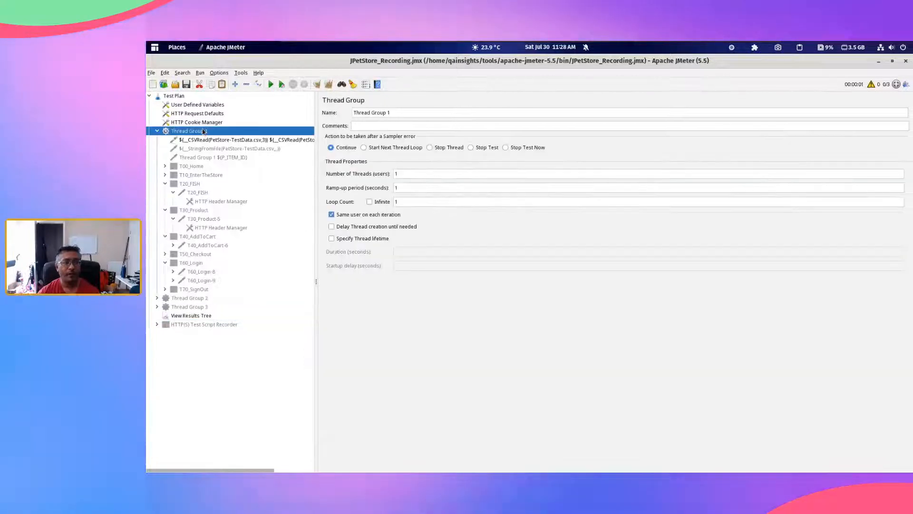
double_click(404, 174)
left_click_drag(403, 188, 360, 172)
left_click_drag(407, 190, 377, 200)
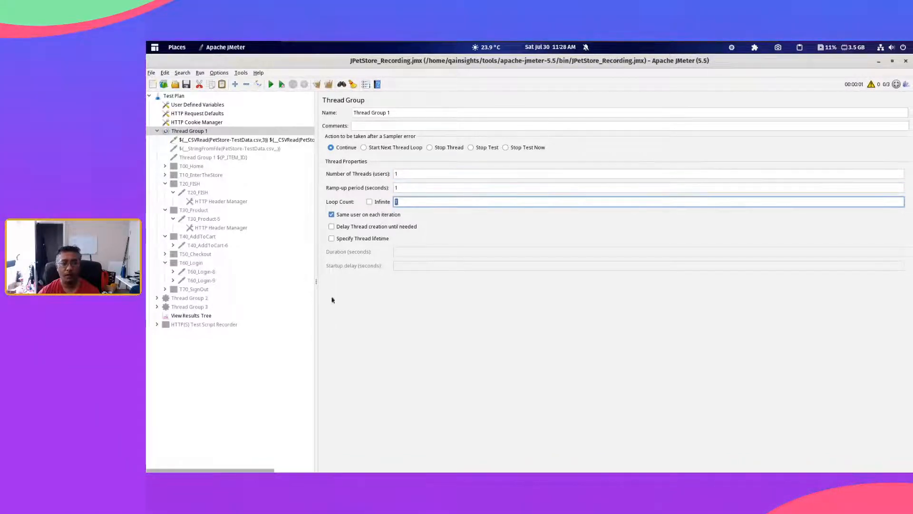
Step: Run the test with the CSVRead dummy sampler and inspect its sample in View Results Tree
left_click(189, 317)
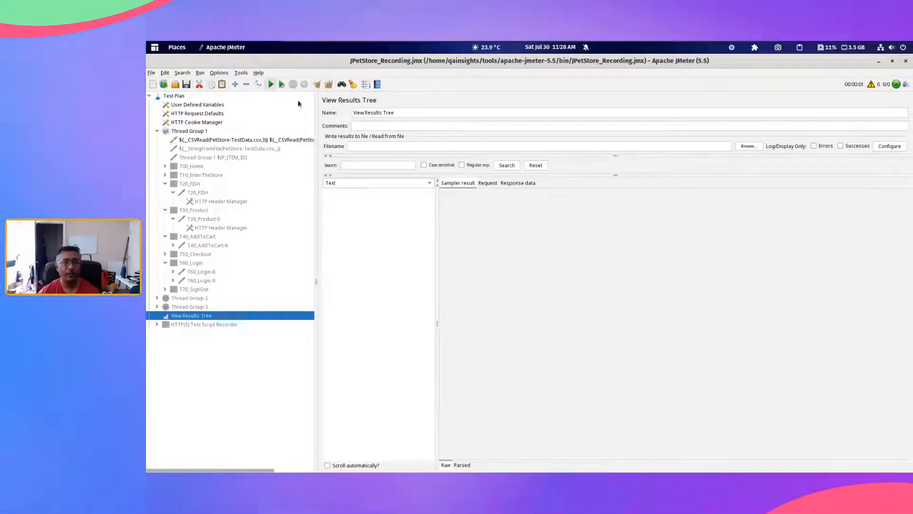
left_click(369, 194)
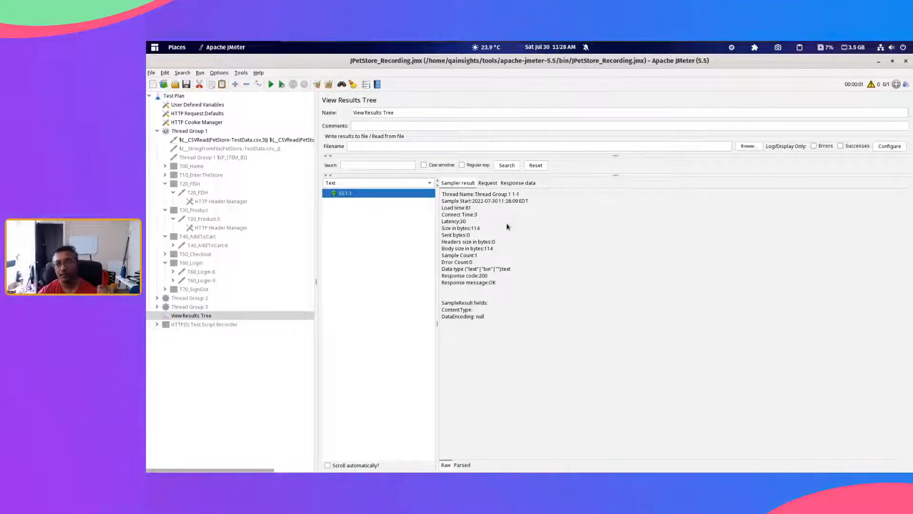
Step: Set Thread Group 1's loop count to 5 and rerun the test with View Results Tree shown
left_click(189, 132)
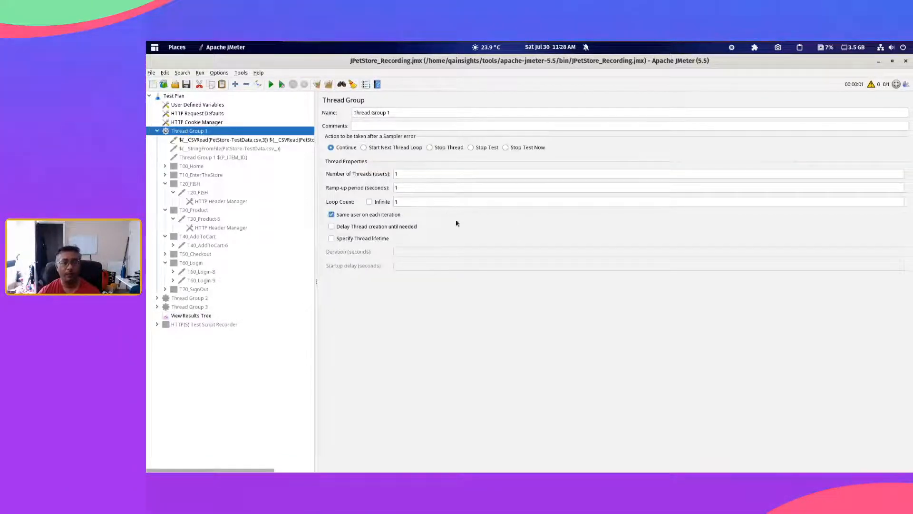
left_click(429, 204)
key("BackSpace")
type("5")
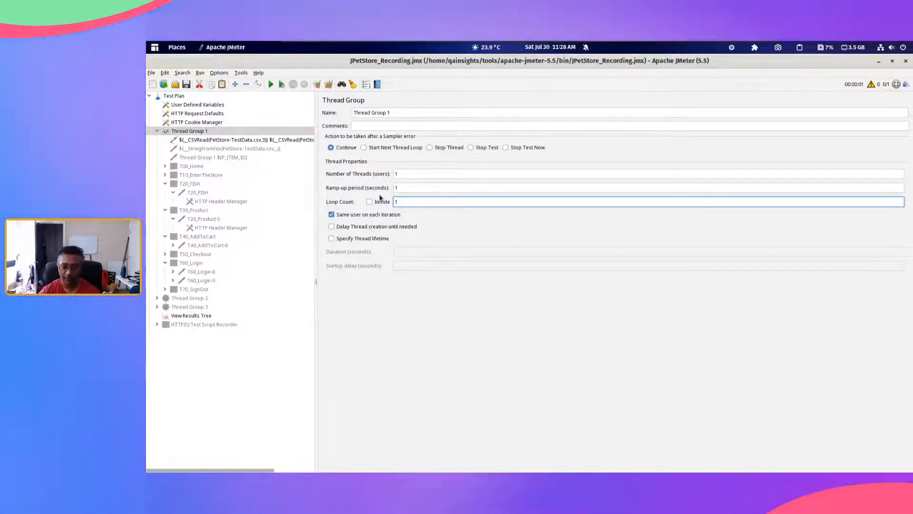
left_click(190, 317)
key("ctrl+r")
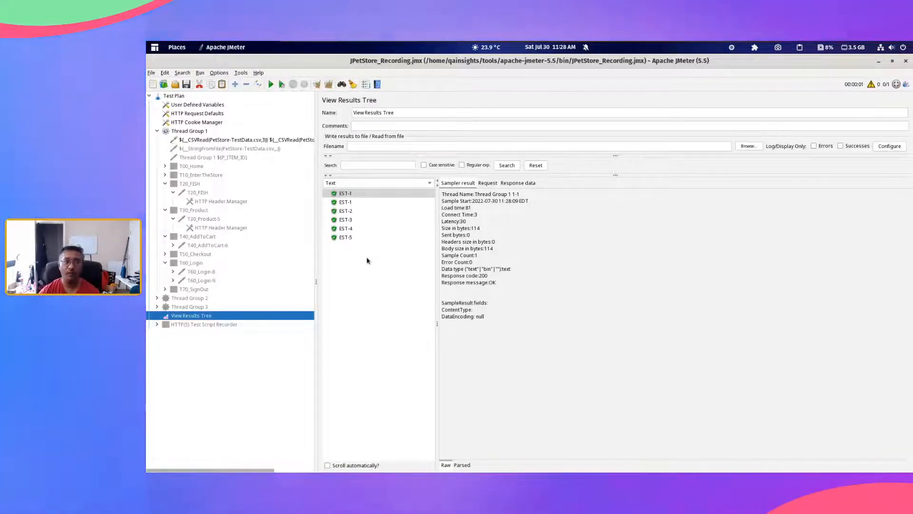
Step: Examine the two CSVRead calls in the dummy sampler's name, including the column argument 3 and the next argument
left_click(240, 140)
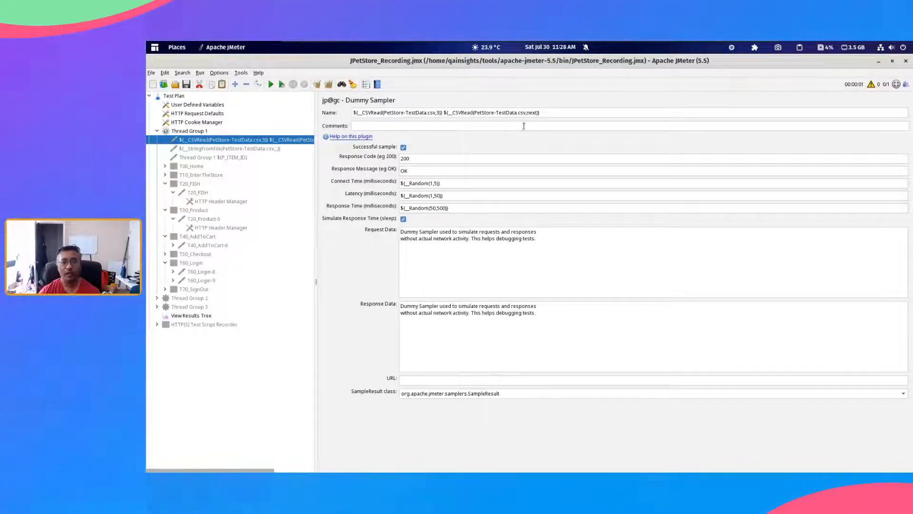
triple_click(549, 111)
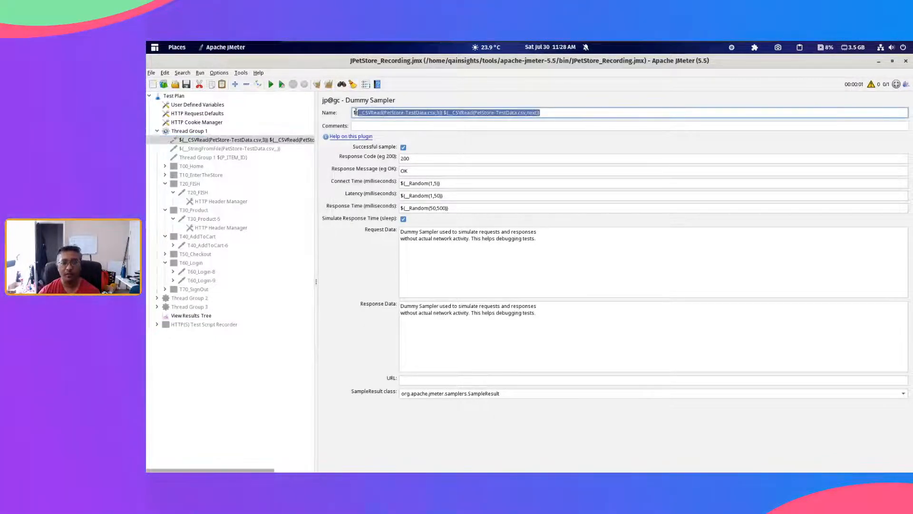
left_click(564, 114)
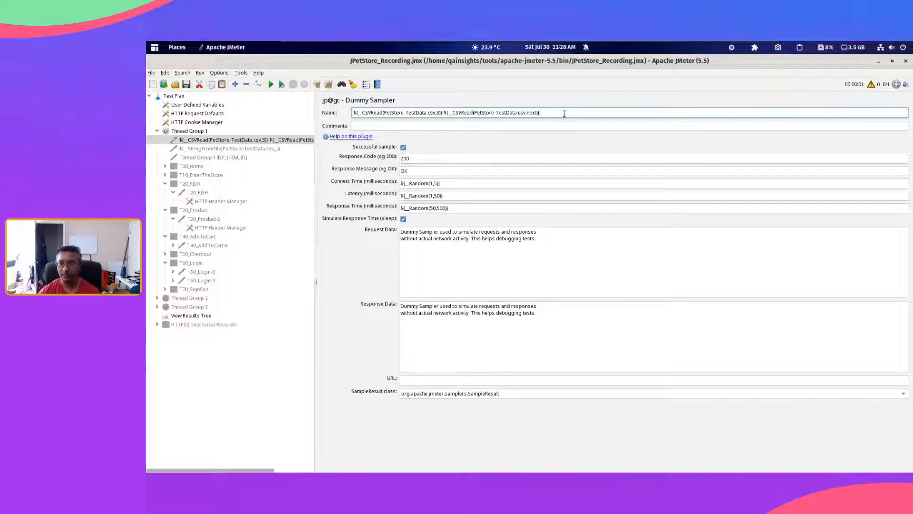
double_click(438, 114)
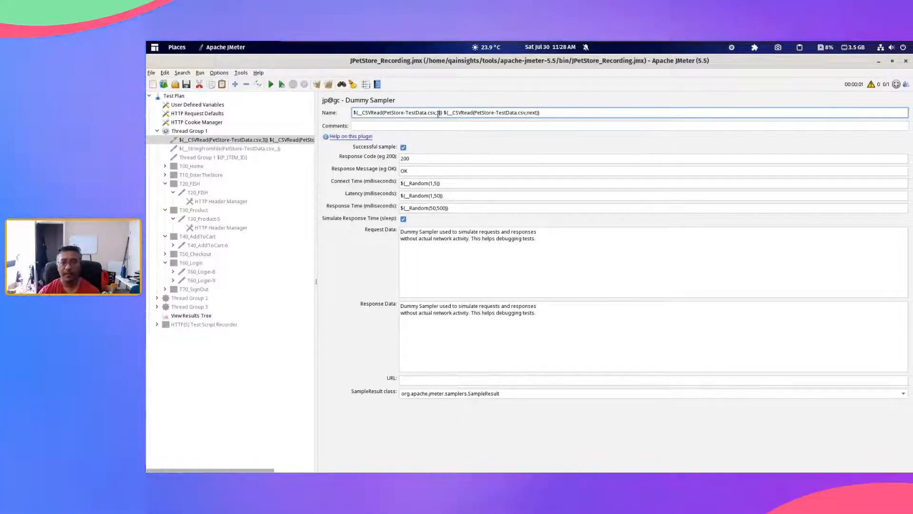
double_click(532, 112)
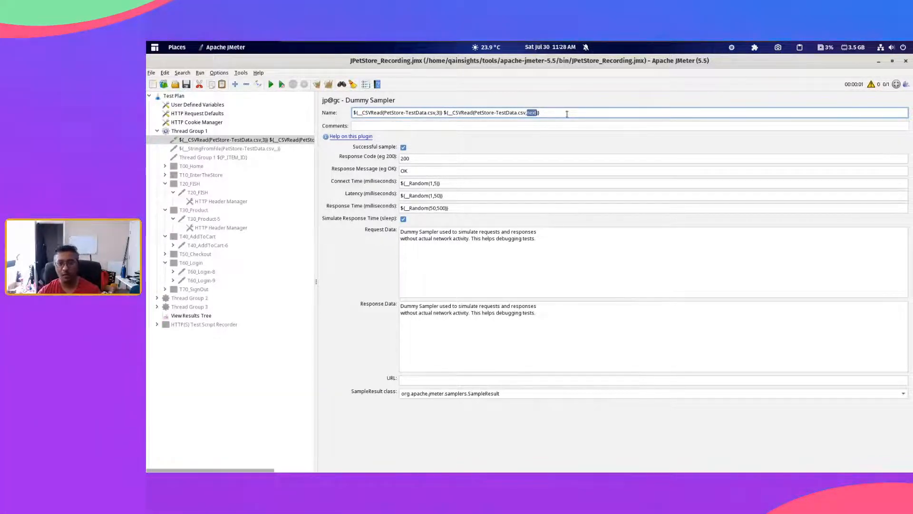
left_click(567, 114)
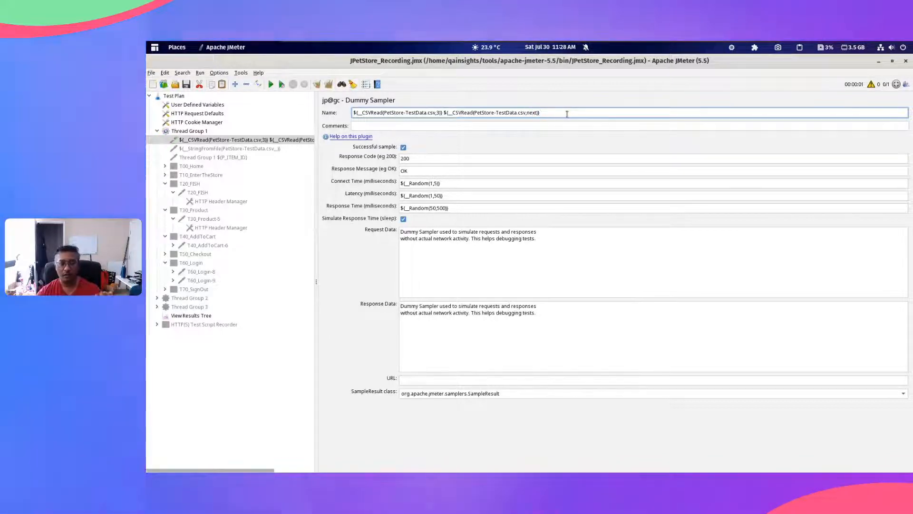
left_click_drag(567, 114, 353, 113)
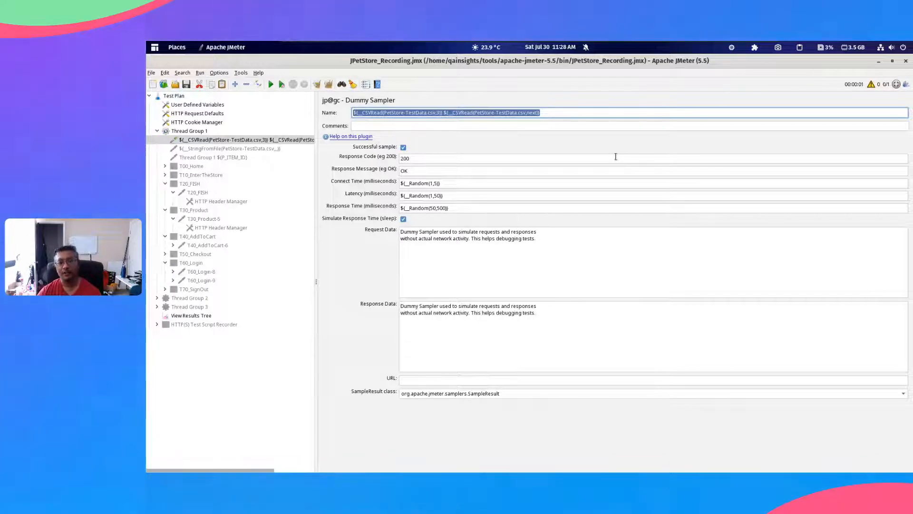
left_click(567, 112)
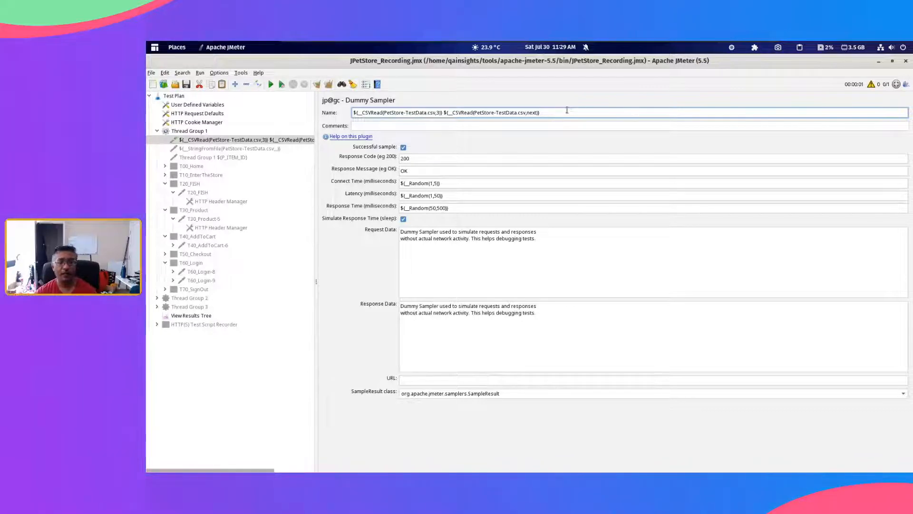
Step: Disable the CSVRead dummy sampler and enable the StringFromFile dummy sampler that reads PetStore-TestData.csv
left_click(254, 141)
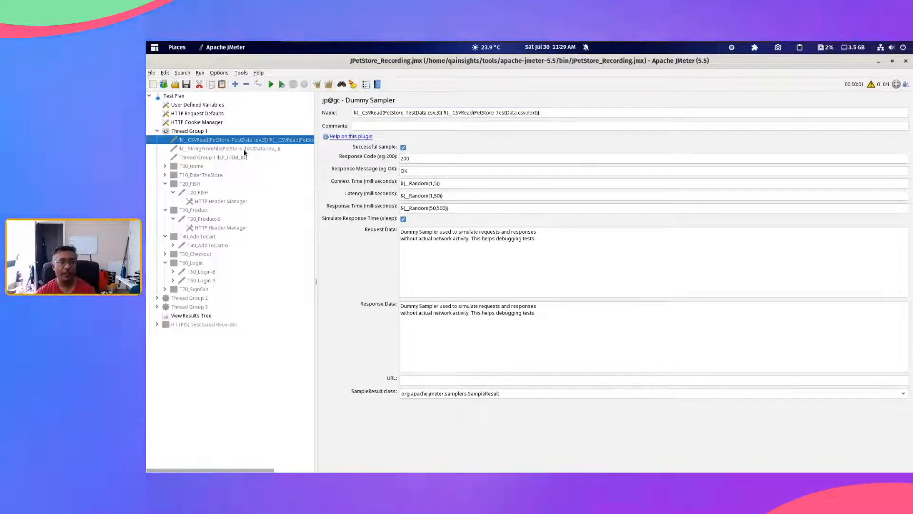
key("Down")
left_click(364, 113)
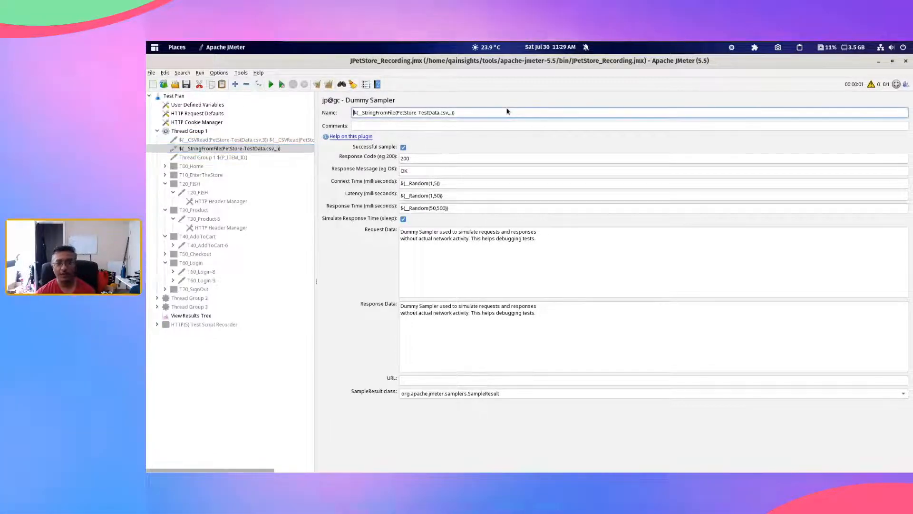
double_click(364, 113)
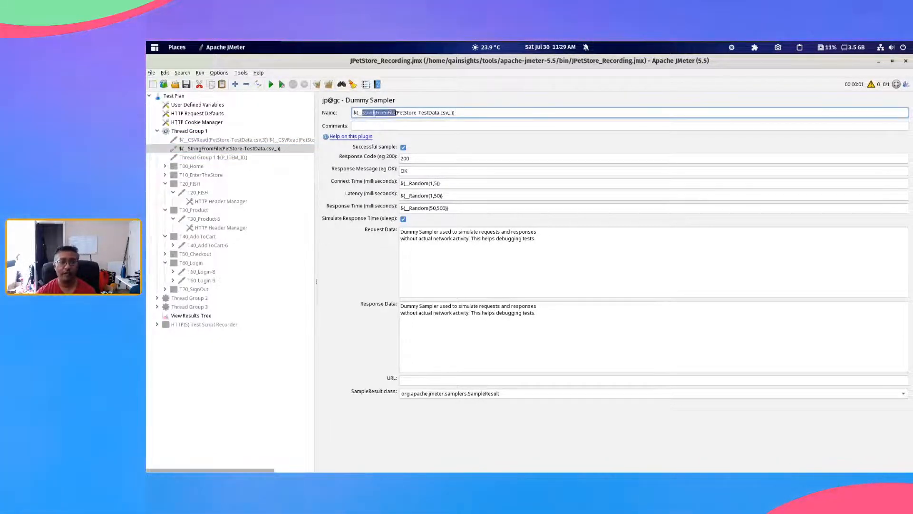
left_click(475, 116)
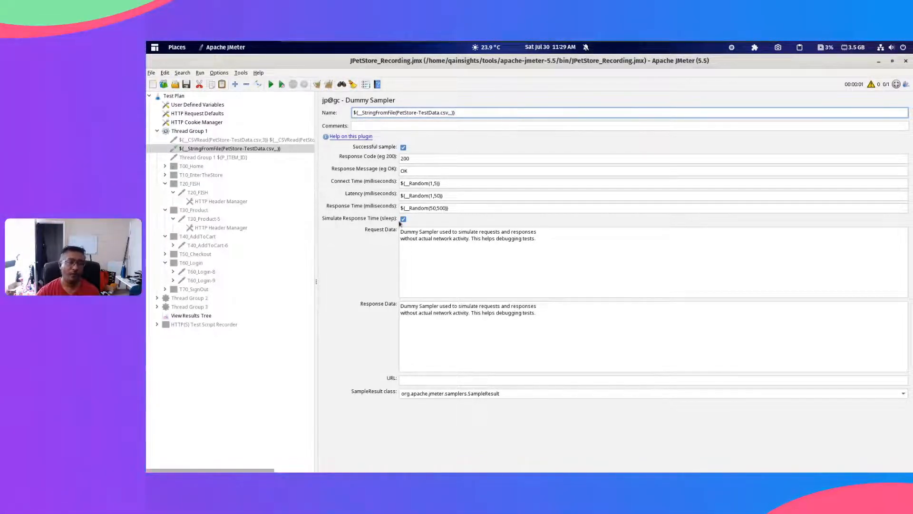
Step: Clear the previous results, run the test with StringFromFile, and return to that dummy sampler
left_click(200, 316)
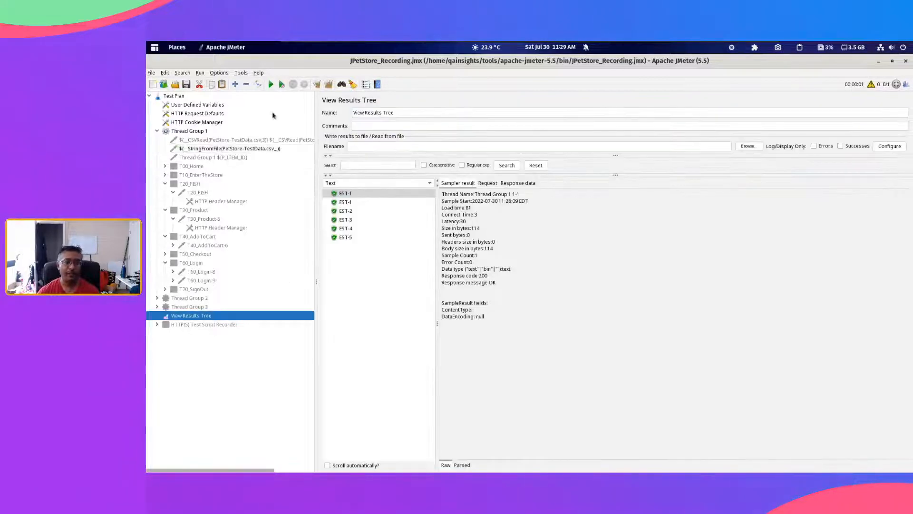
left_click(328, 86)
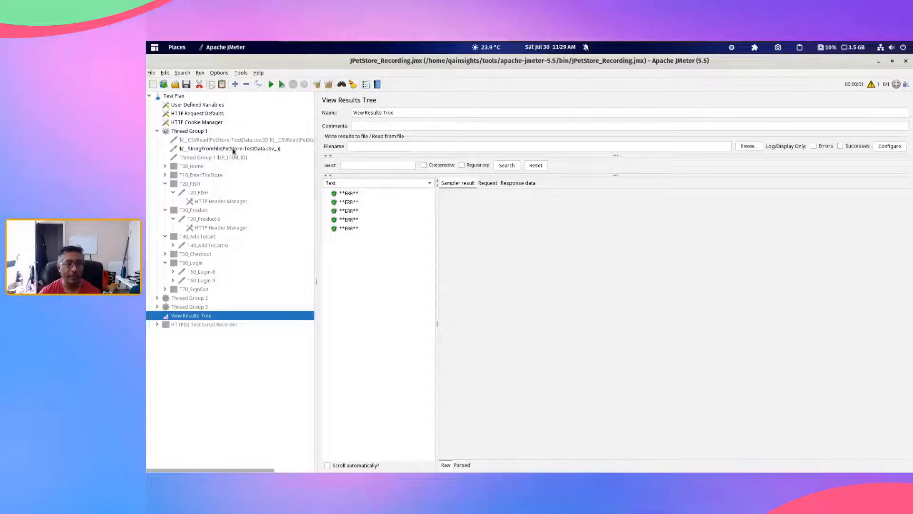
left_click(233, 148)
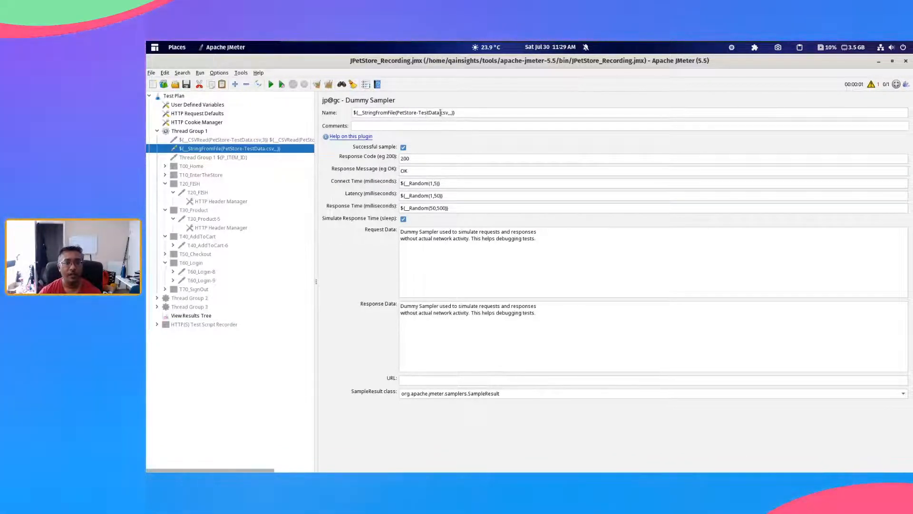
Step: Open the Function Helper and choose the StringFromFile function
left_click(241, 73)
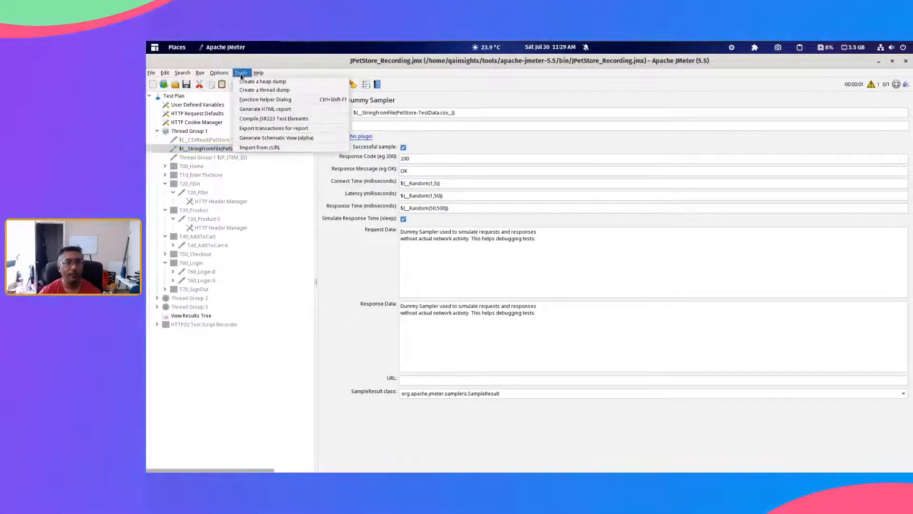
left_click(261, 96)
left_click(520, 176)
scroll(502, 262, "down", 7)
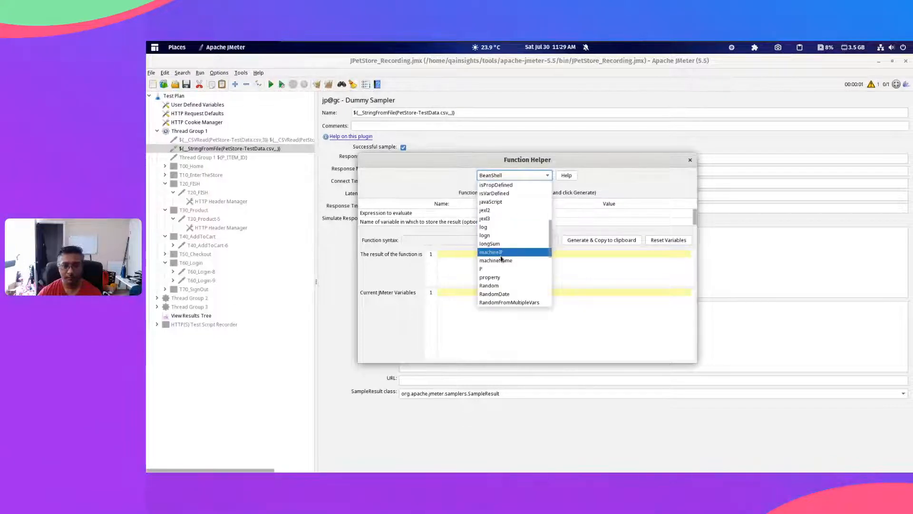
left_click(505, 303)
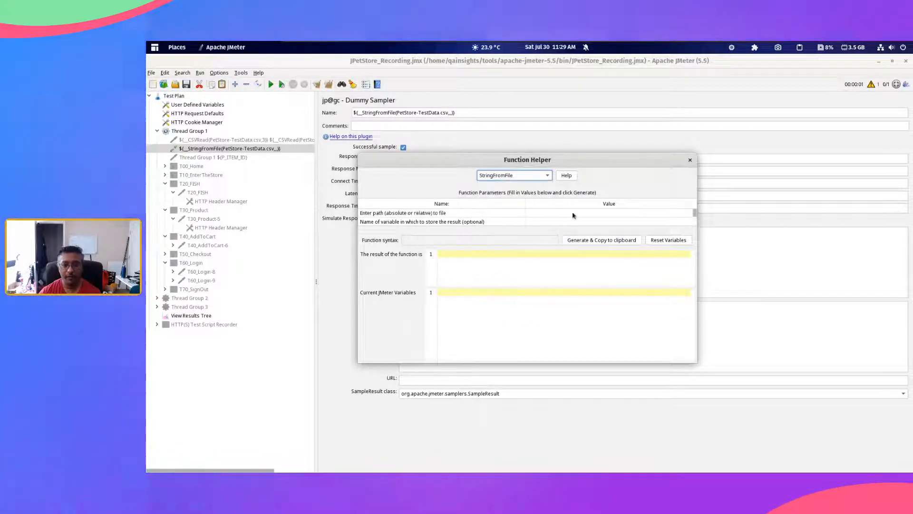
Step: Set the StringFromFile file path to PetStore-TestData.csv, generate and copy the function string, and close the Function Helper
left_click(555, 213)
type("Test\\\\")
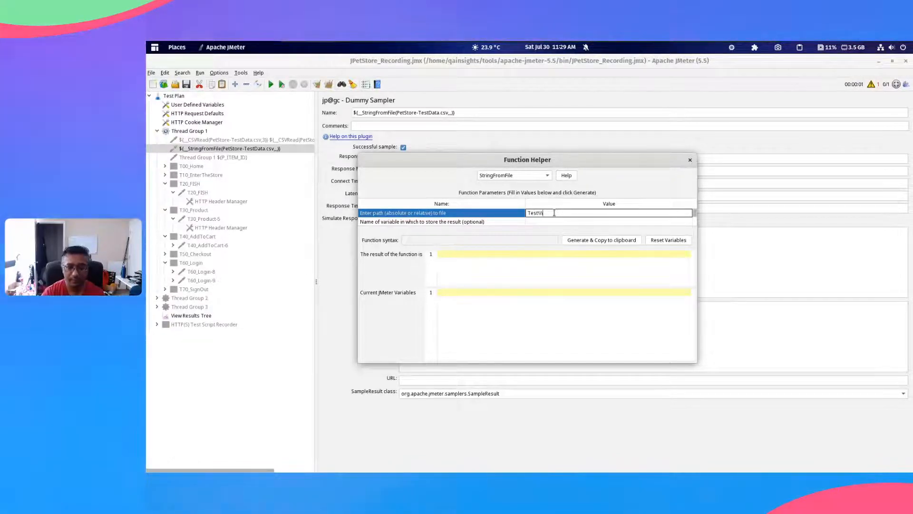
key("ctrl+a")
key("BackSpace")
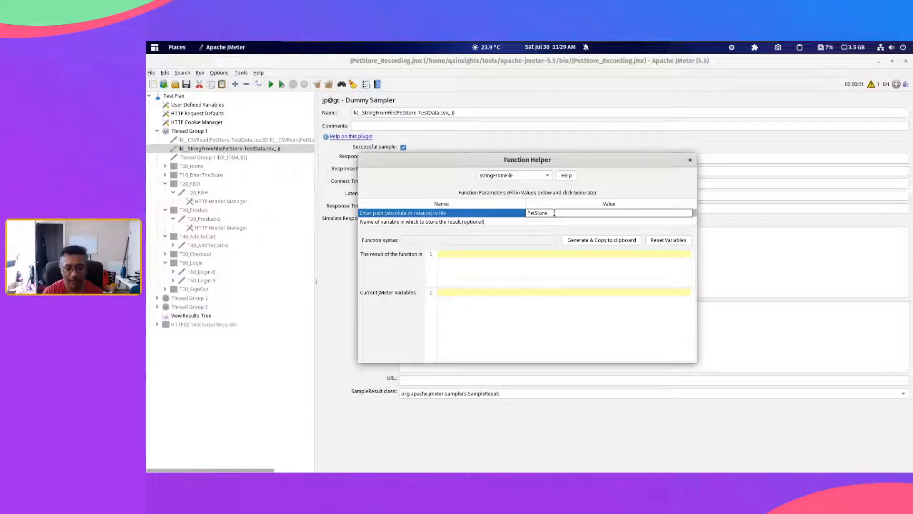
type("PetStore-TestData.")
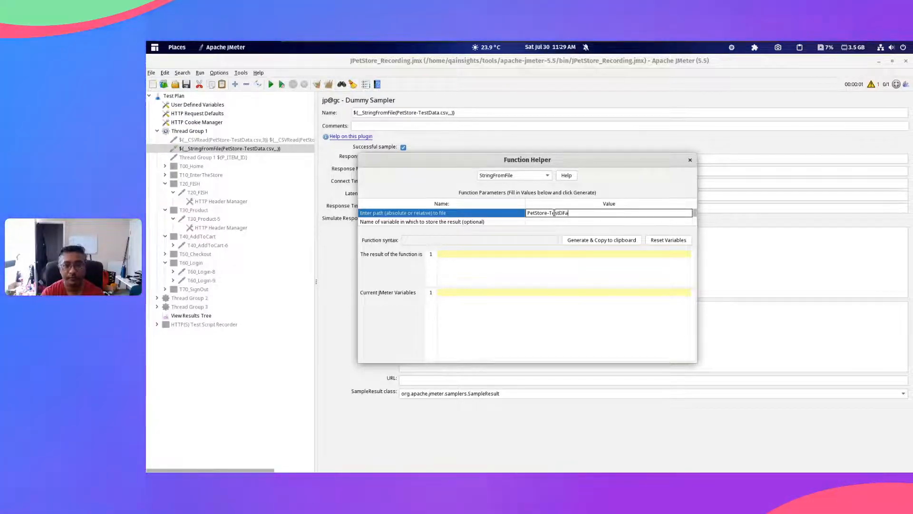
type("csv")
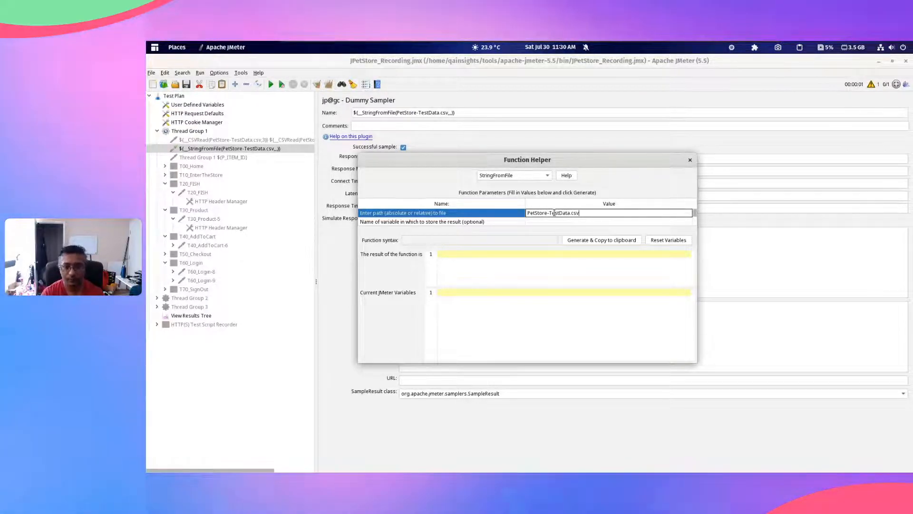
left_click(590, 241)
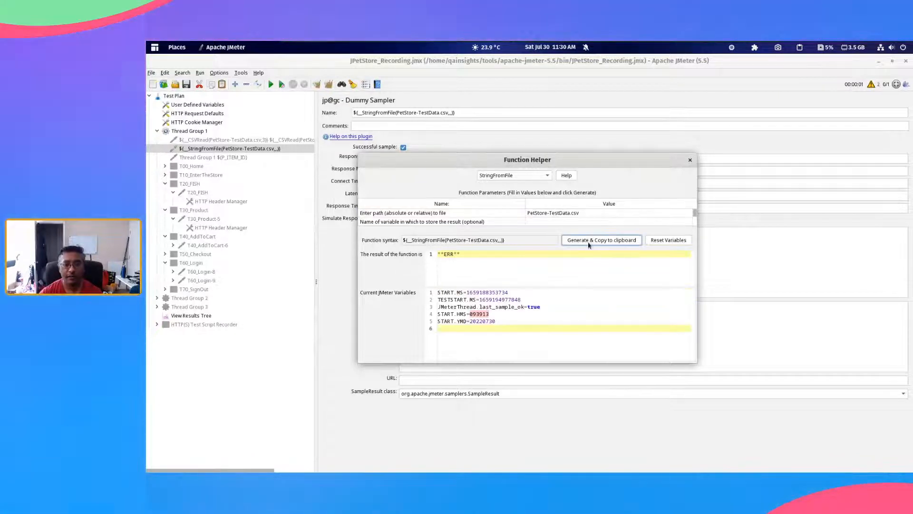
left_click(691, 161)
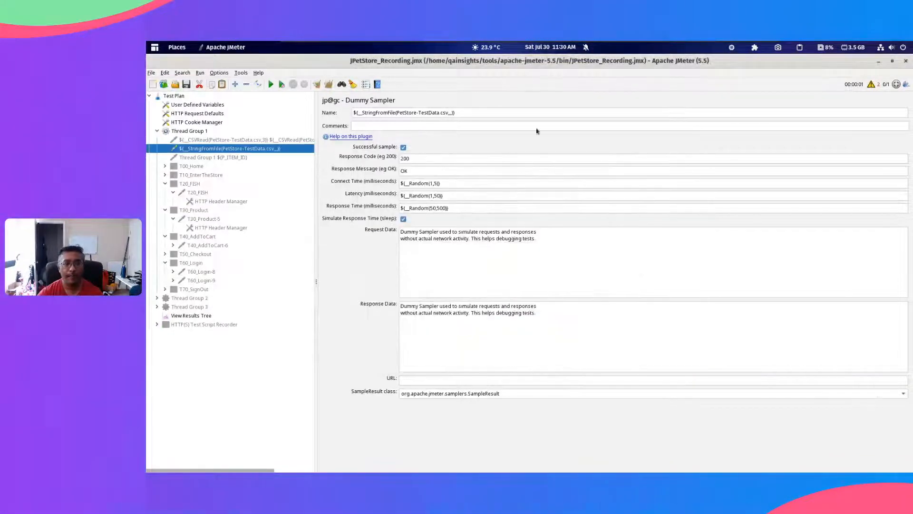
Step: Replace the dummy sampler's name with the generated ${__StringFromFile(PetStore-TestData.csv,,,)} call and clear the results in View Results Tree
triple_click(475, 113)
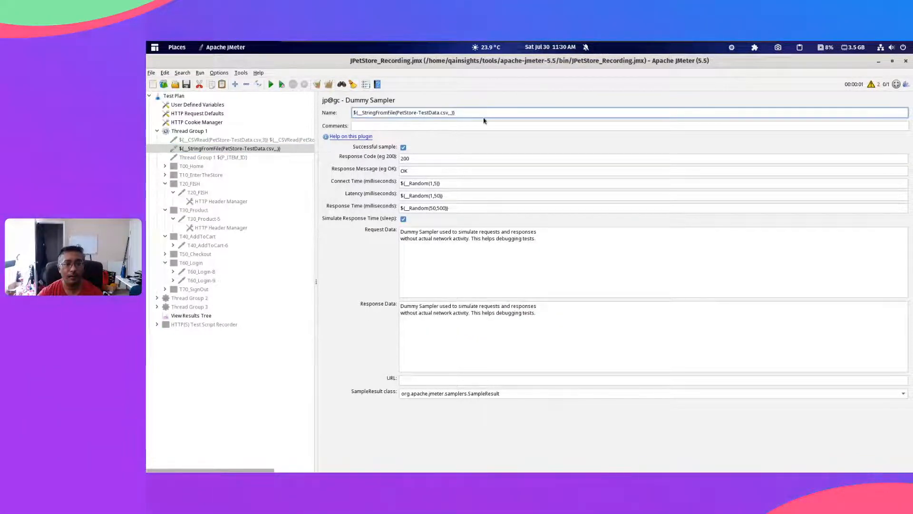
left_click(191, 315)
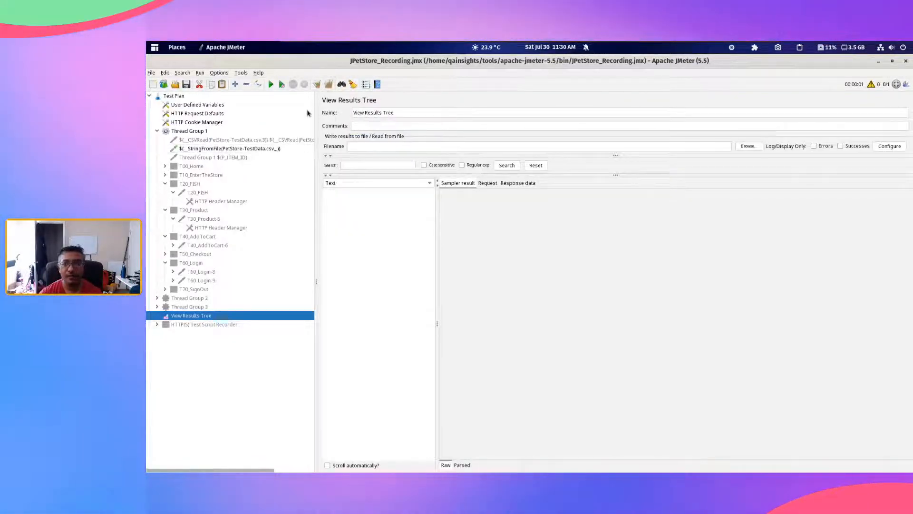
Step: Run the test, select the first sample result, and examine the StringFromFile warnings and errors in the log
left_click(272, 85)
left_click(351, 195)
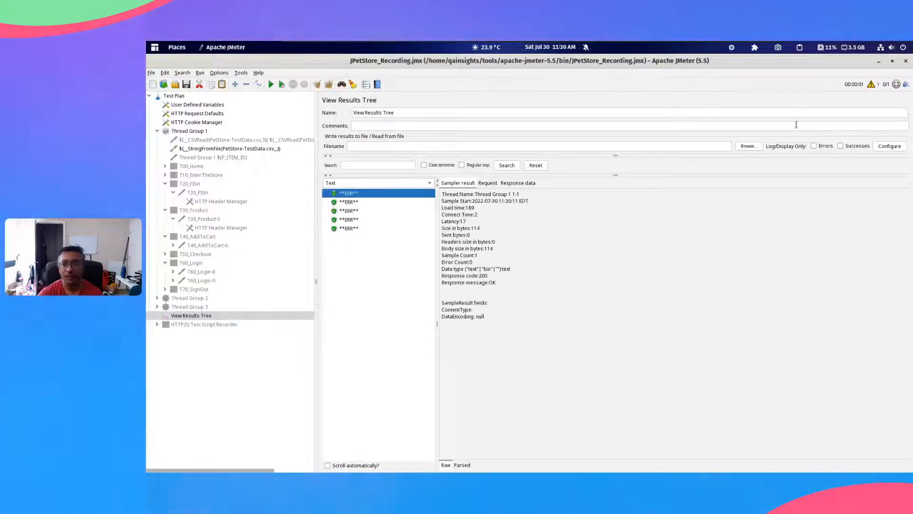
left_click(869, 86)
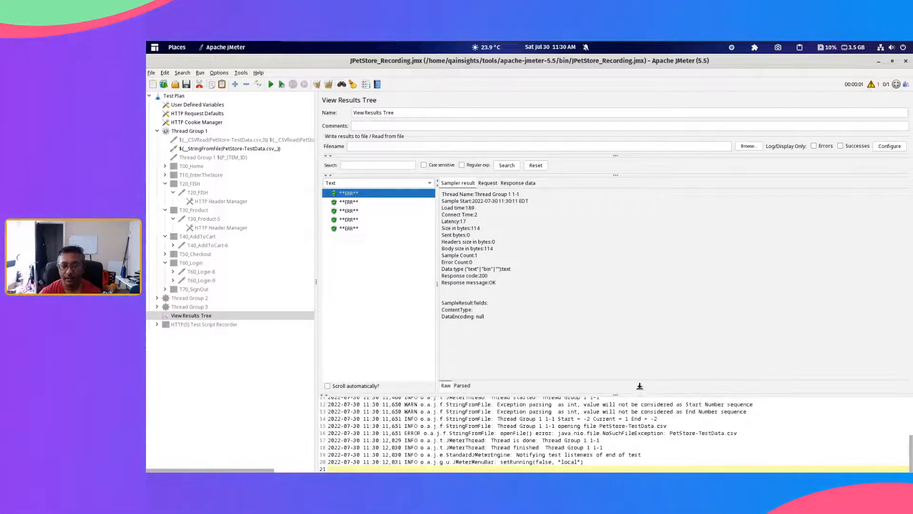
left_click_drag(640, 387, 636, 192)
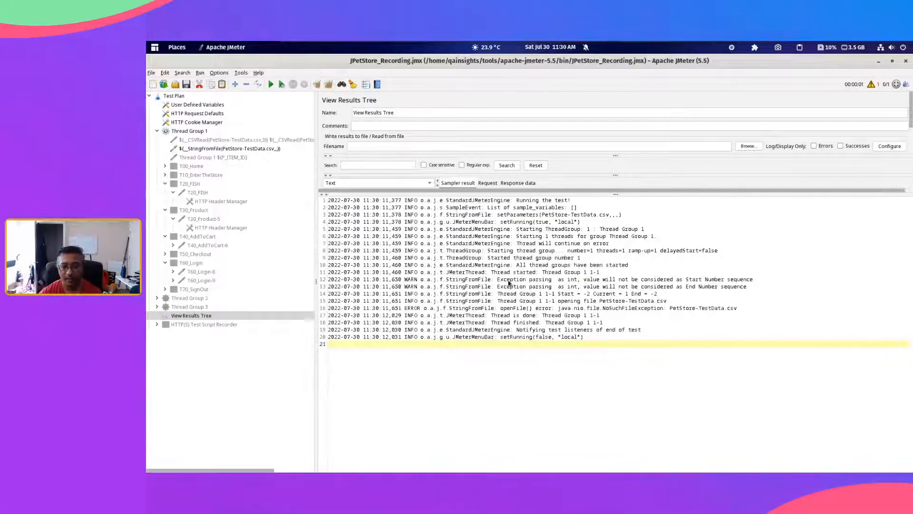
left_click_drag(509, 282, 593, 284)
left_click(656, 281)
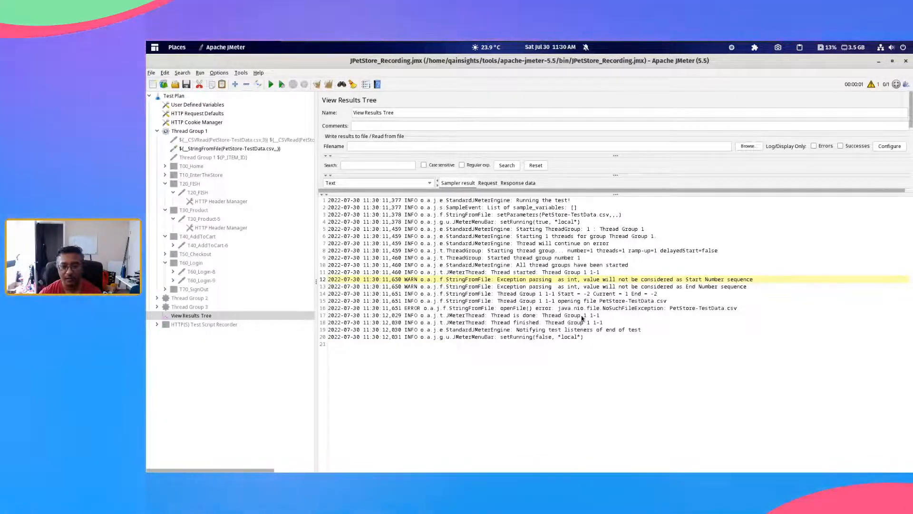
left_click_drag(613, 194, 612, 196)
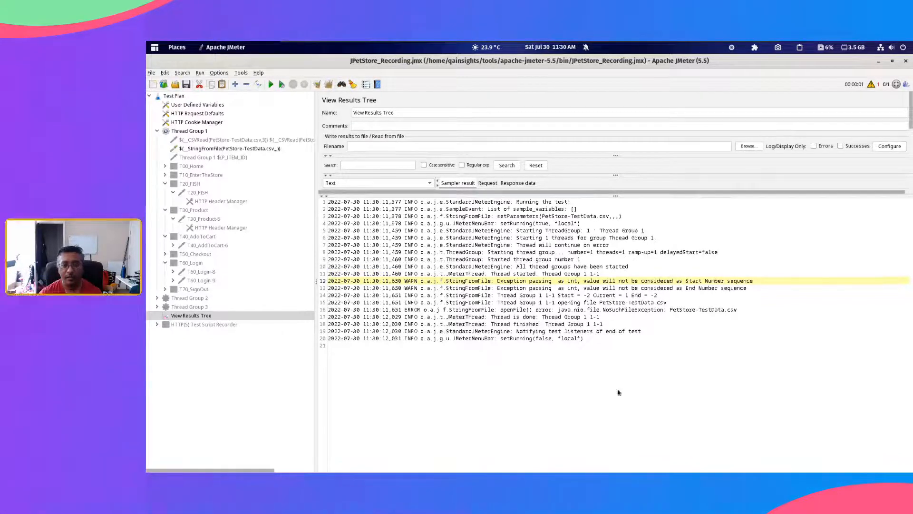
left_click_drag(619, 392, 618, 393)
Step: Review the StringFromFile parameters in the Function Helper, close it, and return to the StringFromFile dummy sampler
left_click(241, 73)
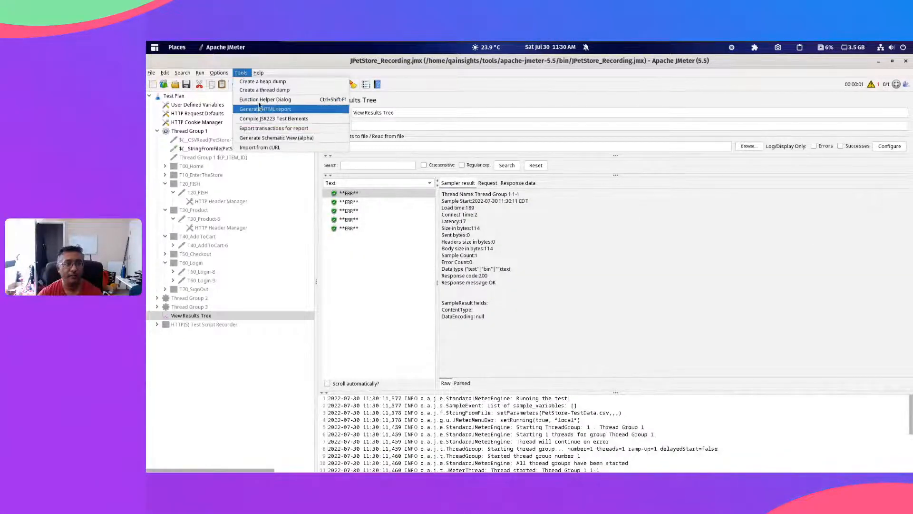
left_click(260, 102)
left_click(510, 177)
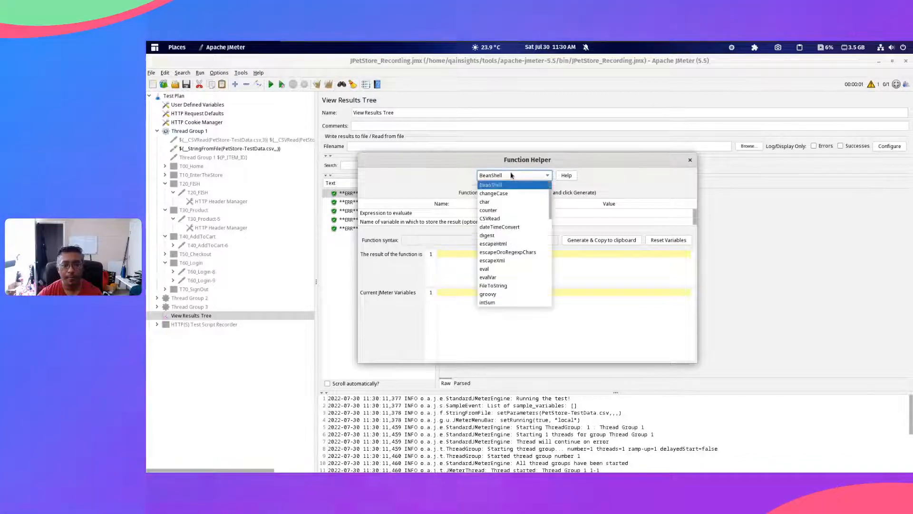
scroll(510, 267, "down", 10)
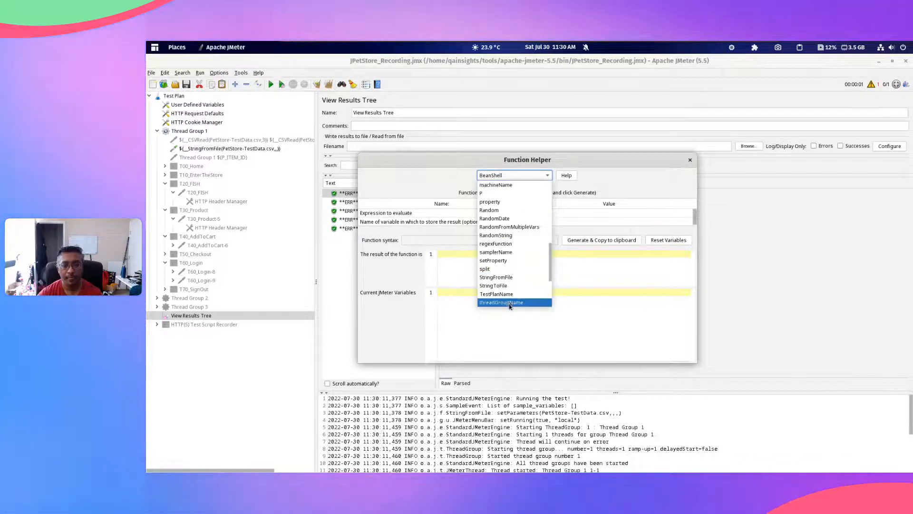
left_click(512, 277)
left_click(523, 214)
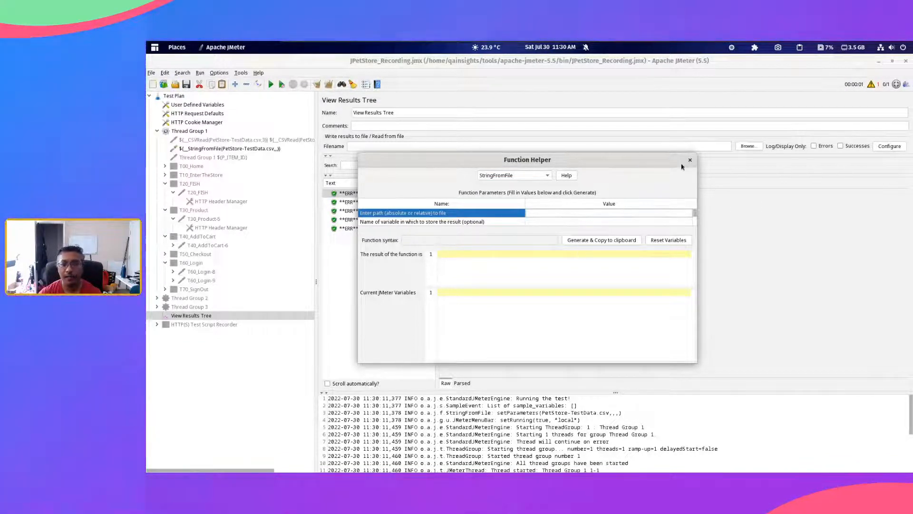
left_click(690, 159)
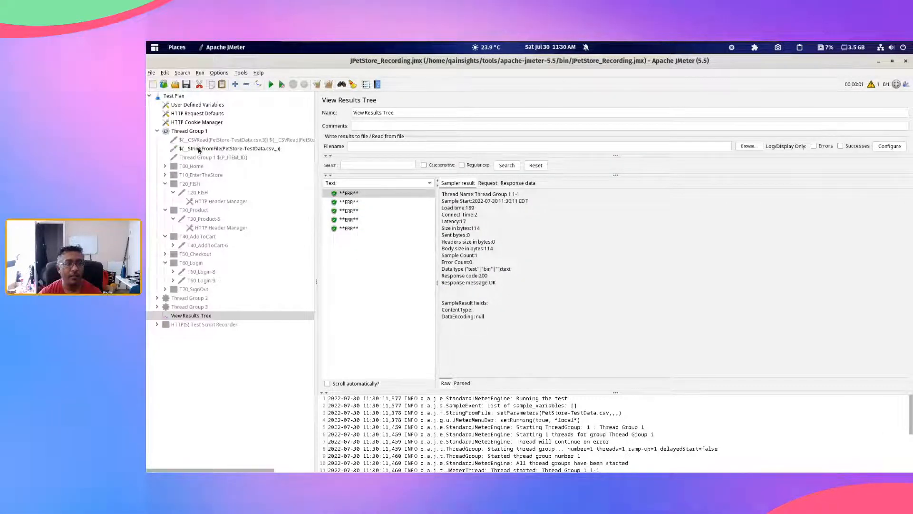
left_click(199, 150)
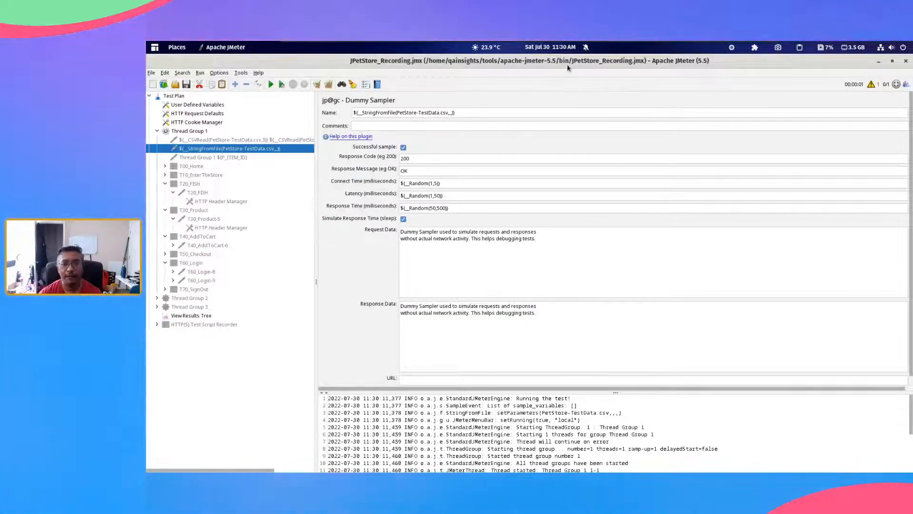
Step: Switch to the Files app and open the tools/apache-jmeter-5.5/bin folder
key("super")
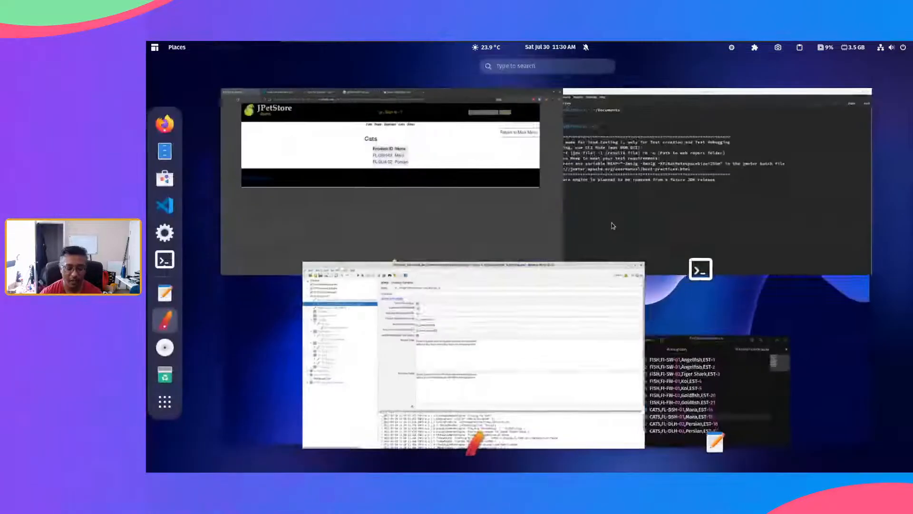
type("file")
key("Return")
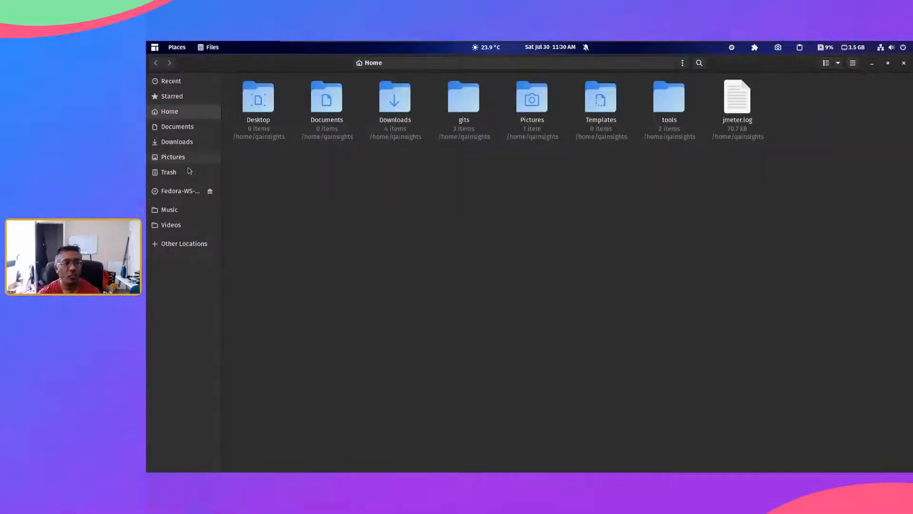
double_click(669, 118)
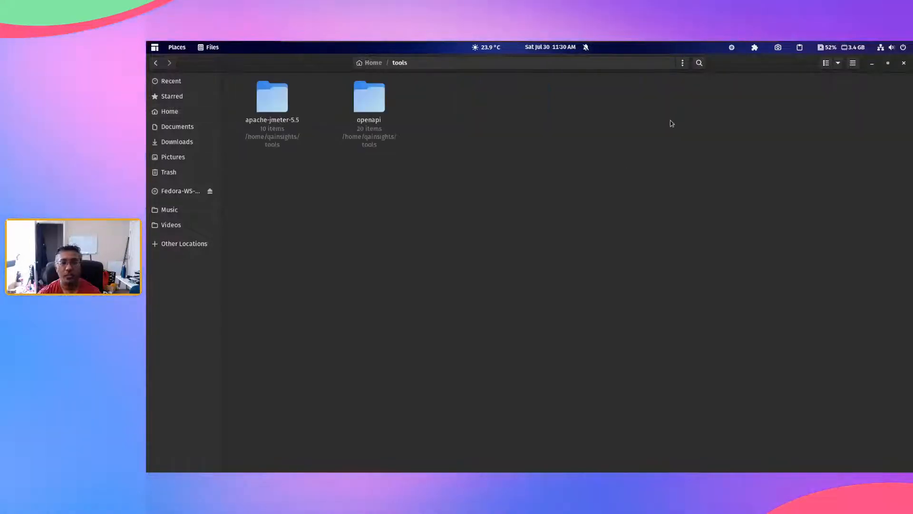
double_click(271, 110)
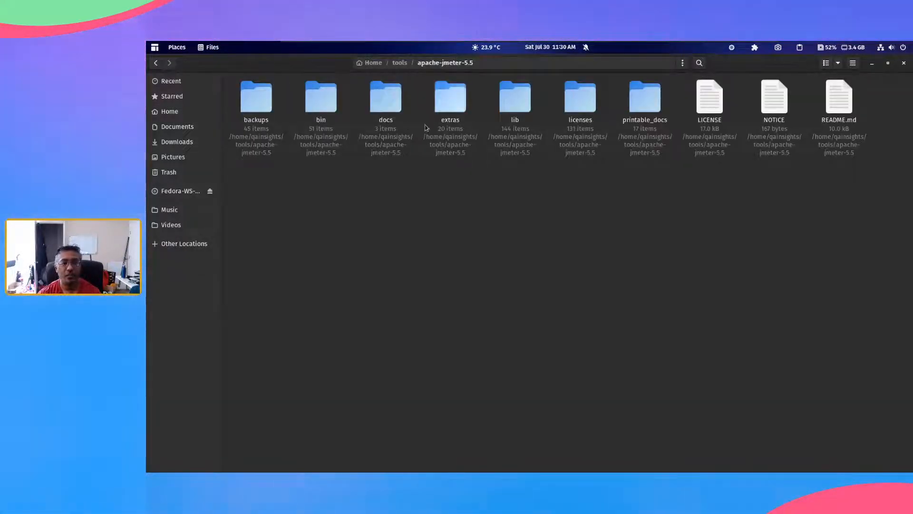
left_click(331, 107)
left_click(331, 107)
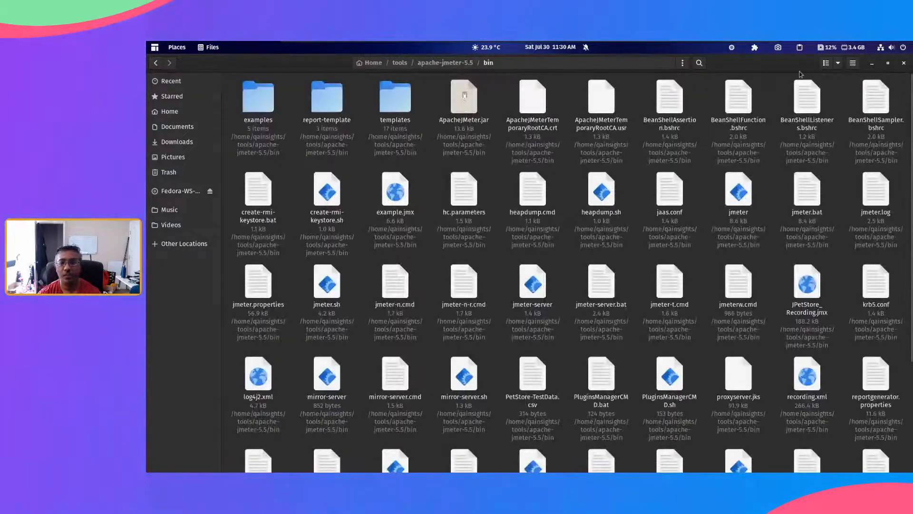
Step: Show the bin folder as a list sorted by modification date, newest first
left_click(852, 64)
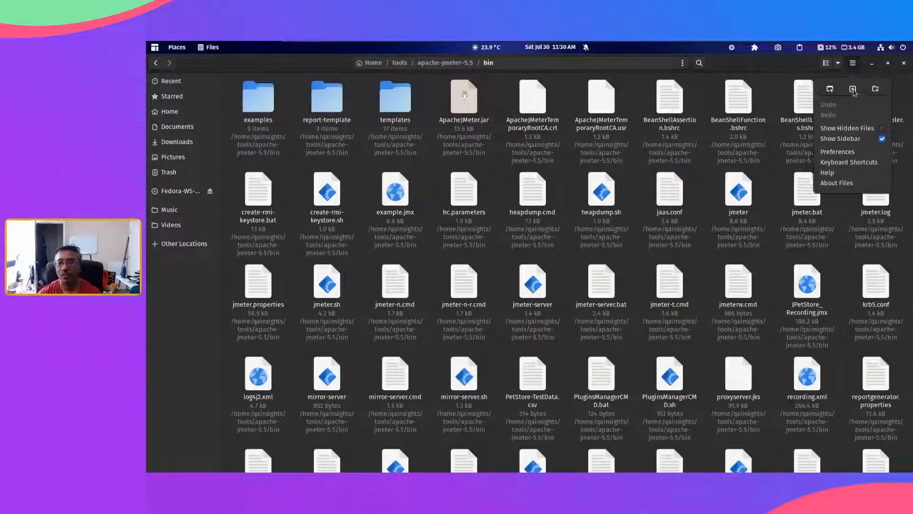
left_click(830, 64)
left_click(827, 63)
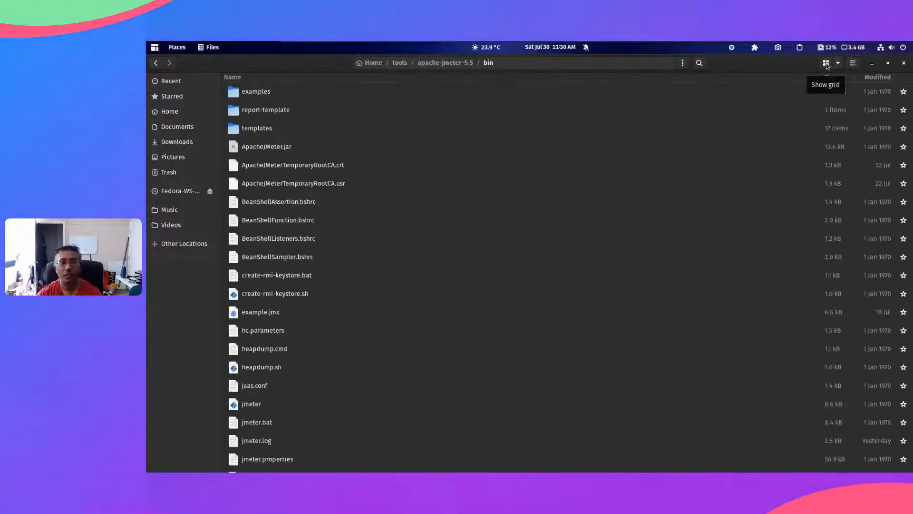
left_click(875, 77)
left_click(875, 77)
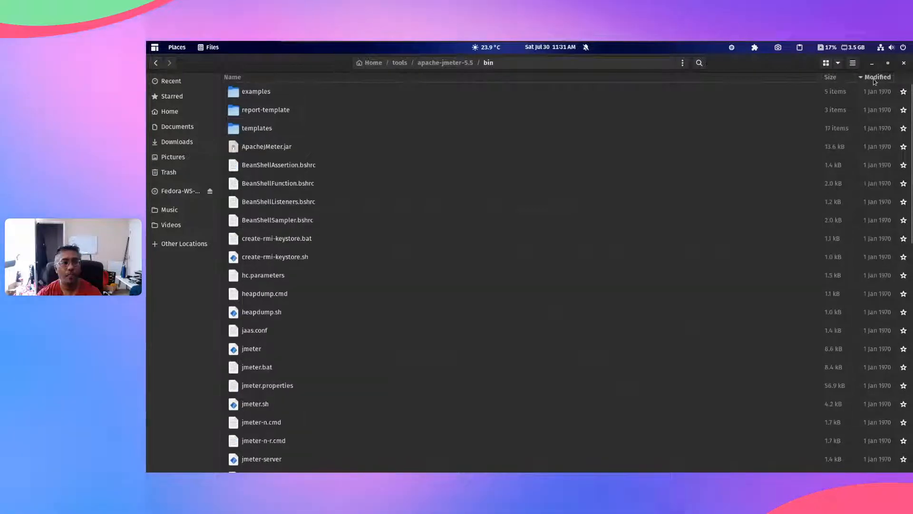
left_click(875, 78)
left_click(335, 164)
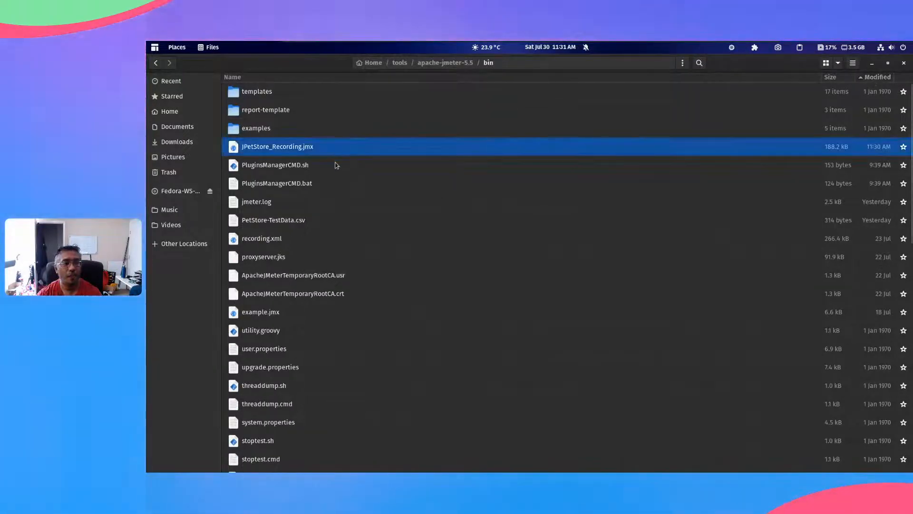
Step: Open PetStore-TestData.csv to check its contents, close the text editor, and switch back to JMeter
left_click(331, 219)
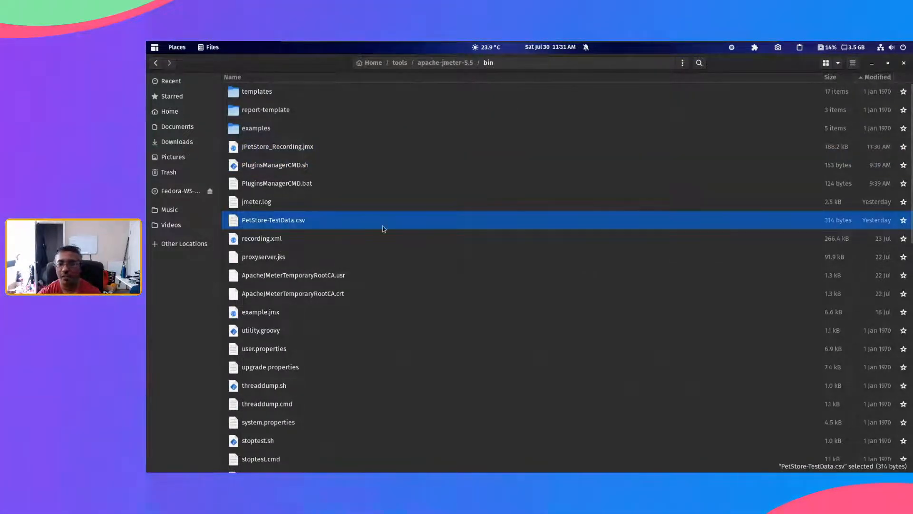
double_click(337, 227)
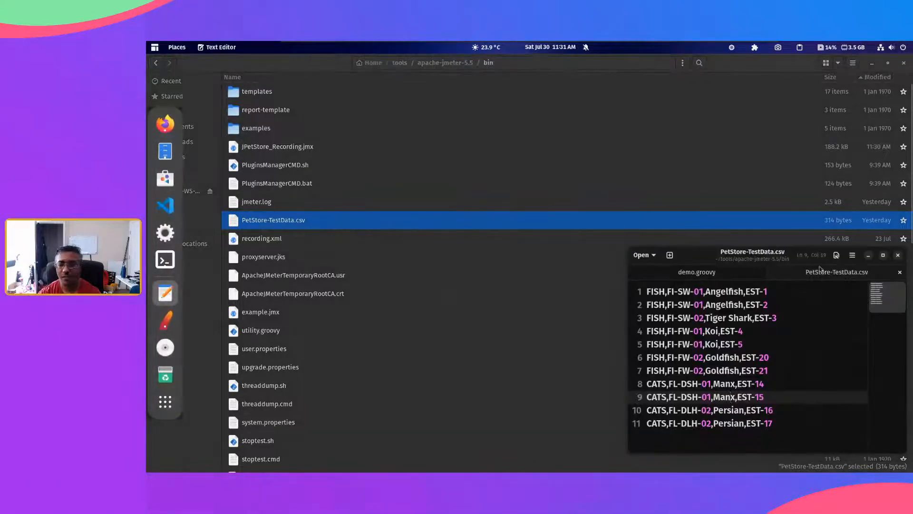
left_click(899, 256)
key("alt+Tab")
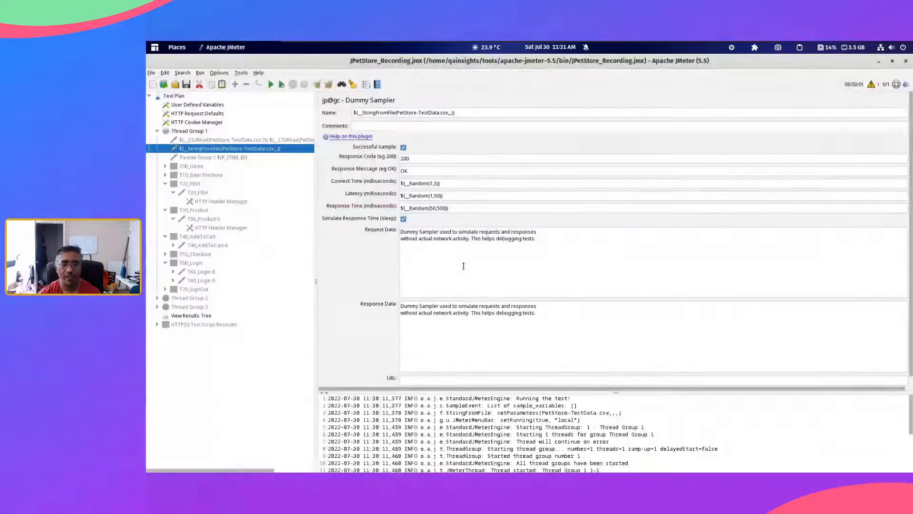
Step: Compare the sampler's StringFromFile call and the View Results Tree samples with the file-opening error in the log
left_click(193, 316)
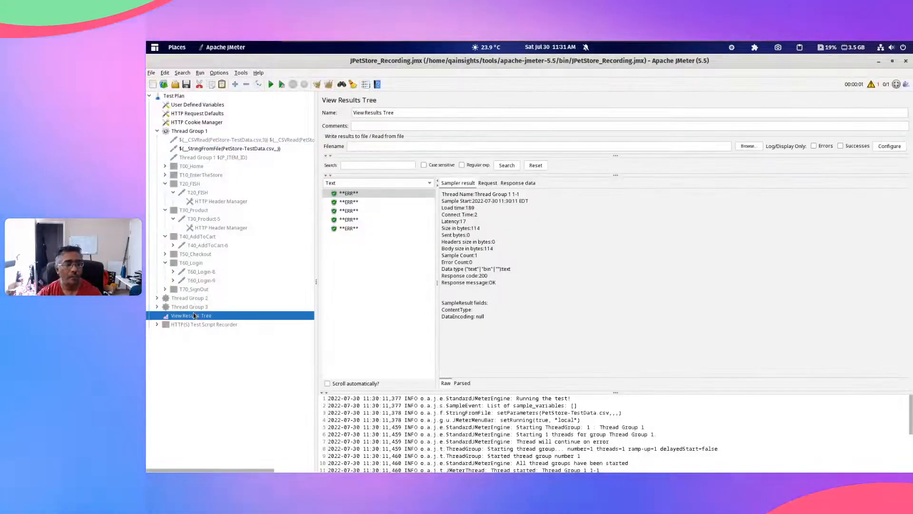
left_click(226, 149)
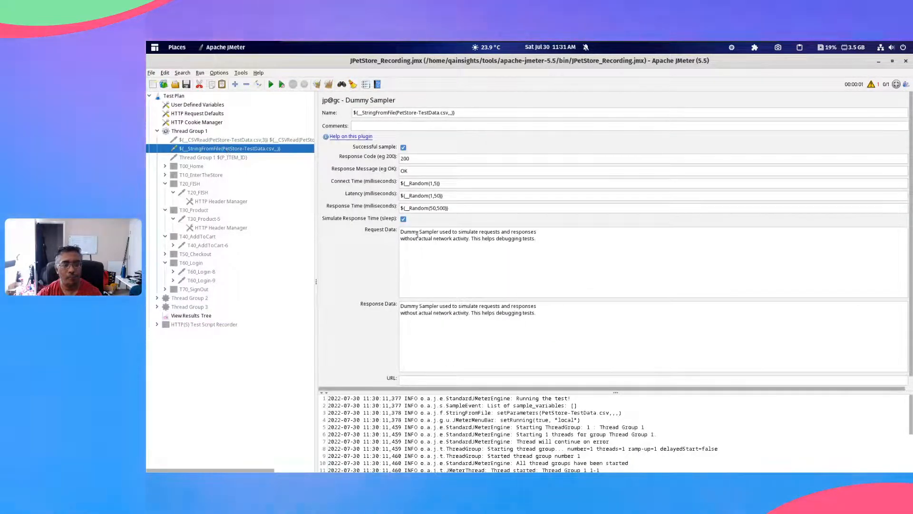
left_click(469, 114)
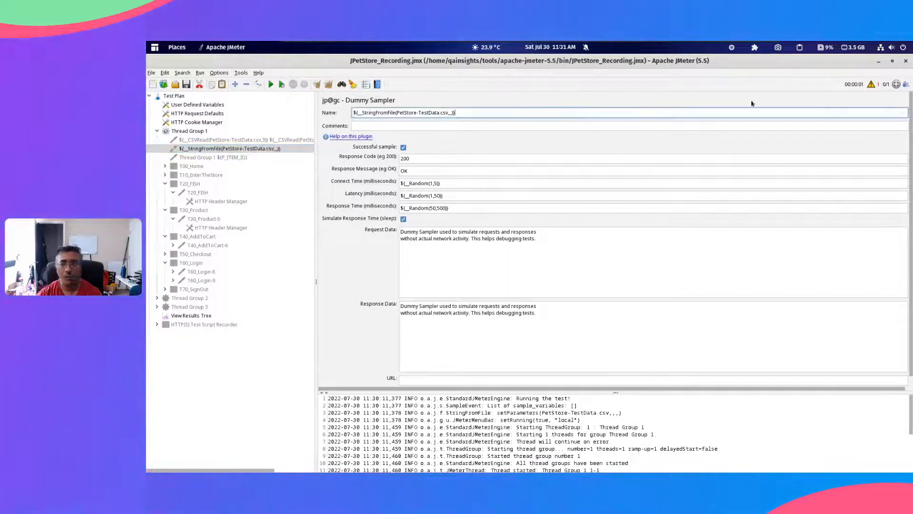
left_click(872, 85)
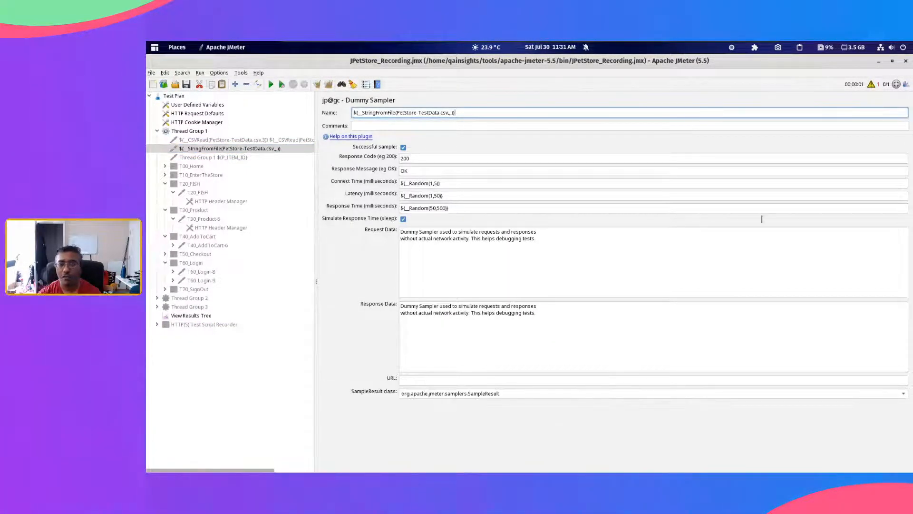
left_click(871, 85)
left_click_drag(615, 393, 614, 257)
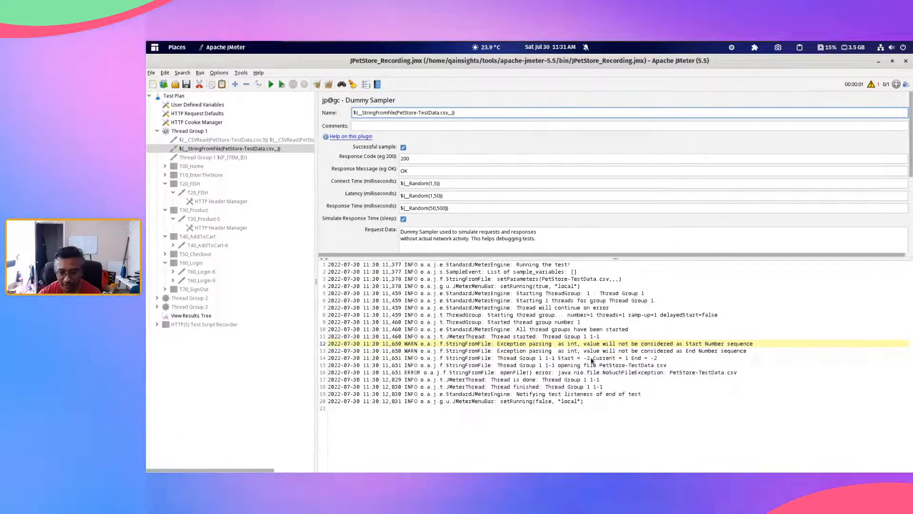
left_click_drag(553, 330, 622, 410)
left_click(625, 415)
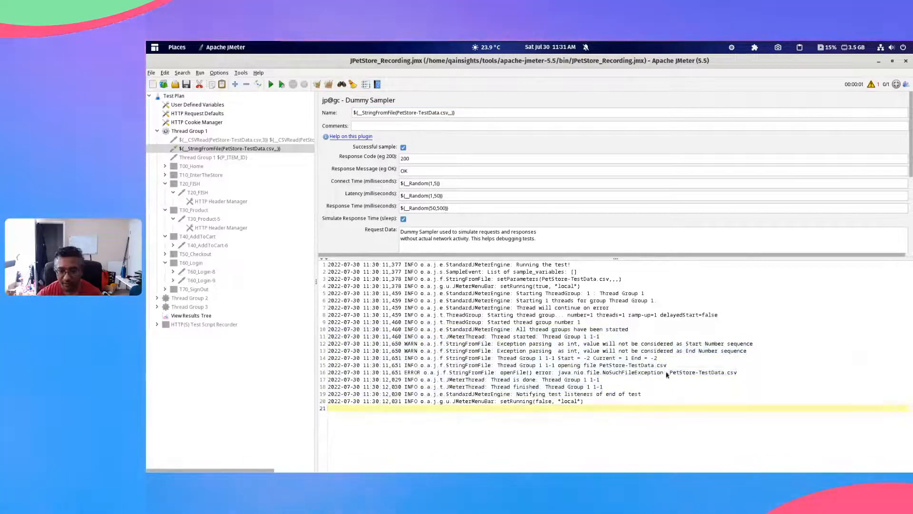
left_click_drag(667, 374, 574, 375)
left_click(583, 409)
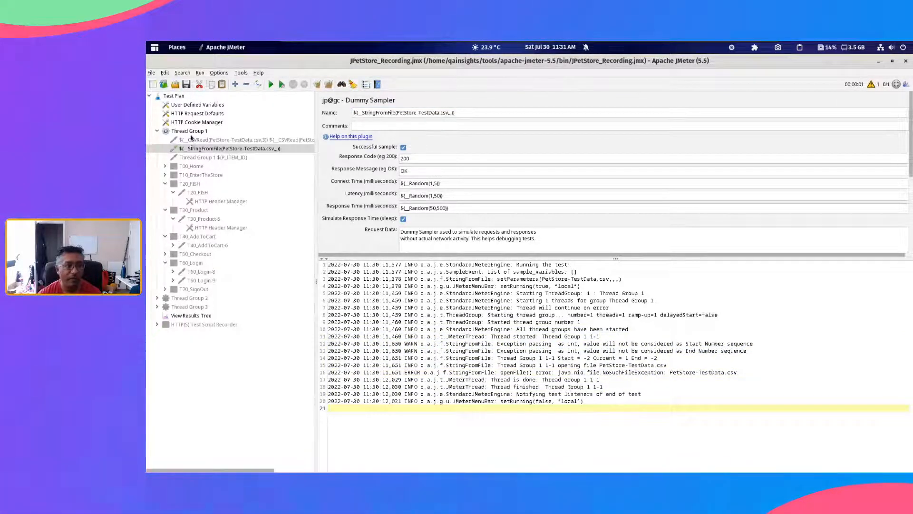
Step: Change the sampler name to ${__StringFromFile(./PetStore-TestData.csv,,,)}, run the test, and check the file-opening entry in the log
left_click(199, 148)
left_click(399, 113)
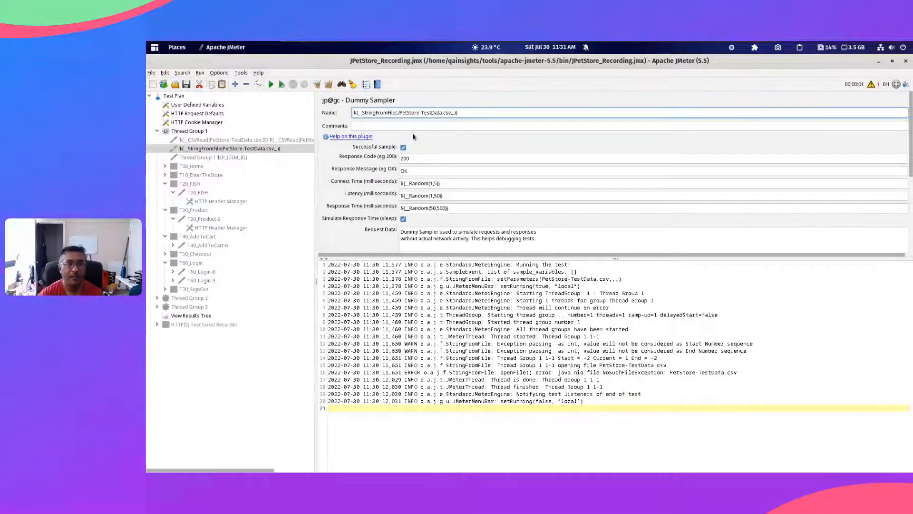
left_click(271, 84)
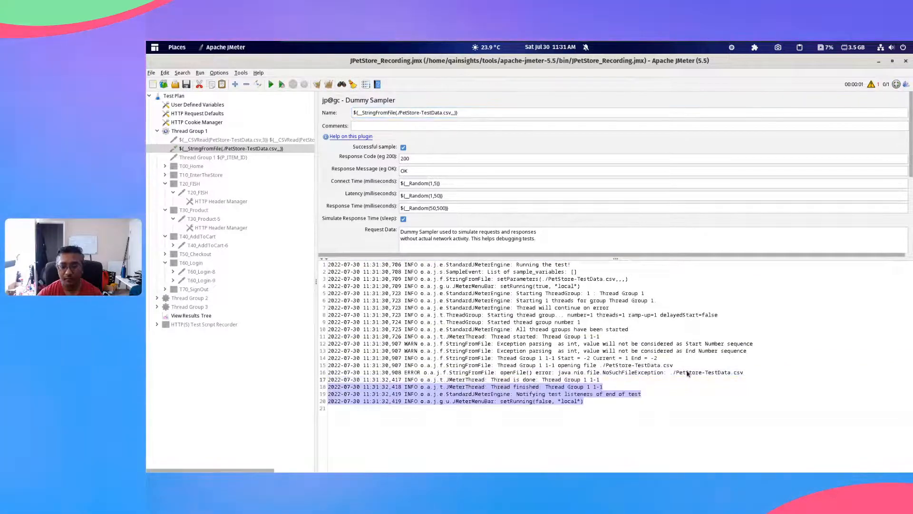
left_click(688, 373)
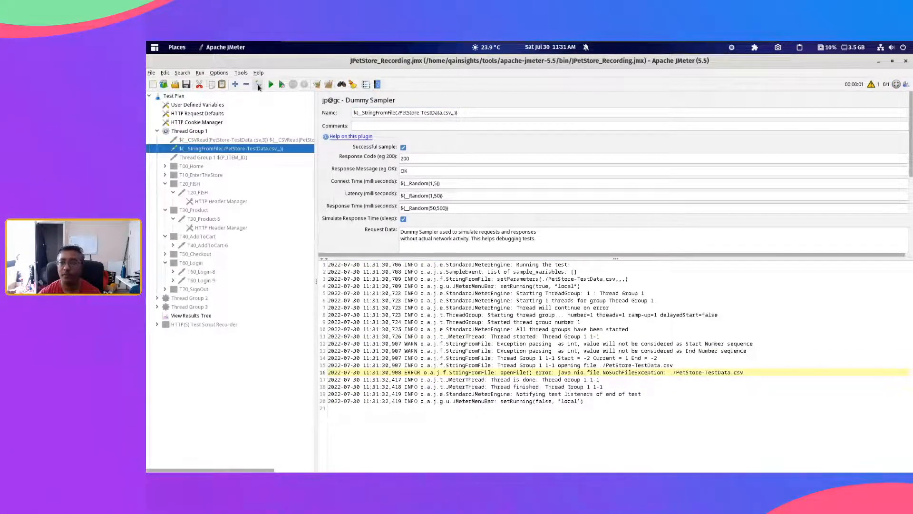
Step: Close the log and review the CSVRead and StringFromFile dummy samplers in Thread Group 1
left_click(873, 87)
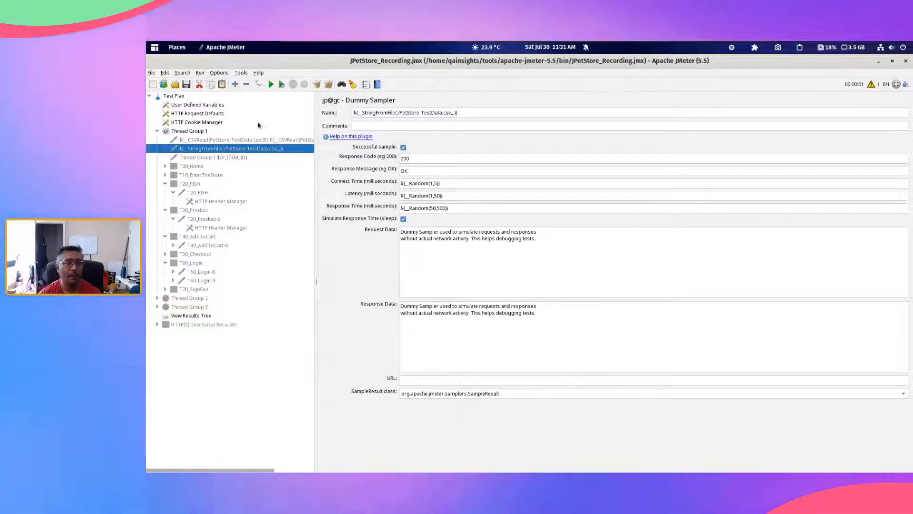
left_click(232, 141)
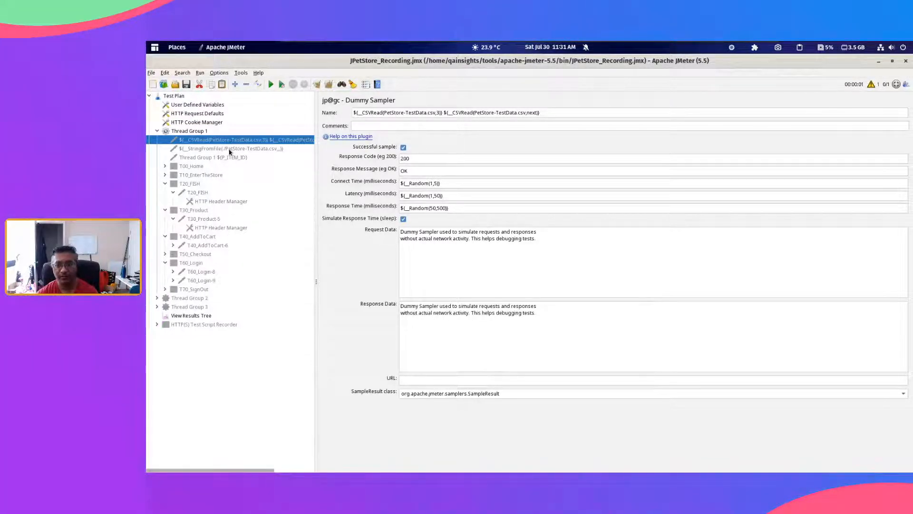
left_click(229, 149)
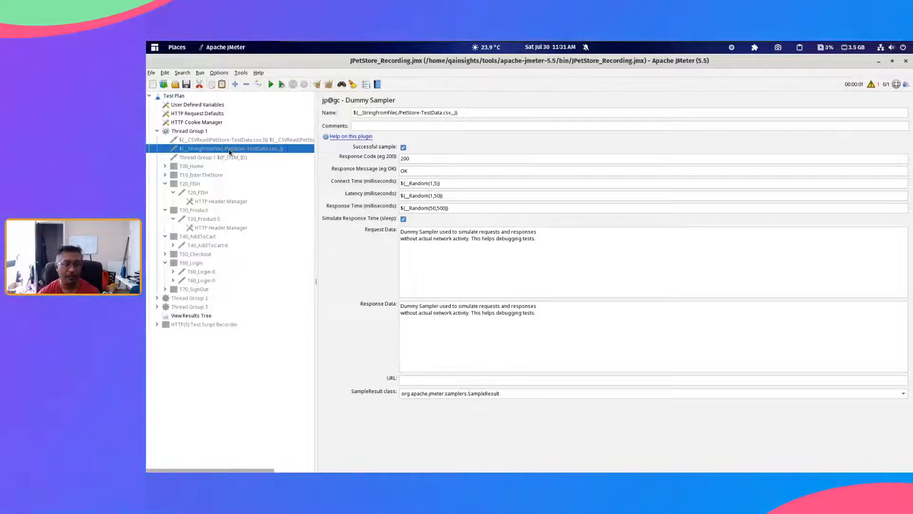
Step: Add a CSV Data Set Config to Thread Group 1 and move it above the dummy samplers as the first child
left_click(185, 132)
right_click(185, 135)
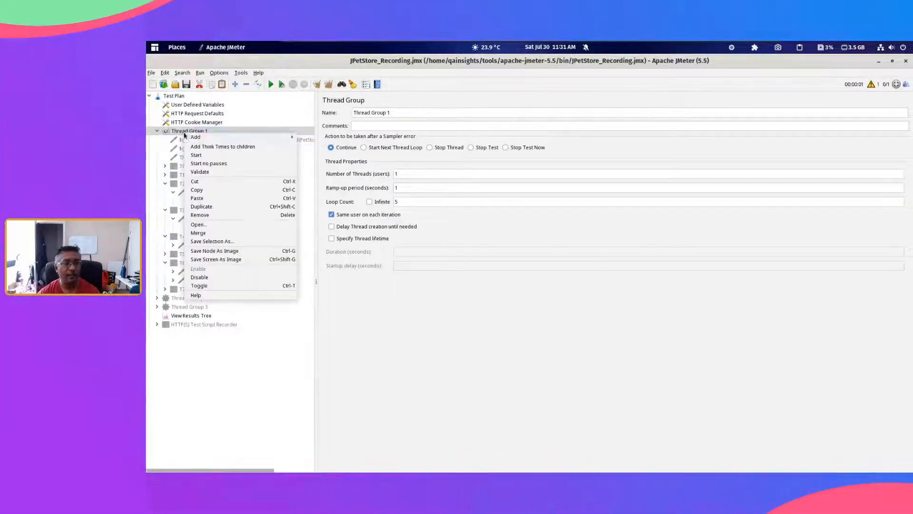
mouse_move(266, 137)
mouse_move(328, 205)
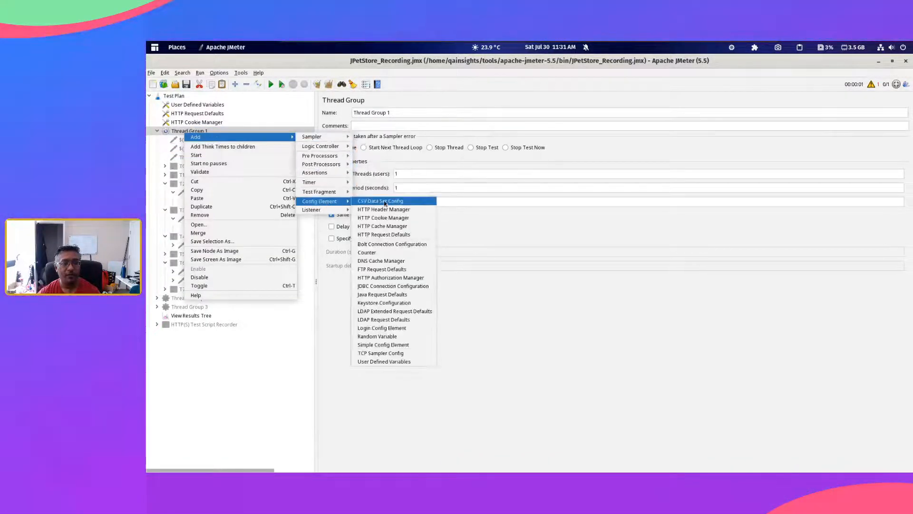
left_click(376, 202)
left_click_drag(220, 302, 216, 143)
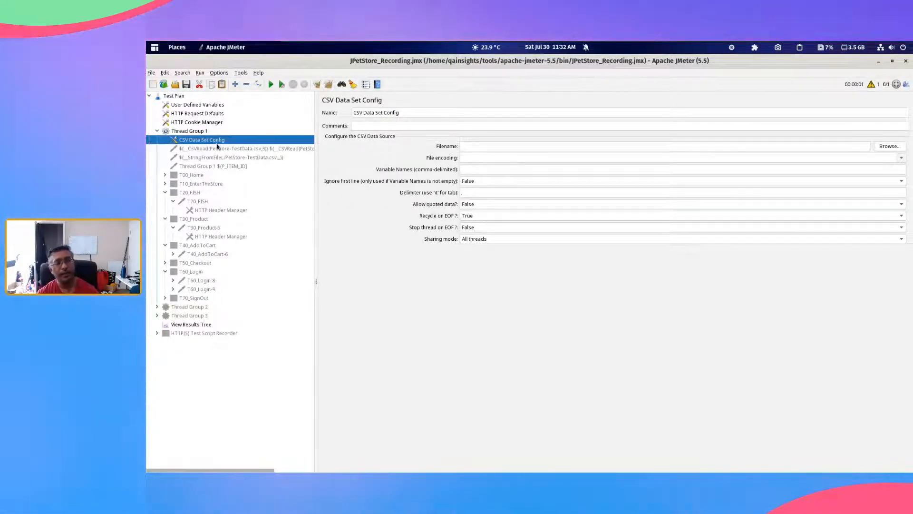
Step: Collapse the T20_FISH and T30_Product controllers in Thread Group 1 and open the CSV Data Set Config settings
left_click(190, 132)
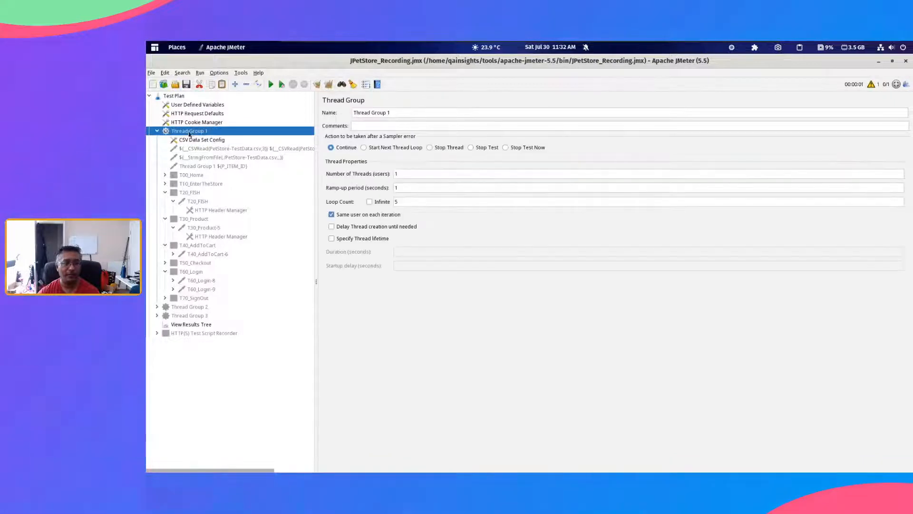
left_click(165, 193)
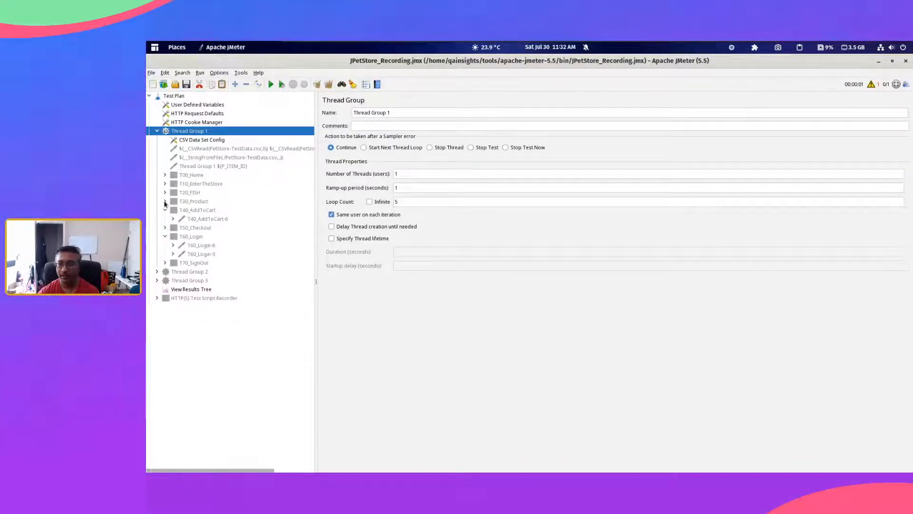
left_click(202, 140)
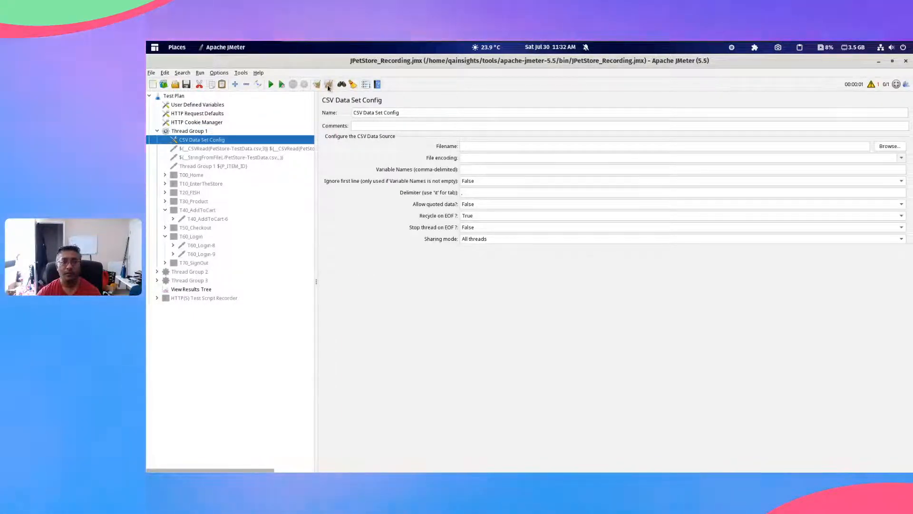
Step: Switch to the file manager's bin folder and copy the PetStore-TestData.csv file name from its rename dialog, then dismiss the dialog
left_click(489, 148)
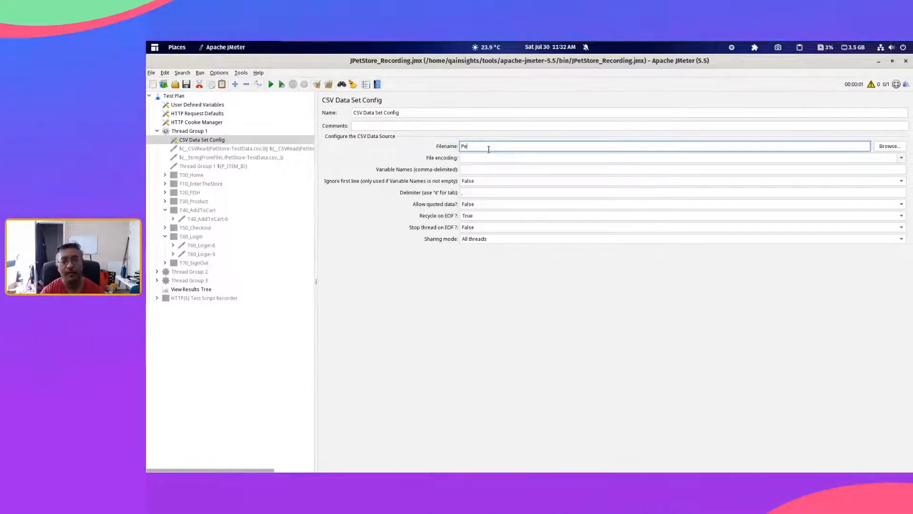
key("alt+Tab")
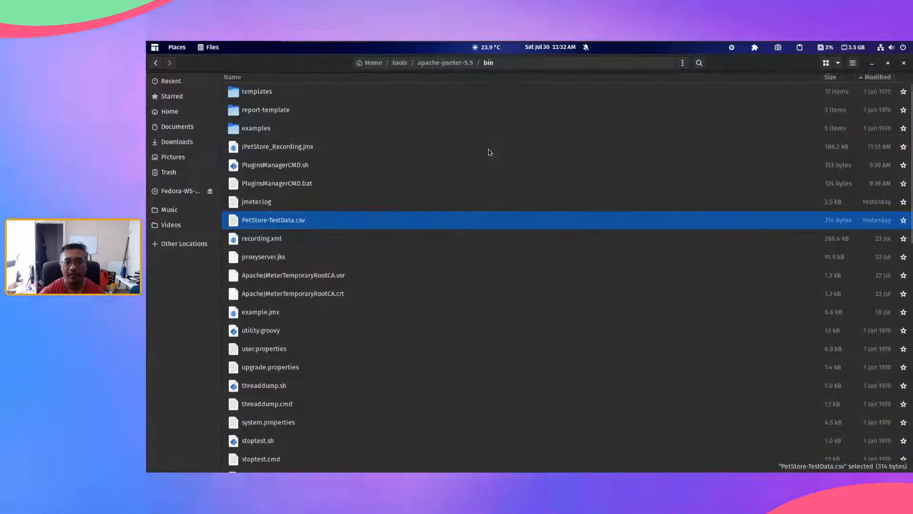
key("alt+Tab")
key("alt+Tab")
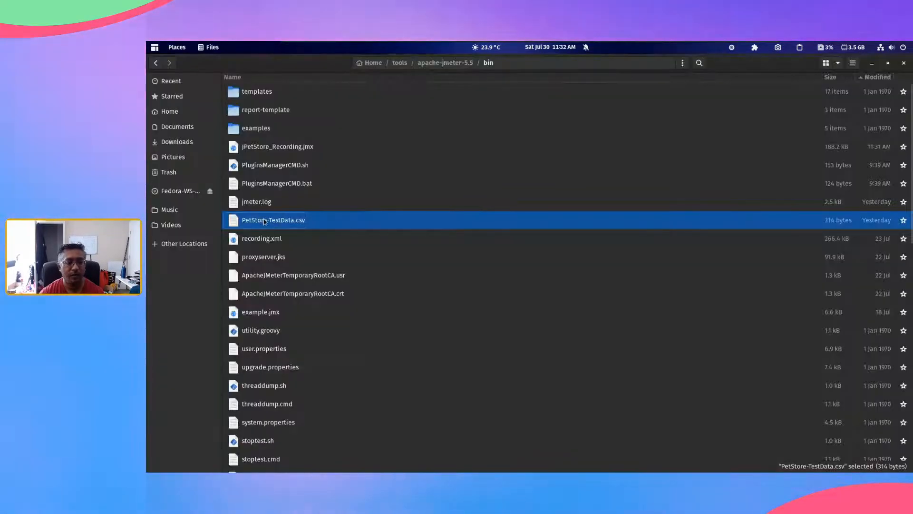
right_click(285, 229)
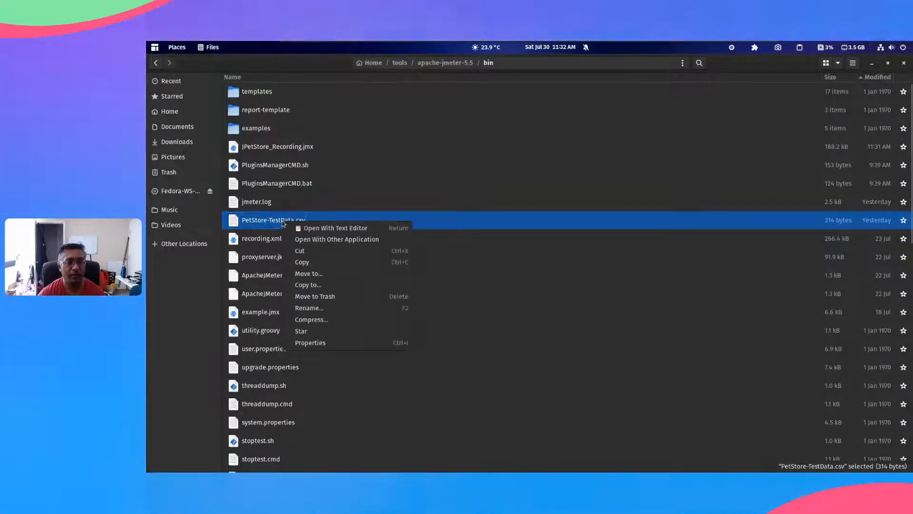
left_click(332, 309)
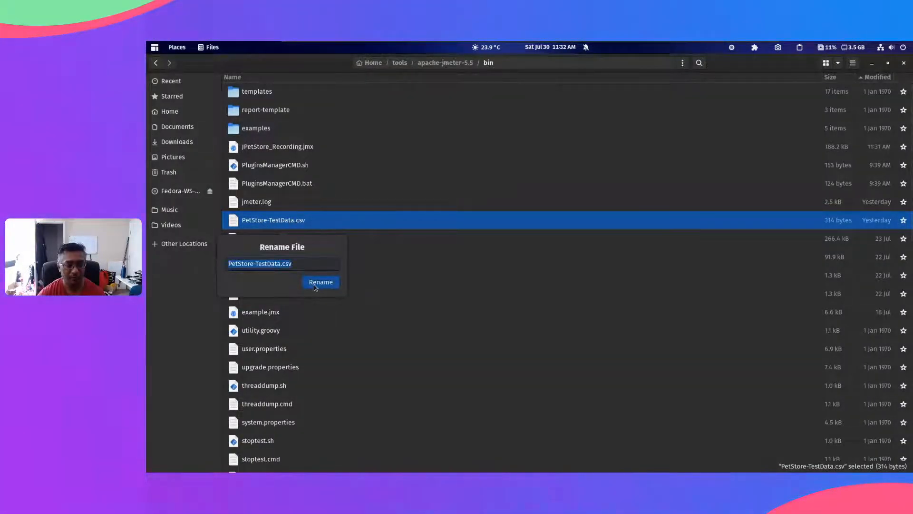
left_click(396, 242)
Step: Switch back to JMeter and set the CSV Data Set Config's filename to ./PetStore-TestData.csv
key("alt+Tab")
key("ctrl+a")
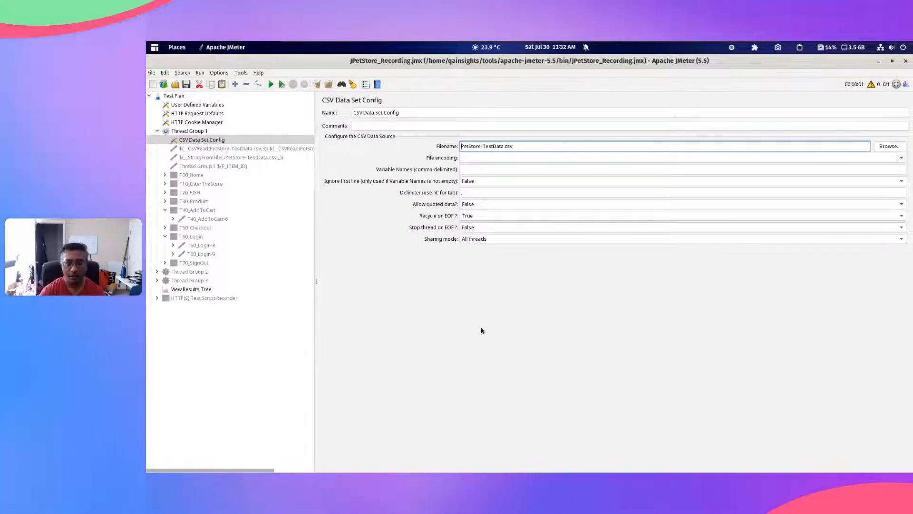
key("Home")
type("./")
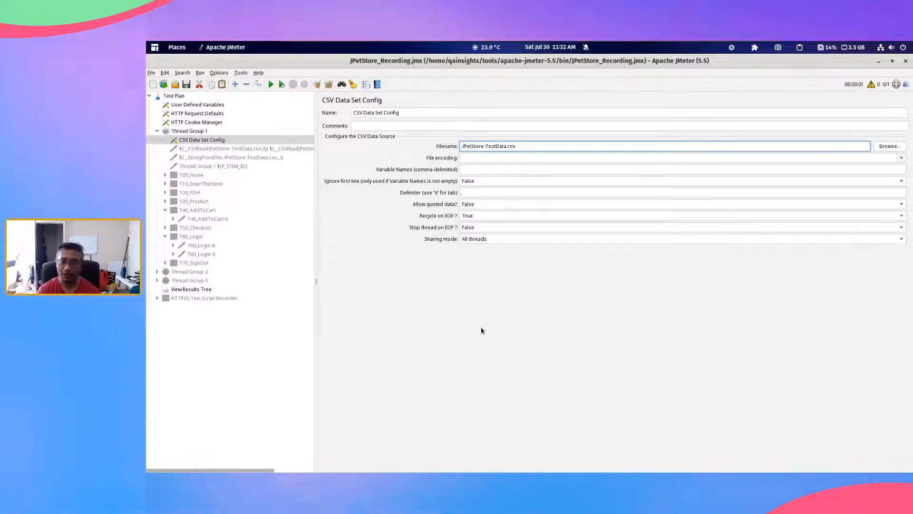
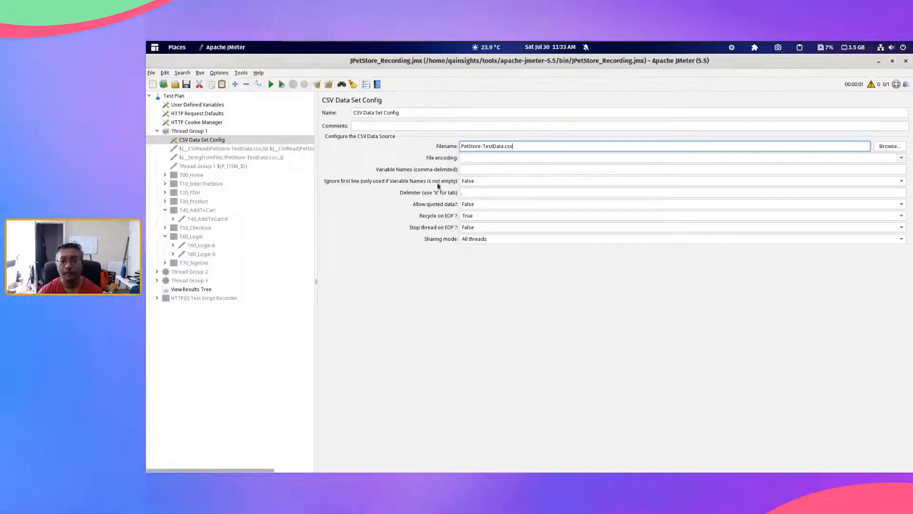
Step: Review the file encoding options offered by Thread Group 1's CSV Data Set Config without choosing one
left_click(901, 158)
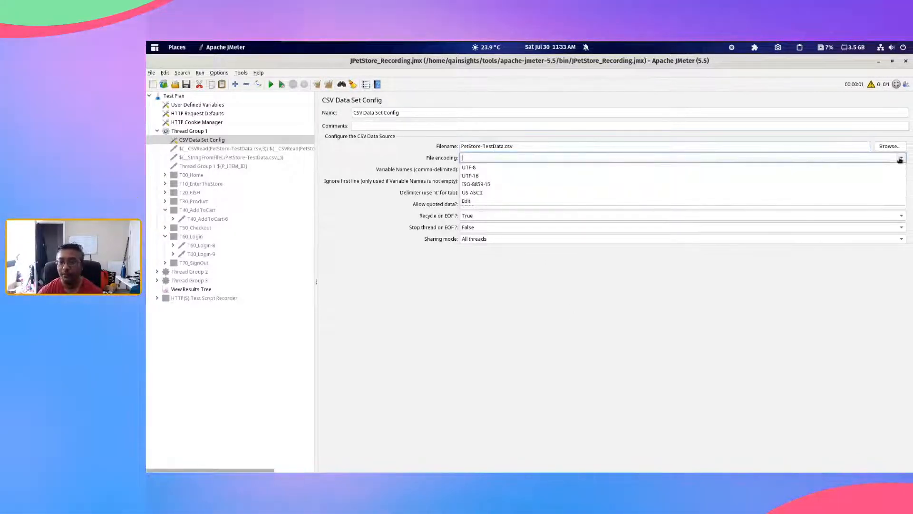
left_click(900, 159)
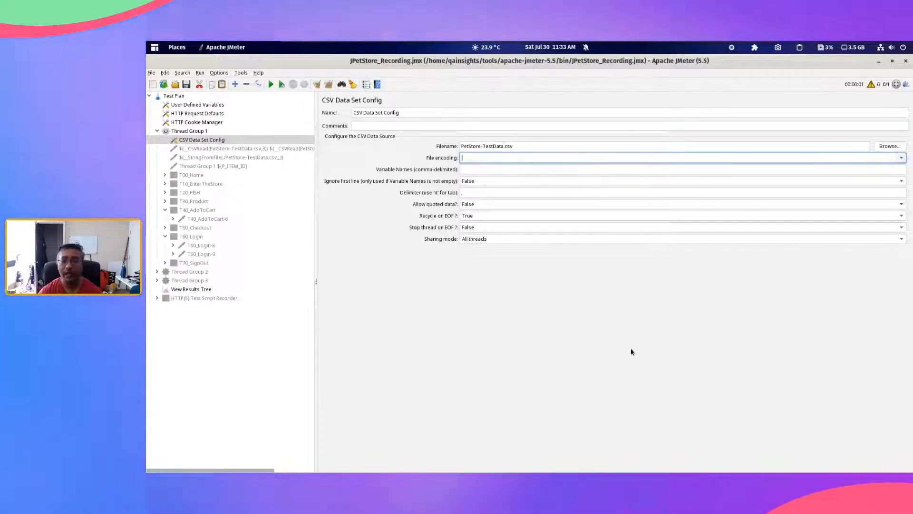
Step: Launch the Text Editor to view PetStore-TestData.csv
key("alt+Tab")
key("alt+Tab")
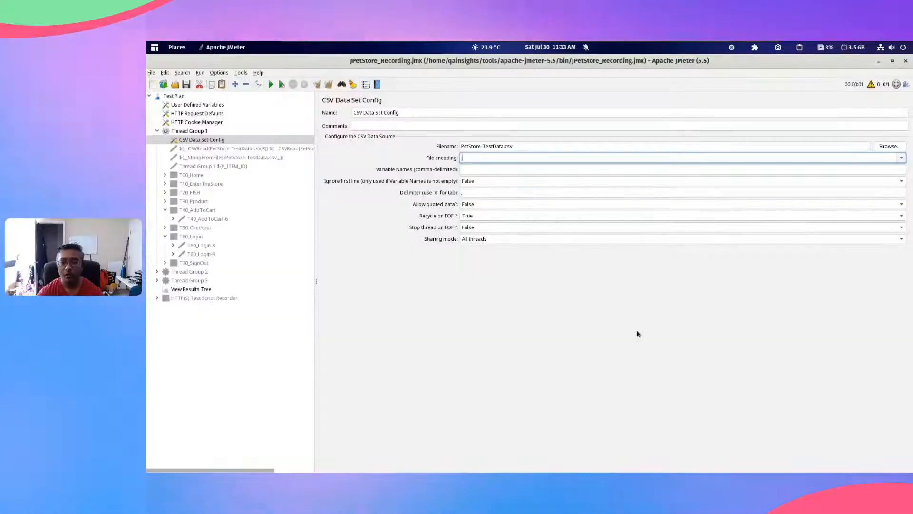
key("alt+Tab")
key("alt+Tab")
key("alt+Tab")
key("alt+shift+Tab")
key("alt+shift+Tab")
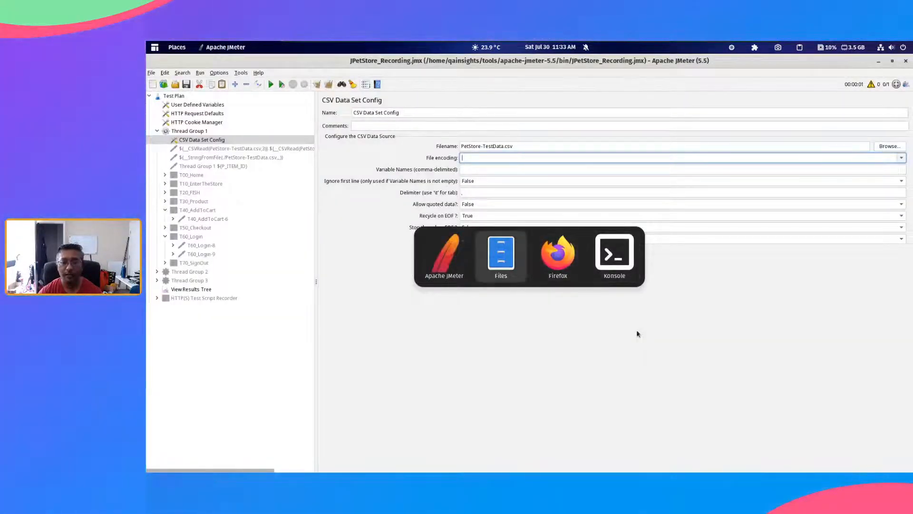
key("alt+shift+Tab")
key("super")
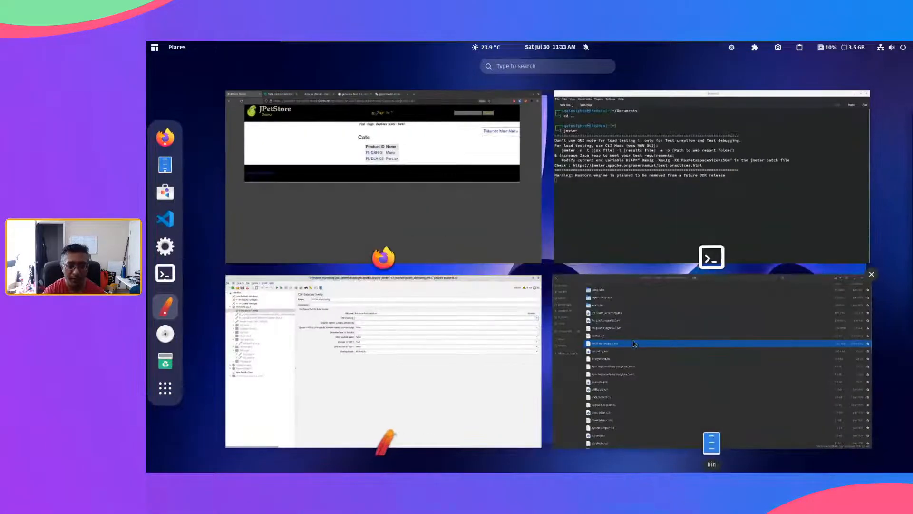
type("te")
key("Right")
key("Return")
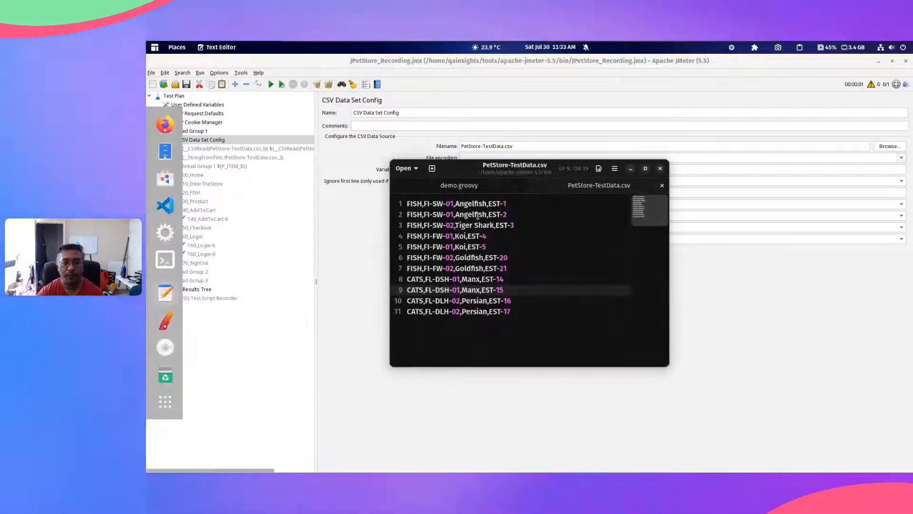
Step: Bring up the Save As dialog for PetStore-TestData.csv in the text editor
left_click(613, 170)
left_click(414, 169)
left_click(414, 169)
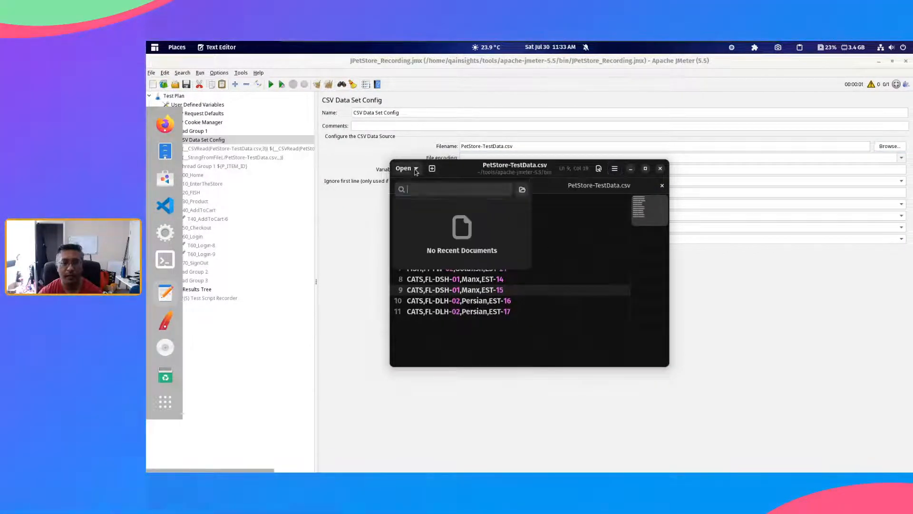
left_click(556, 258)
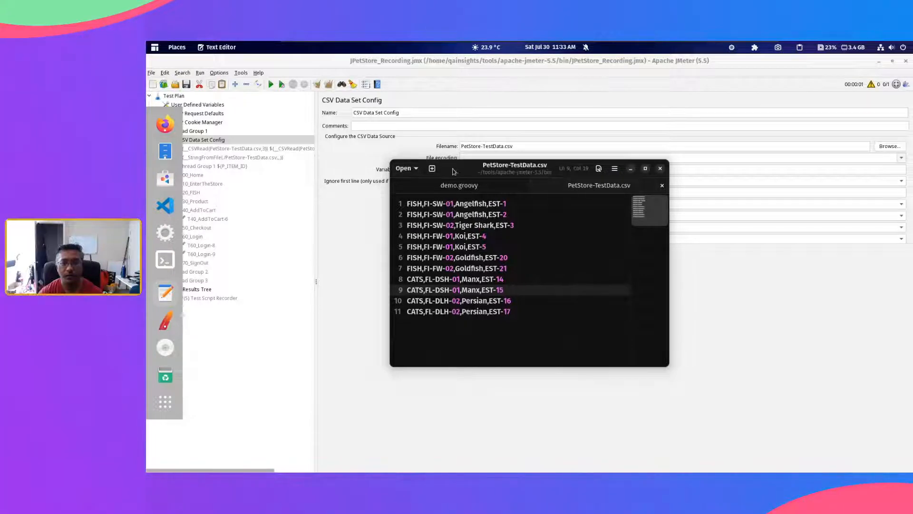
left_click(614, 171)
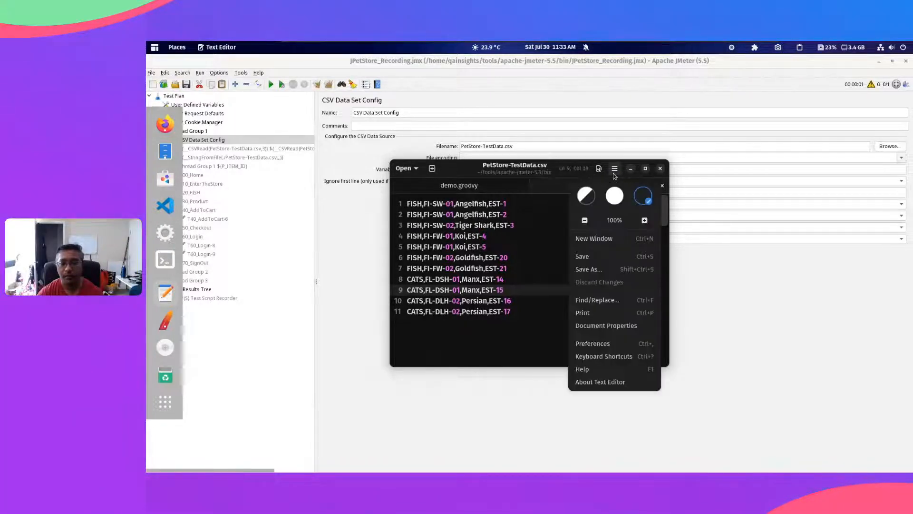
left_click(594, 268)
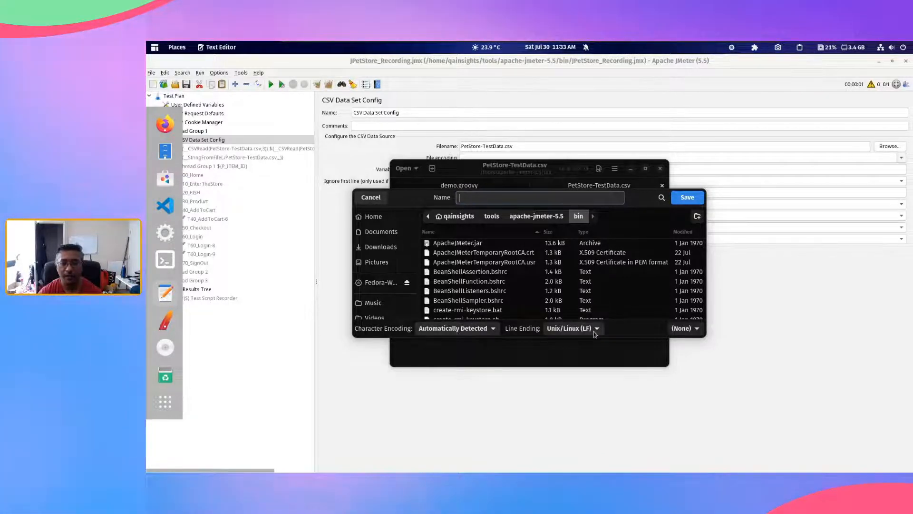
Step: Examine the character encoding and line ending choices, keep Unix/Linux (LF), and close the text editor without saving
left_click(498, 330)
scroll(470, 257, "down", 10)
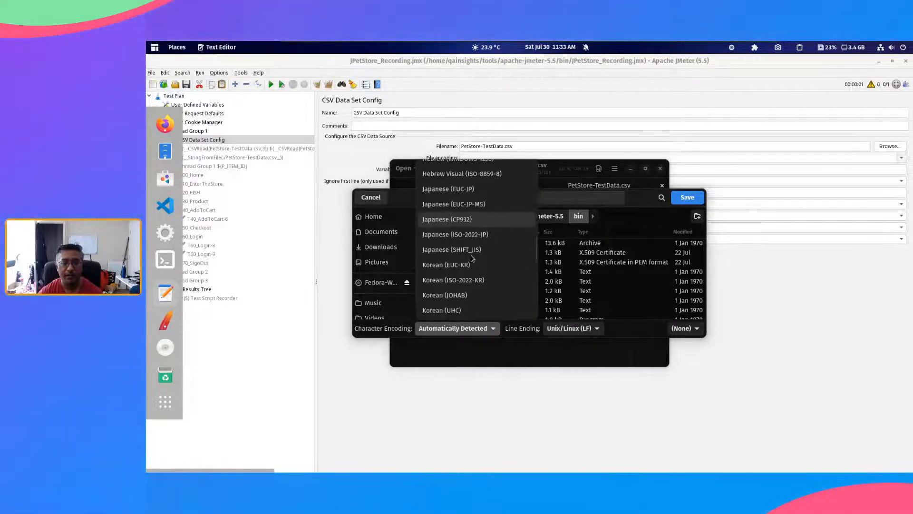
scroll(471, 257, "up", 12)
key("Escape")
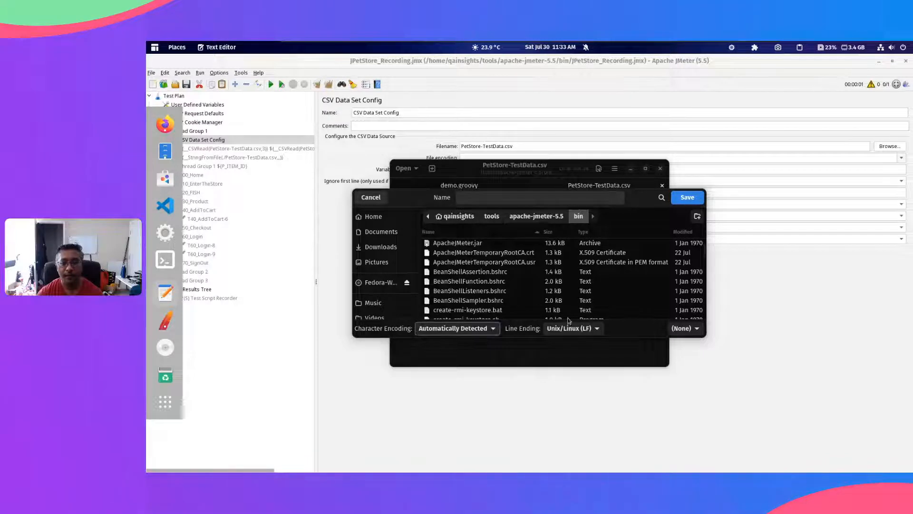
left_click(563, 331)
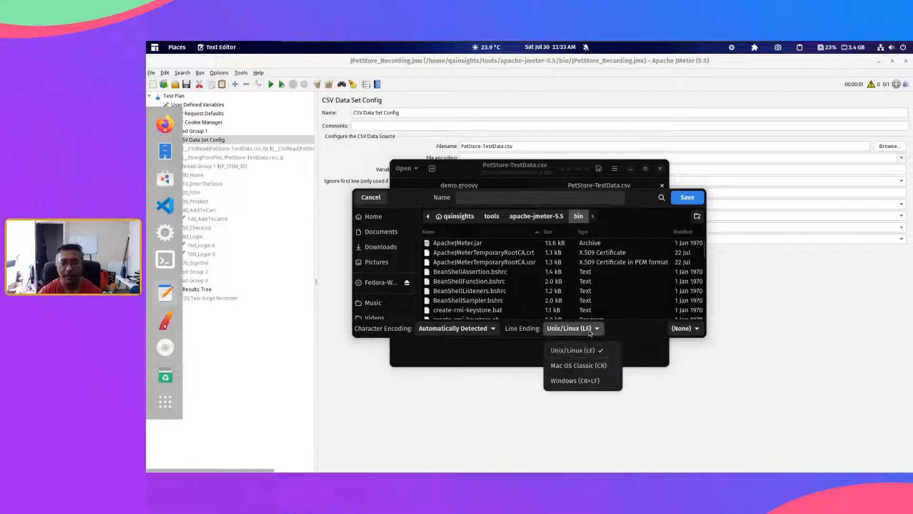
left_click(587, 357)
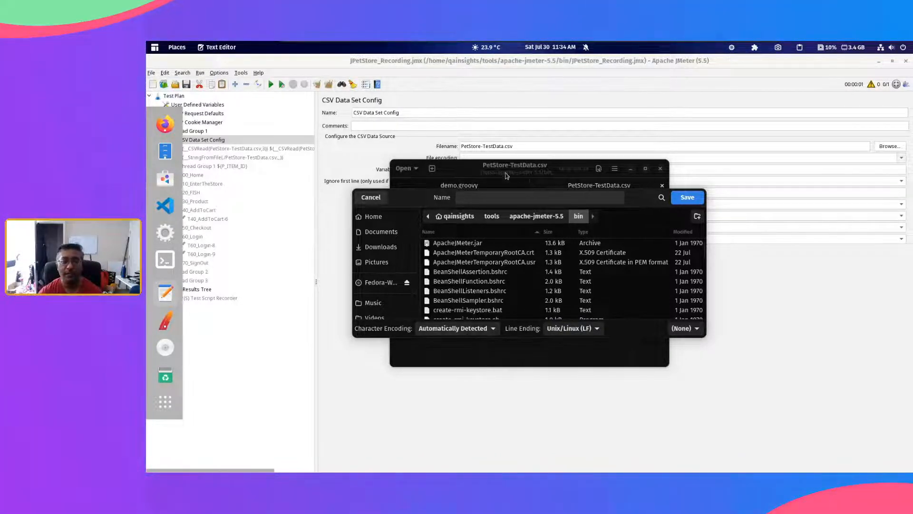
left_click(661, 170)
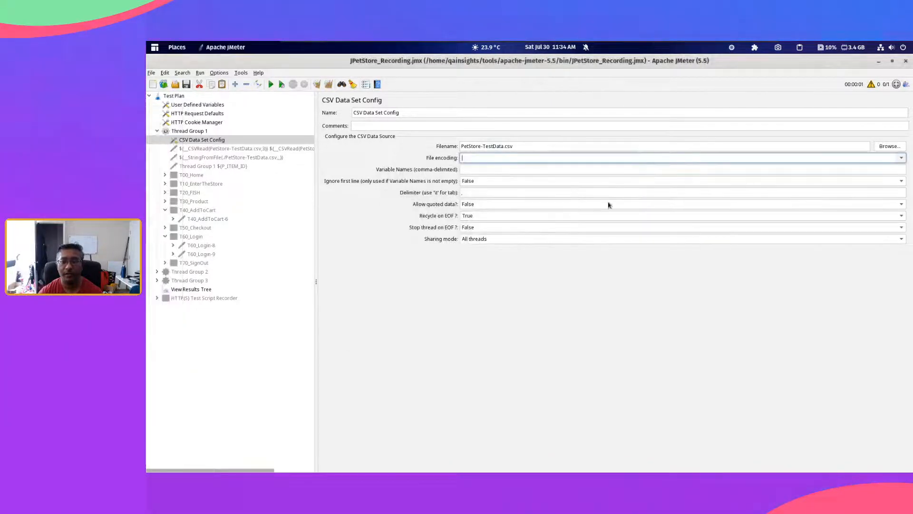
Step: Look through the CSV Data Set Config's file encoding choices again and leave the encoding blank
left_click(482, 157)
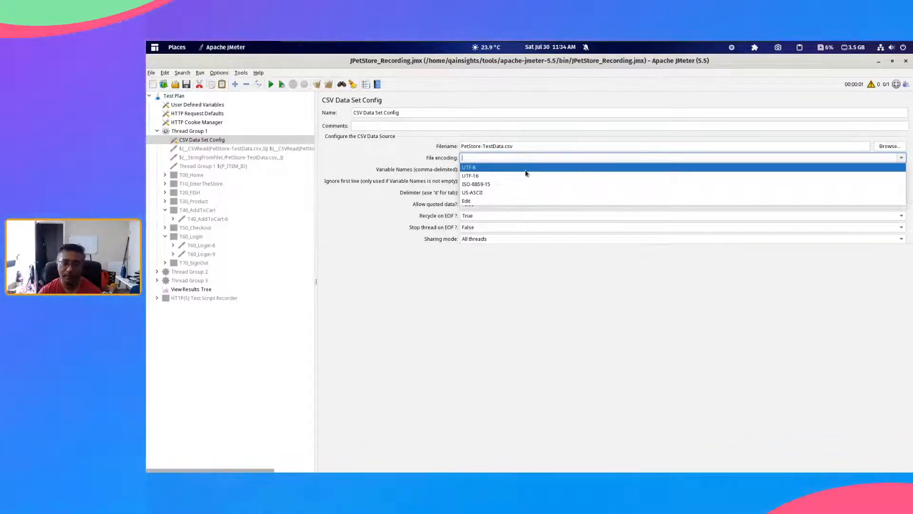
left_click(522, 281)
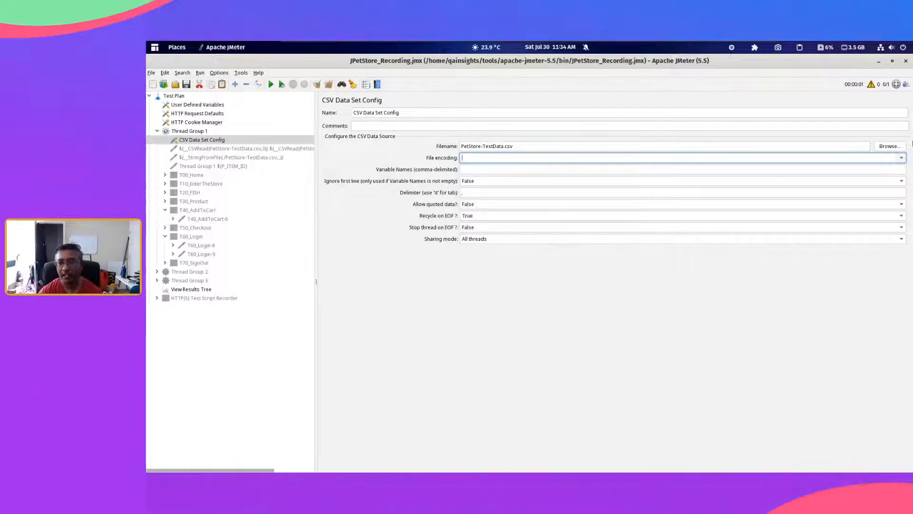
left_click(900, 163)
left_click(899, 162)
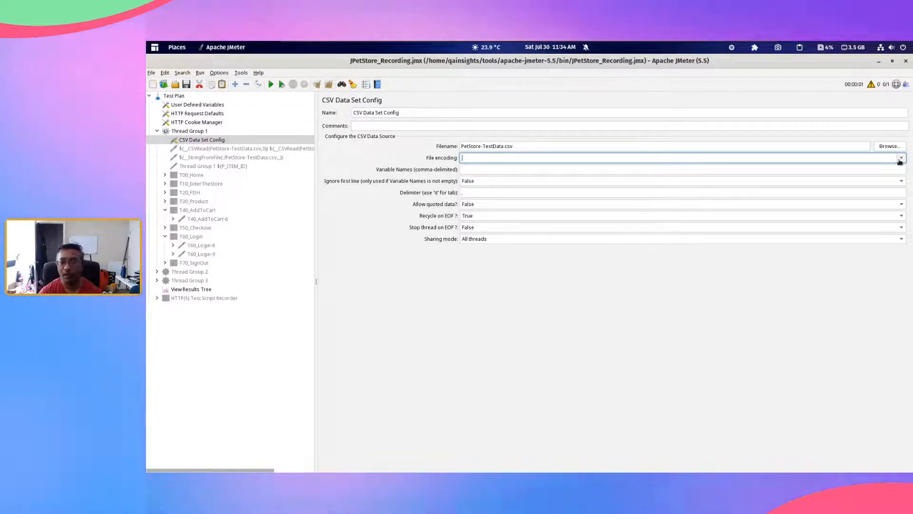
Step: Expand Thread Group 2 and copy the variable names P_CATEGORY,P_PRODUCT_ID,P_PRODUCT_NAME,P_ITEM_ID from its CSV Data Set Config
left_click(480, 171)
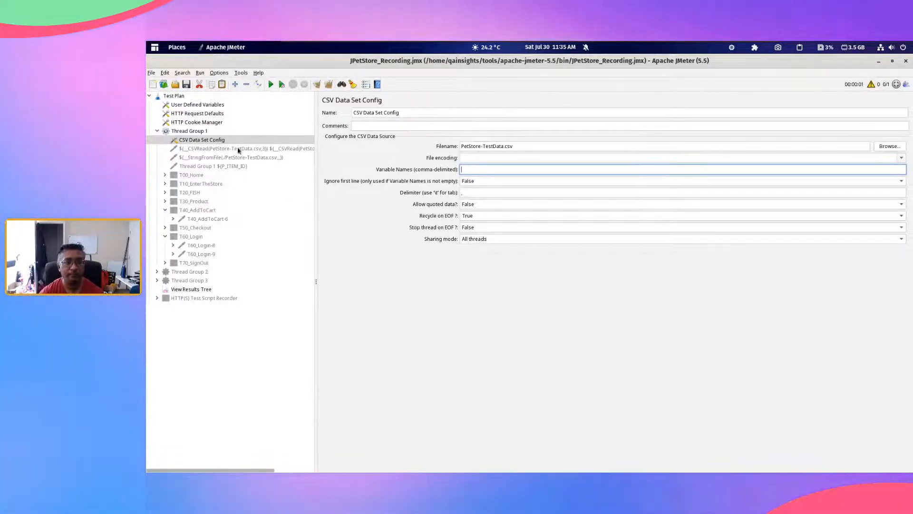
left_click(239, 149)
left_click(201, 139)
double_click(189, 272)
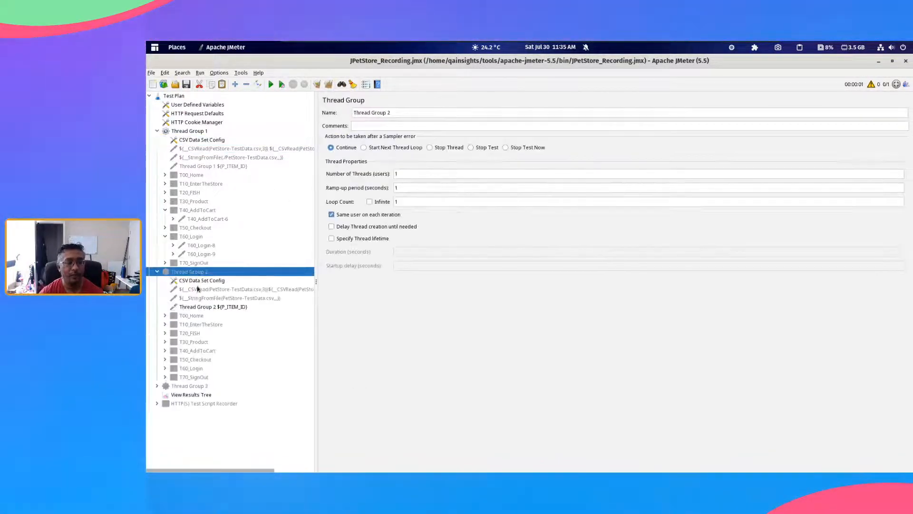
left_click(200, 289)
left_click(201, 282)
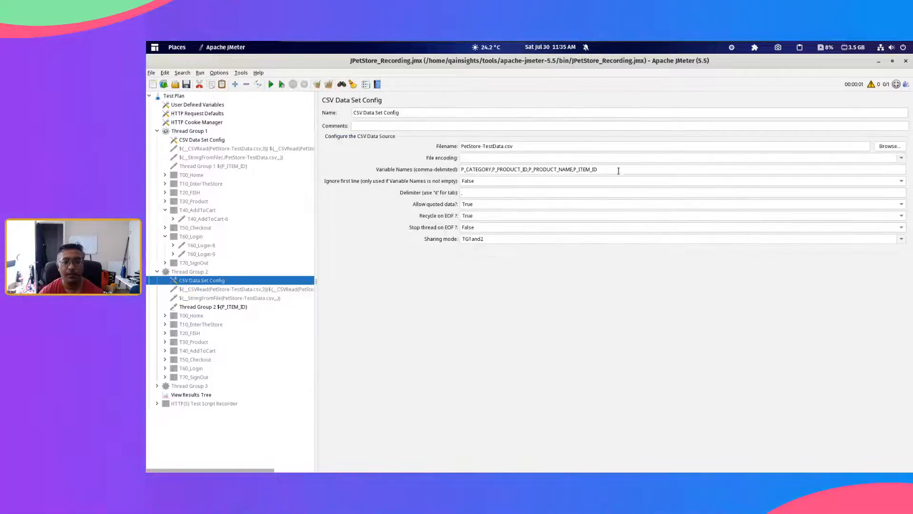
left_click_drag(619, 171, 437, 169)
Step: Set the variable names in Thread Group 1's CSV Data Set Config to P_CATEGORY,P_PRODUCT_ID,P_PRODUCT_NAME,P_ITEM_ID, and collapse Thread Group 2
left_click(198, 141)
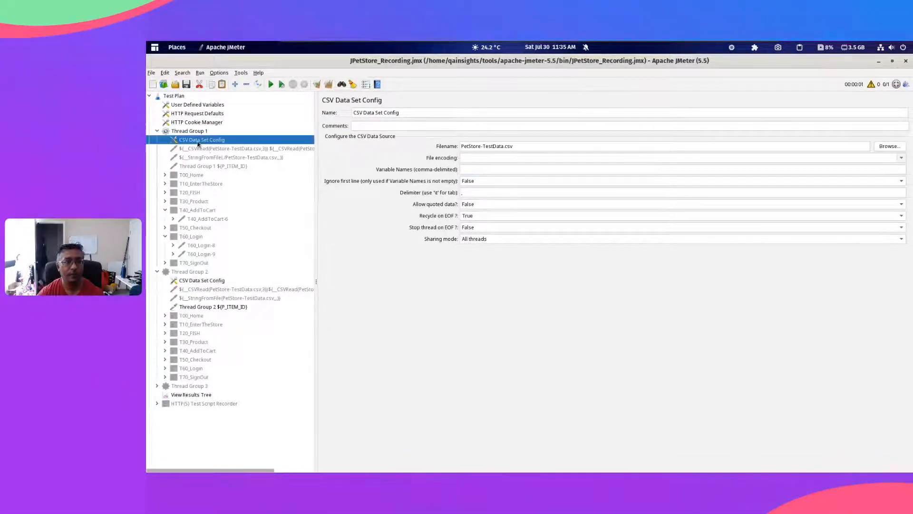
left_click(482, 170)
key("ctrl+v")
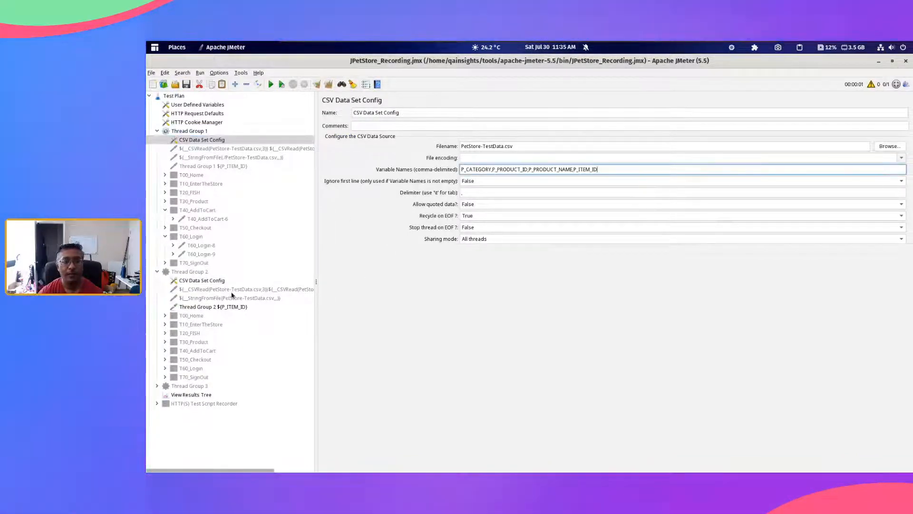
double_click(188, 273)
left_click(202, 139)
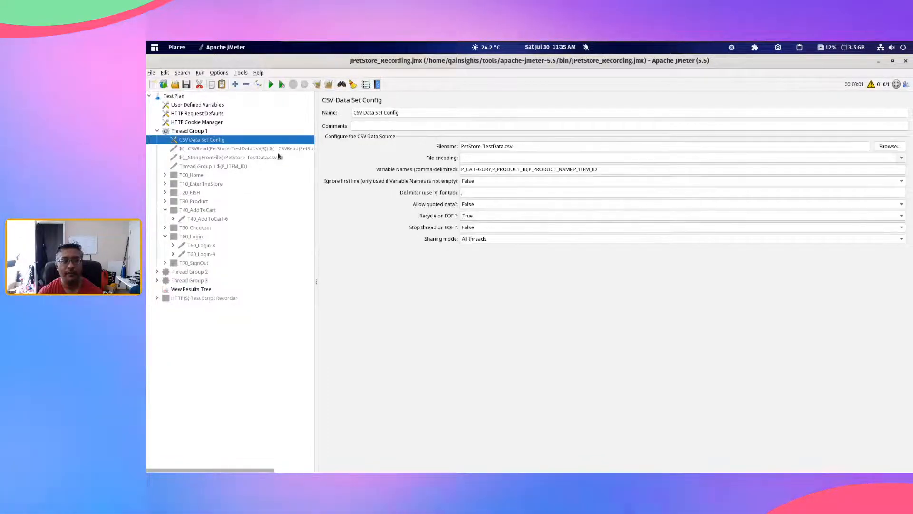
Step: Highlight P_CATEGORY, the following variable name and finally the whole variable list to review the comma-delimited entries
double_click(484, 170)
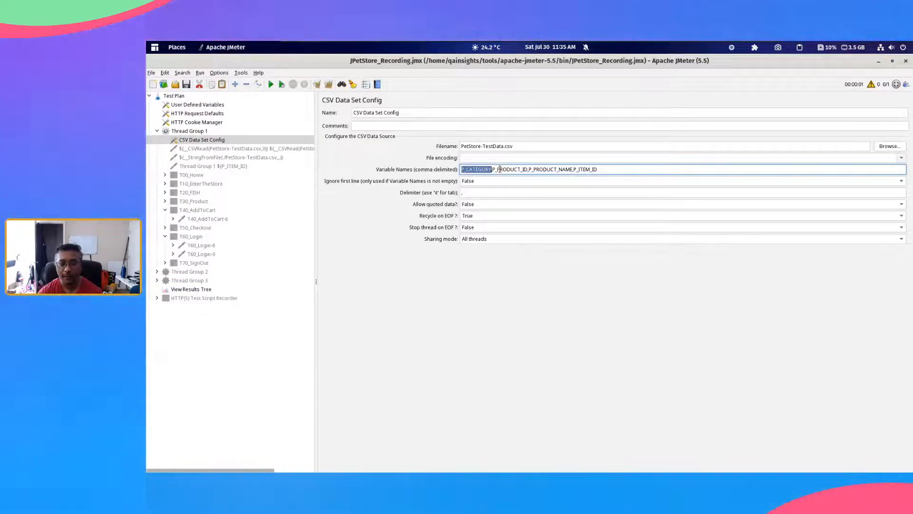
double_click(499, 170)
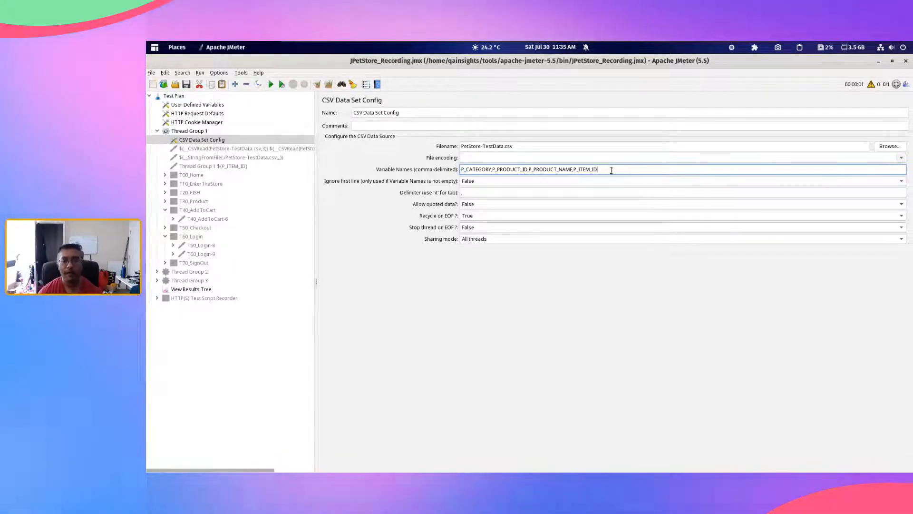
left_click_drag(612, 171, 430, 166)
key("ctrl+c")
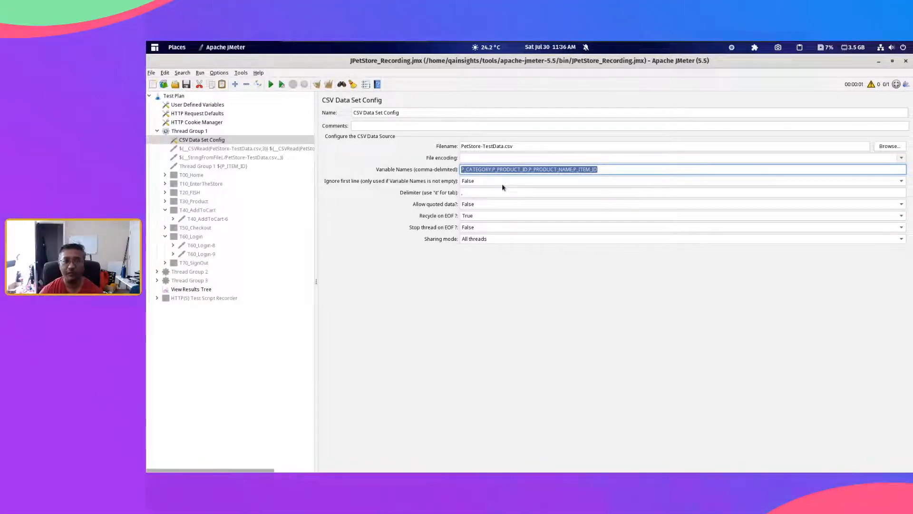
Step: Open PetStore-TestData.csv from the file manager's bin folder in the text editor and place it below the CSV Data Set Config settings
key("alt+Tab")
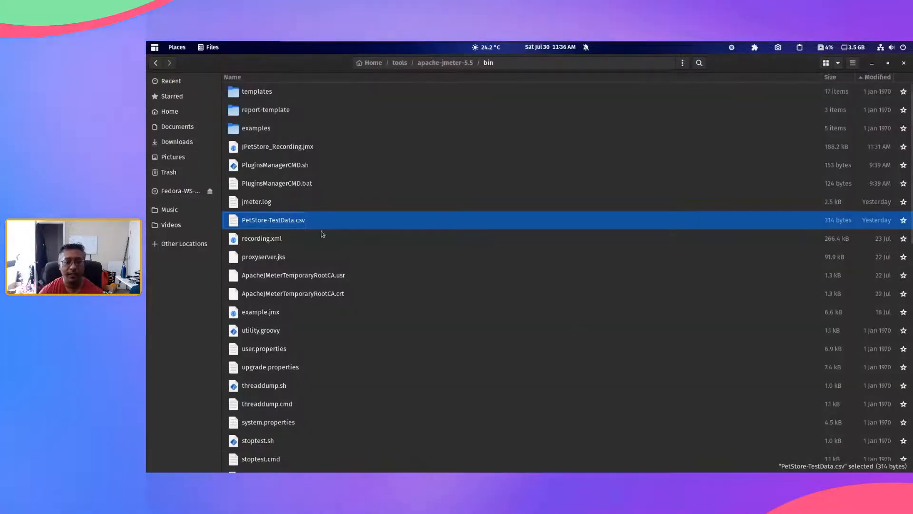
double_click(349, 223)
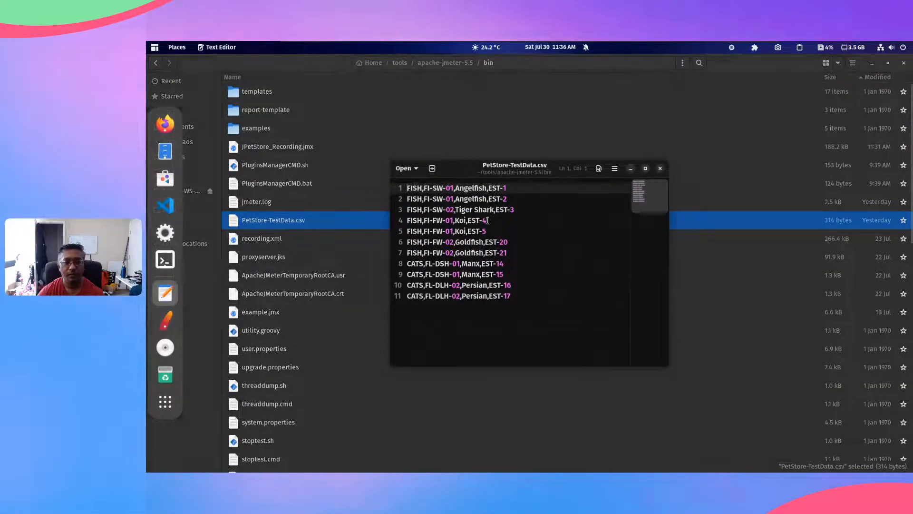
left_click(873, 64)
left_click_drag(463, 172, 629, 271)
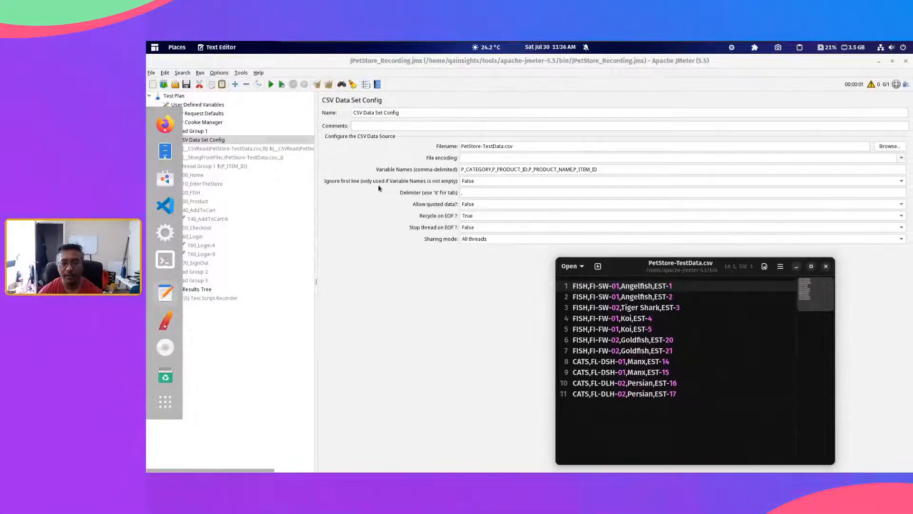
left_click(685, 286)
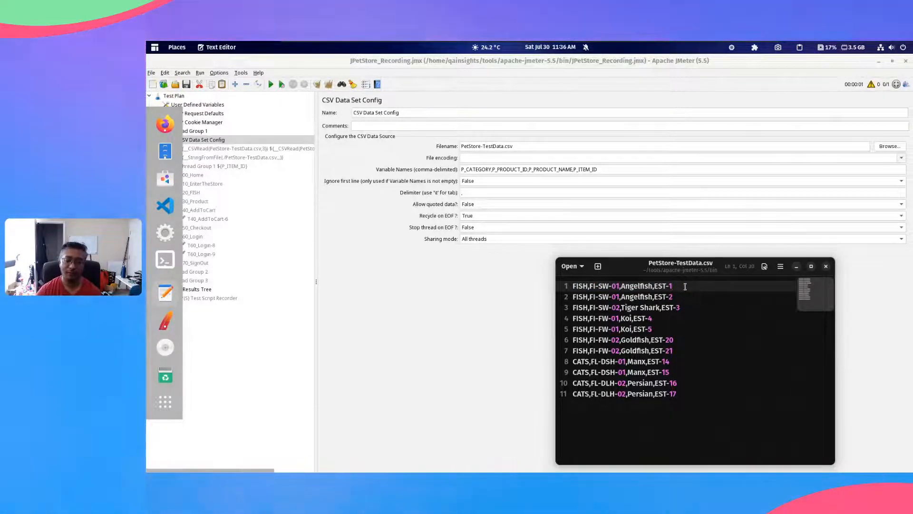
Step: Set the CSV Data Set Config's Ignore first line option to True and compare the CSV file's first row with the variable names
left_click(478, 183)
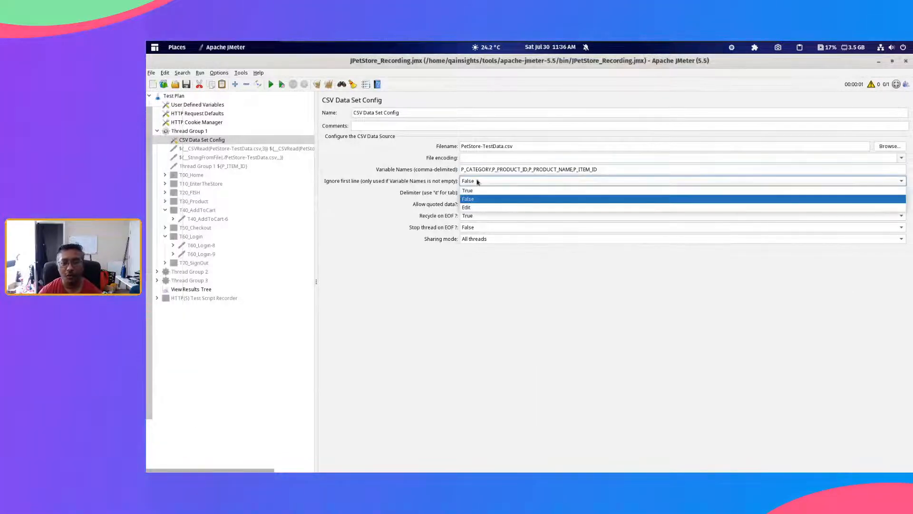
left_click(475, 191)
key("alt+Tab")
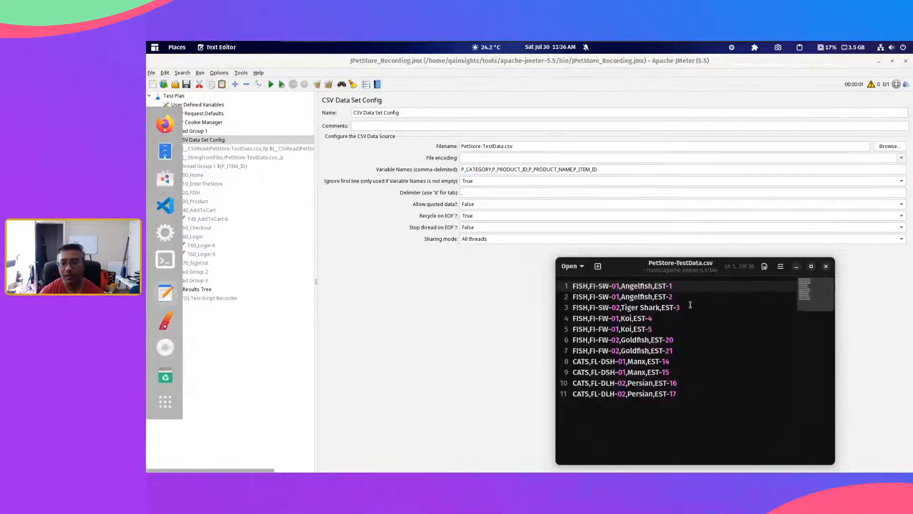
left_click_drag(675, 286, 616, 279)
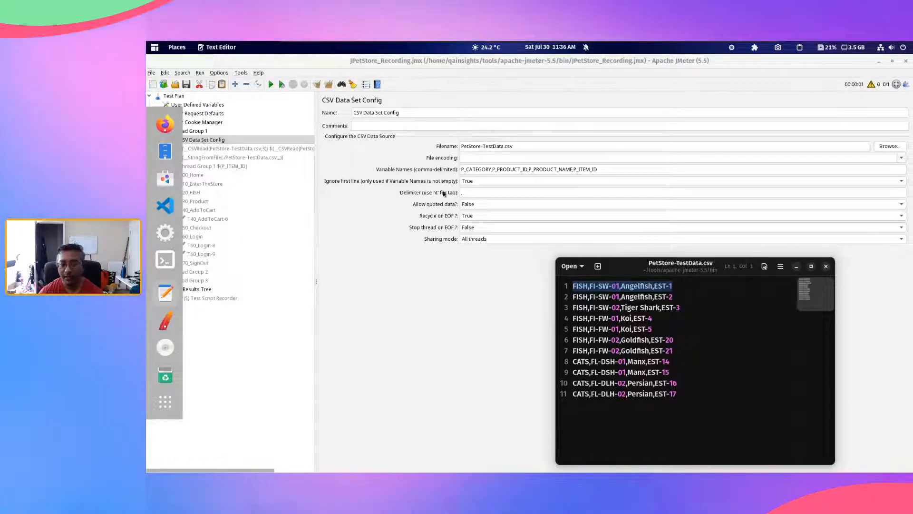
left_click(612, 169)
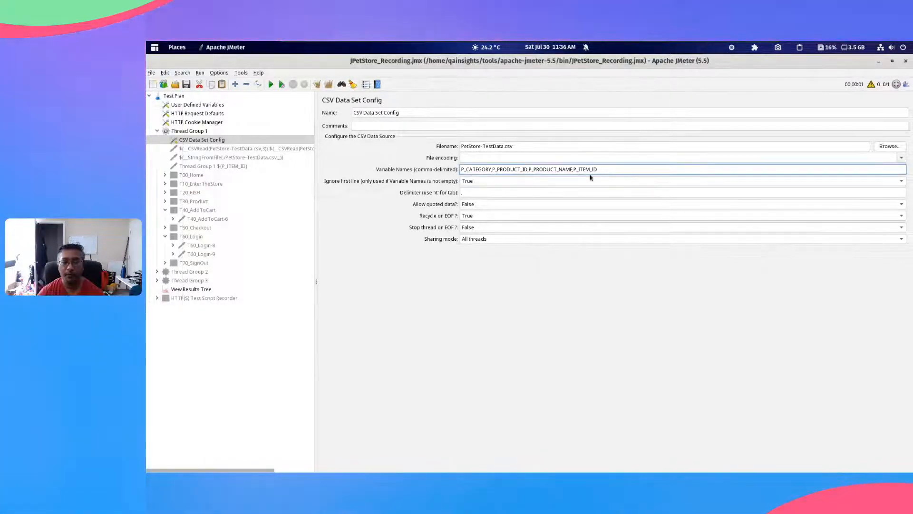
Step: Move the variable names from the CSV Data Set Config into a new first line of PetStore-TestData.csv in the text editor
left_click_drag(612, 169, 529, 170)
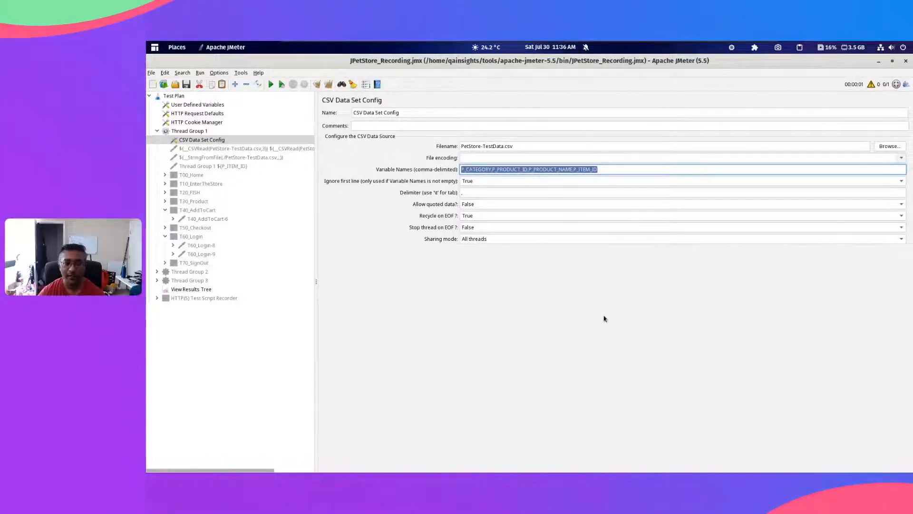
key("BackSpace")
key("alt+Tab")
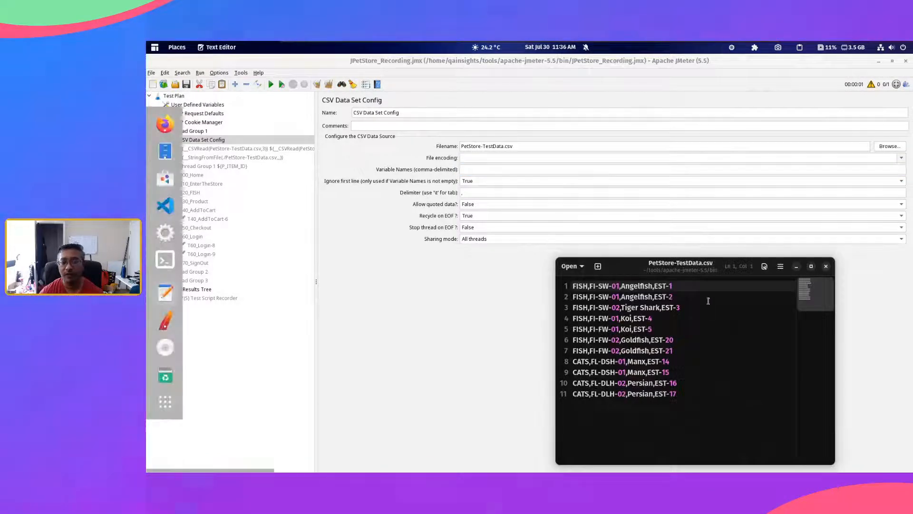
key("Return")
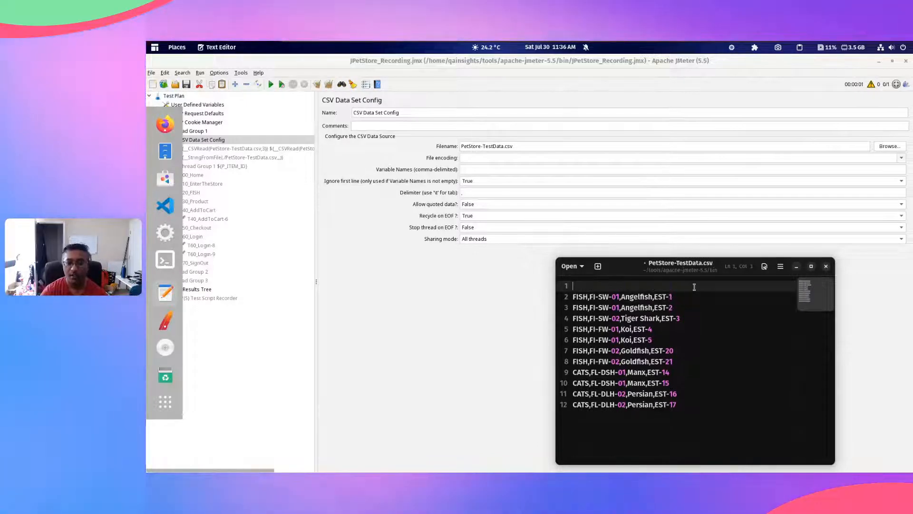
key("Up")
key("ctrl+v")
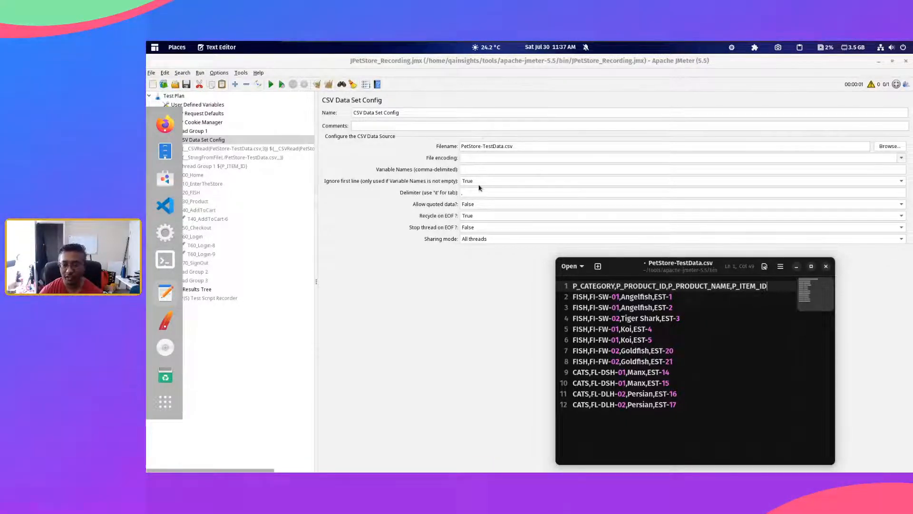
Step: Delete the variable-name header line from PetStore-TestData.csv
left_click(692, 297)
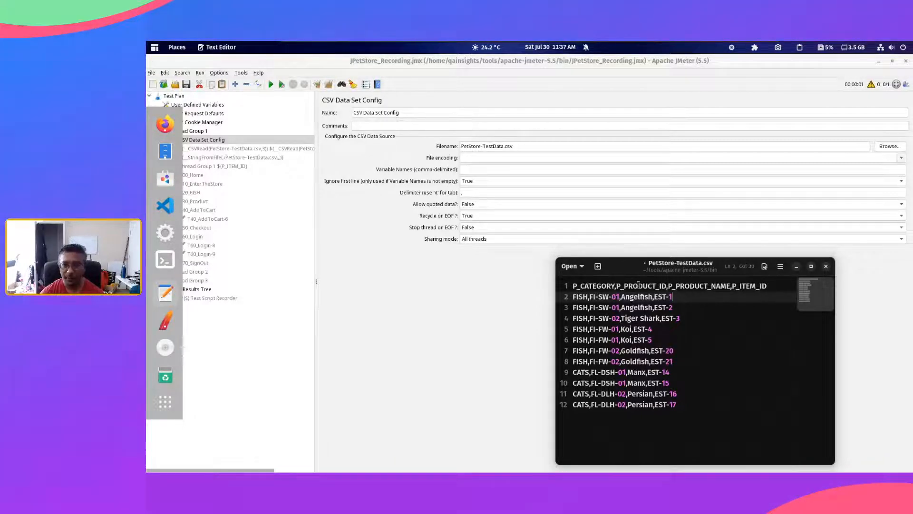
left_click(638, 284)
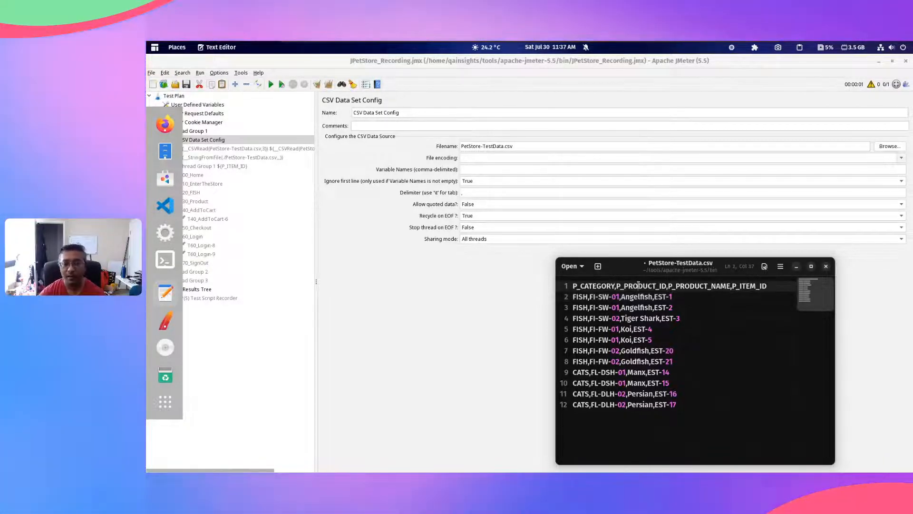
triple_click(638, 285)
key("ctrl+c")
key("Delete")
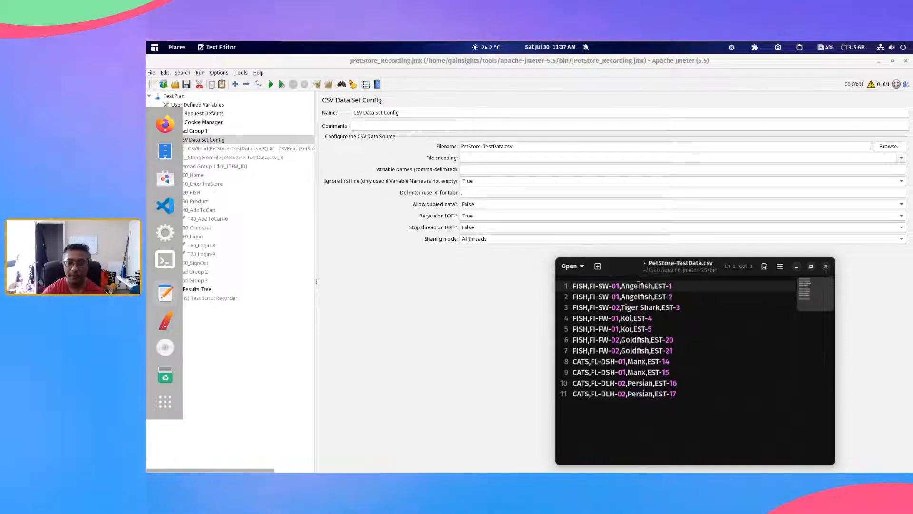
Step: Set the CSV Data Set Config's variable names to P_CATEGORY,P_PRODUCT_ID,P_PRODUCT_NAME,P_ITEM_ID again and its Ignore first line option to False
left_click(480, 169)
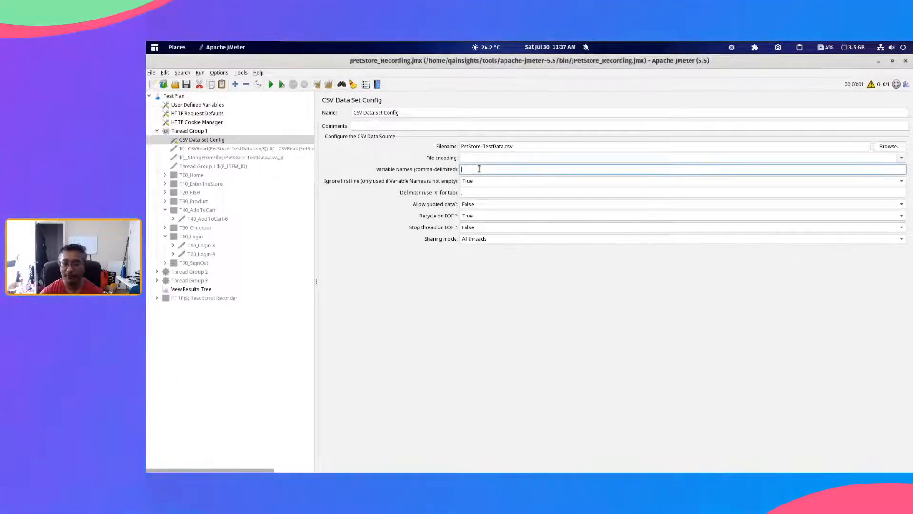
key("ctrl+v")
left_click(487, 183)
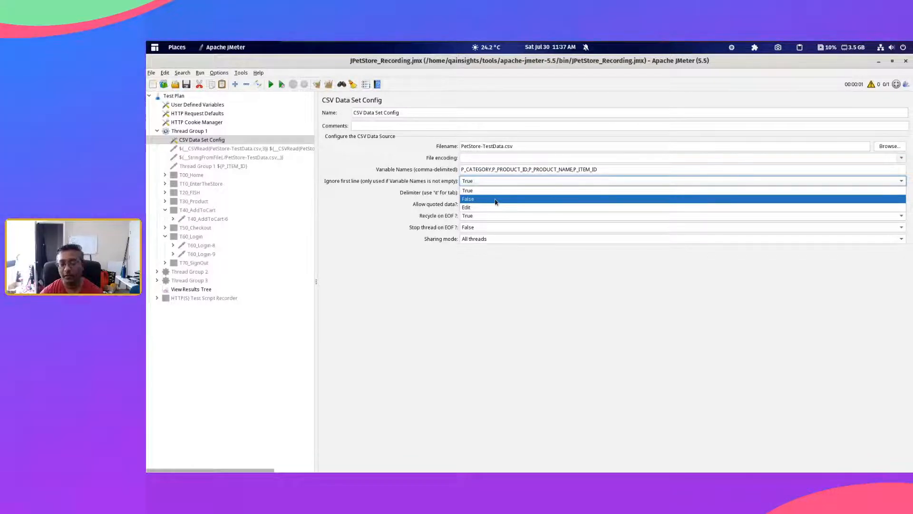
left_click(495, 200)
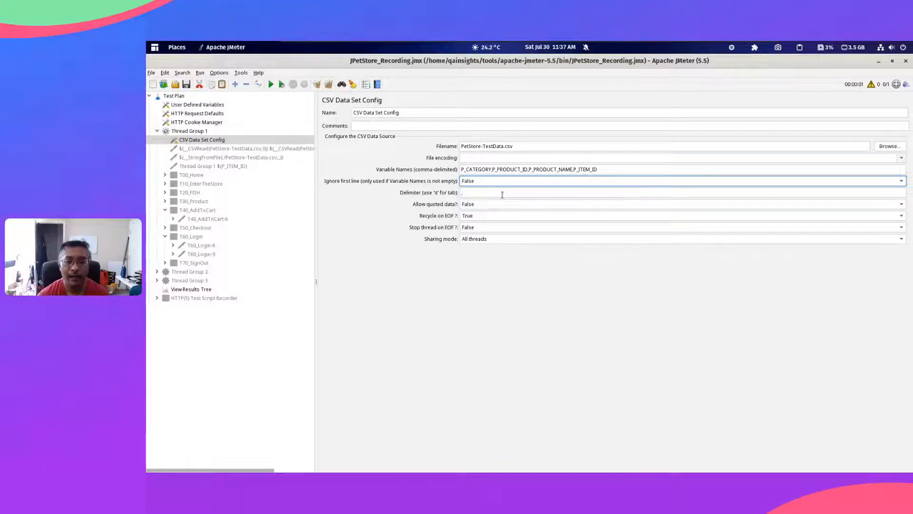
Step: Replace the CSV Data Set Config's delimiter, restore the comma, and view the choices for Allow quoted data
left_click(502, 194)
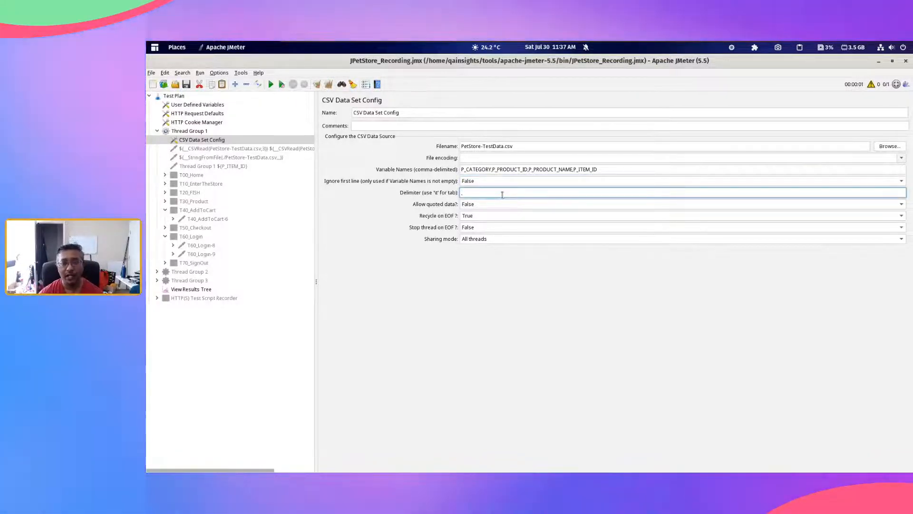
key("BackSpace")
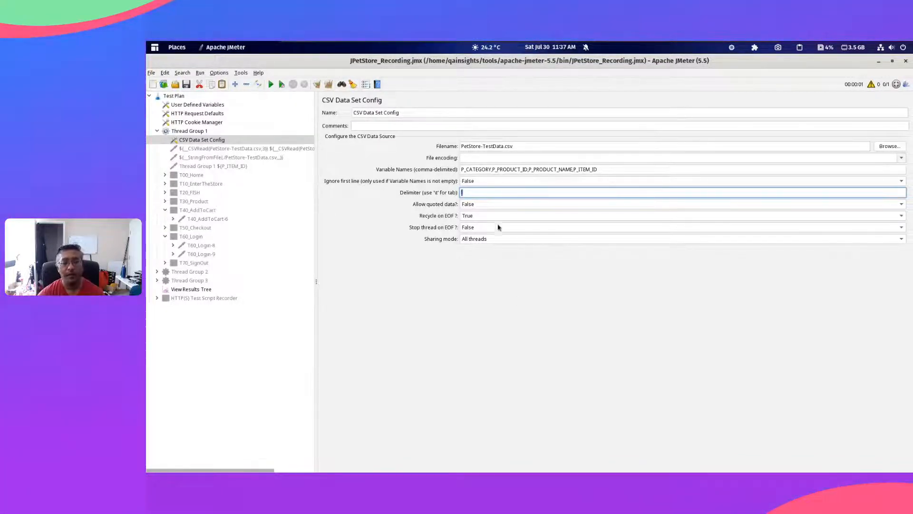
left_click(492, 194)
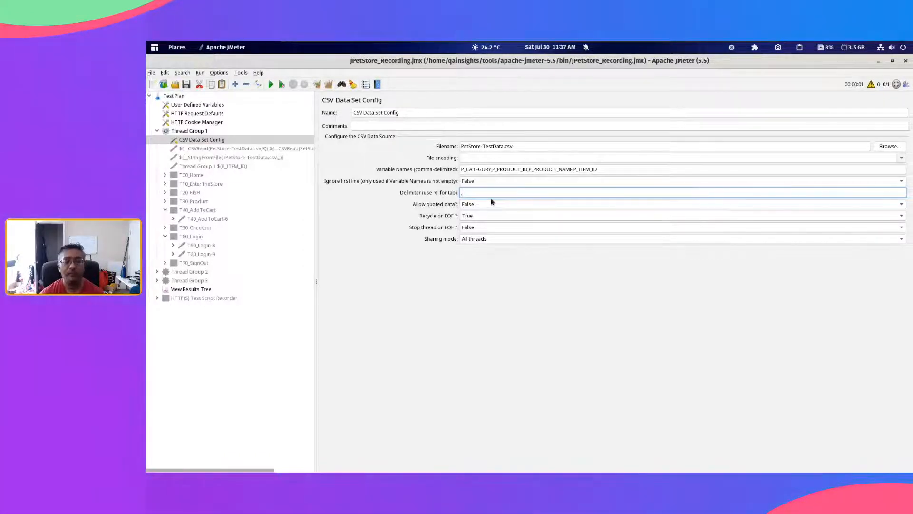
left_click(491, 205)
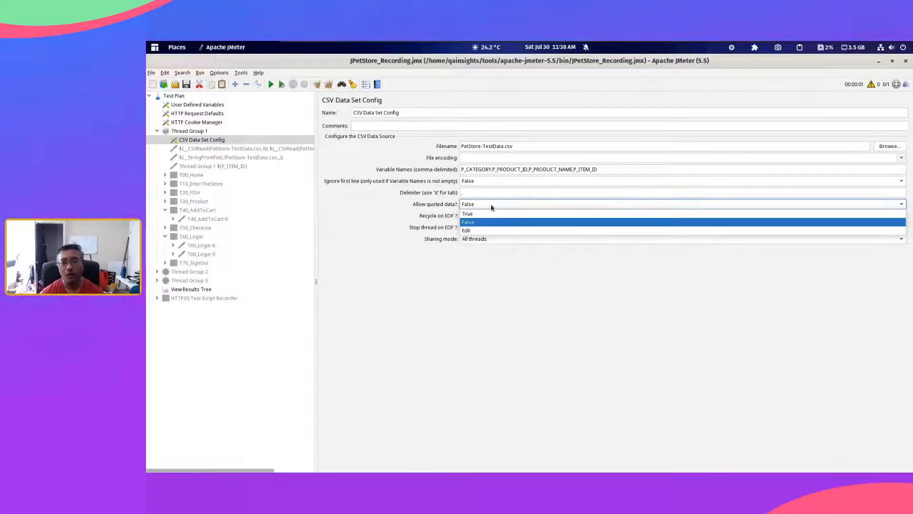
left_click(492, 204)
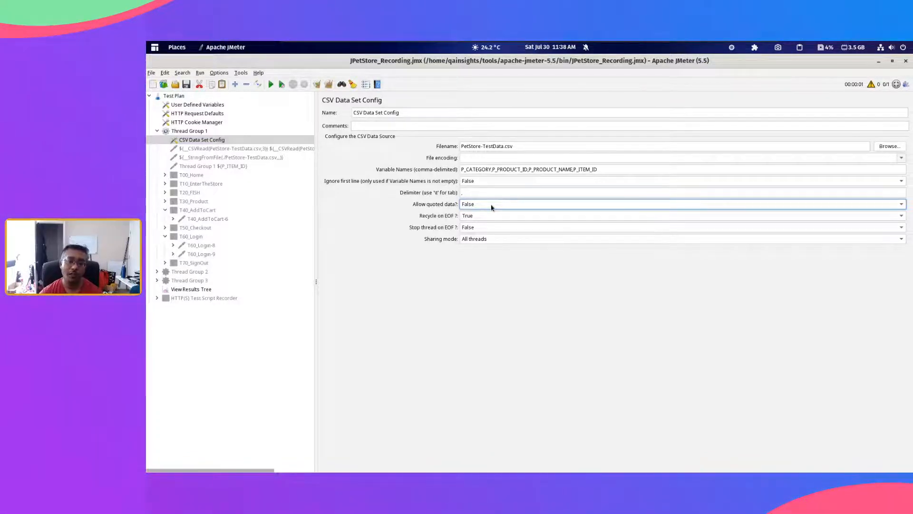
Step: Change the product name in the first row of PetStore-TestData.csv to "Angel fish" in double quotes and highlight the quoted value
key("alt+Tab")
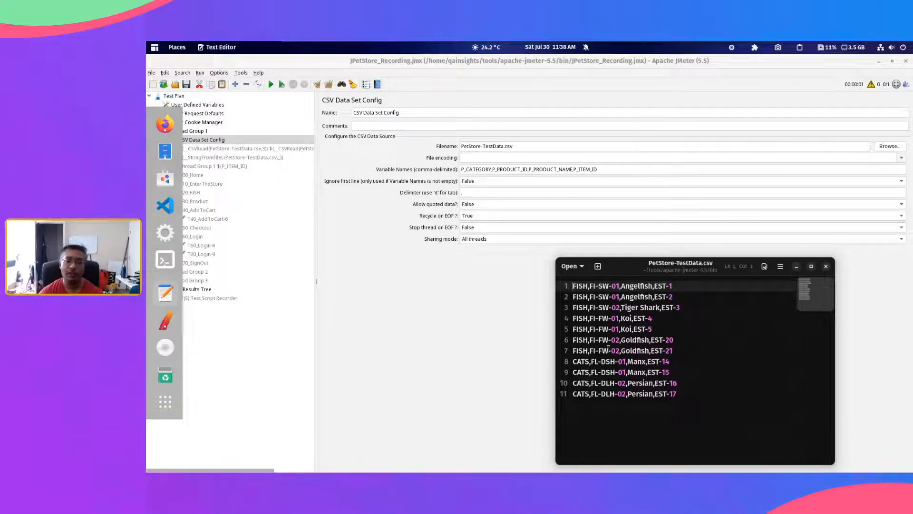
left_click(651, 305)
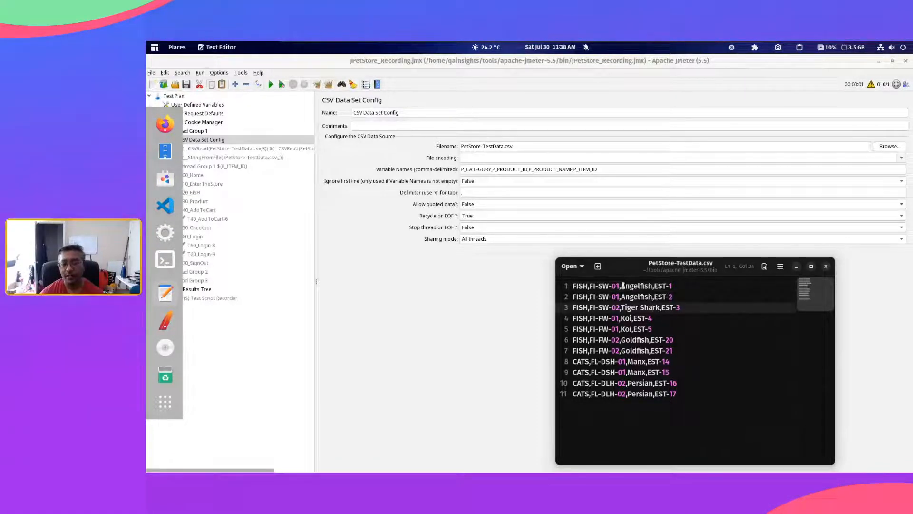
left_click(622, 288)
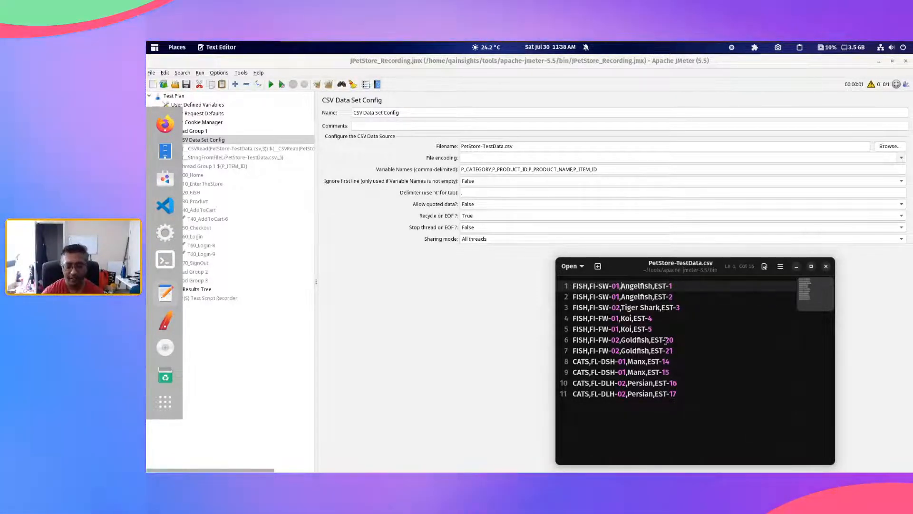
type("\"")
key("Right")
key("Right")
key("Right")
key("Right")
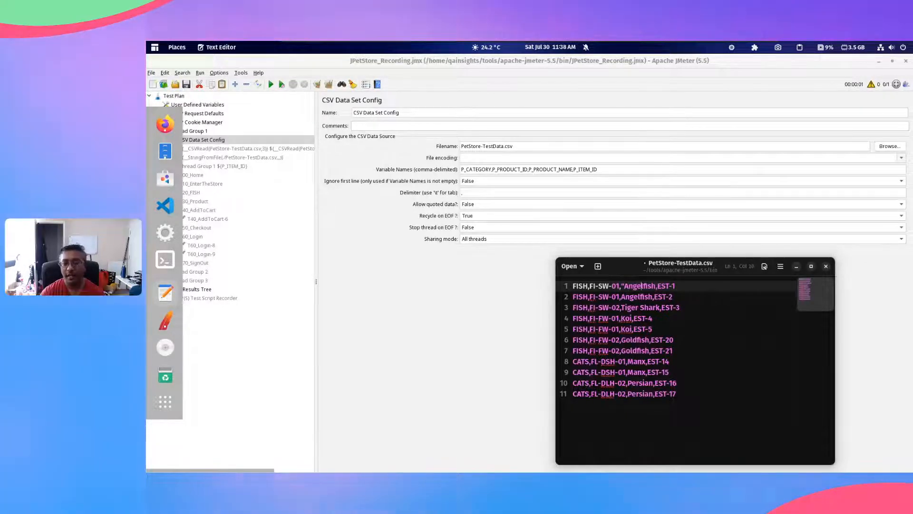
key("Right")
key("Right")
key("Right")
key("Right")
type("\"")
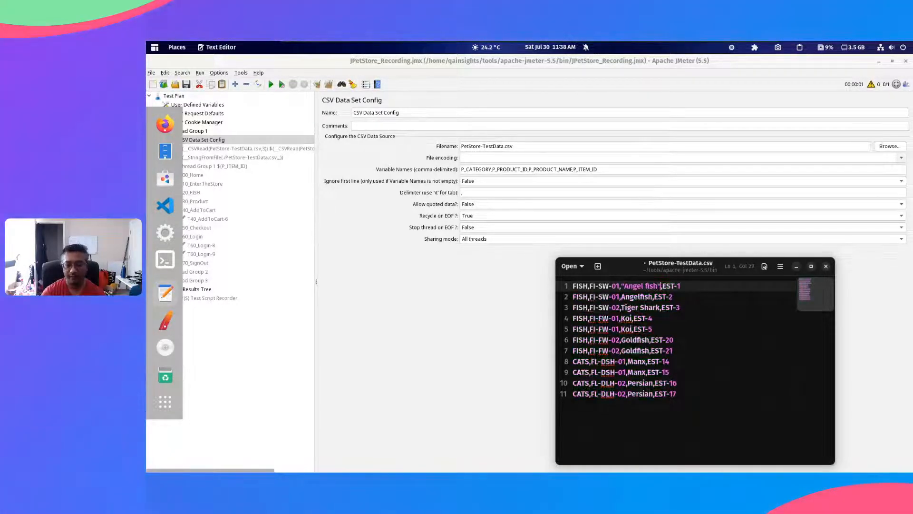
key("shift+Left")
key("shift+Left")
key("shift+Left")
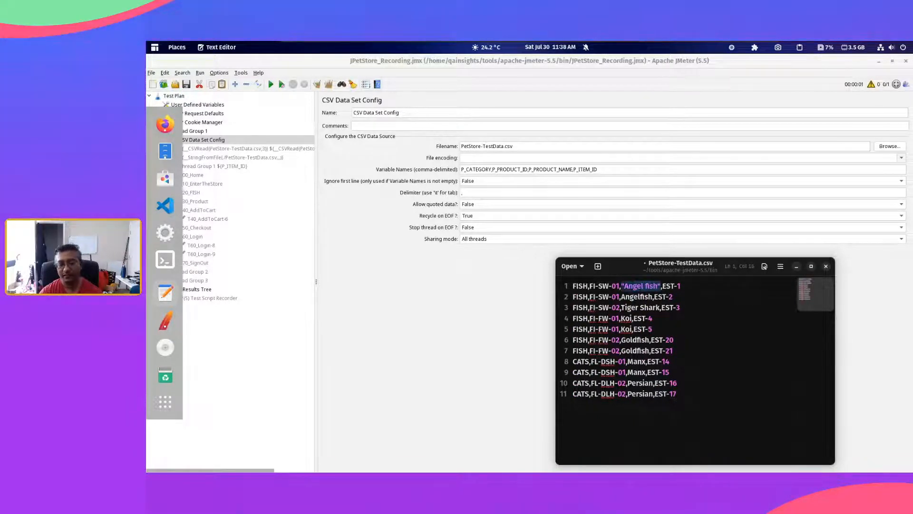
key("Right")
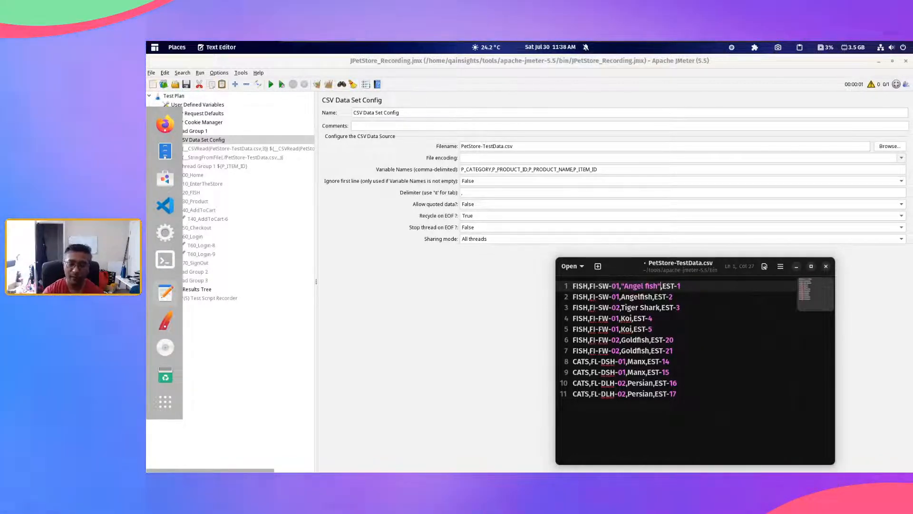
Step: Remove both double quotes around Angel fish in the CSV's first row and save the file
key("BackSpace")
key("Left")
key("Left")
key("Left")
key("Left")
key("Left")
key("Left")
key("Left")
key("Left")
key("Left")
key("Left")
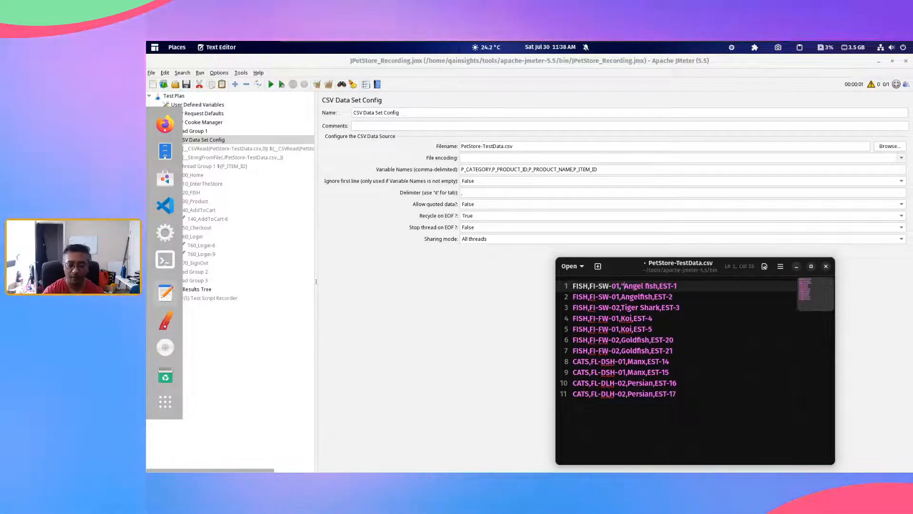
key("BackSpace")
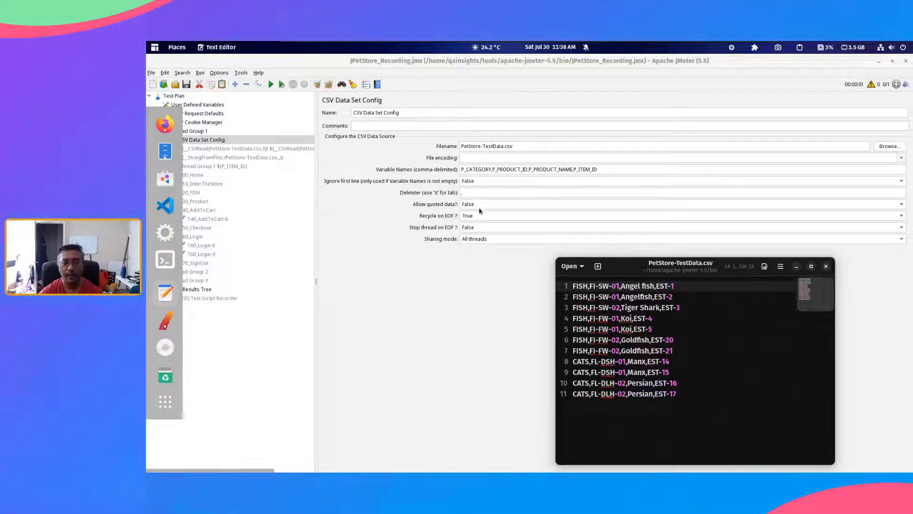
Step: Review the Allow quoted data choices in the CSV Data Set Config, leaving the option on False
left_click(479, 206)
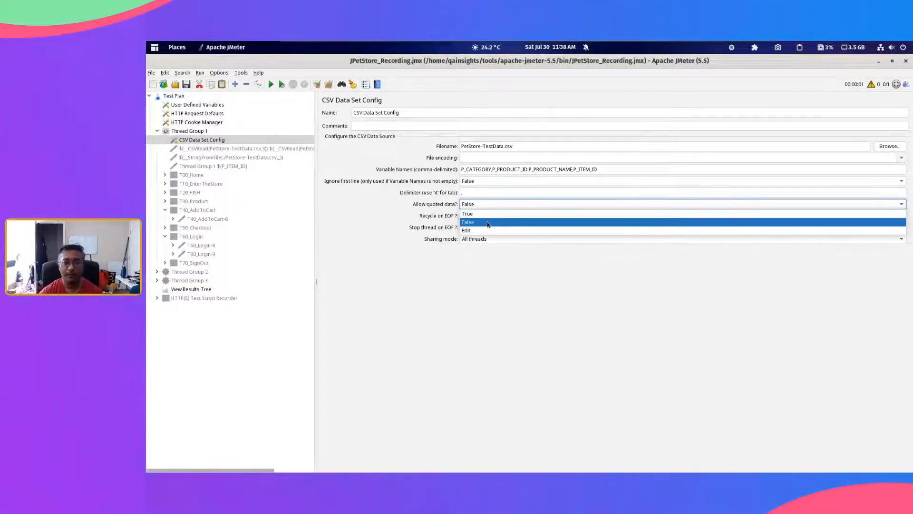
left_click(481, 223)
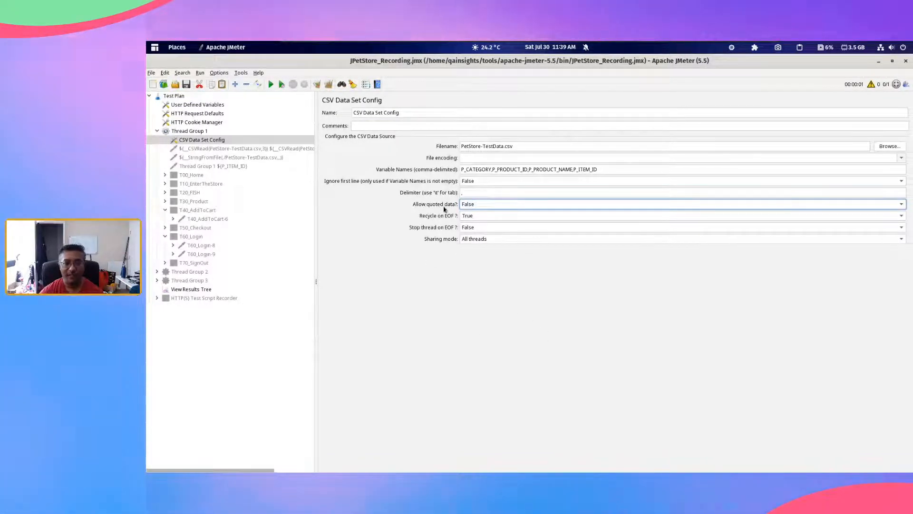
left_click(492, 206)
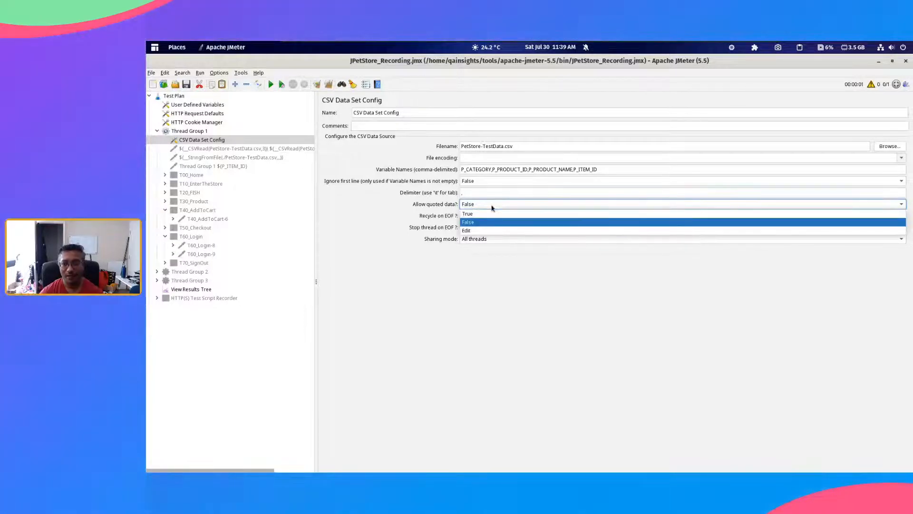
left_click(492, 208)
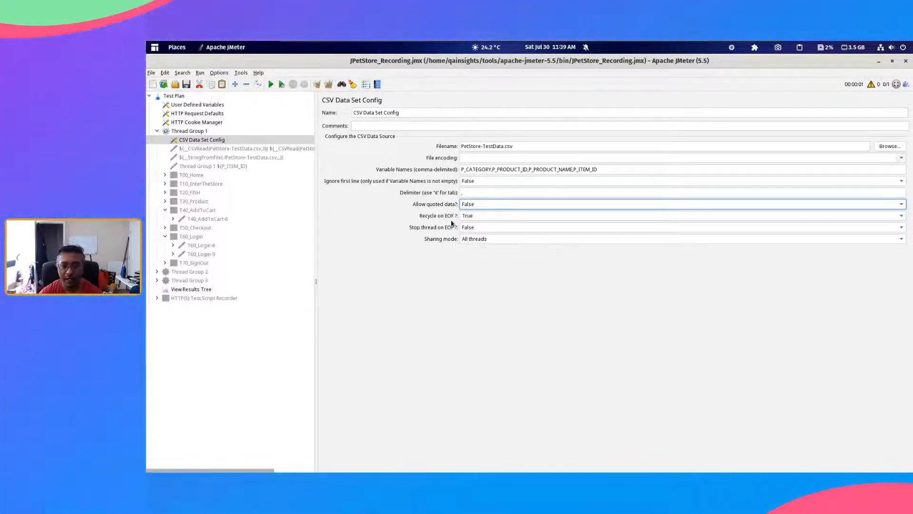
Step: Check the end of the CSV file's last row, then try Stop thread on EOF as True and set it back to False
key("alt+Tab")
left_click(682, 389)
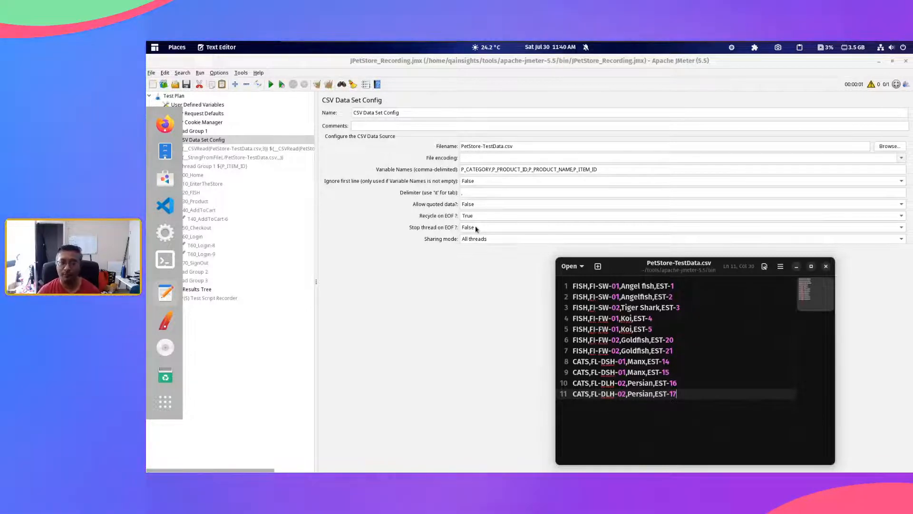
left_click(475, 228)
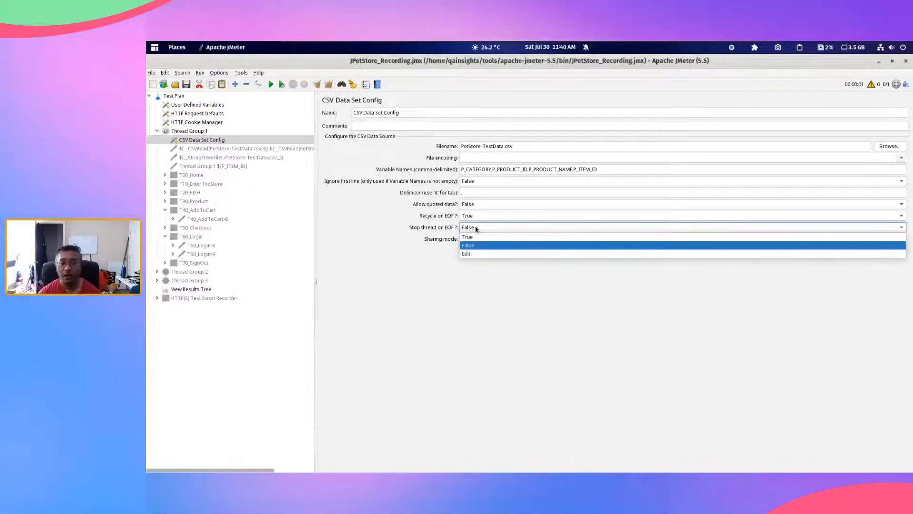
left_click(476, 237)
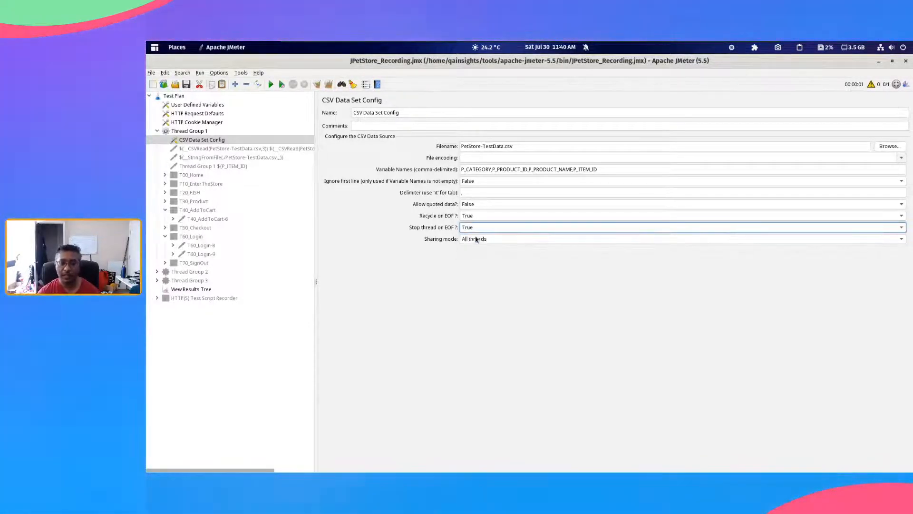
left_click(476, 229)
left_click(475, 245)
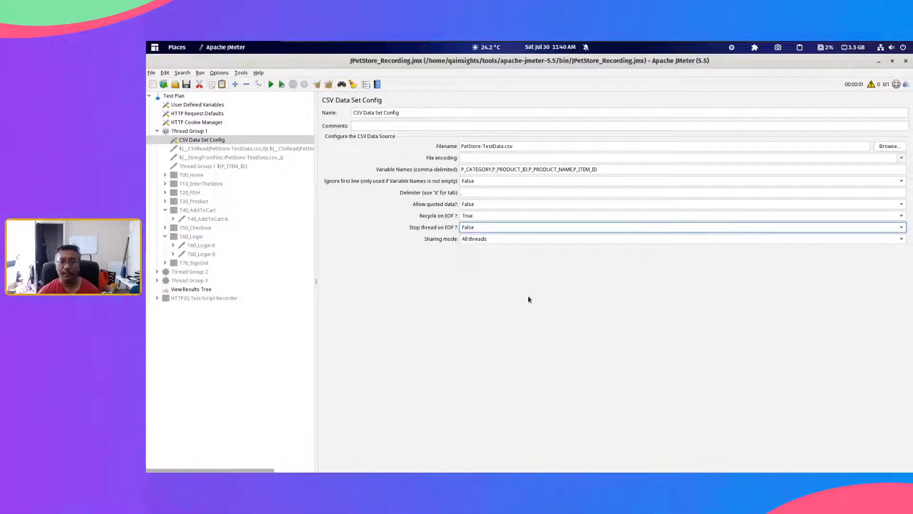
Step: Switch to the text editor and look over the item rows of PetStore-TestData.csv
key("alt+Tab")
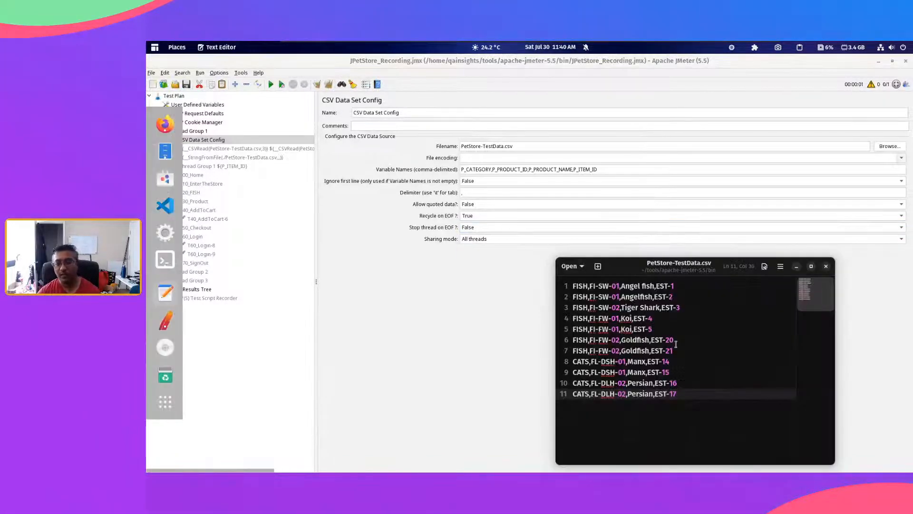
left_click_drag(672, 319, 675, 366)
left_click(683, 375)
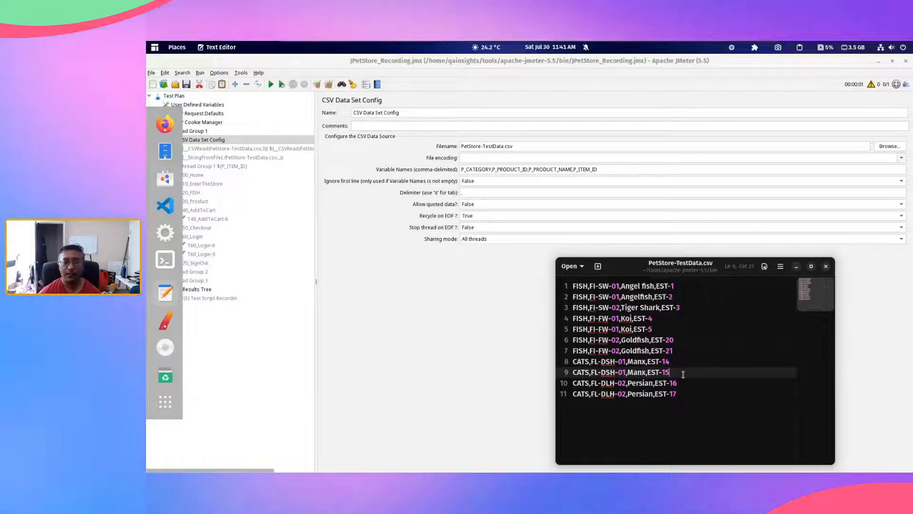
Step: Return to JMeter and review the Sharing mode choices of the CSV Data Set Config, leaving it on All threads
left_click(483, 304)
left_click(487, 240)
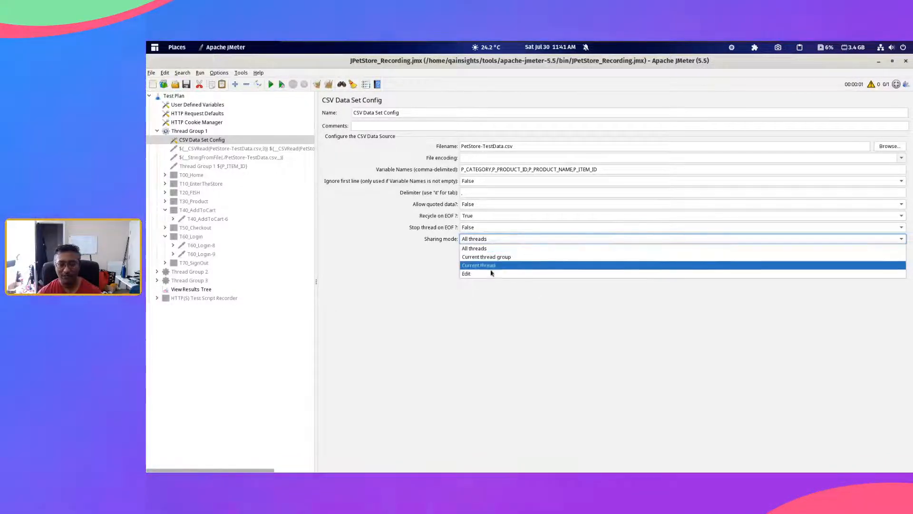
left_click(502, 332)
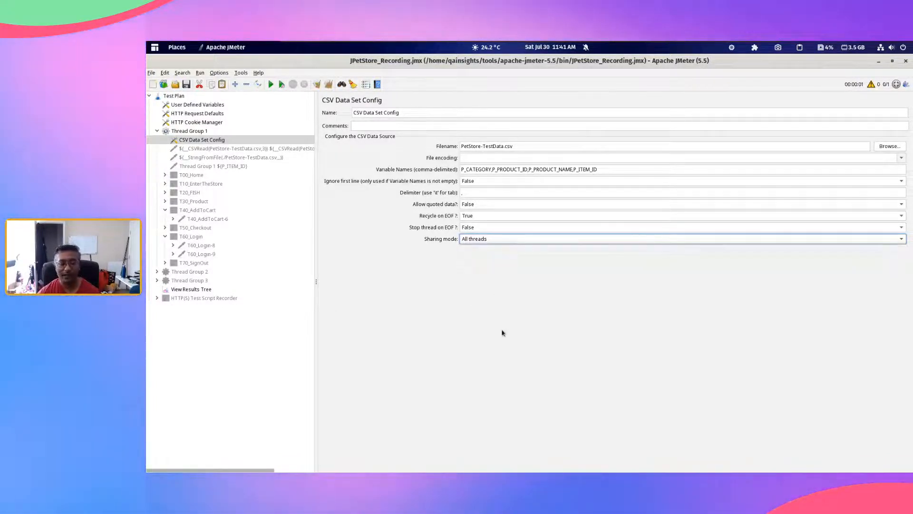
Step: Switch to Firefox and go to the StringFromFile Function section of the Data Parameterization in JMeter article
key("alt+Tab")
key("alt+Tab")
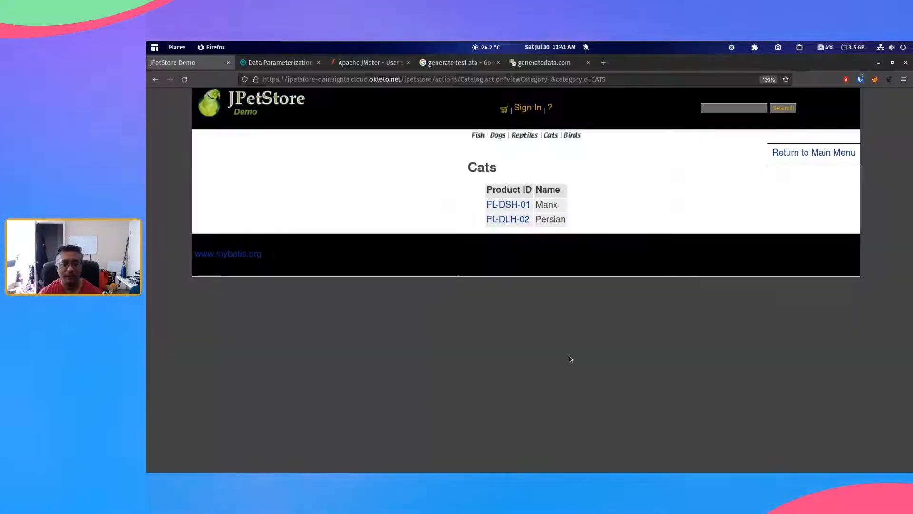
left_click(304, 66)
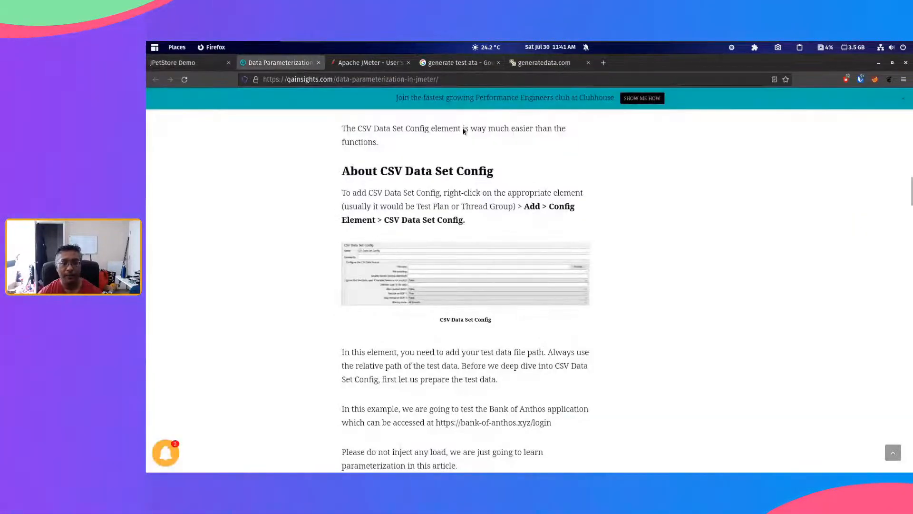
scroll(496, 263, "up", 15)
scroll(496, 263, "down", 6)
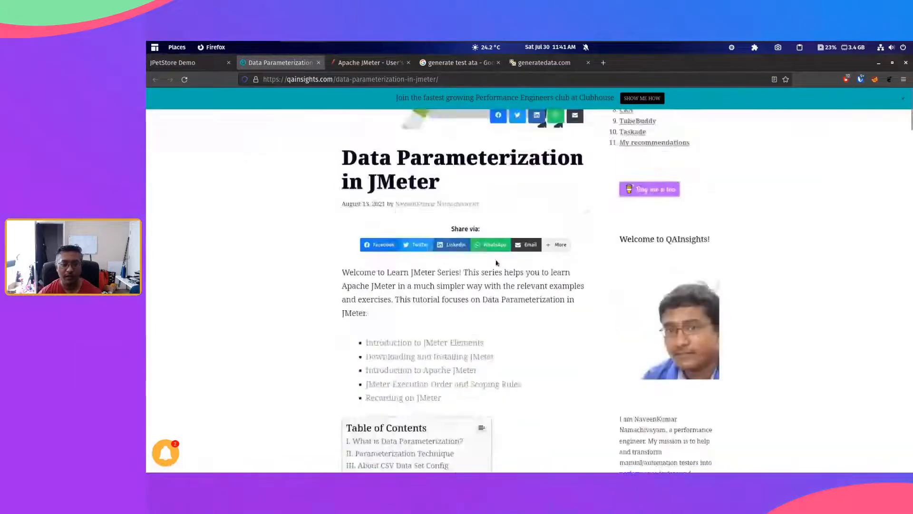
left_click(416, 331)
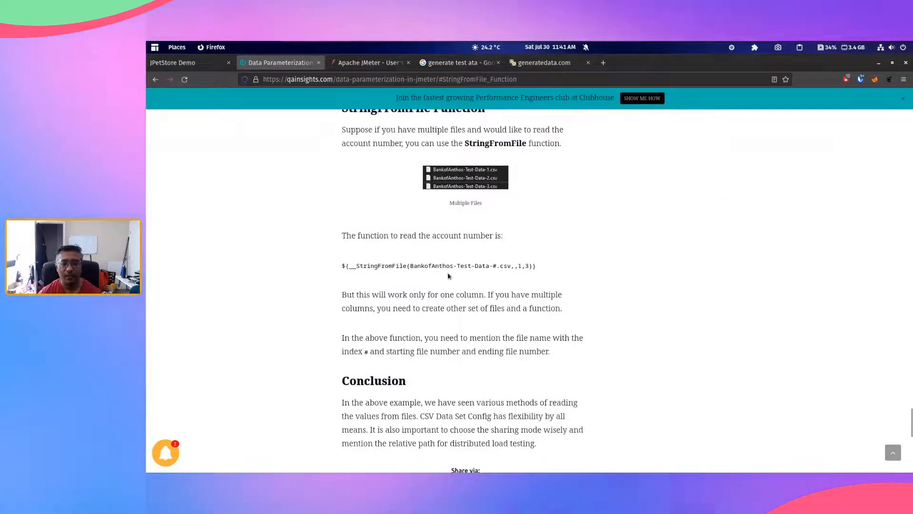
Step: Highlight the ${__StringFromFile(BankofAnthos-Test-Data-#.csv,,1,3)} example, then return to the article's title and show its web address
left_click_drag(539, 266, 342, 265)
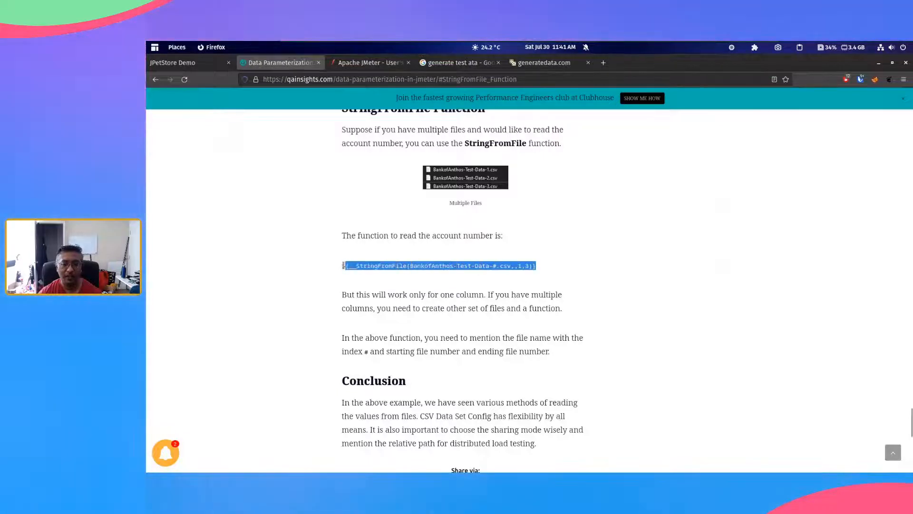
left_click(526, 269)
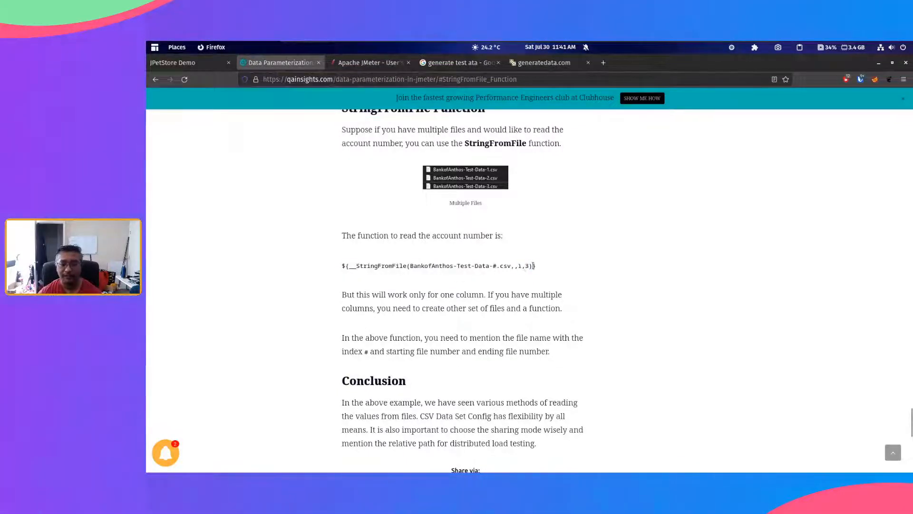
left_click_drag(528, 266, 341, 266)
left_click(492, 338)
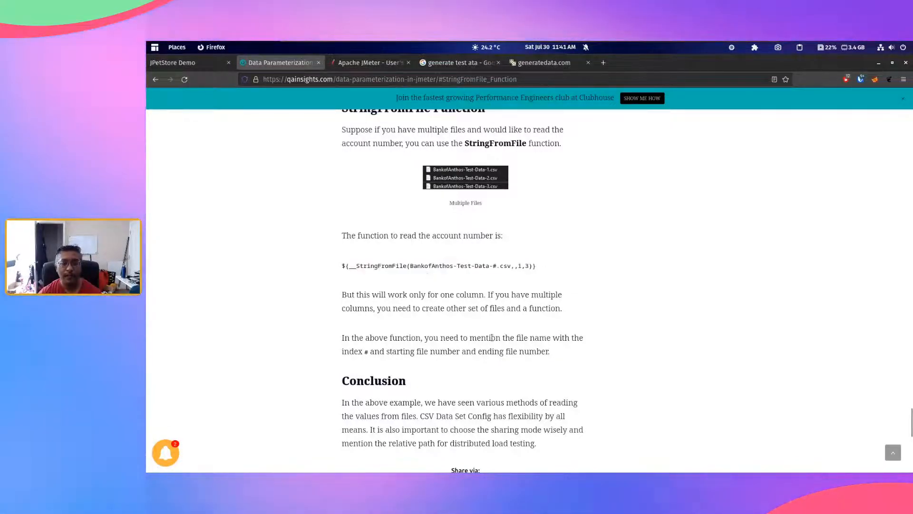
scroll(493, 337, "up", 20)
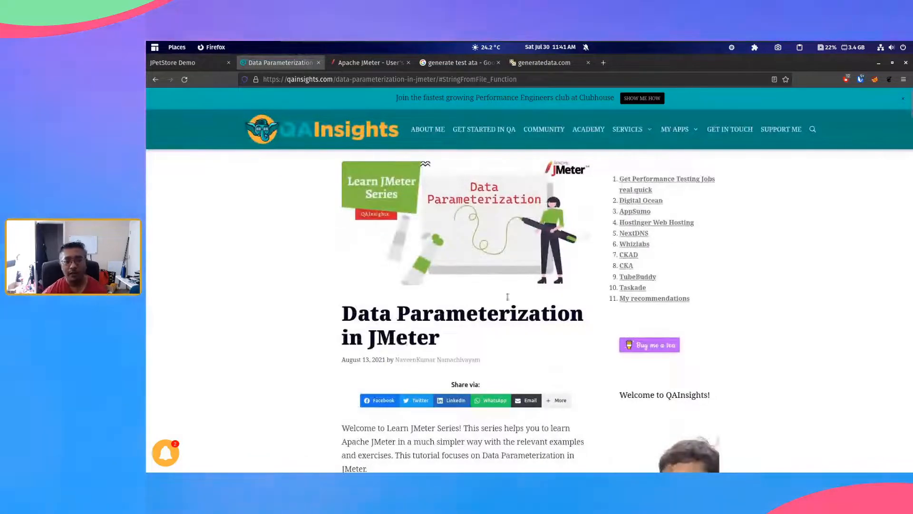
left_click(520, 78)
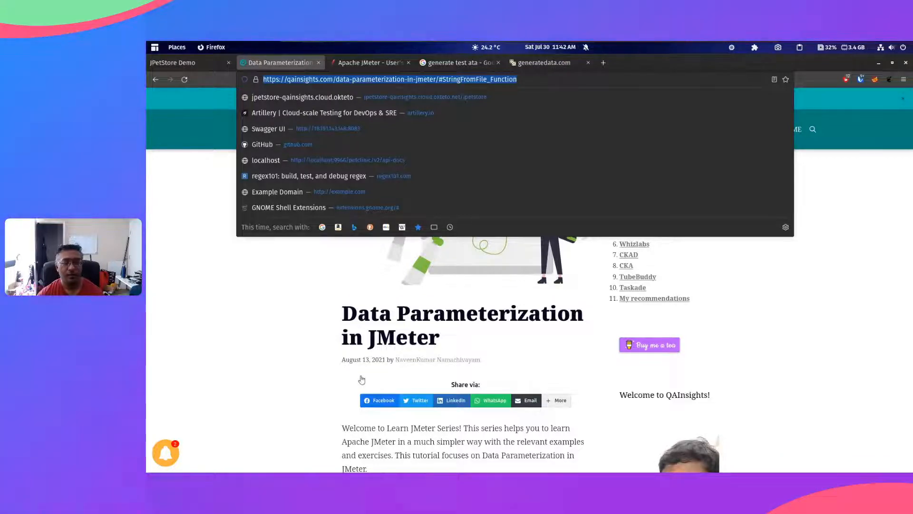
left_click(502, 438)
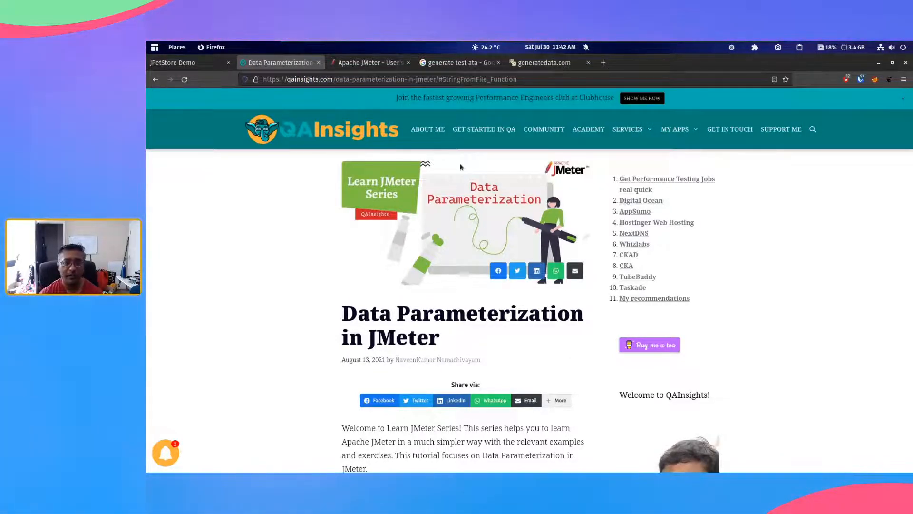
Step: Switch back to JMeter and try Current thread group as the Sharing mode of the CSV Data Set Config
key("alt+Tab")
left_click(497, 243)
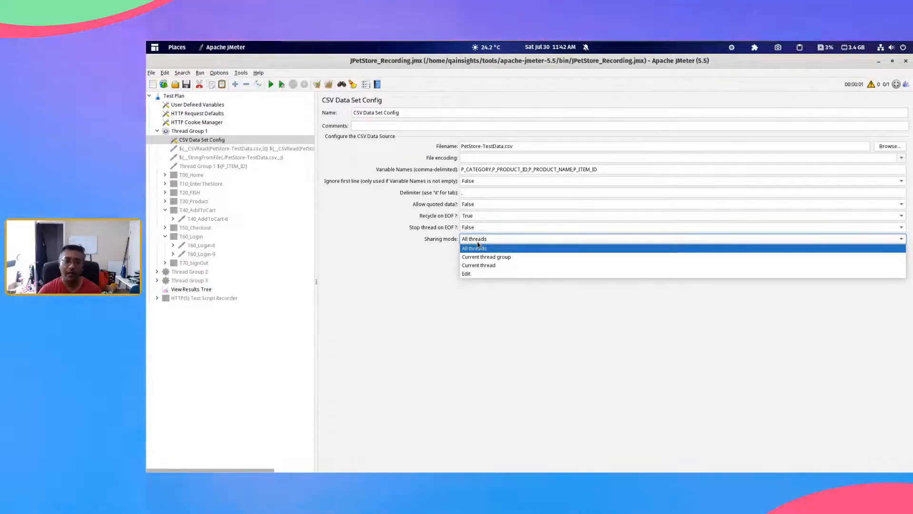
left_click(523, 147)
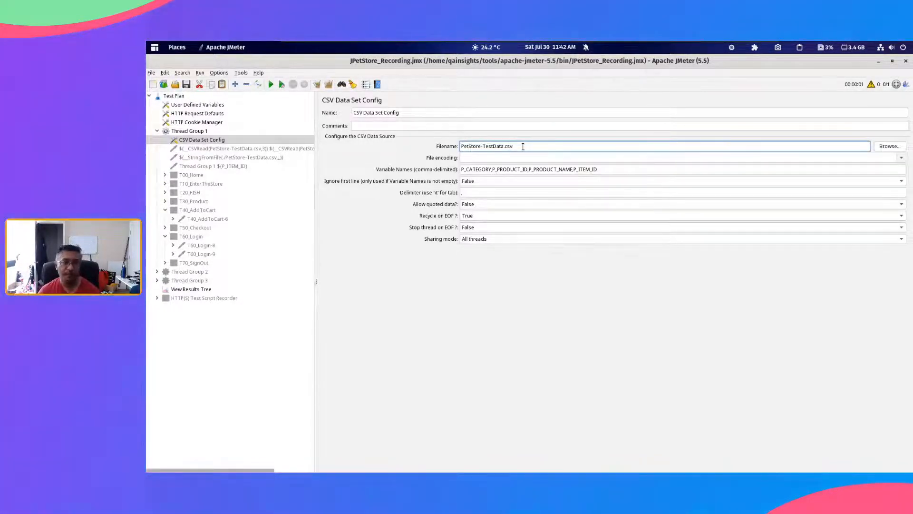
left_click(528, 239)
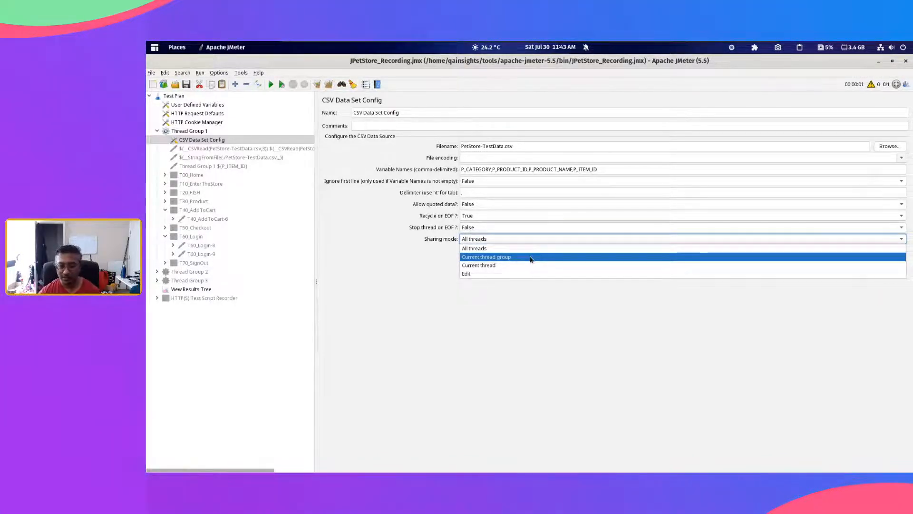
left_click(531, 257)
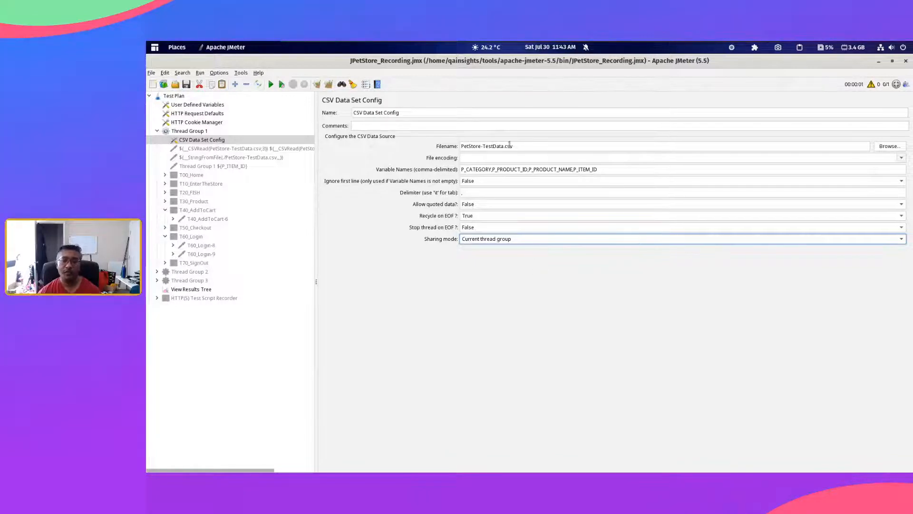
Step: Highlight the CSV filename and look over the plan's thread groups, then reopen Thread Group 1's CSV Data Set Config
triple_click(509, 145)
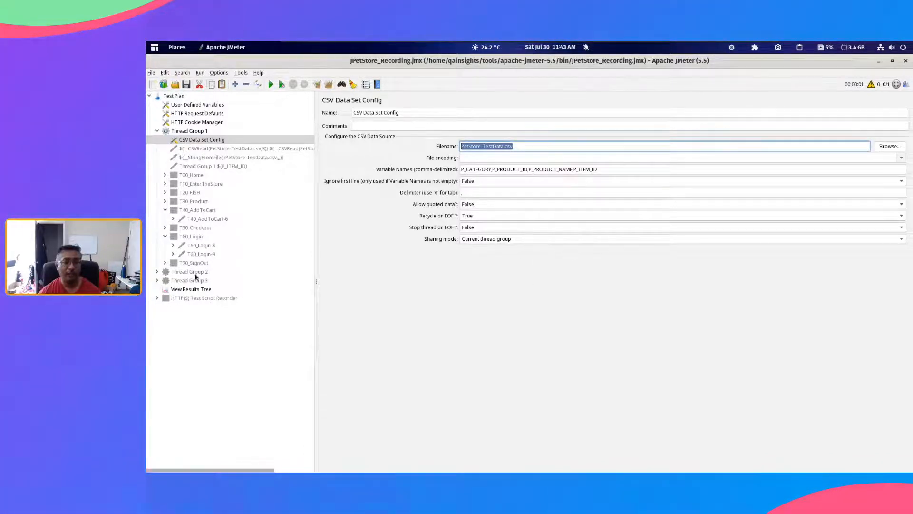
double_click(192, 134)
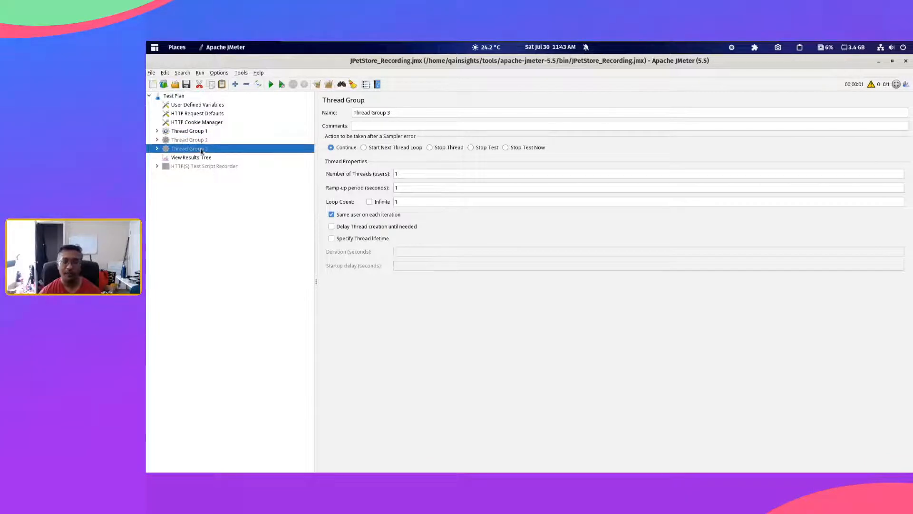
double_click(199, 134)
left_click(201, 139)
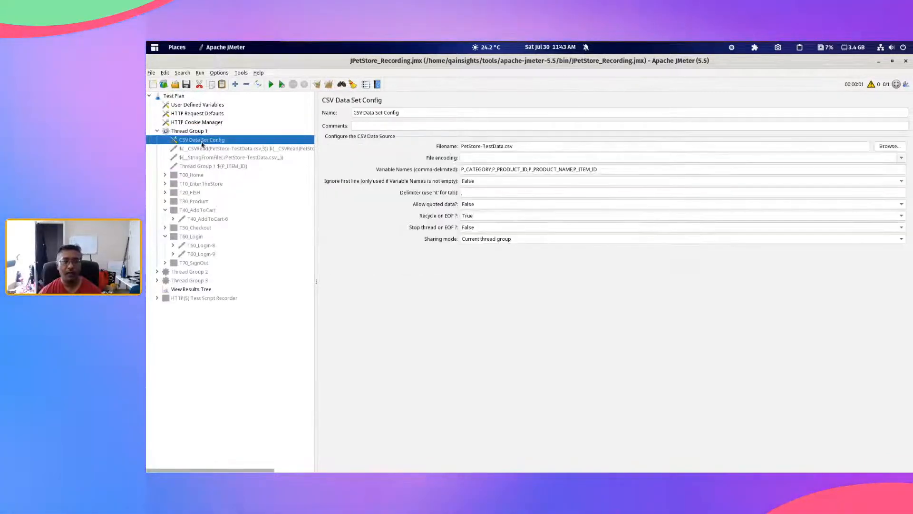
Step: Set the Sharing mode of the CSV Data Set Config to Current thread
left_click(499, 239)
left_click(499, 239)
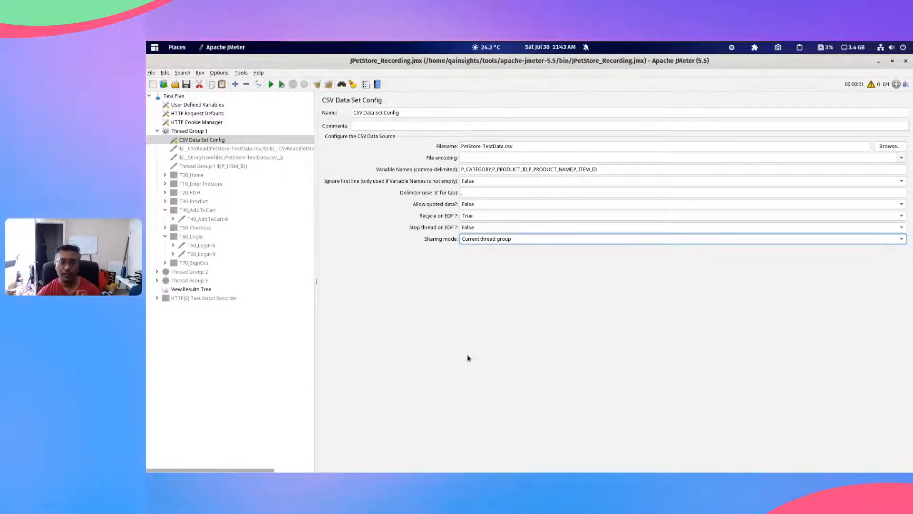
left_click(498, 242)
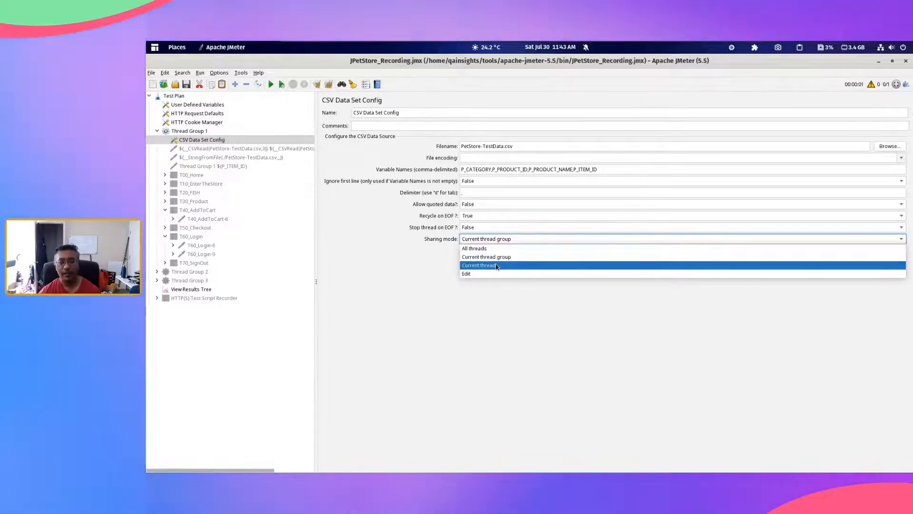
left_click(497, 266)
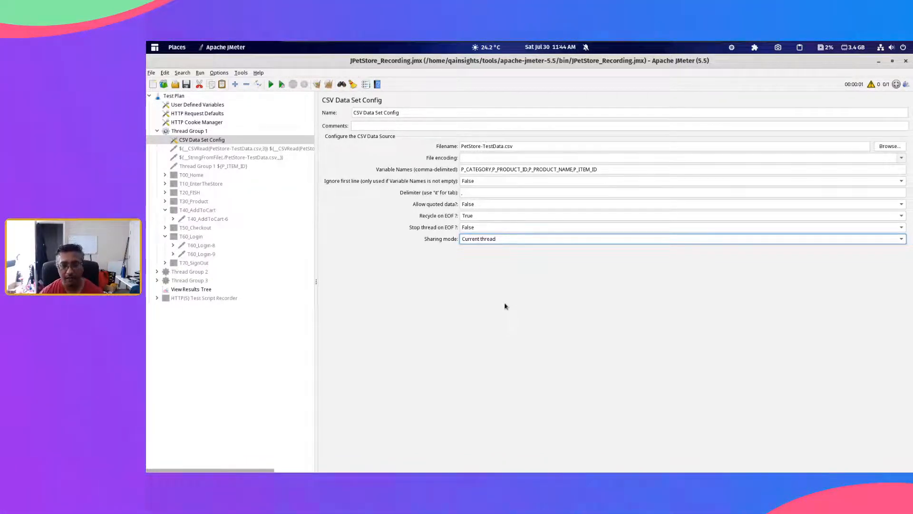
Step: Switch to Firefox and find the Sharing mode description in the Apache JMeter user manual's CSV Data Set Config reference
key("alt+Tab")
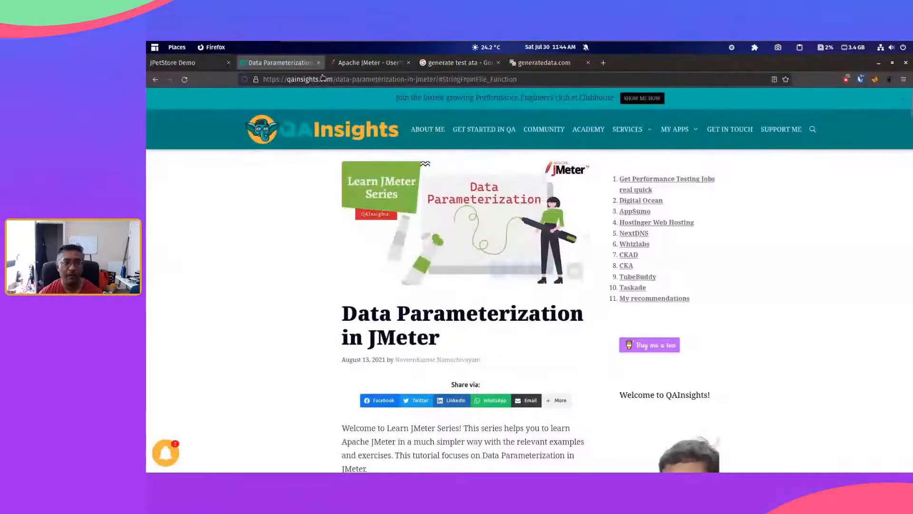
left_click(386, 64)
scroll(430, 199, "down", 20)
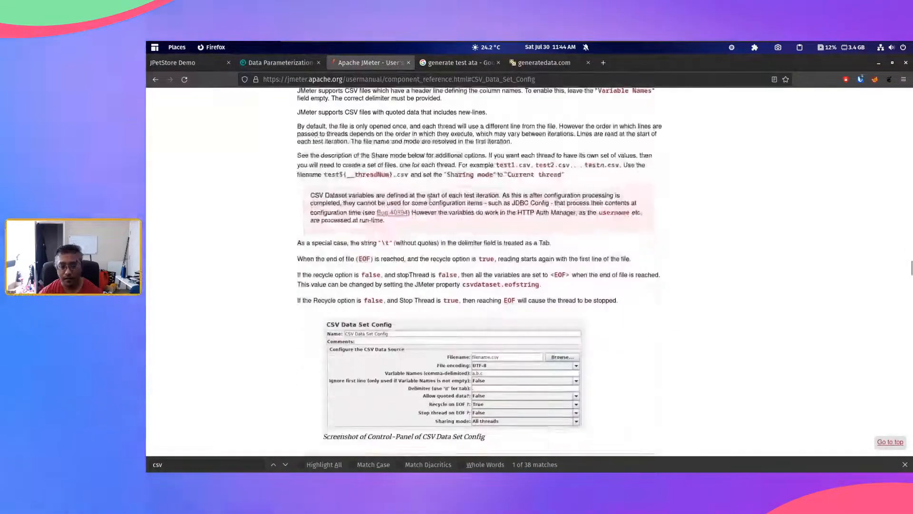
scroll(430, 199, "up", 8)
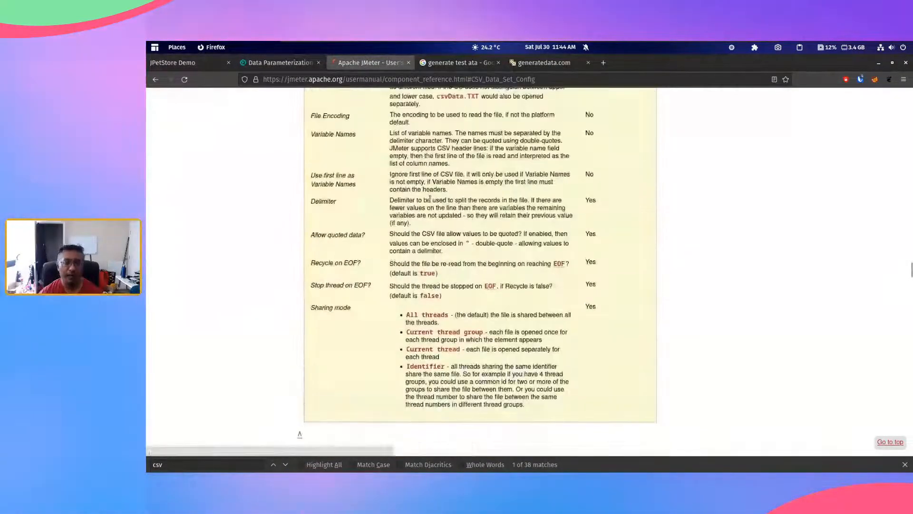
scroll(430, 199, "down", 2)
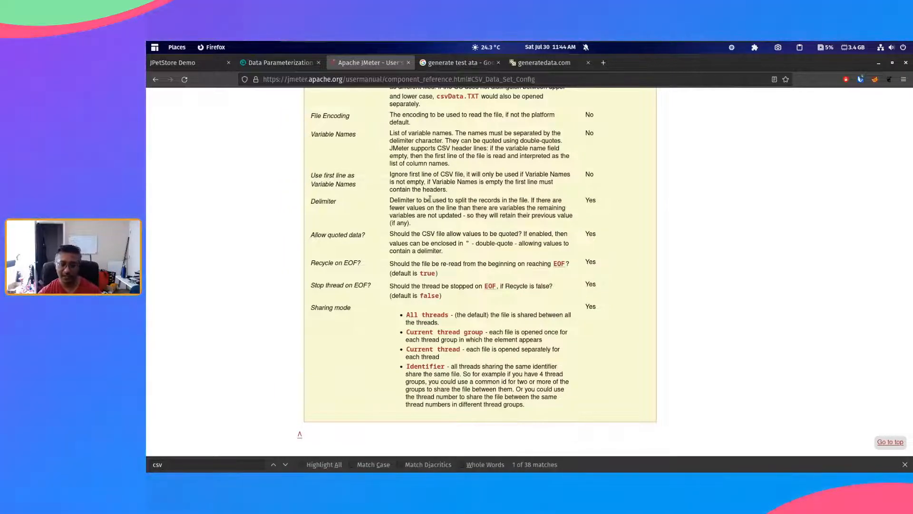
scroll(494, 262, "down", 2)
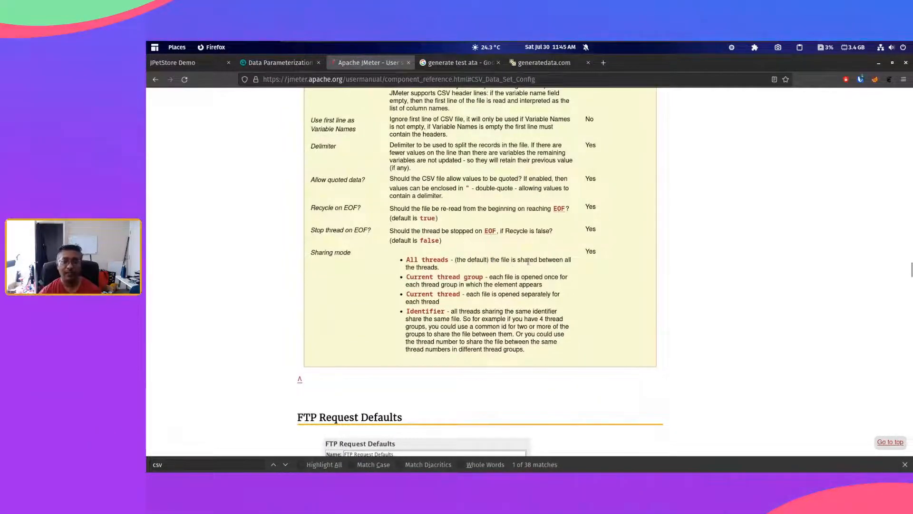
Step: Read the manual's Current thread group and Current thread descriptions, highlighting their text, then switch back to JMeter
left_click_drag(436, 267, 549, 279)
left_click(519, 282)
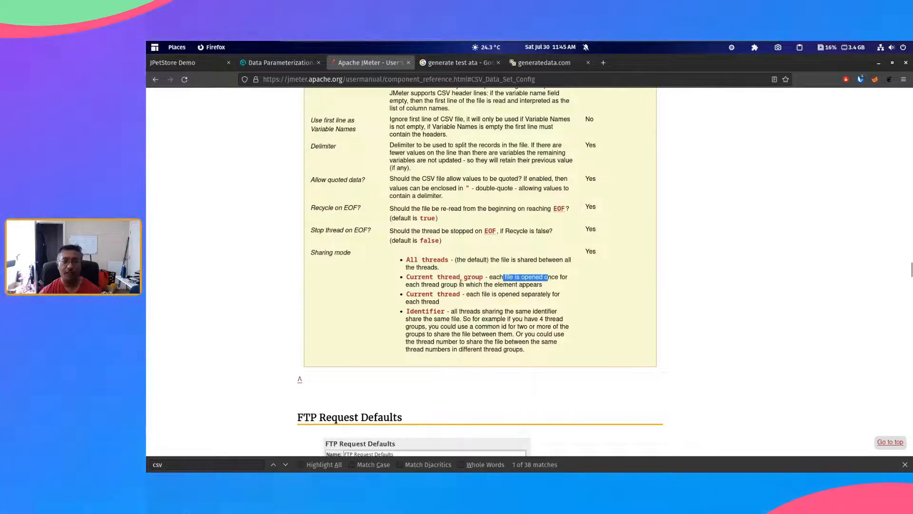
left_click_drag(461, 285, 423, 284)
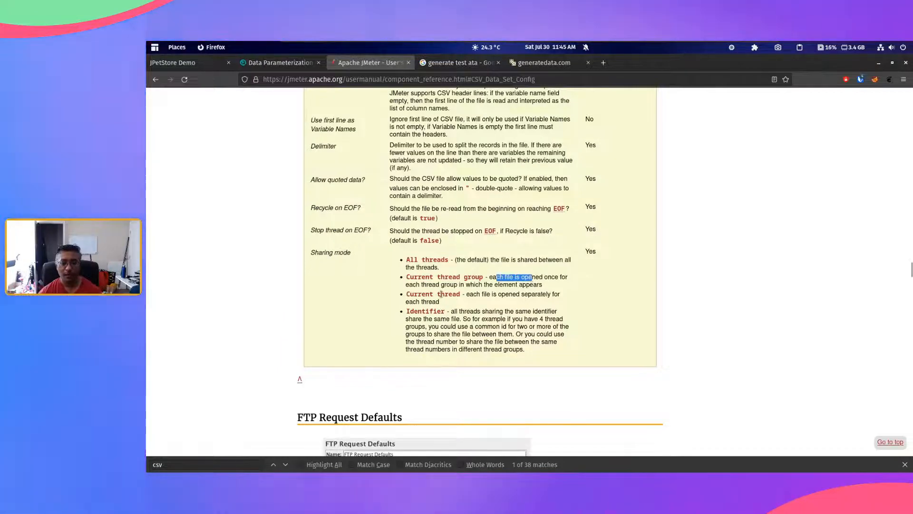
left_click_drag(477, 294, 556, 293)
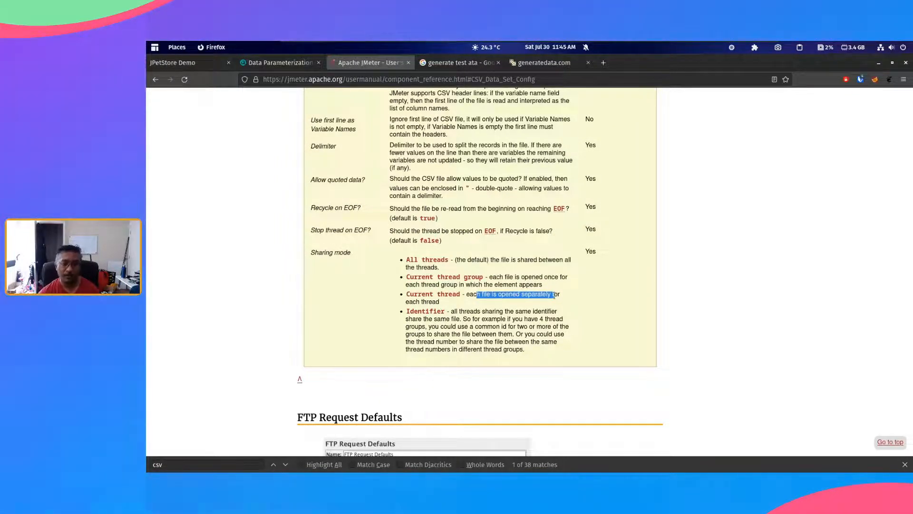
triple_click(538, 295)
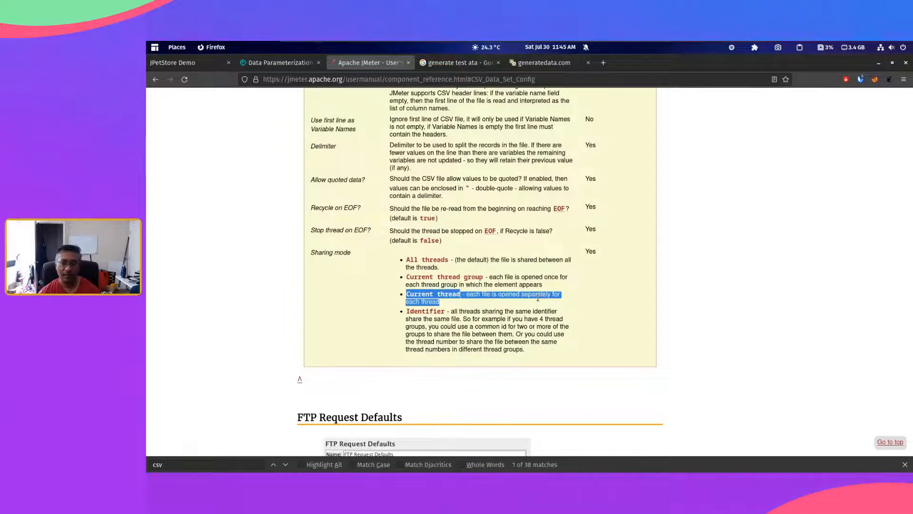
double_click(538, 297)
left_click(499, 335)
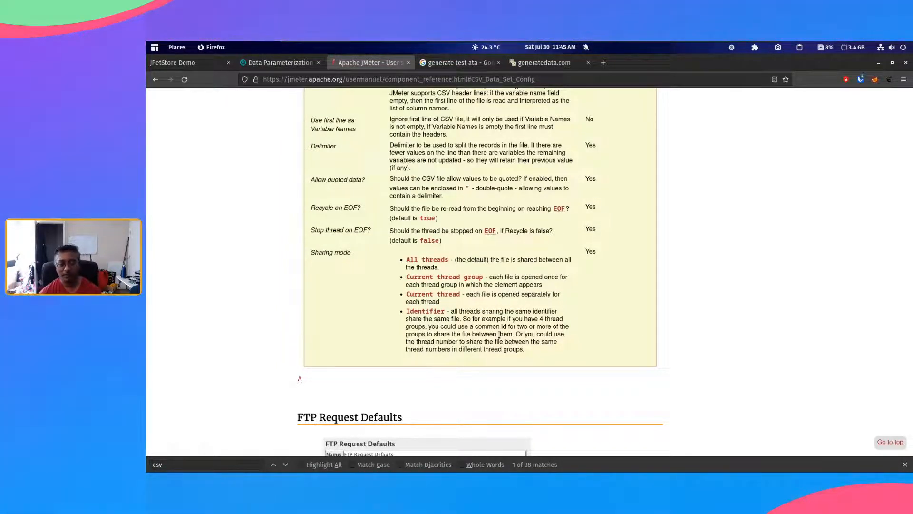
key("alt+Tab")
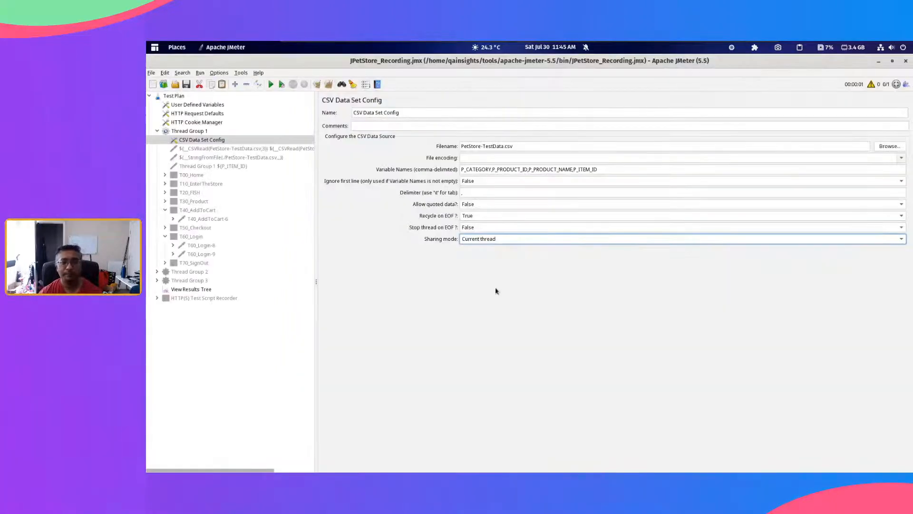
Step: Enable Thread Group 2 and Thread Group 3, and set the Loop Count to 2 in all three thread groups
left_click(198, 274)
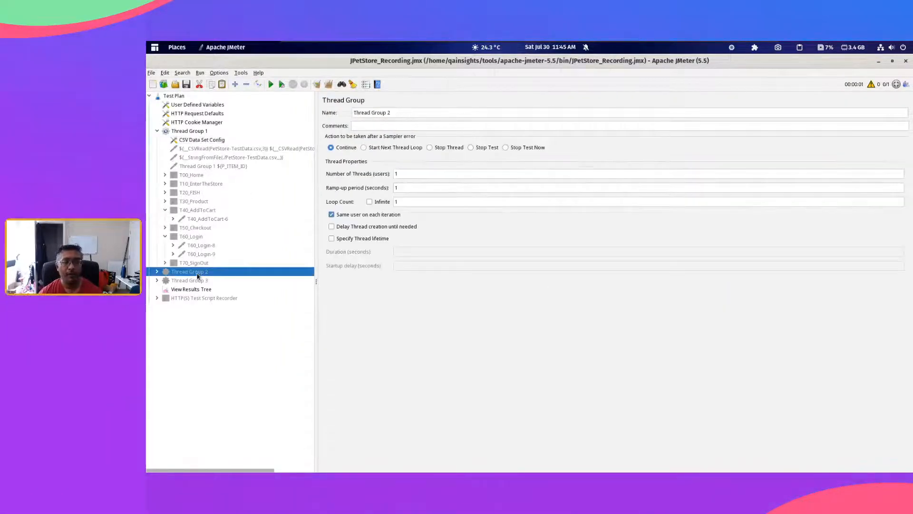
left_click(205, 280)
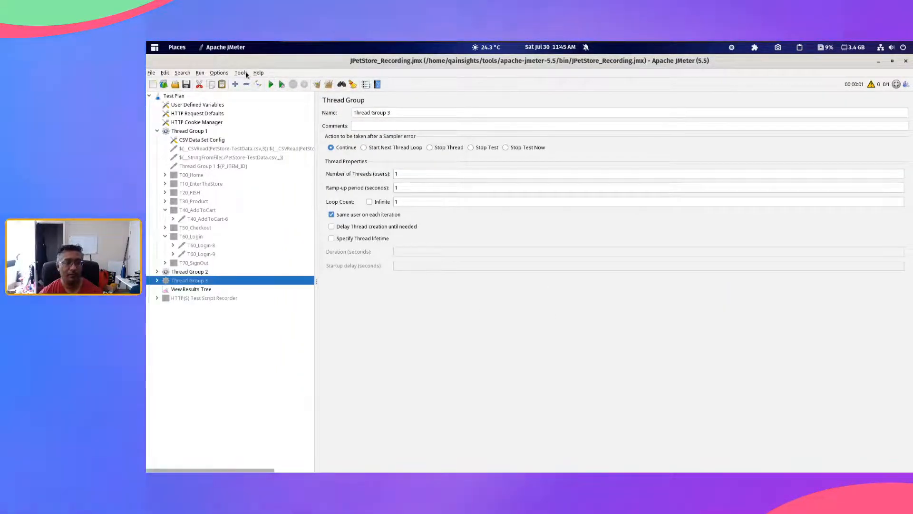
left_click(189, 130)
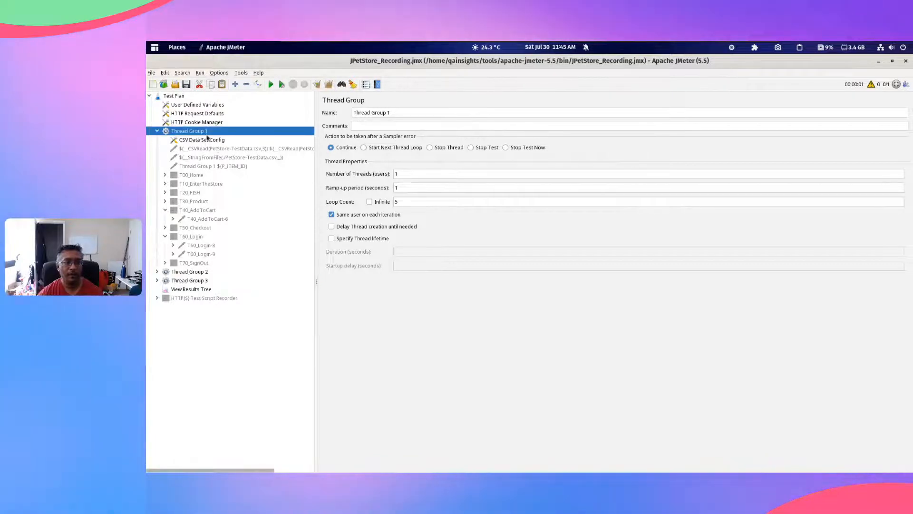
double_click(397, 202)
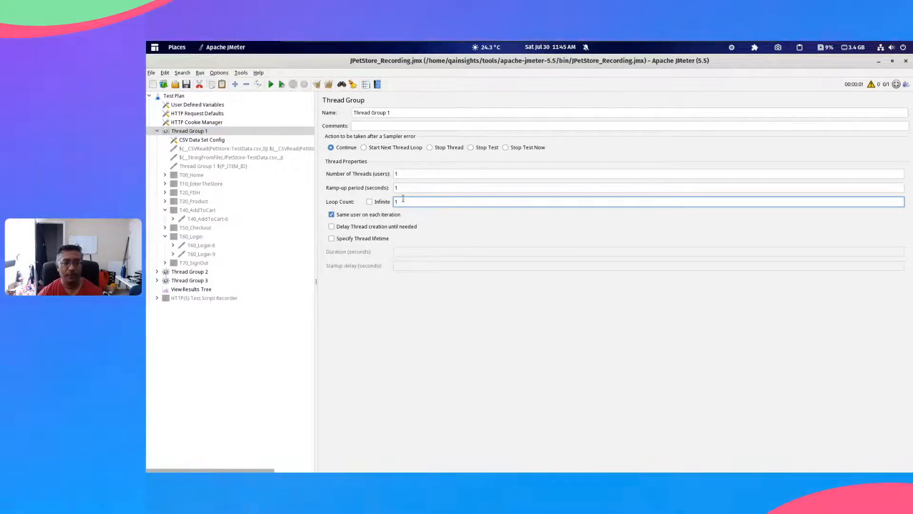
left_click(402, 174)
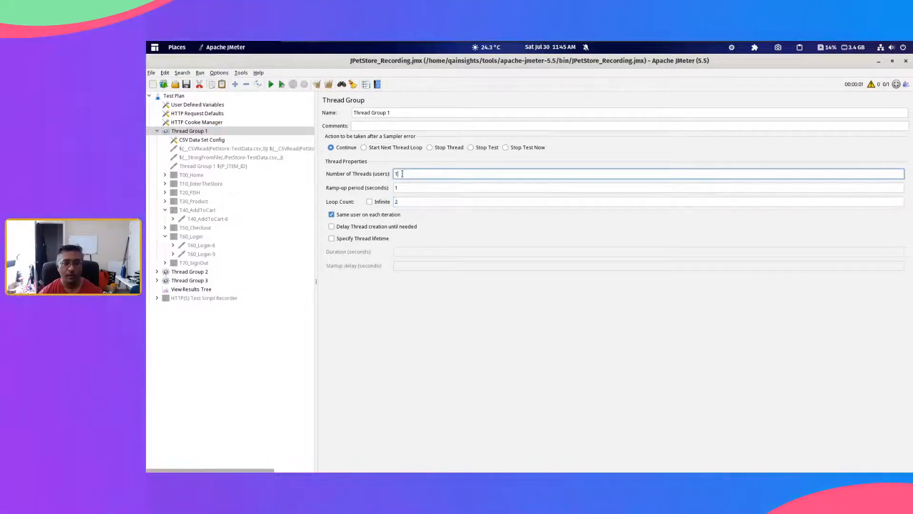
left_click_drag(412, 190, 390, 204)
left_click(189, 272)
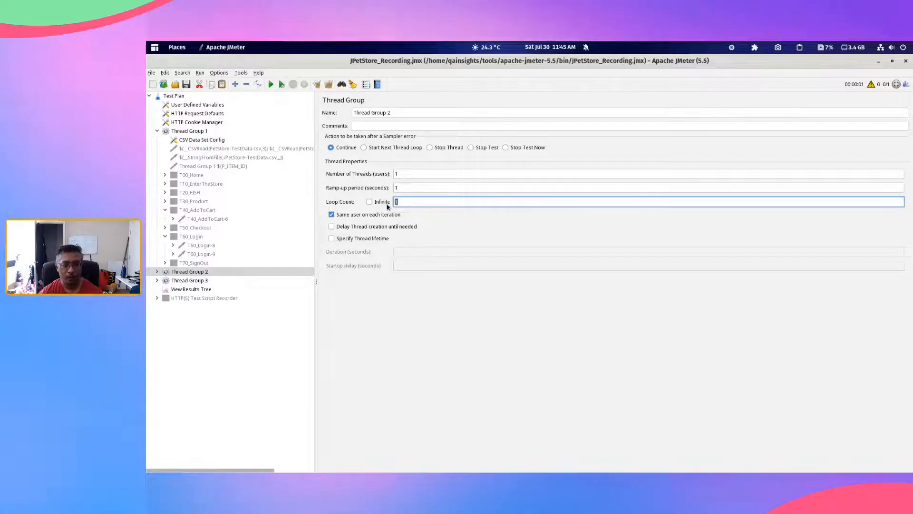
left_click(247, 280)
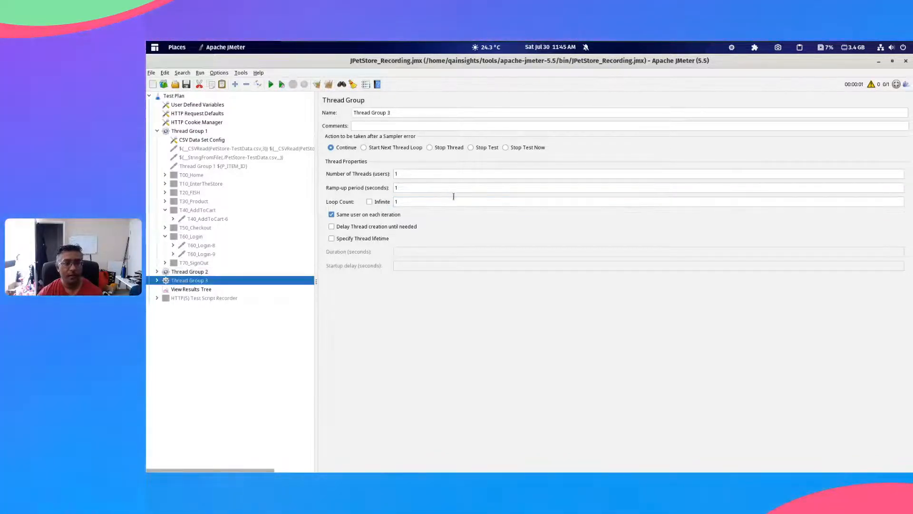
left_click_drag(408, 201, 375, 204)
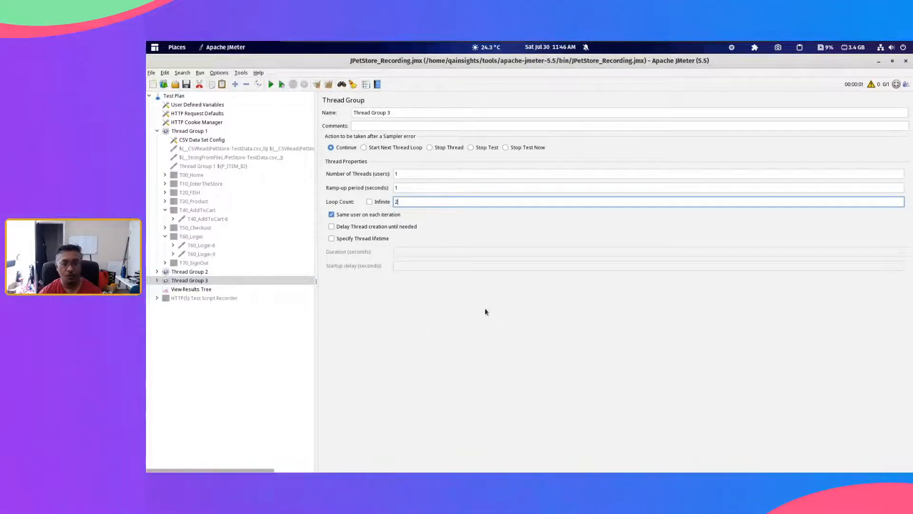
Step: Expand Thread Groups 2 and 3 and review the Sharing mode of each group's CSV Data Set Config
double_click(195, 271)
double_click(198, 386)
scroll(199, 371, "down", 2)
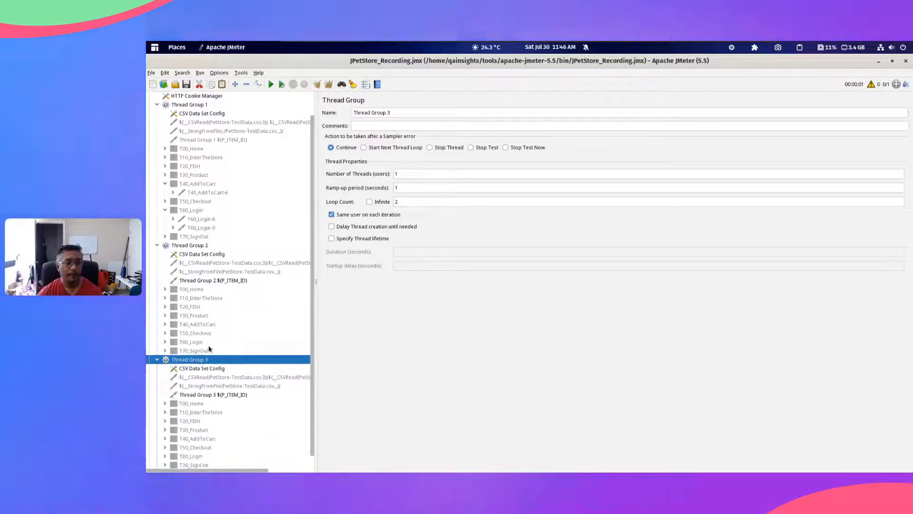
scroll(265, 290, "up", 2)
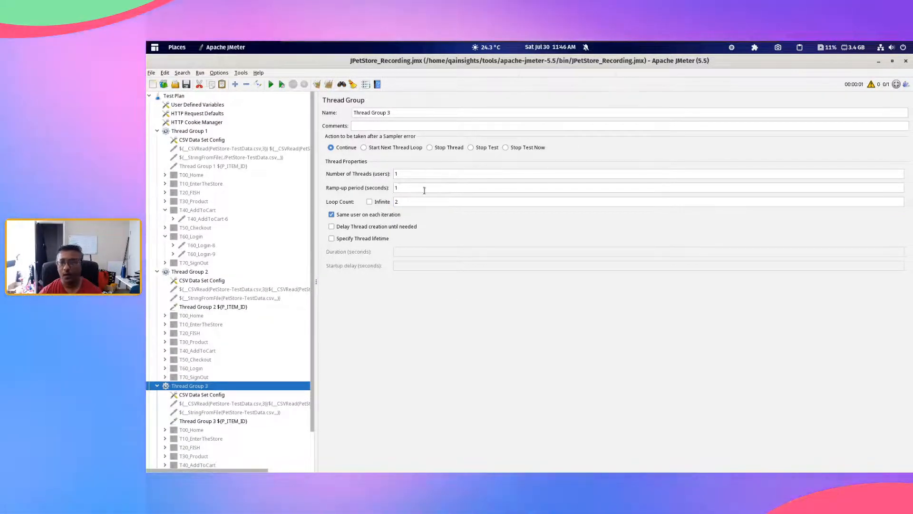
left_click(420, 201)
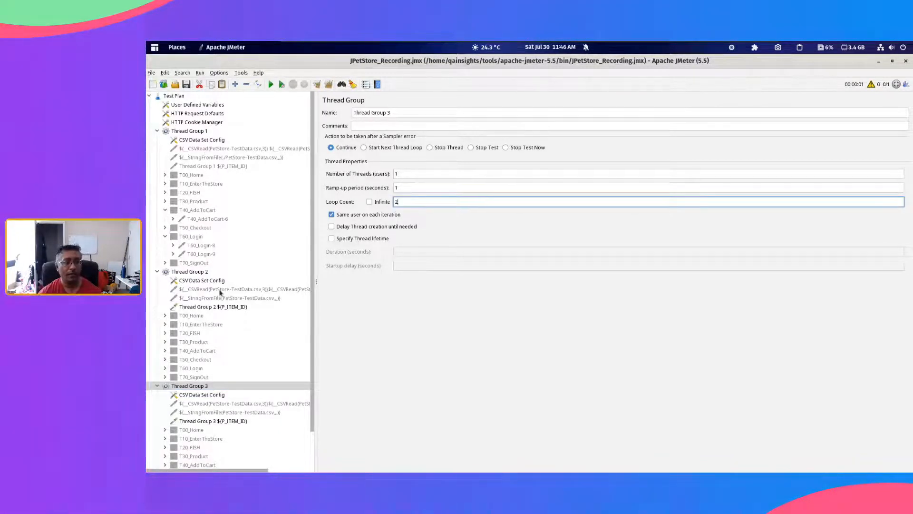
left_click(203, 281)
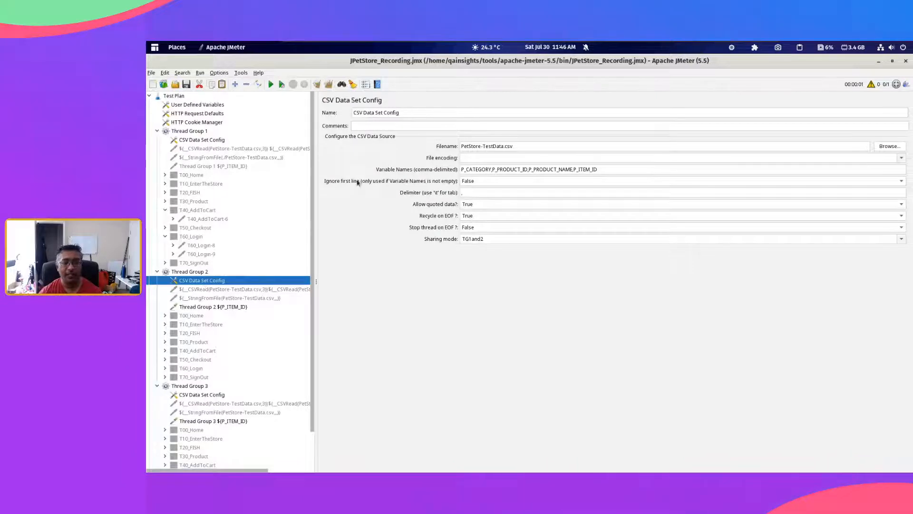
left_click(190, 395)
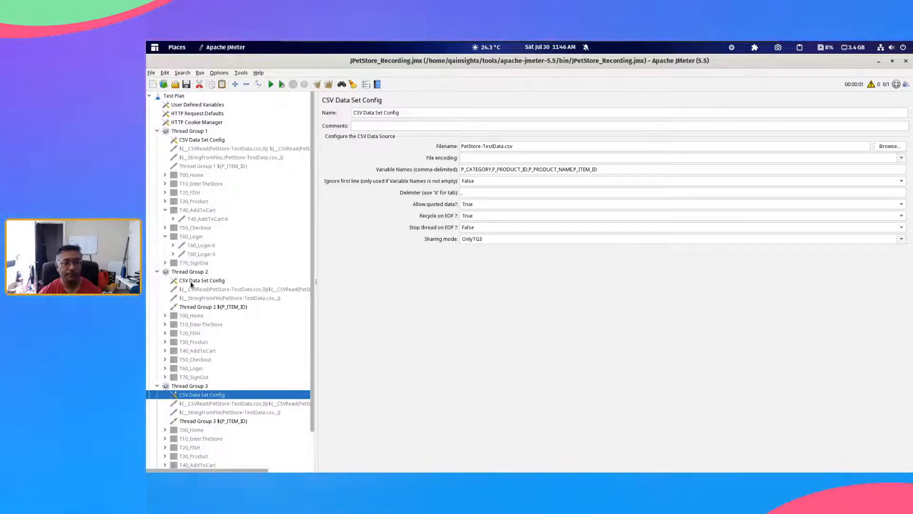
left_click(202, 281)
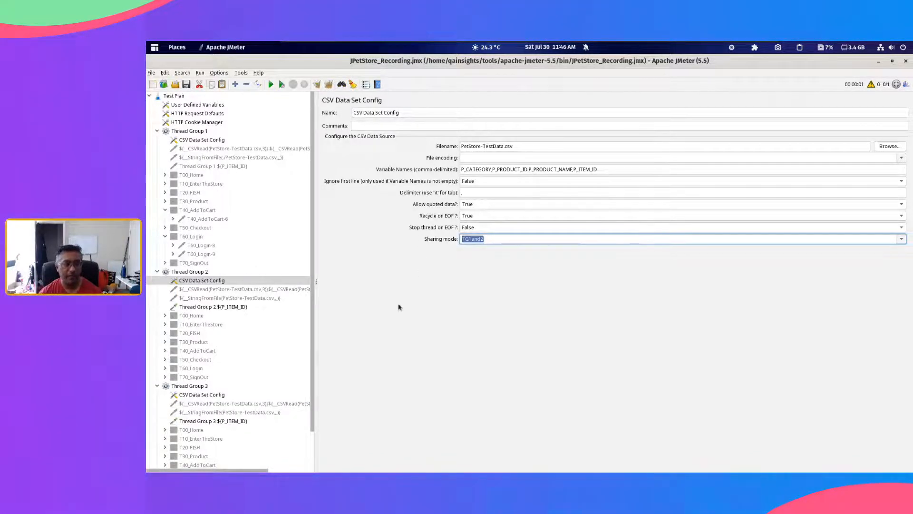
Step: Set the Sharing mode of Thread Group 1's CSV Data Set Config to the custom value TG1and2, using the Edit option
left_click(212, 140)
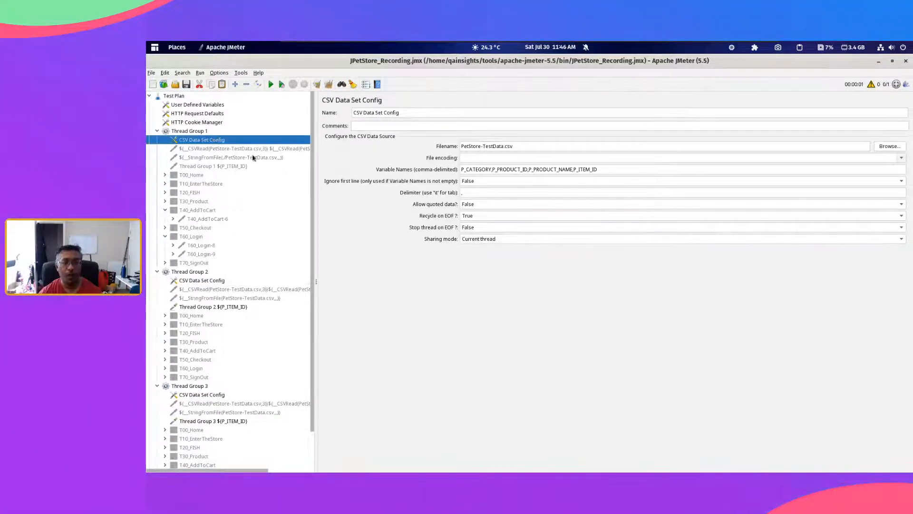
left_click(490, 239)
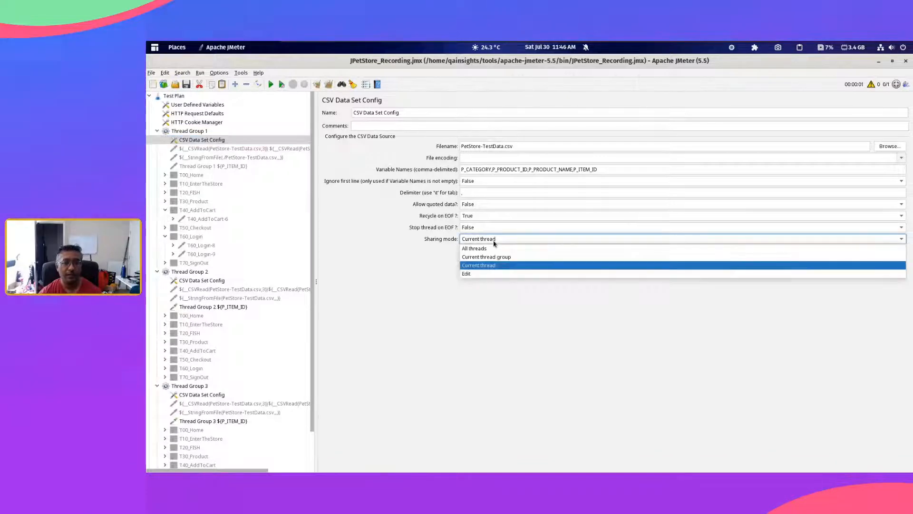
left_click(488, 274)
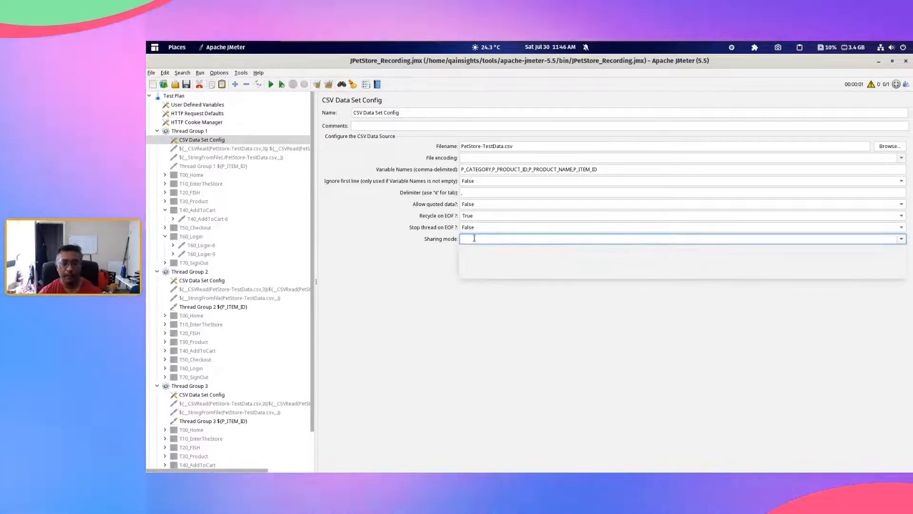
type("TG1and2")
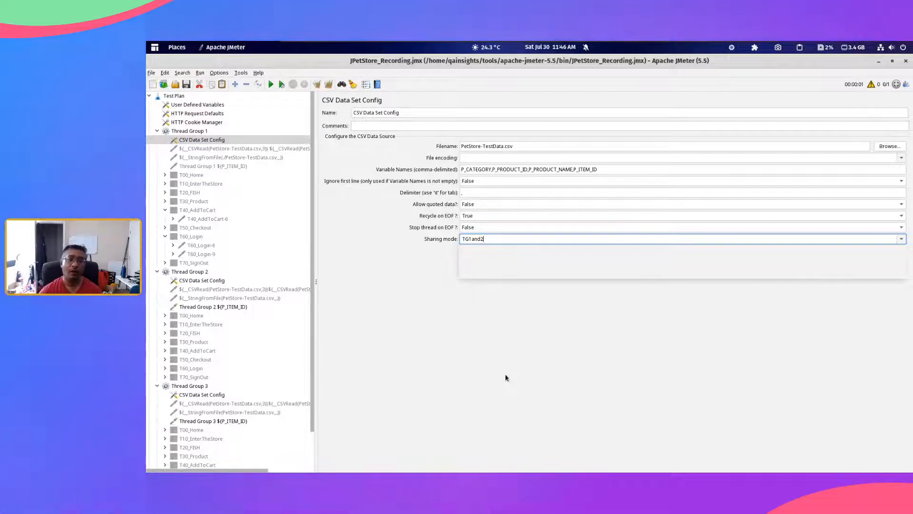
left_click_drag(520, 147, 452, 143)
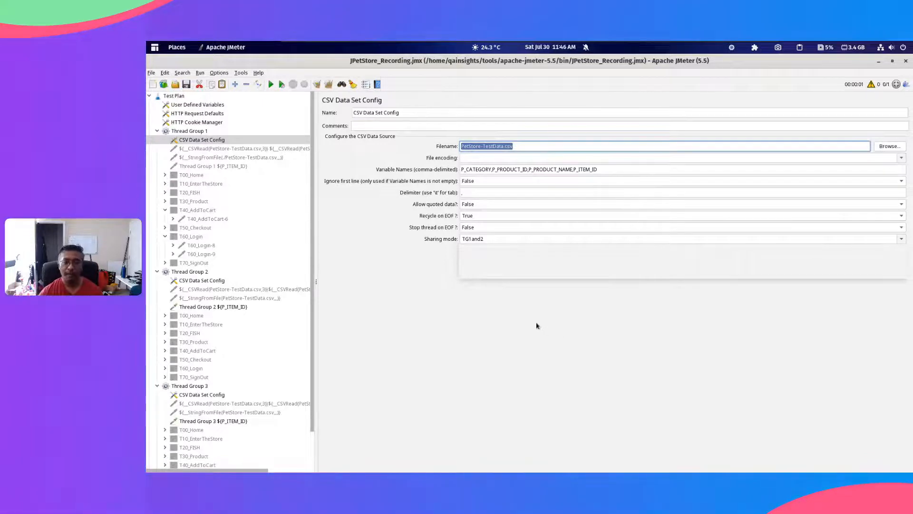
left_click(486, 238)
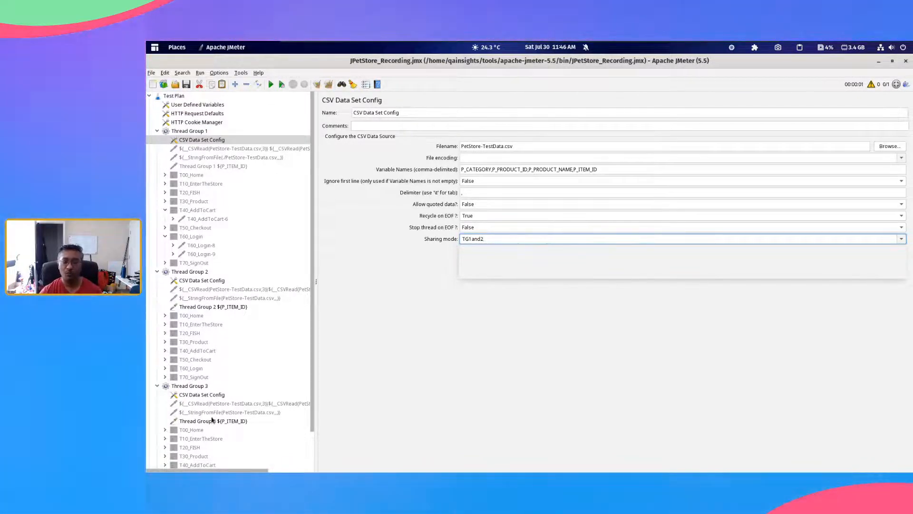
Step: Compare the Sharing mode values in the CSV Data Set Configs of Thread Groups 1, 2 and 3
left_click(199, 397)
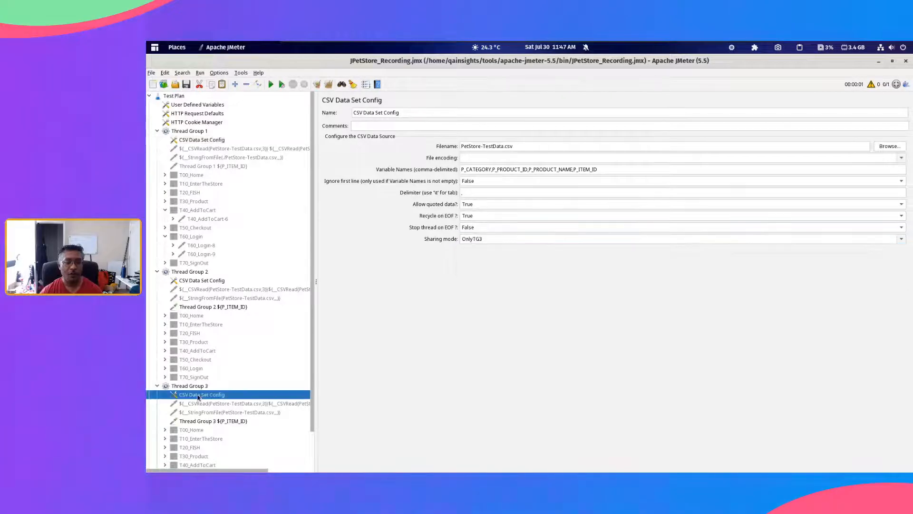
left_click(493, 241)
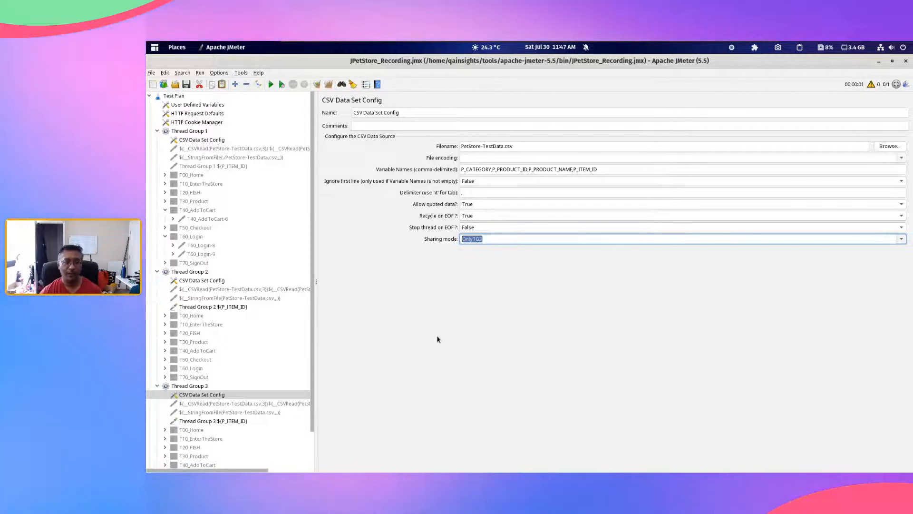
left_click(209, 139)
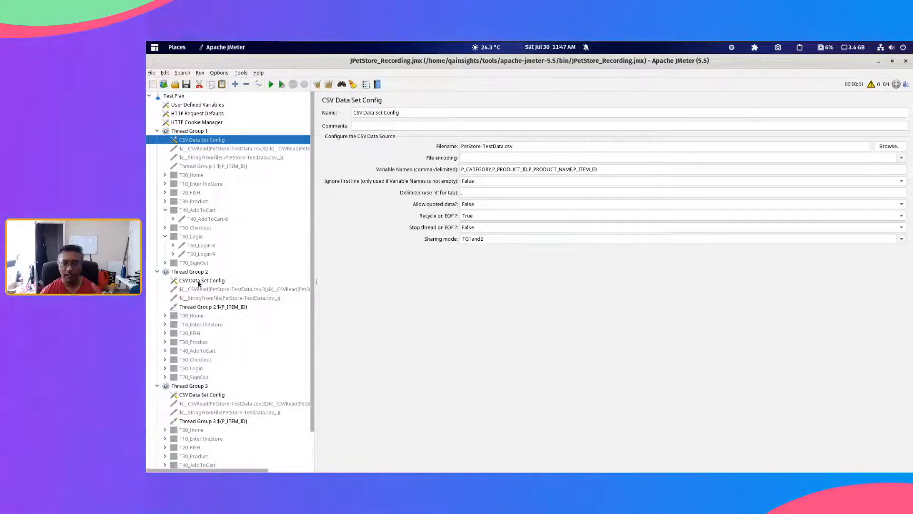
left_click(198, 283)
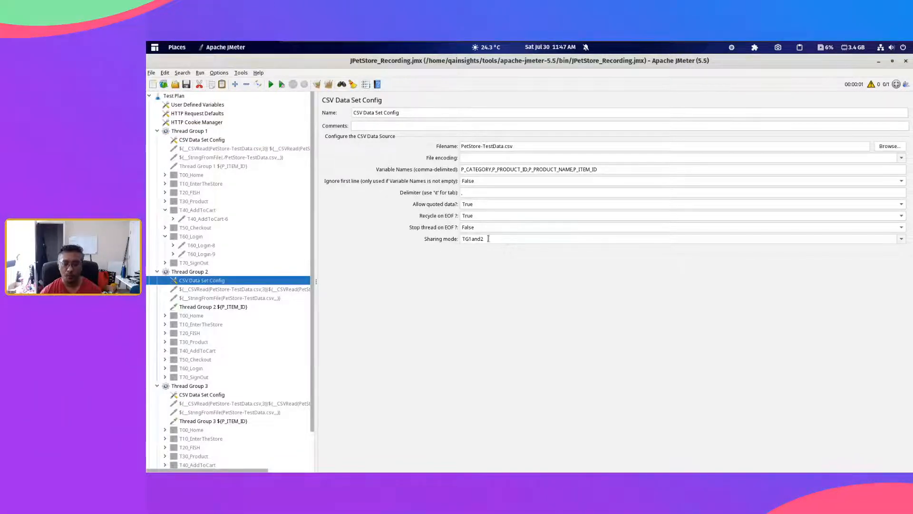
left_click(188, 387)
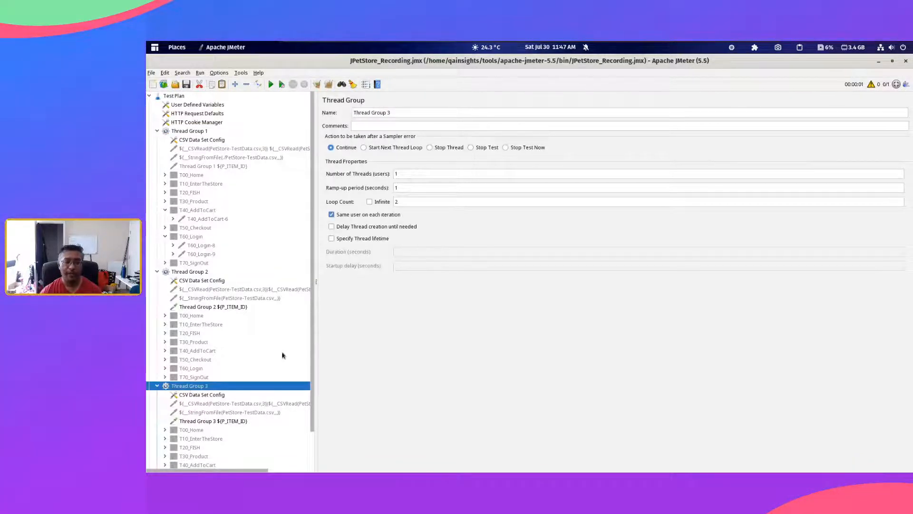
left_click(206, 395)
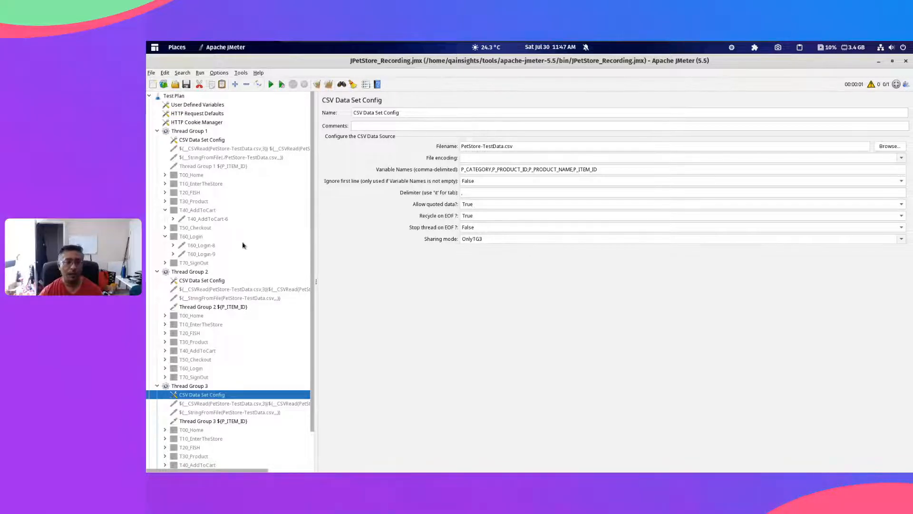
Step: Run the test plan and view its samples in View Results Tree
scroll(204, 334, "down", 2)
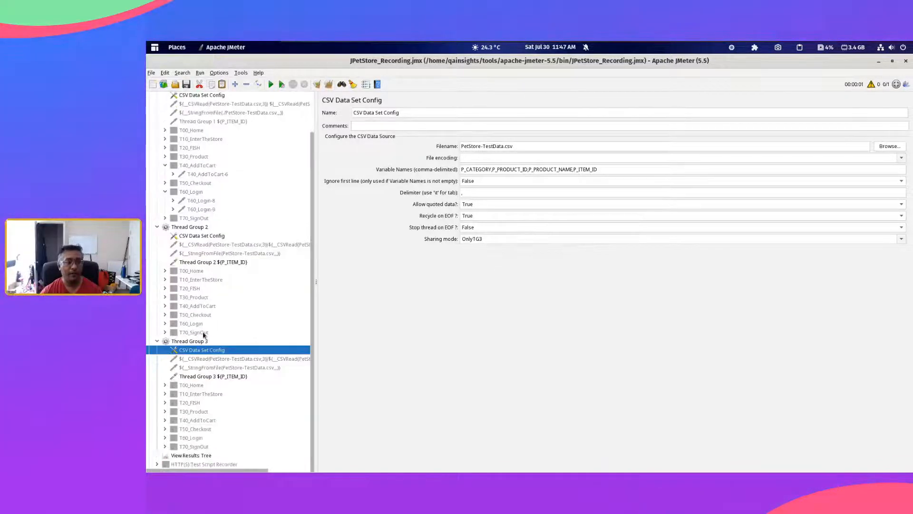
left_click(195, 455)
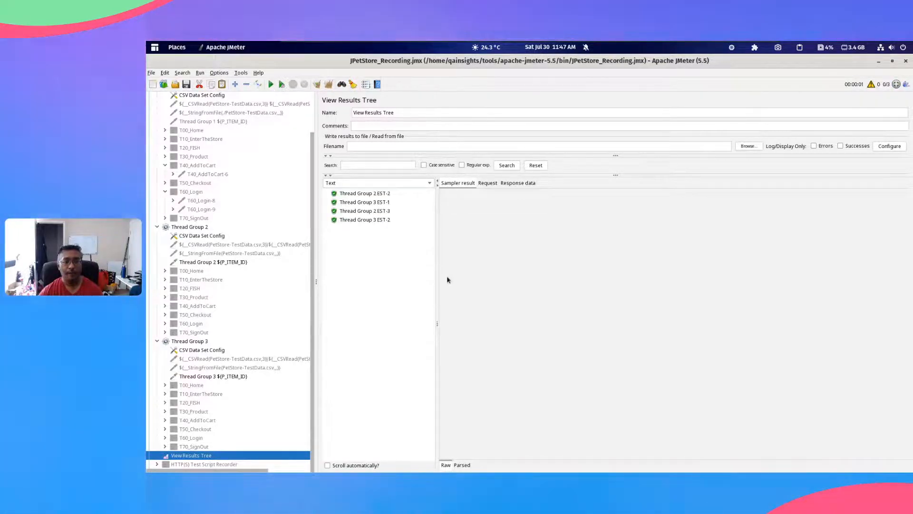
Step: Check Thread Group 1's CSV Data Set Config and enable its Dummy Sampler named Thread Group 1 ${P_ITEM_ID}
scroll(200, 143, "up", 2)
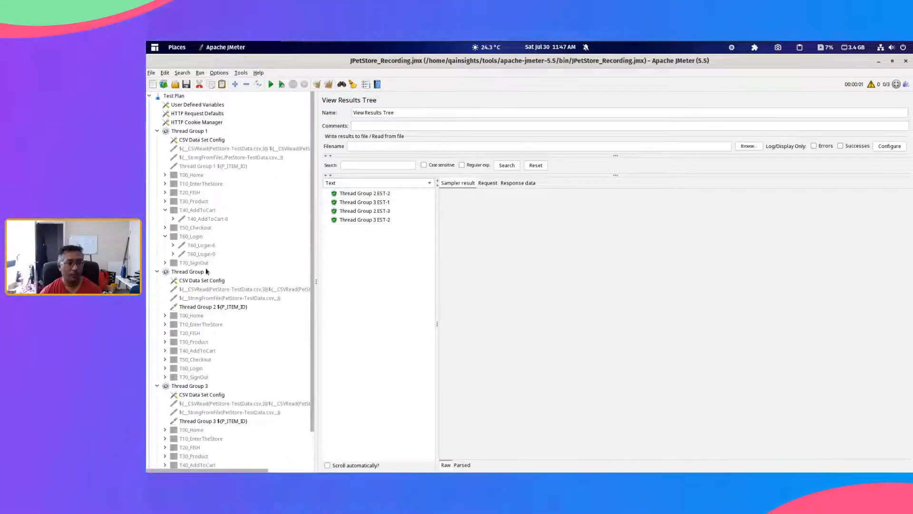
left_click(200, 141)
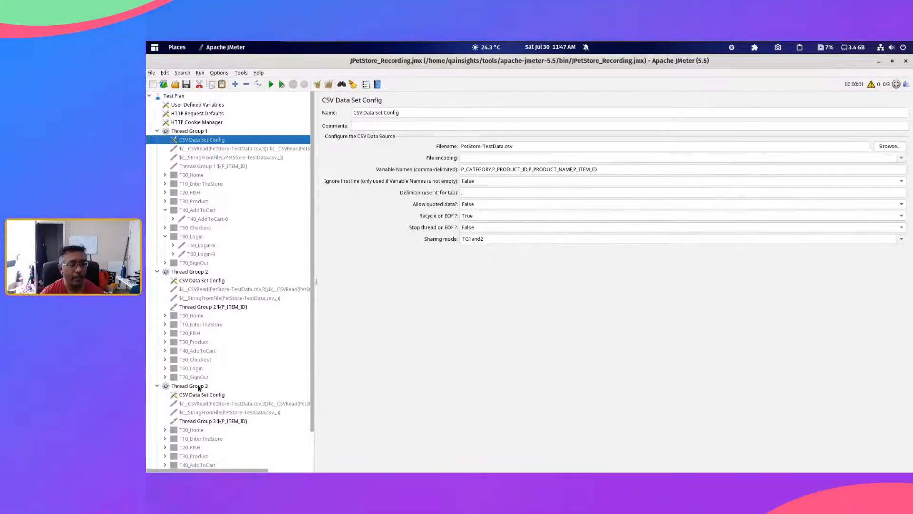
left_click(214, 166)
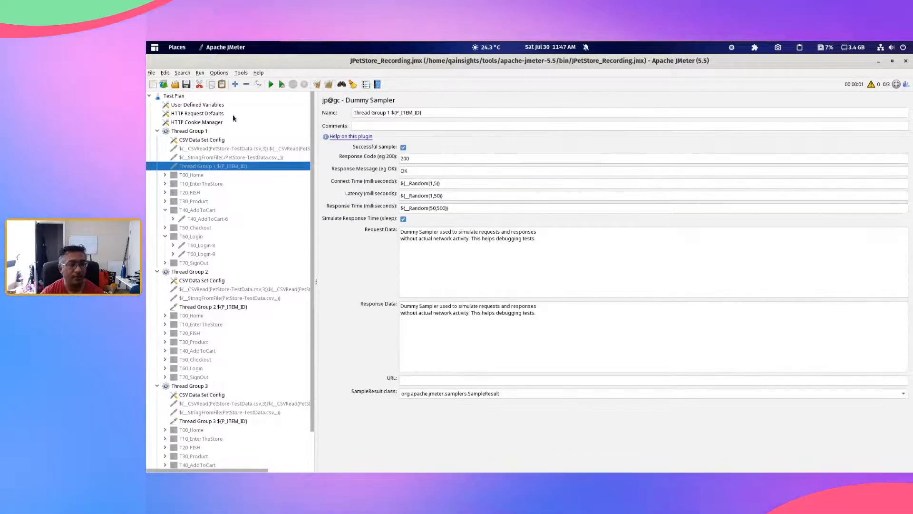
Step: Rerun the test plan with cleared results and inspect the Thread Group 1 and Thread Group 2 samples in View Results Tree
scroll(228, 436, "down", 2)
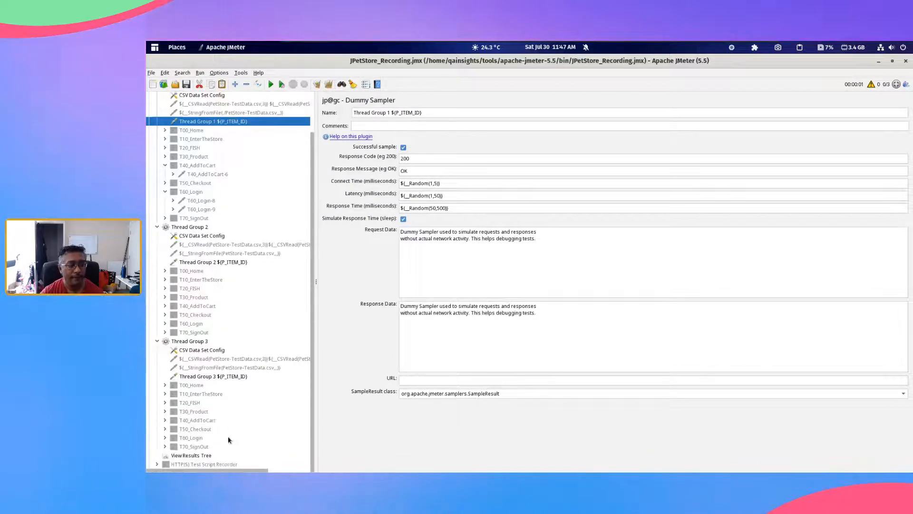
left_click(200, 456)
left_click(328, 85)
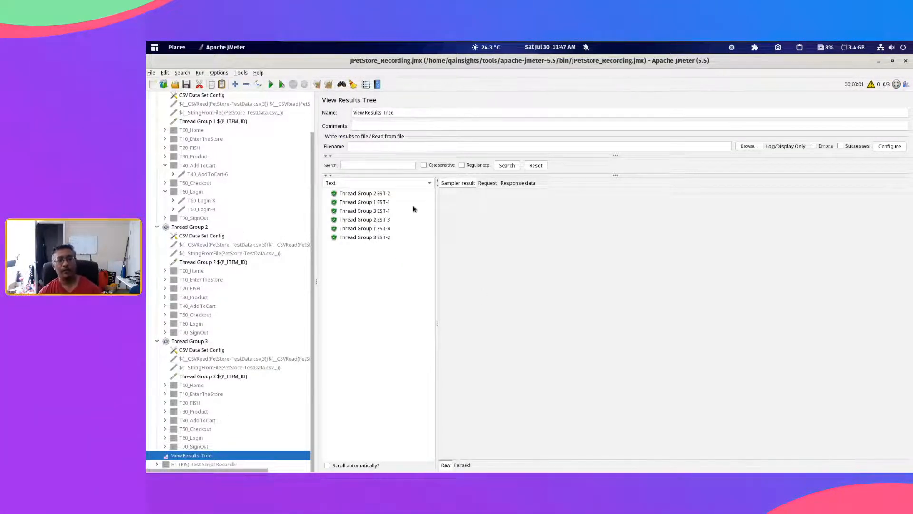
left_click(383, 204)
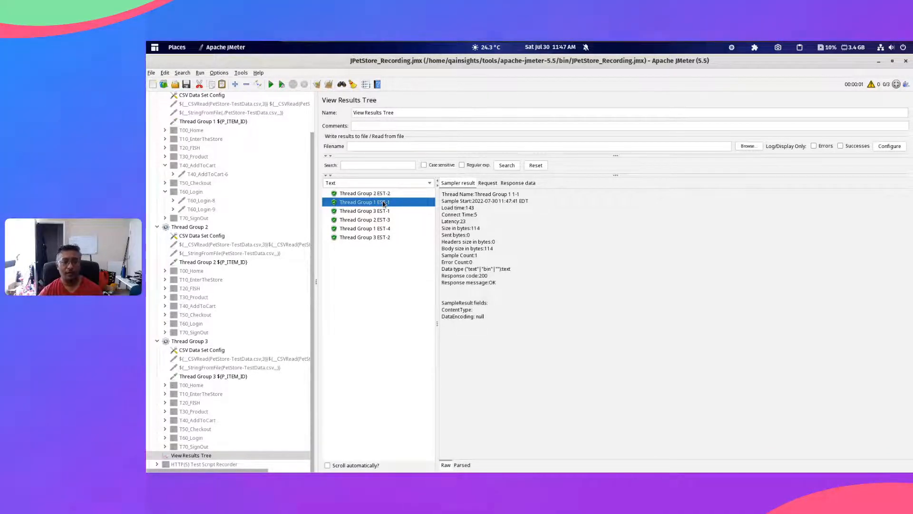
key("Up")
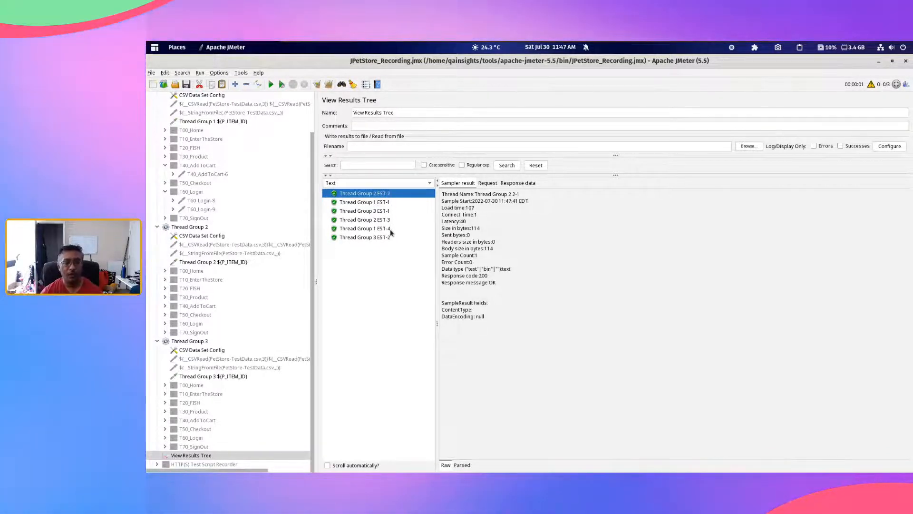
Step: Compare the thread group samples in View Results Tree with the first three rows of PetStore-TestData.csv in the text editor
left_click(390, 228)
left_click(390, 221)
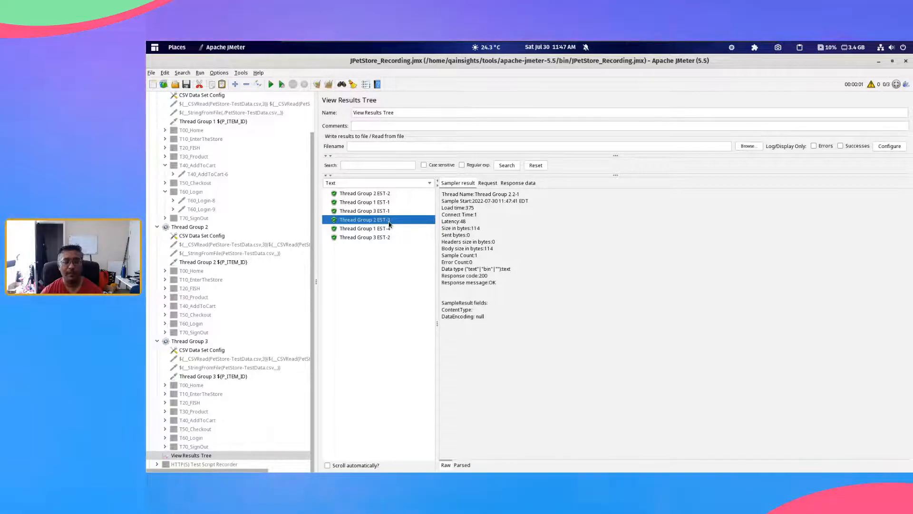
key("alt+Tab")
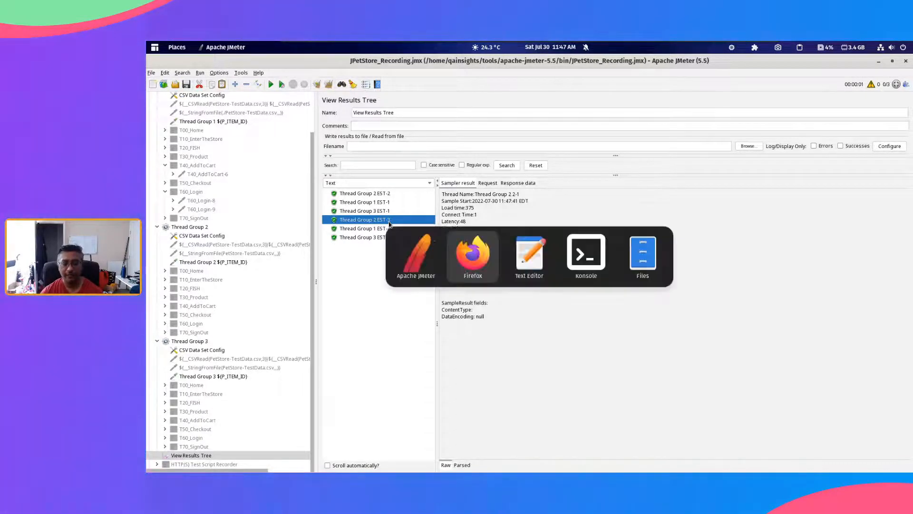
key("alt+Tab")
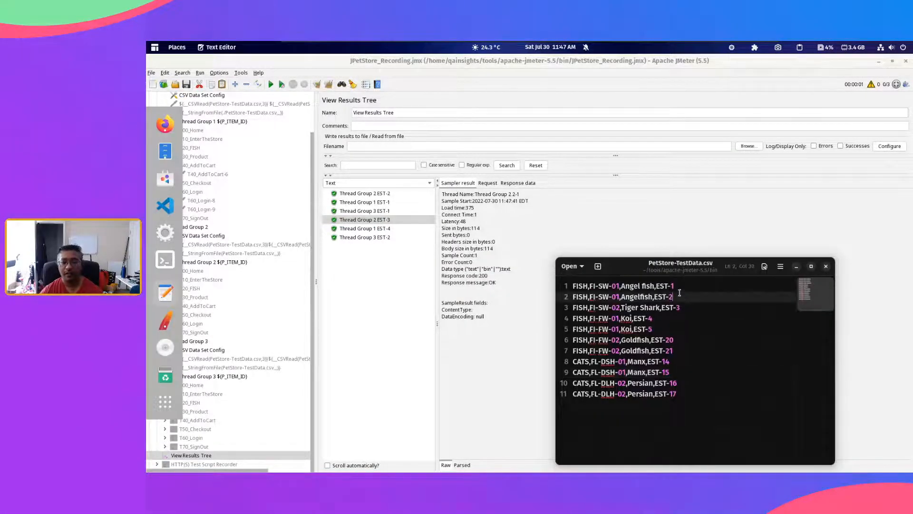
left_click(685, 286)
left_click_drag(685, 286, 580, 289)
left_click(672, 296, "shift")
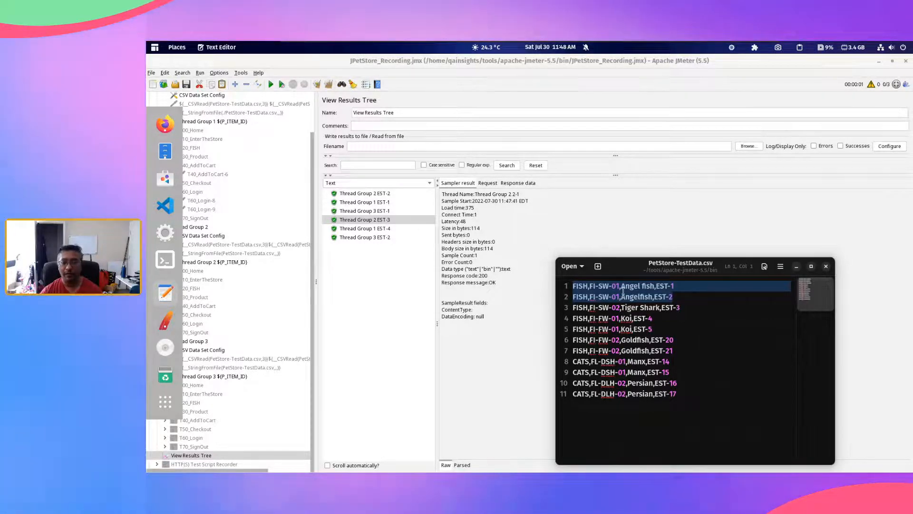
left_click_drag(623, 291, 677, 297)
left_click(687, 309)
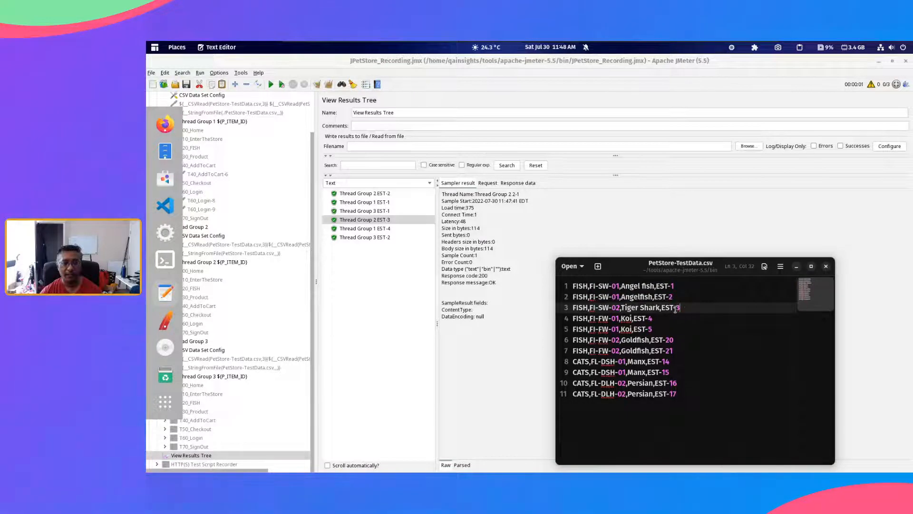
Step: Back in JMeter, set the Loop Count to 1 for Thread Groups 1, 2 and 3
left_click(249, 210)
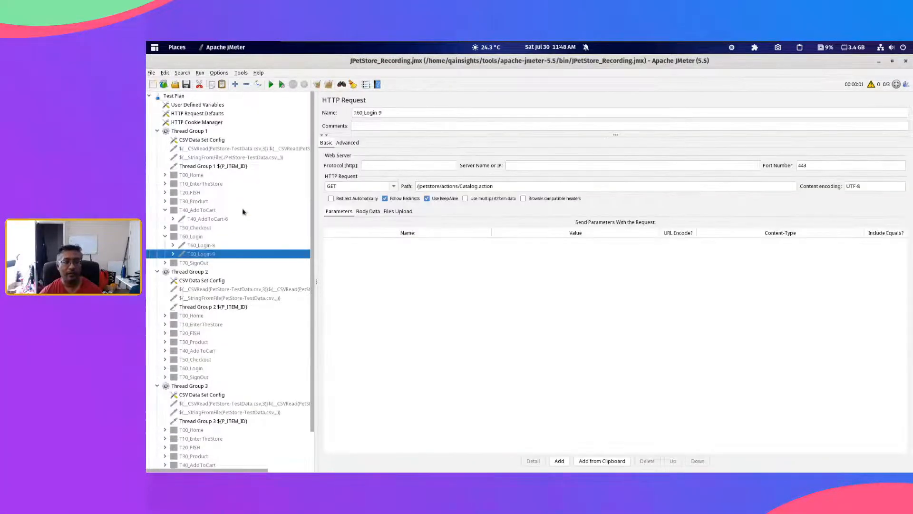
left_click(193, 133)
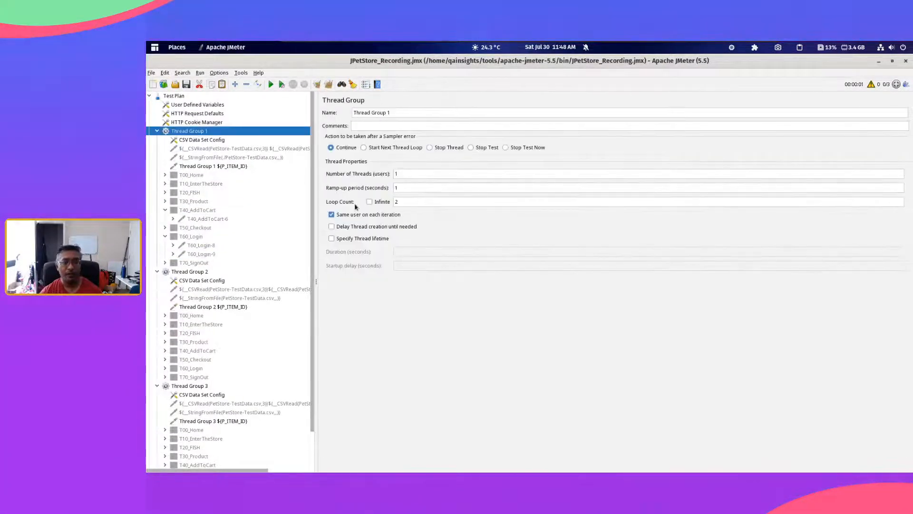
left_click(399, 203)
key("BackSpace")
type("1")
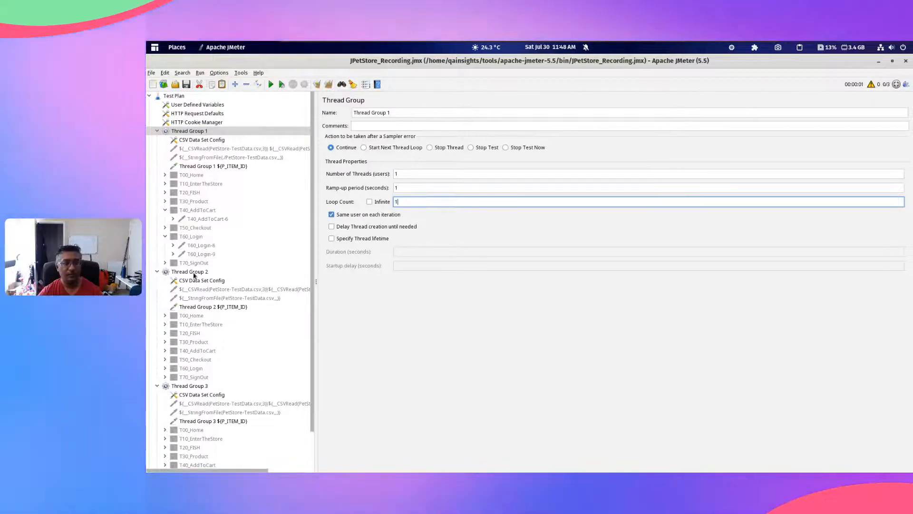
left_click(194, 274)
scroll(229, 381, "down", 2)
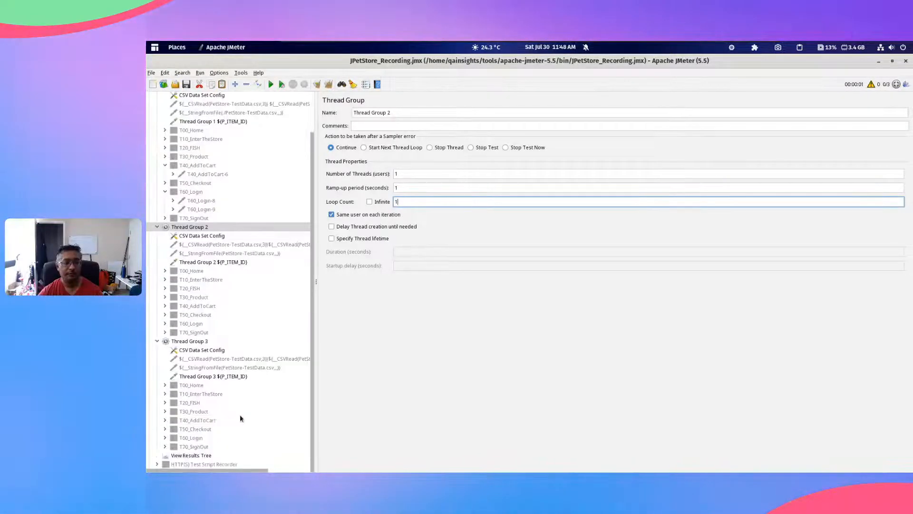
left_click(190, 341)
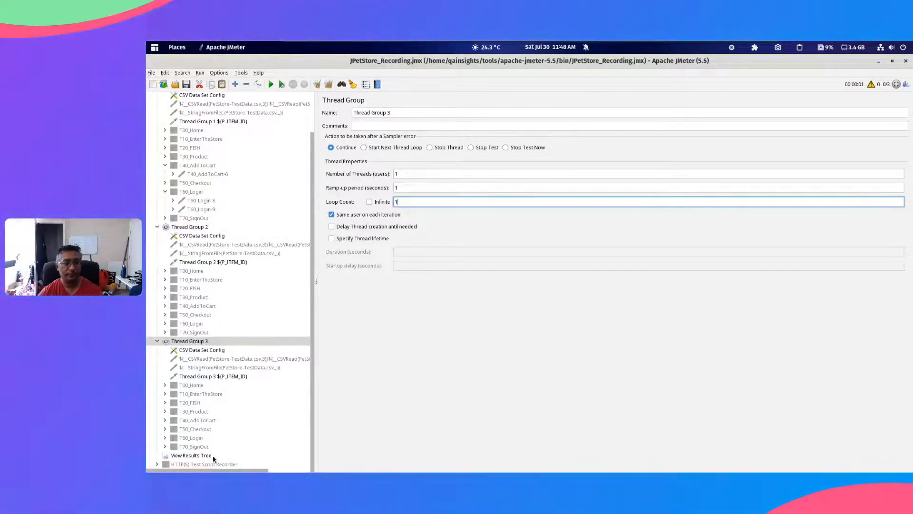
Step: Clear the earlier samples from View Results Tree and rerun the test plan
left_click(214, 457)
left_click(329, 85)
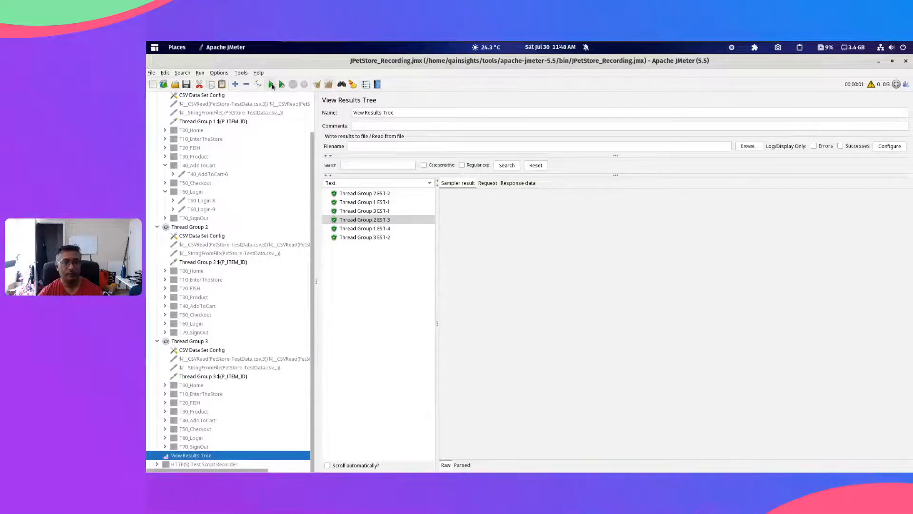
left_click(270, 84)
Step: Switch to the text editor and match the new samples to the first three rows of PetStore-TestData.csv
key("alt+Tab")
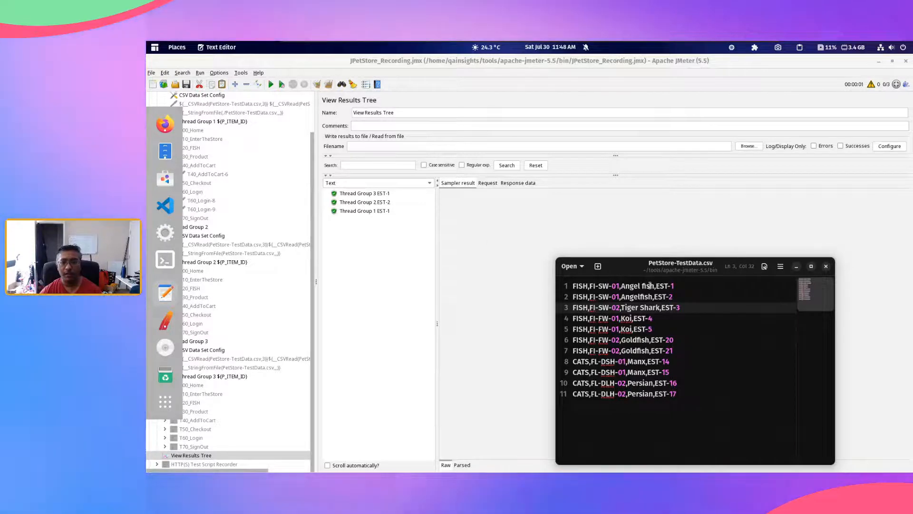
left_click_drag(674, 286, 621, 286)
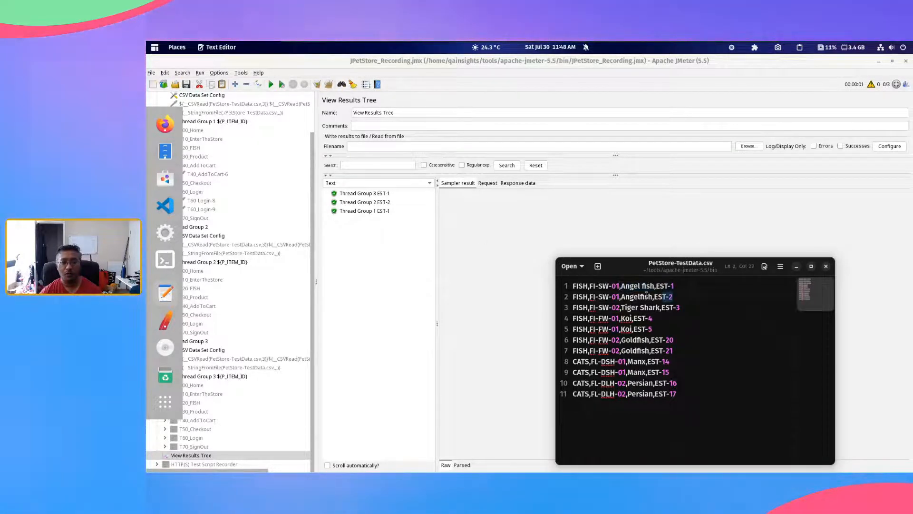
left_click_drag(674, 296, 612, 296)
left_click_drag(689, 307, 631, 286)
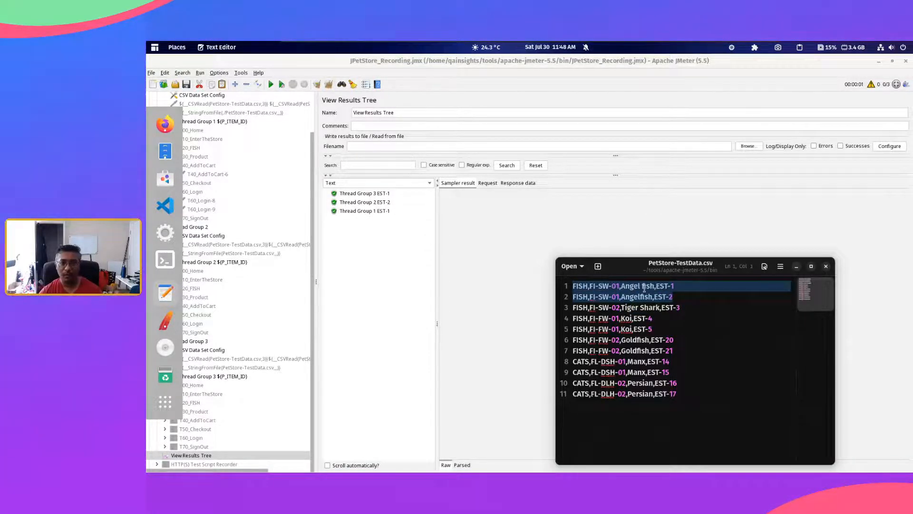
left_click(689, 305)
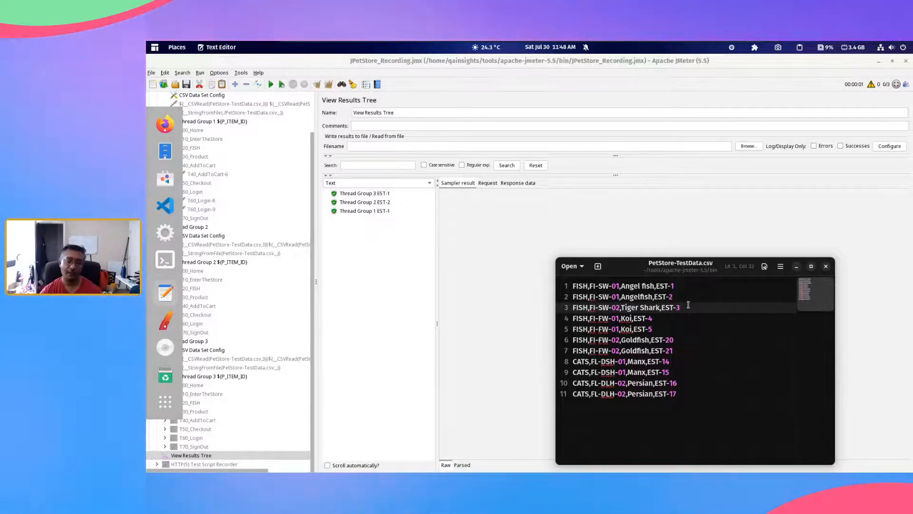
Step: In JMeter, check Thread Group 1's CSV Data Set Config, then collapse and disable Thread Groups 2 and 3
left_click(480, 257)
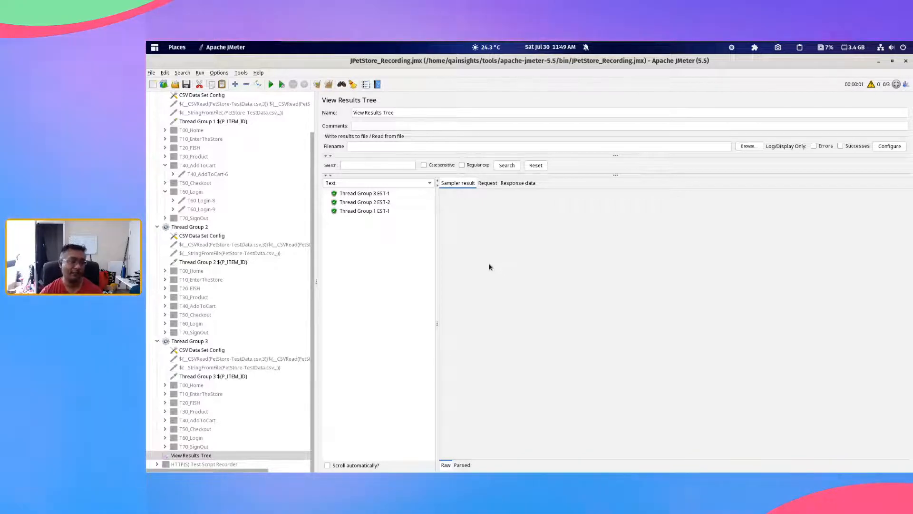
scroll(208, 181, "up", 2)
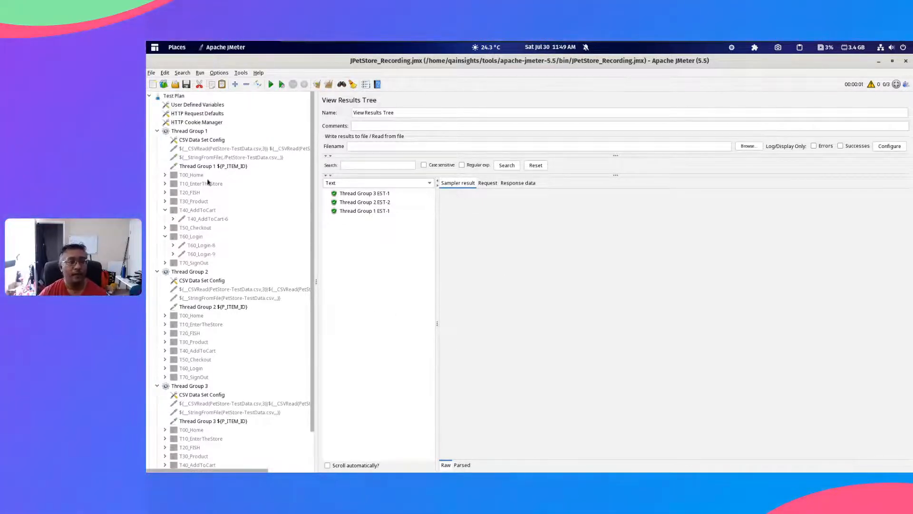
left_click(203, 141)
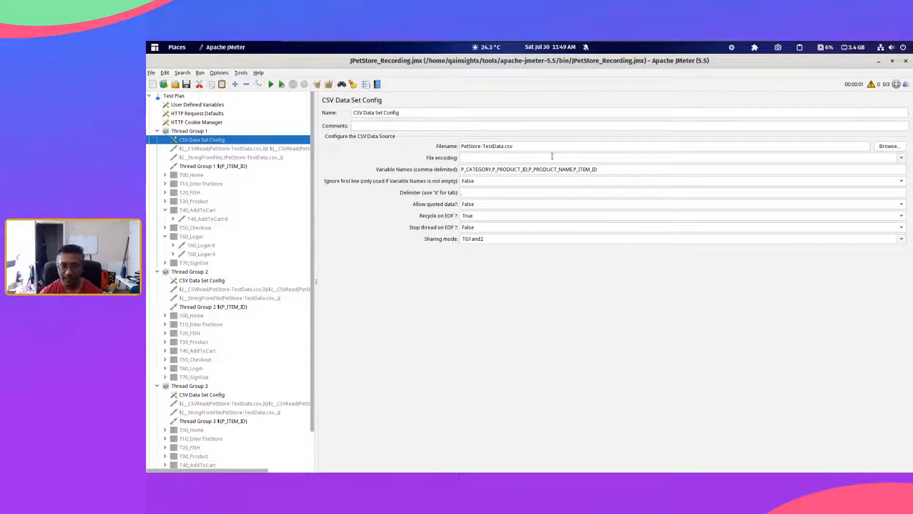
double_click(188, 272)
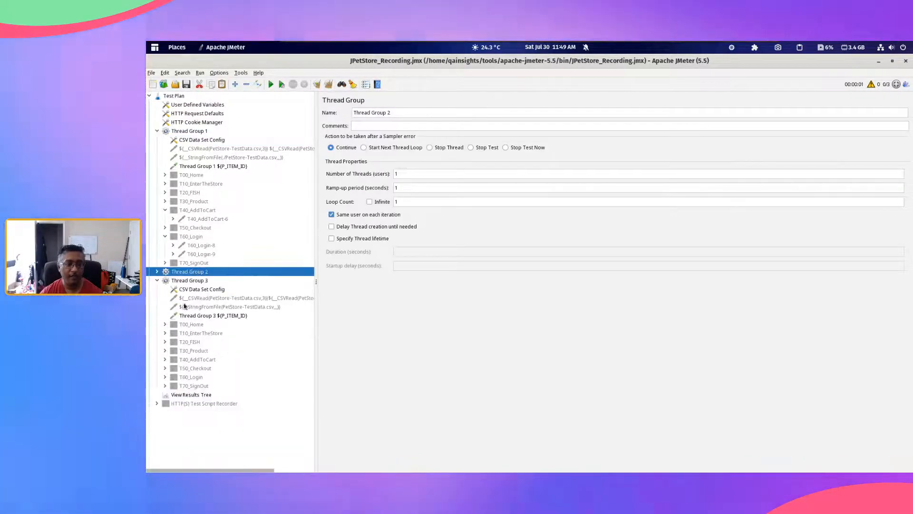
left_click(186, 280)
double_click(186, 281)
left_click(188, 272, "shift")
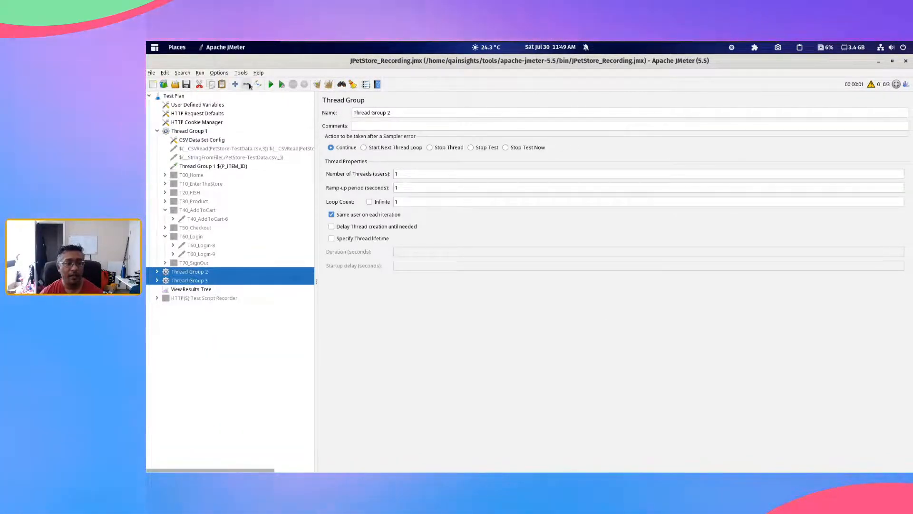
left_click(259, 84)
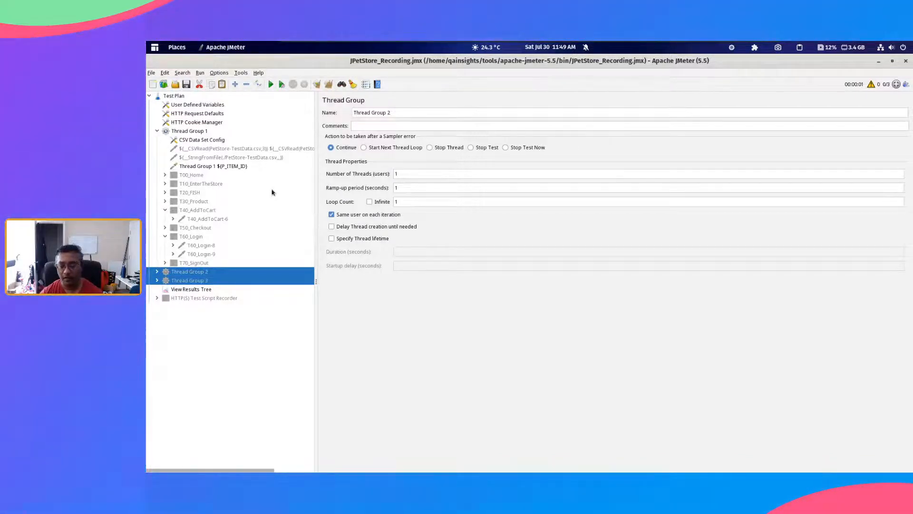
Step: Disable Thread Group 1's Dummy Sampler named Thread Group 1 ${P_ITEM_ID} and review the group's CSV Data Set Config
left_click(195, 176)
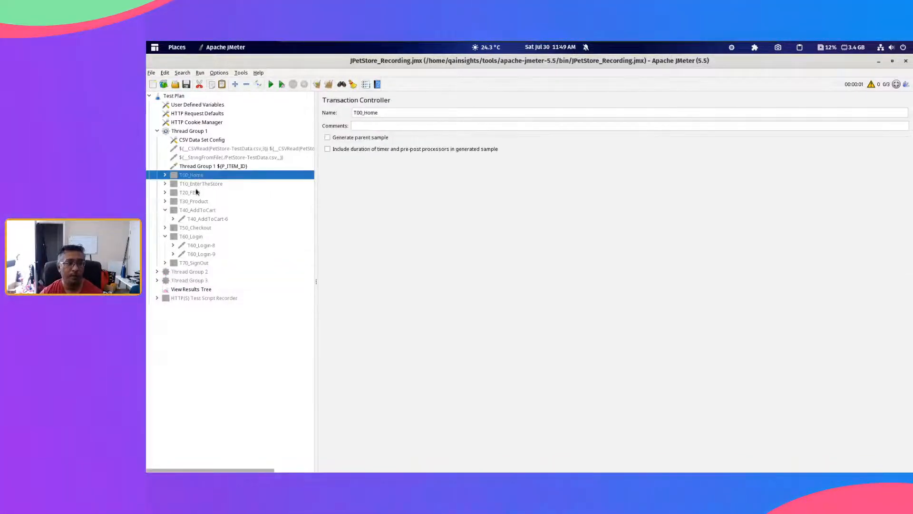
left_click(228, 166)
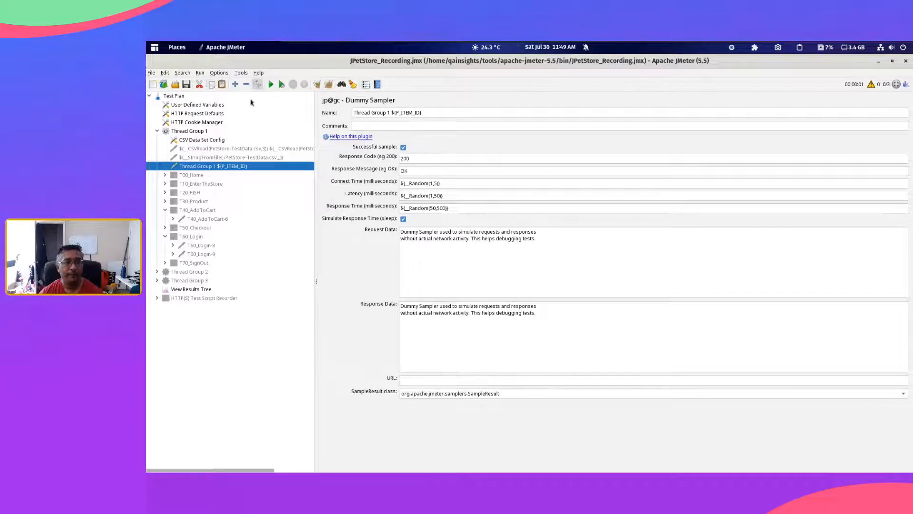
left_click(202, 141)
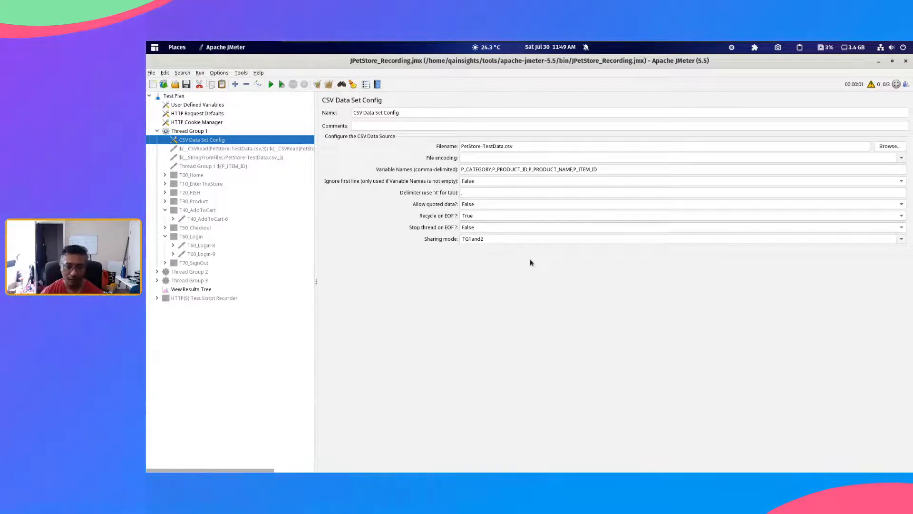
Step: Enable the Transaction Controllers T00_Home, T10_EnterTheStore and T20_FISH in Thread Group 1
left_click(195, 176)
left_click(193, 193, "shift")
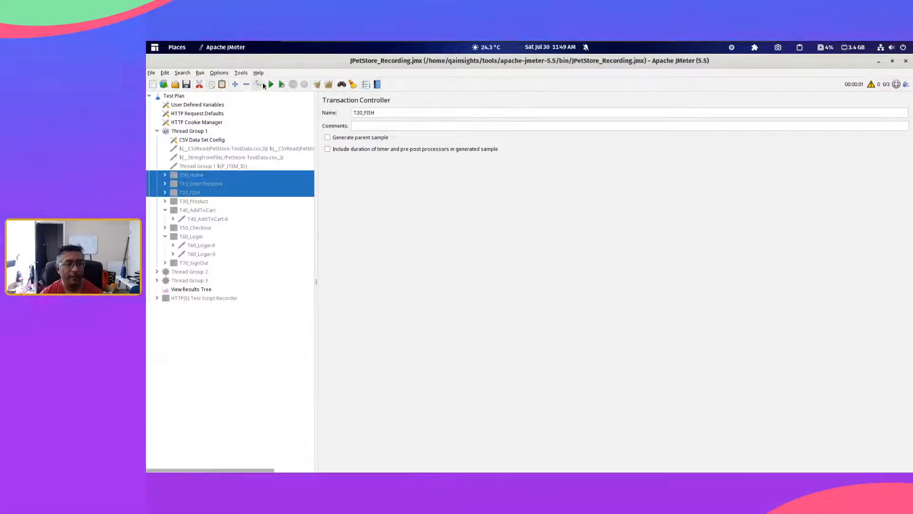
left_click(193, 192)
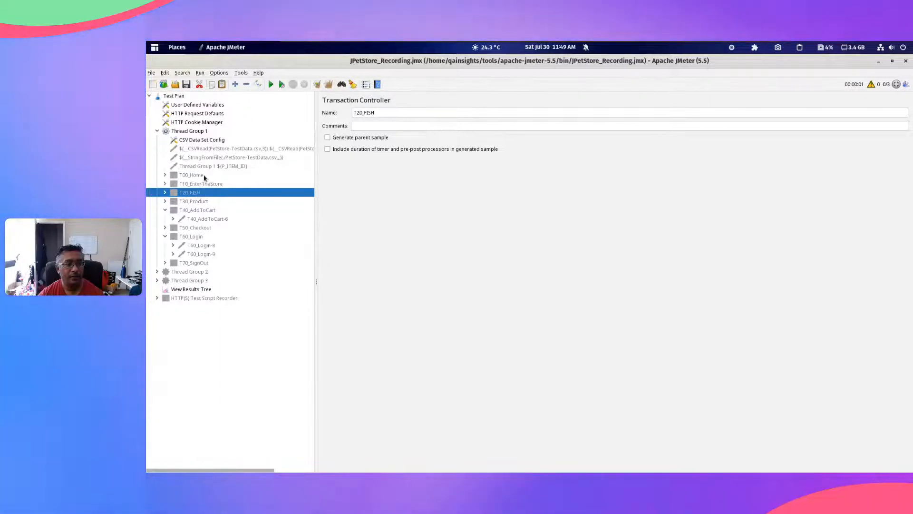
left_click(204, 176, "shift")
left_click(258, 84)
Step: Expand the T20_FISH controller and enable its T20_FISH HTTP Request together with the HTTP Header Manager
double_click(196, 195)
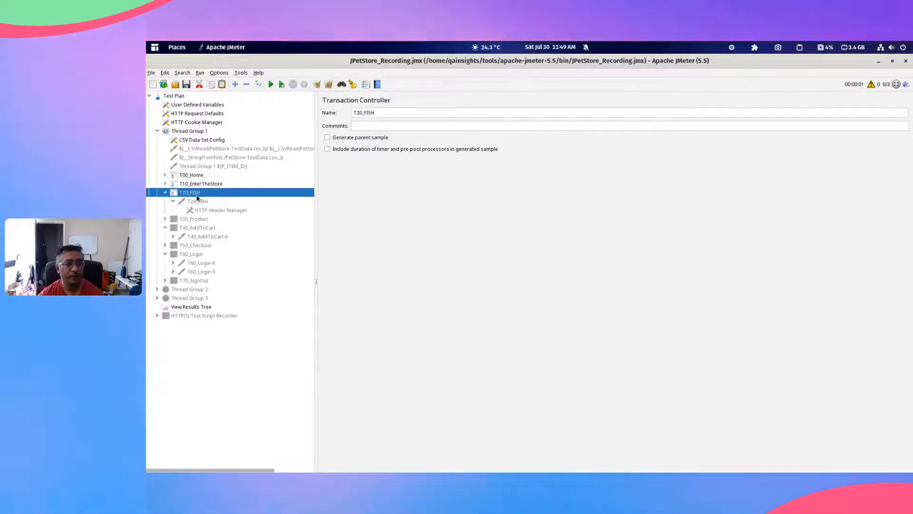
left_click(198, 201)
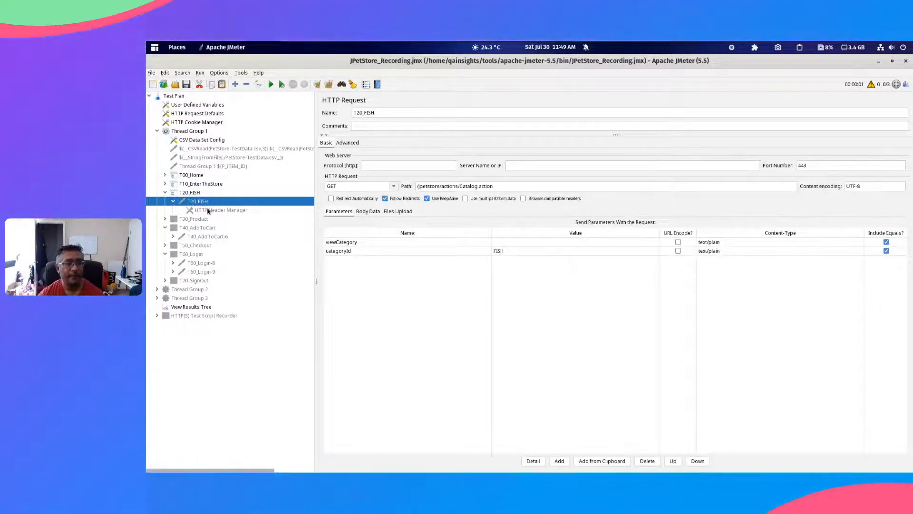
left_click(208, 211)
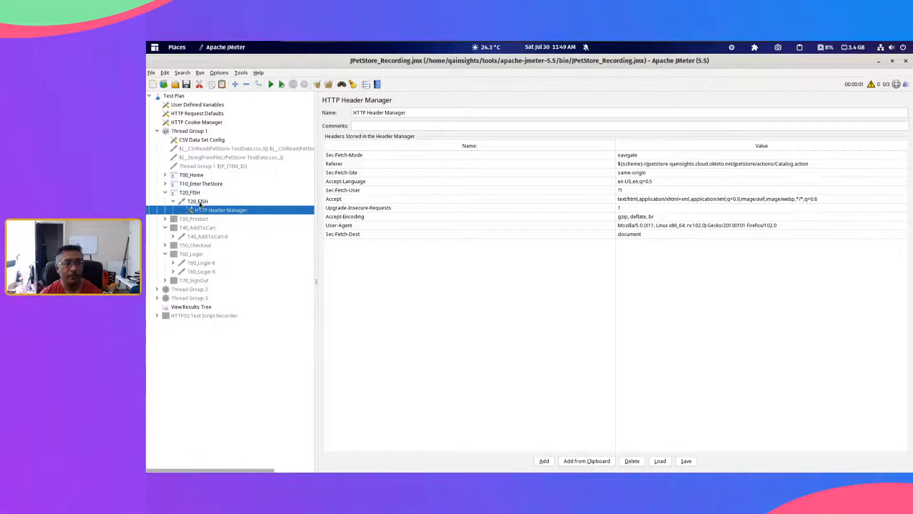
left_click(199, 202)
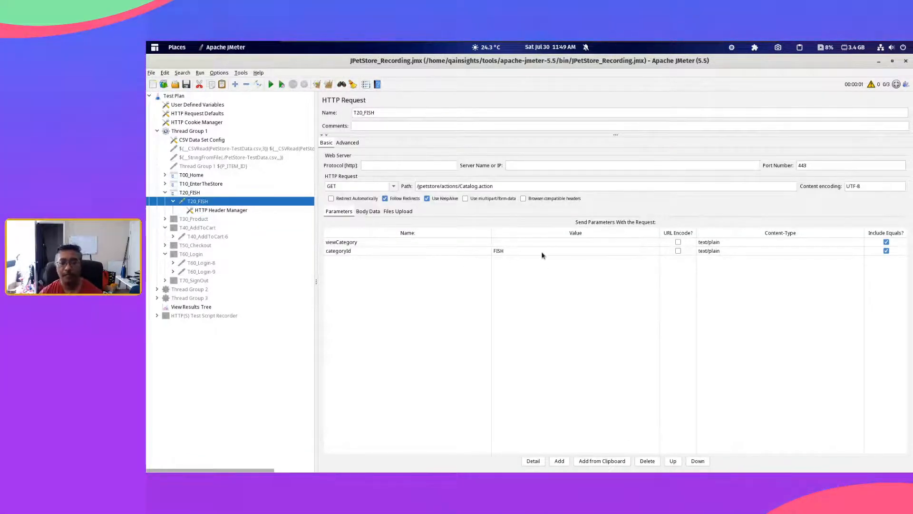
Step: Set the categoryId parameter of the T20_FISH HTTP Request to ${P_CATEGORY}, taking the variable name from Thread Group 1's CSV Data Set Config
left_click(518, 252)
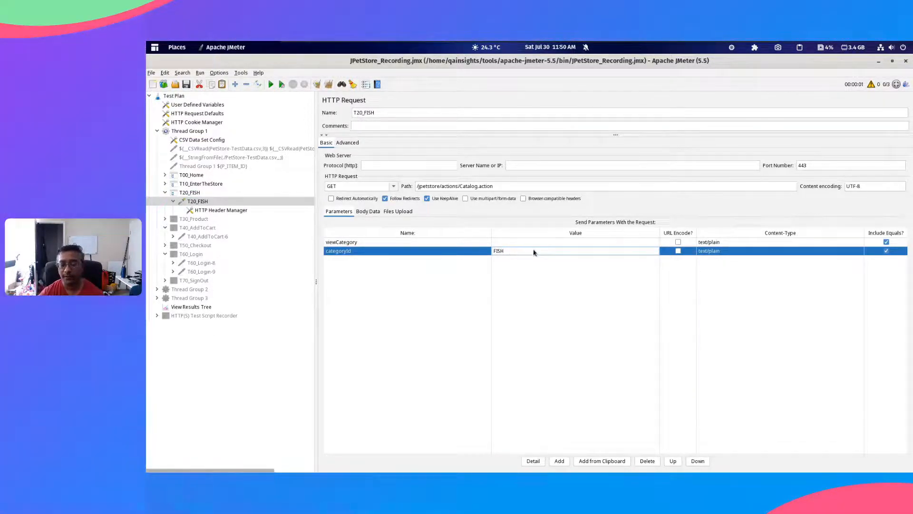
double_click(534, 252)
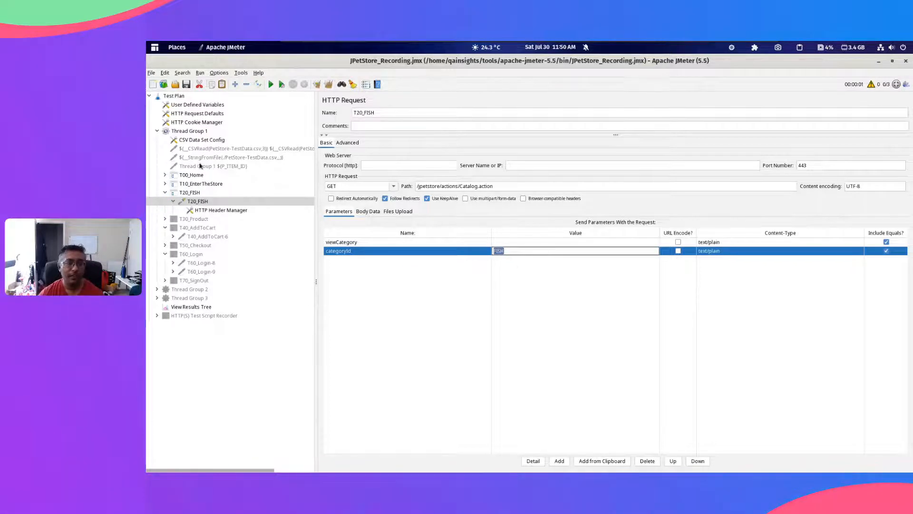
left_click(202, 141)
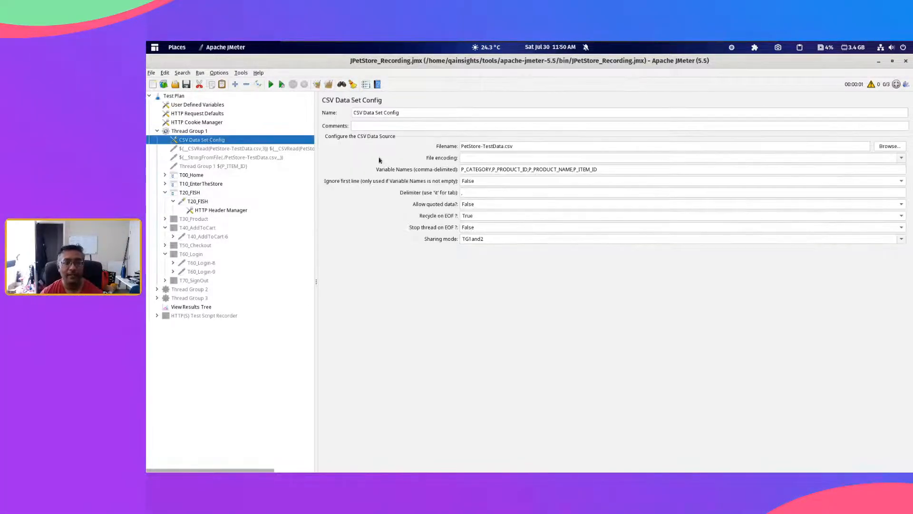
double_click(491, 169)
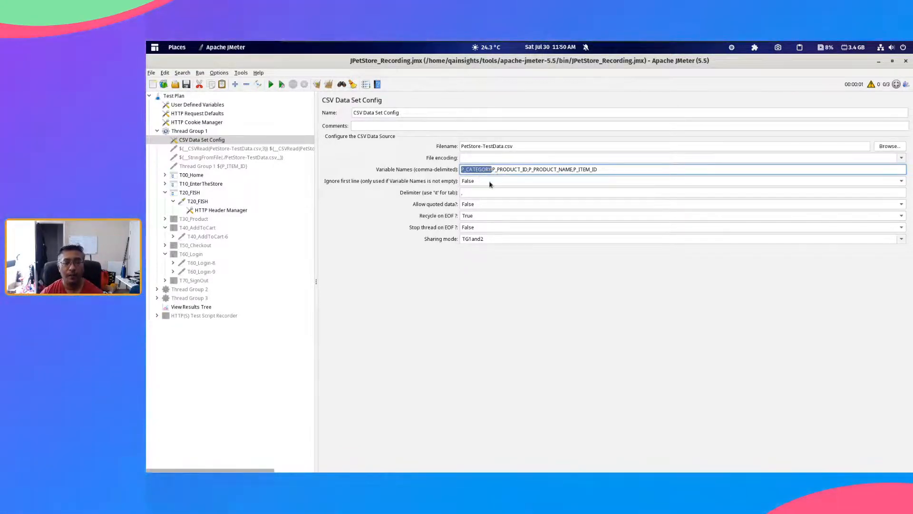
left_click(197, 203)
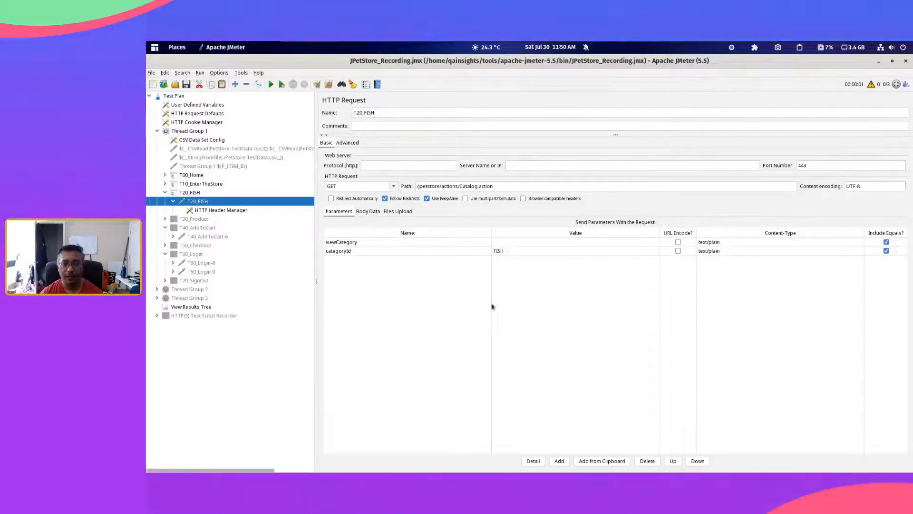
double_click(515, 251)
double_click(516, 252)
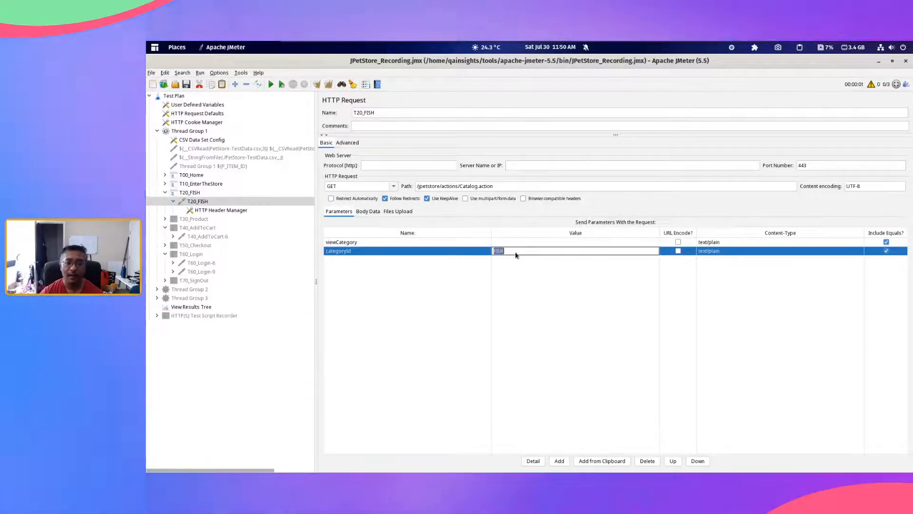
type("$")
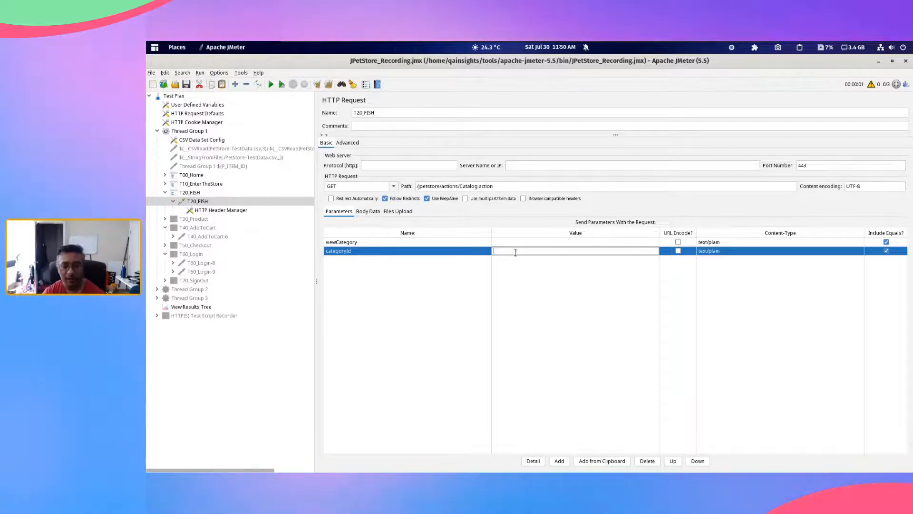
type("{P_CATEGORY")
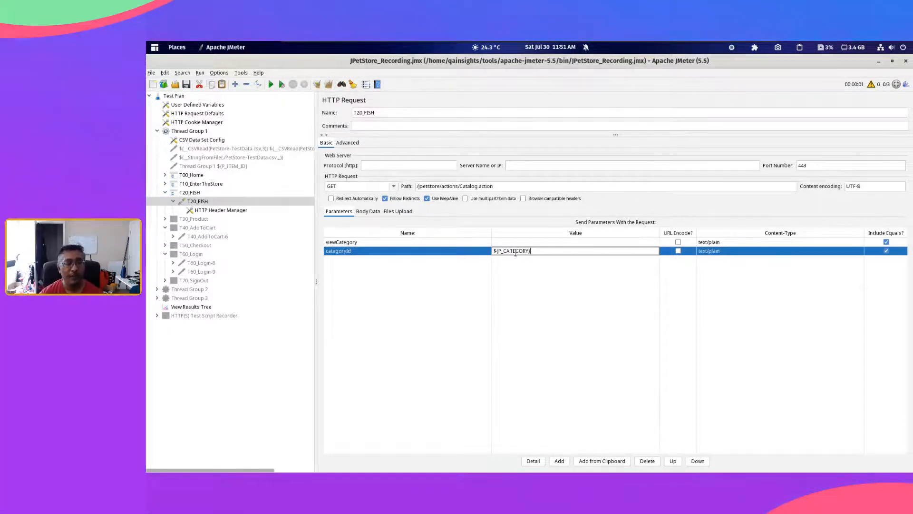
Step: Expand the T30_Product controller and enable it along with its T30_Product-5 request and HTTP Header Manager
double_click(195, 220)
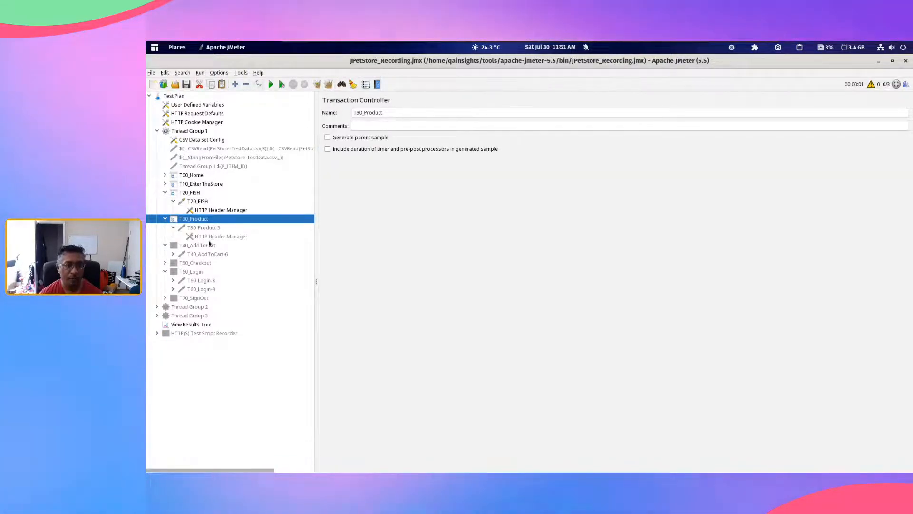
key("Down")
key("shift+Down")
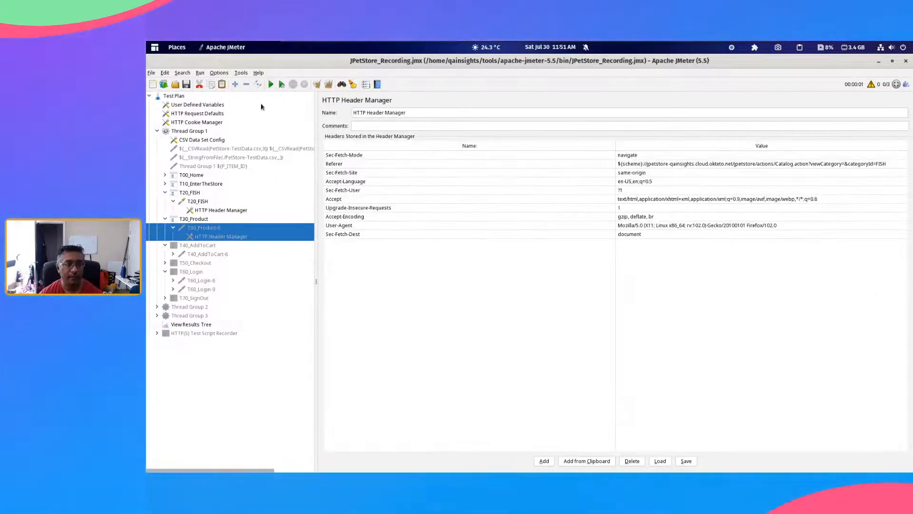
Step: Set the productId parameter of the T30_Product-5 request to ${P_PRODUCT_ID}, using the variable name from the CSV Data Set Config
left_click(205, 229)
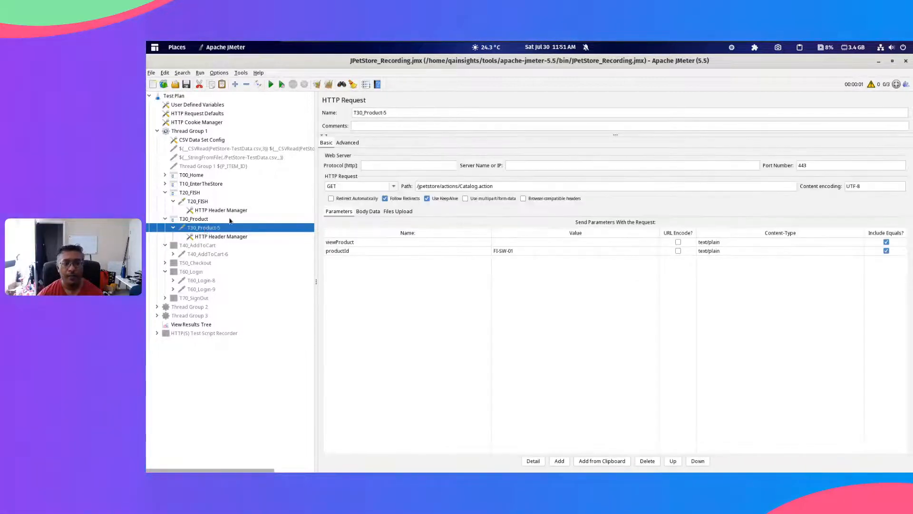
left_click(527, 252)
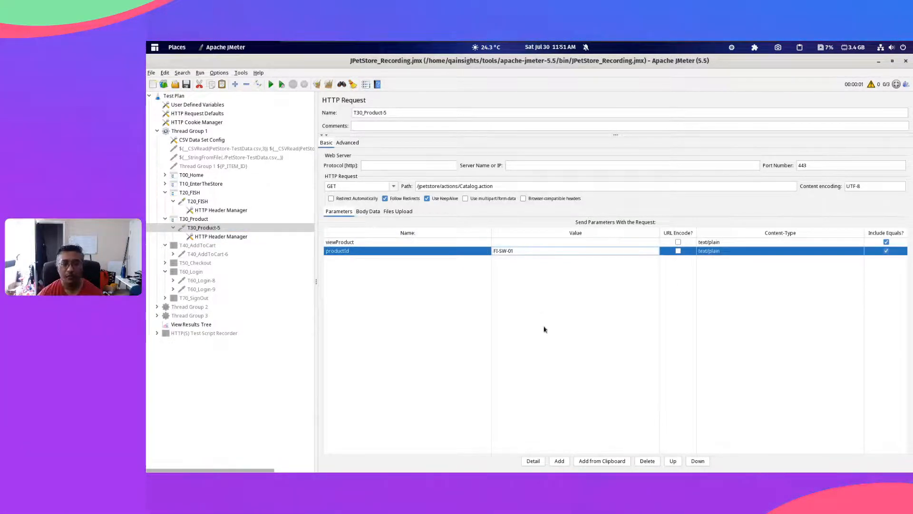
key("alt+Tab")
key("alt+Tab")
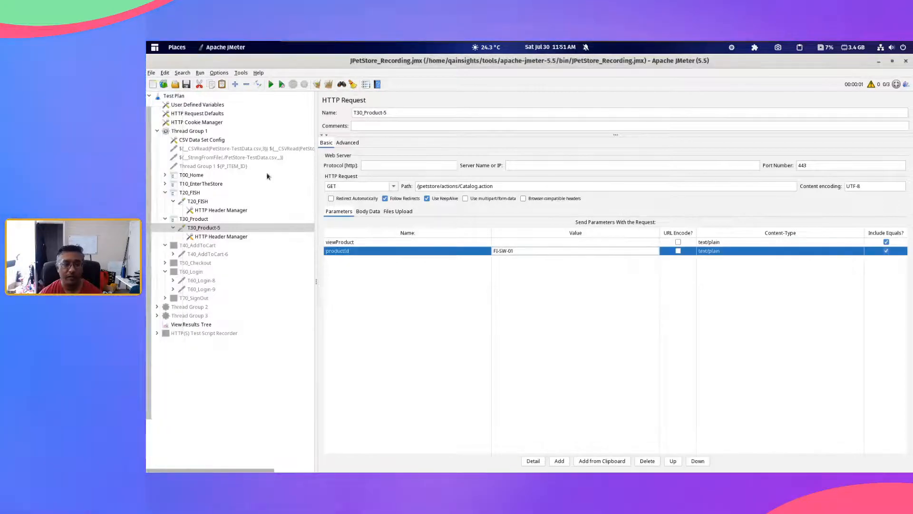
left_click(201, 140)
double_click(516, 169)
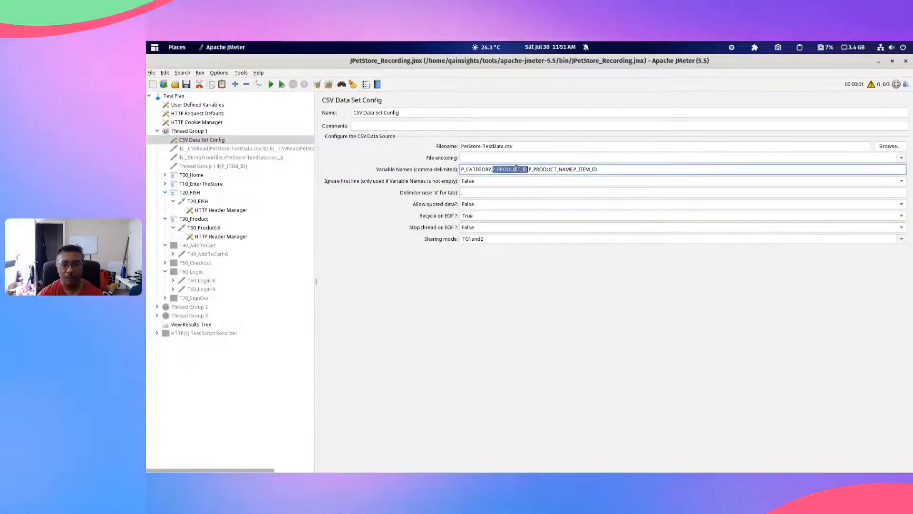
left_click(200, 228)
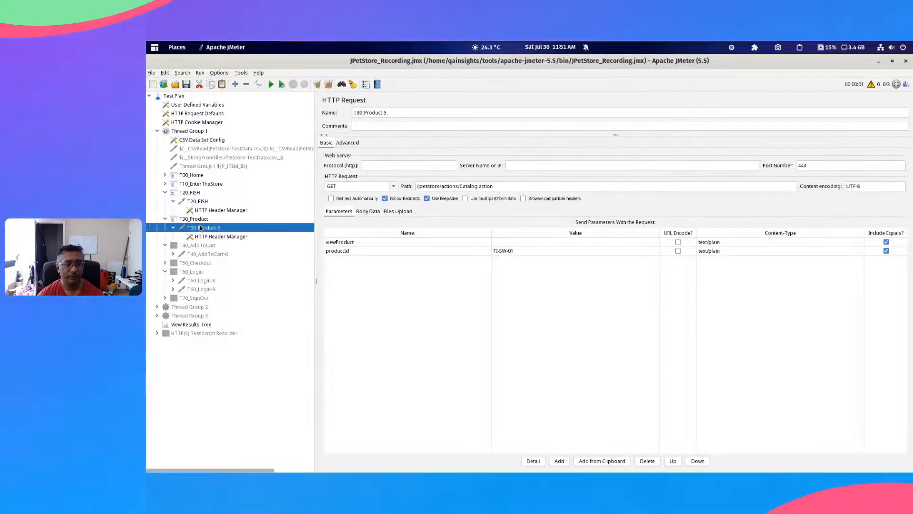
double_click(532, 251)
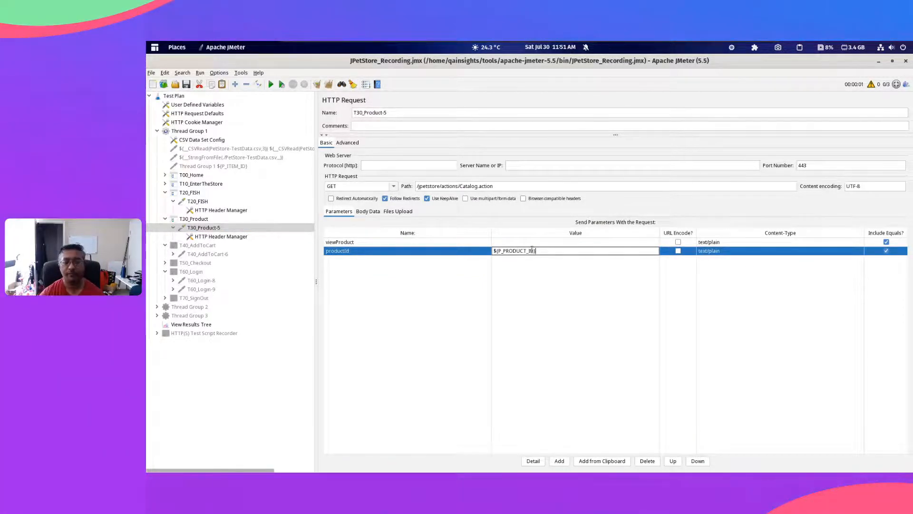
left_click(520, 243)
left_click(553, 253)
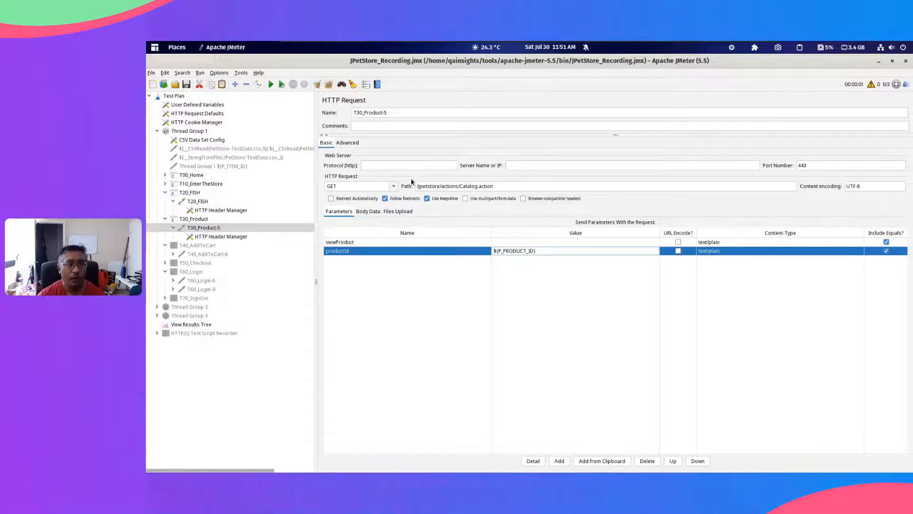
Step: Look at the search and replace options in the Search Tree dialog and close it without replacing anything
key("ctrl+f")
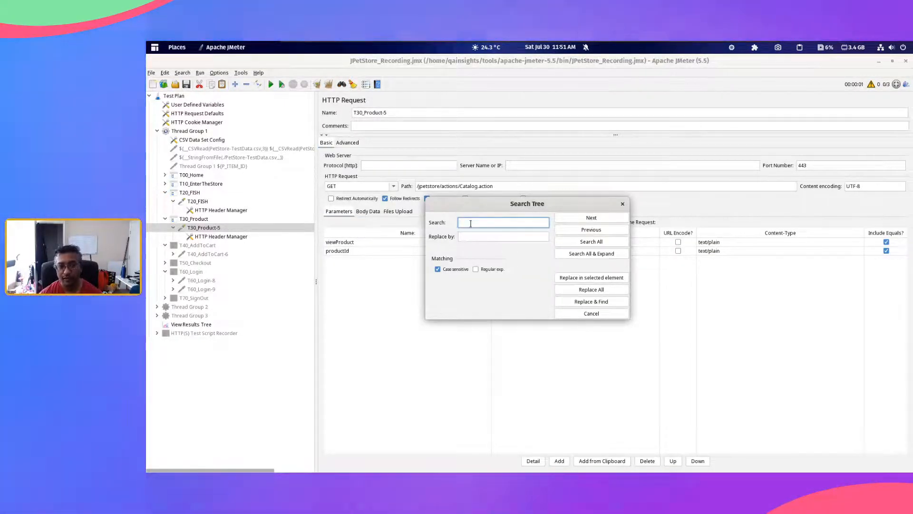
left_click(483, 237)
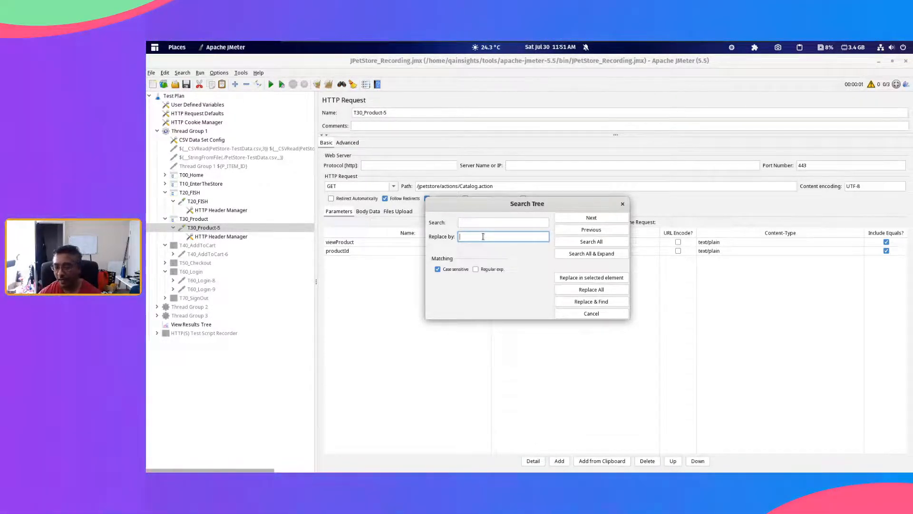
left_click(621, 205)
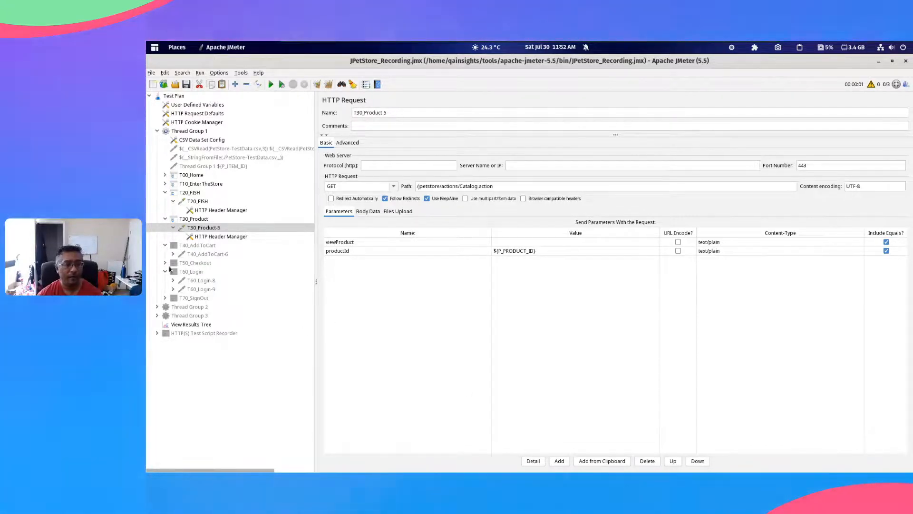
left_click(210, 246)
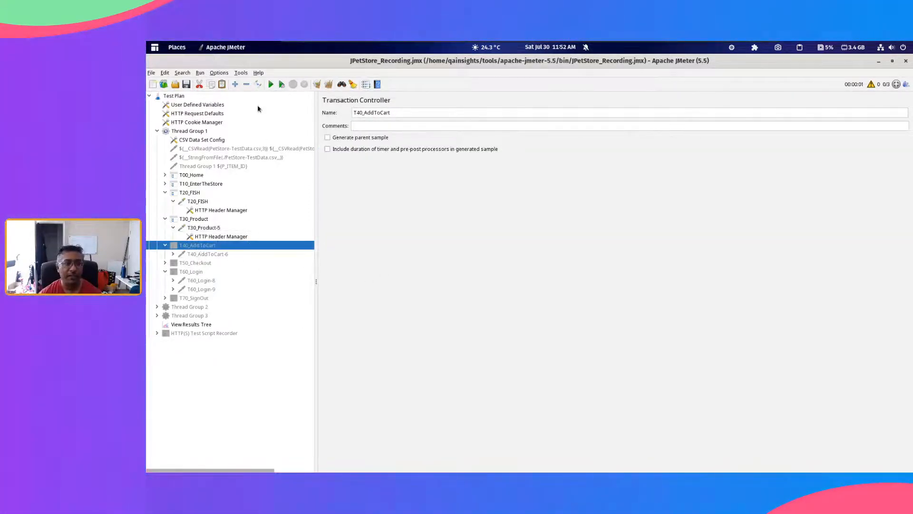
left_click(211, 255, "shift")
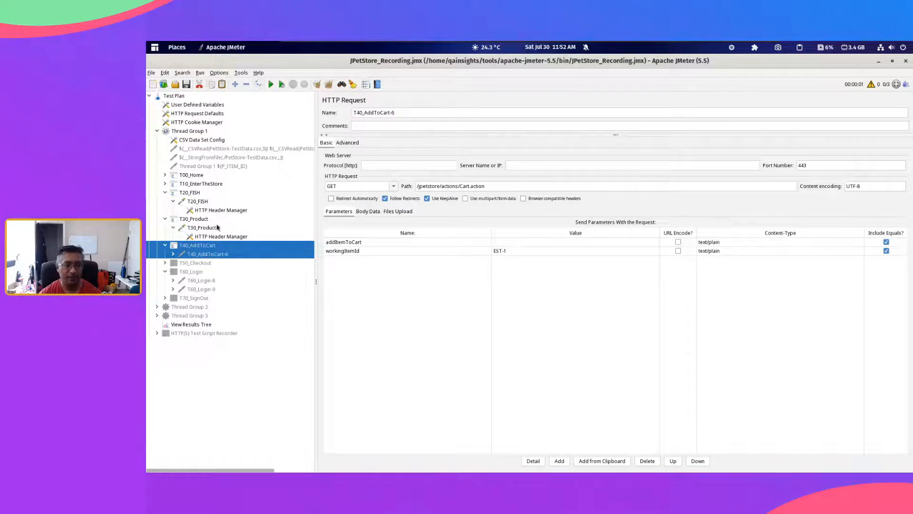
double_click(199, 247)
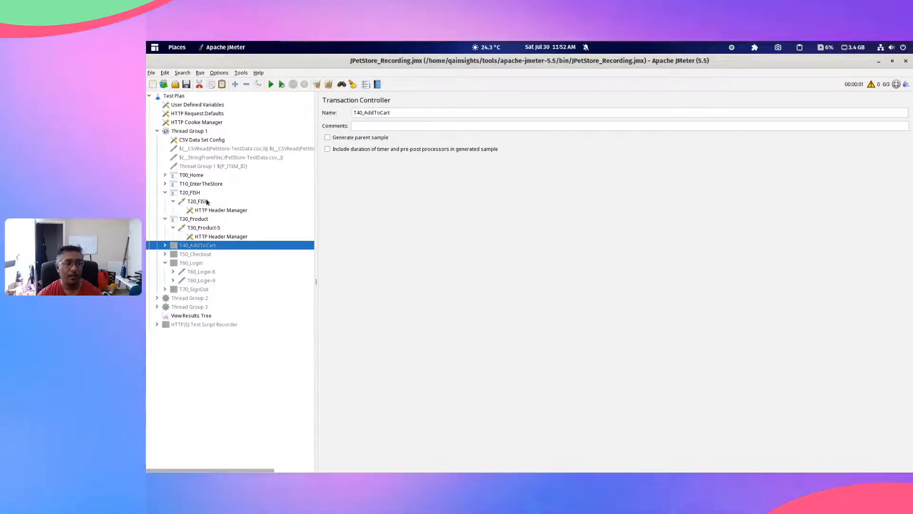
Step: Rename the T20_FISH Transaction Controller to T20_${P_CATEGORY}
left_click(195, 219)
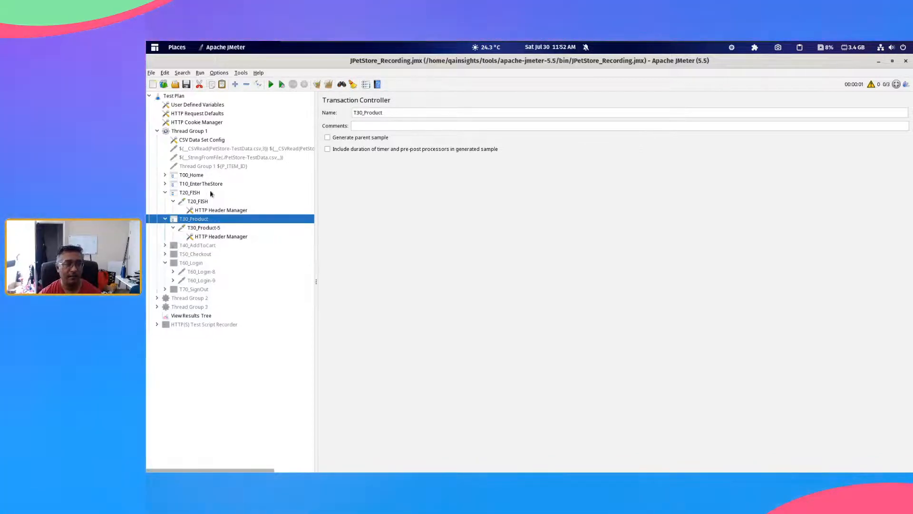
left_click(206, 185)
left_click(196, 194)
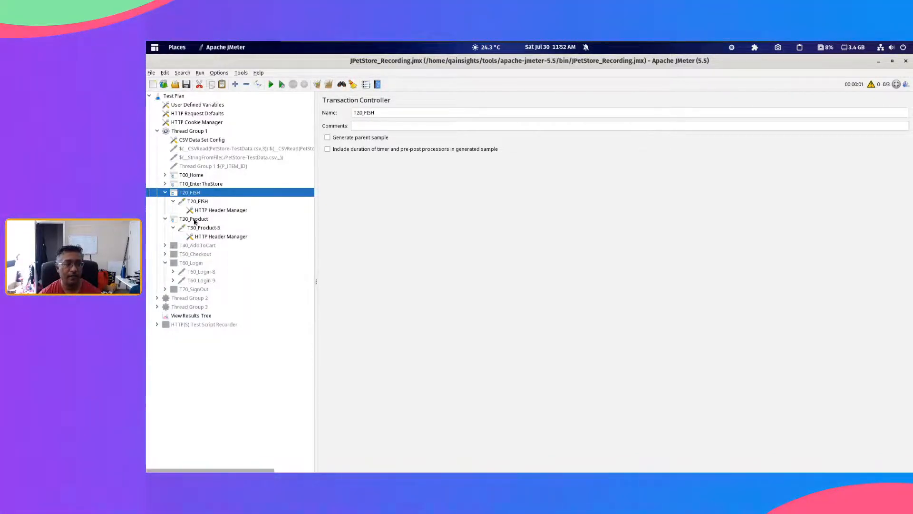
left_click(195, 220)
left_click(189, 193)
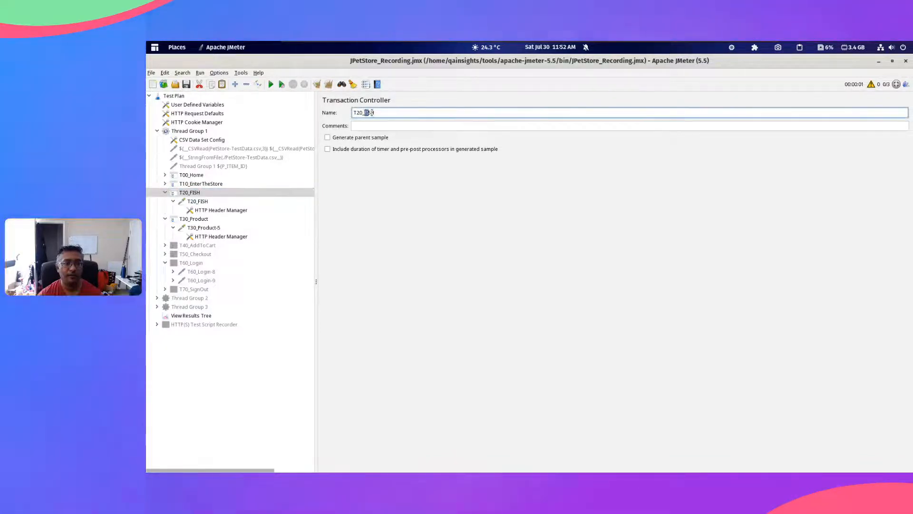
left_click_drag(364, 112, 612, 112)
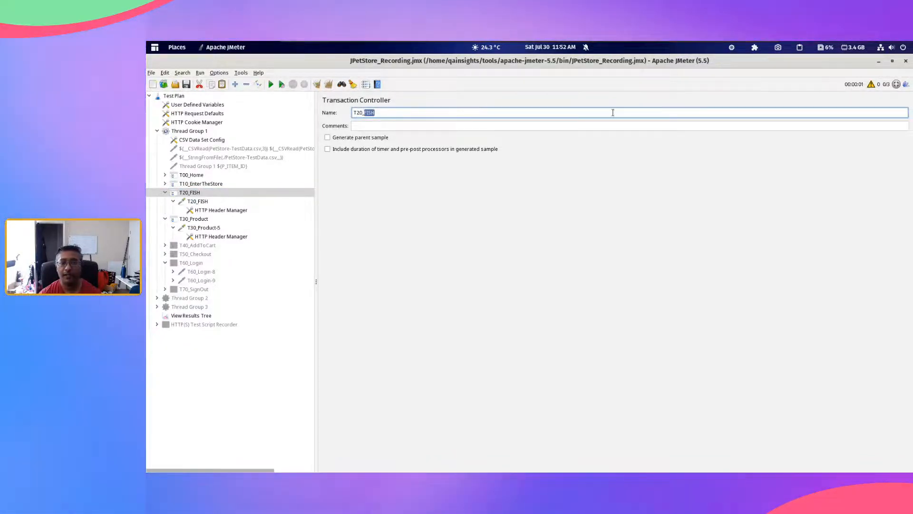
left_click(799, 47)
left_click(802, 116)
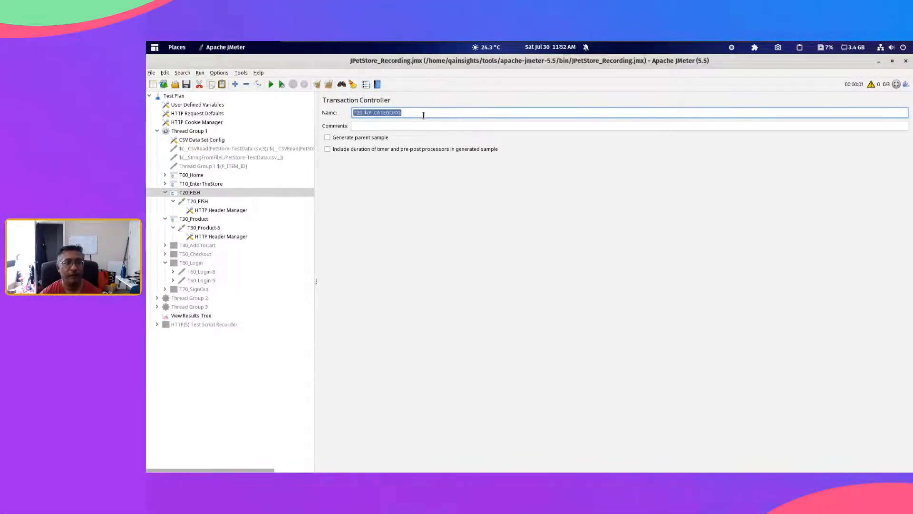
Step: Give the T20_FISH HTTP Request inside that controller the same name, T20_${P_CATEGORY}
left_click(199, 202)
double_click(393, 116)
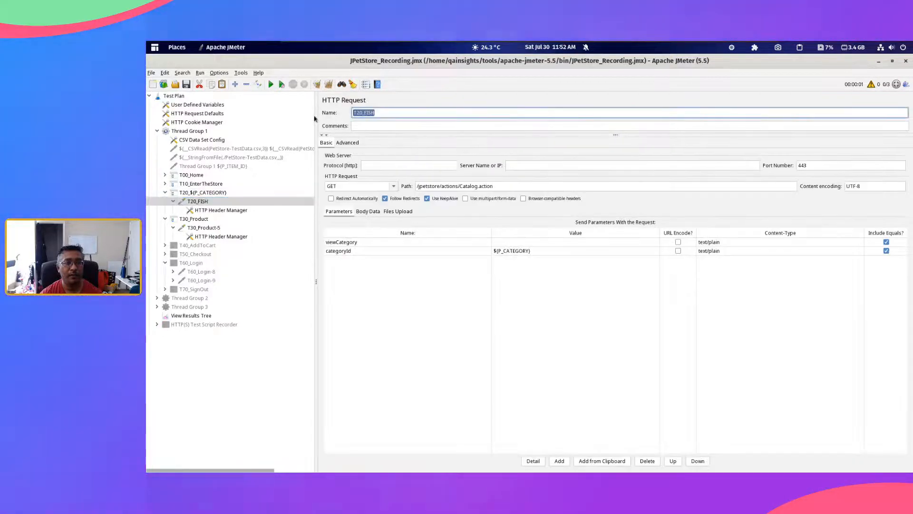
type("T20_${P_CATEGORY}")
Step: Set Thread Group 1's loop count to 10
left_click(195, 132)
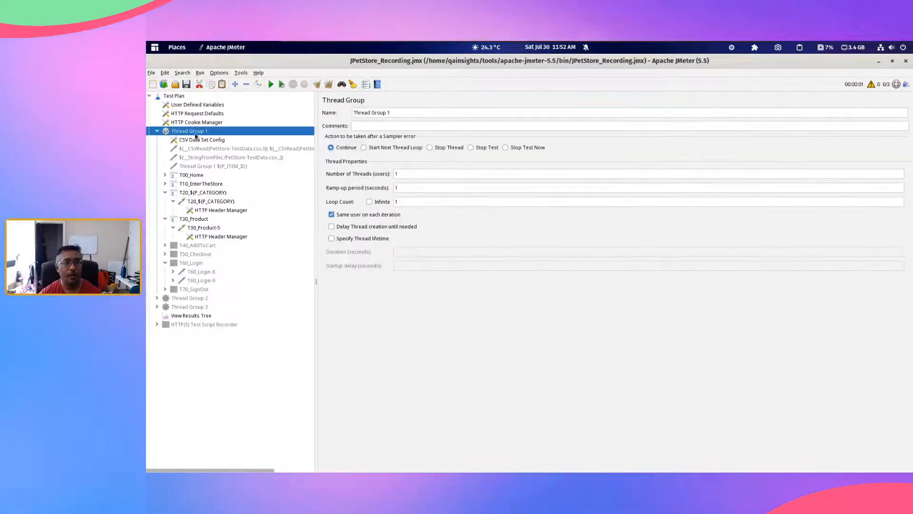
double_click(396, 202)
type("10")
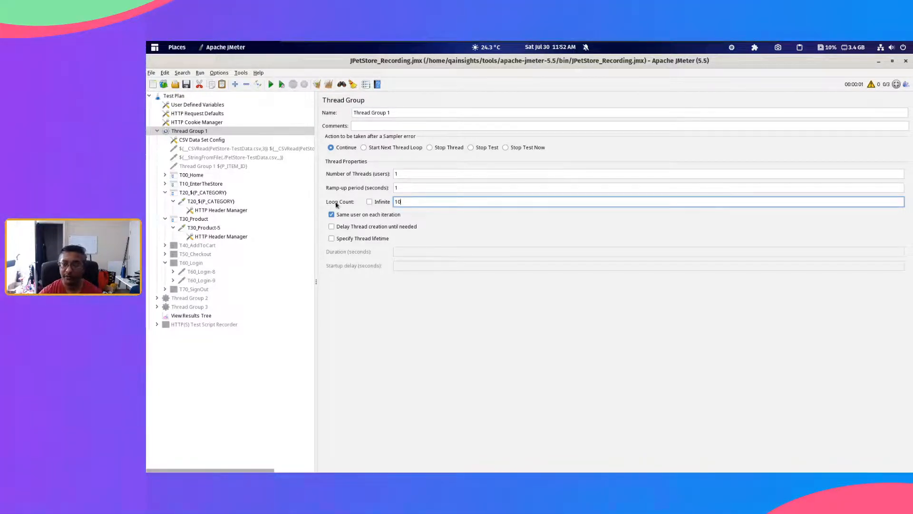
Step: Clear the old results in View Results Tree, run the test, and widen the sampler list to review the samples
left_click(201, 316)
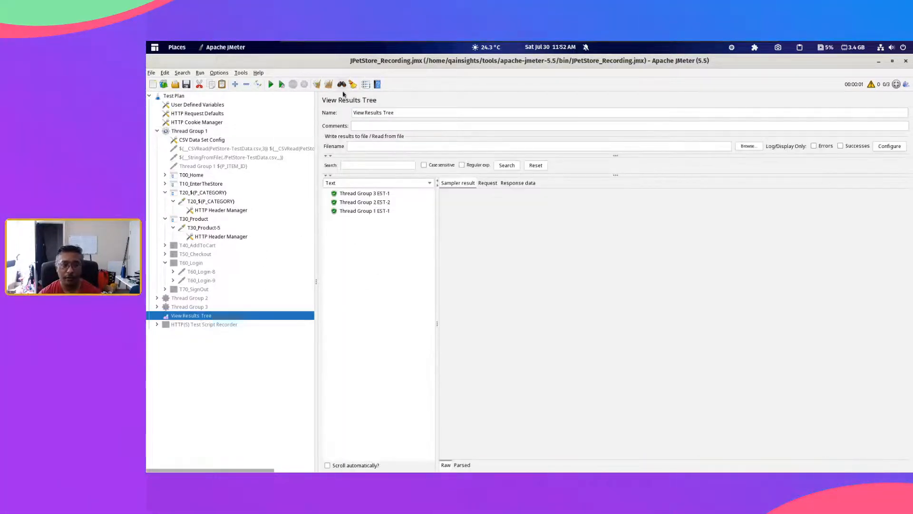
left_click(328, 85)
left_click(271, 85)
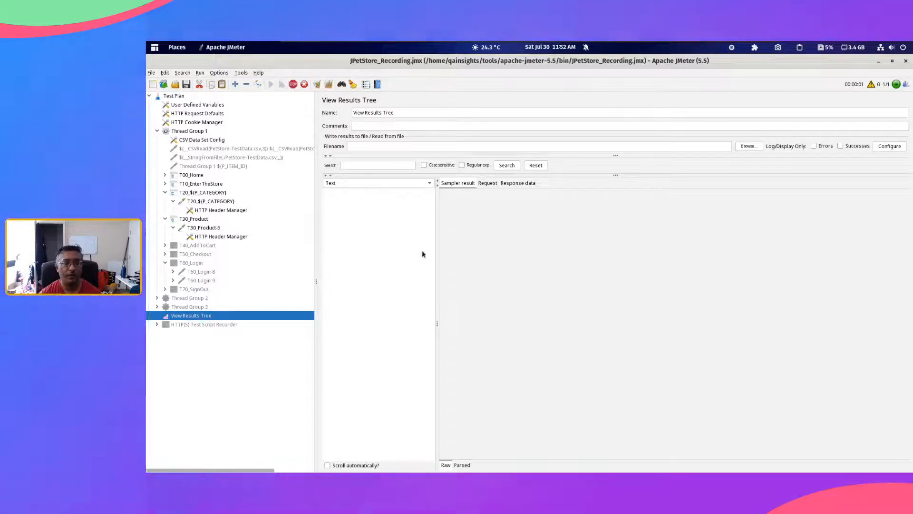
left_click_drag(436, 289, 497, 289)
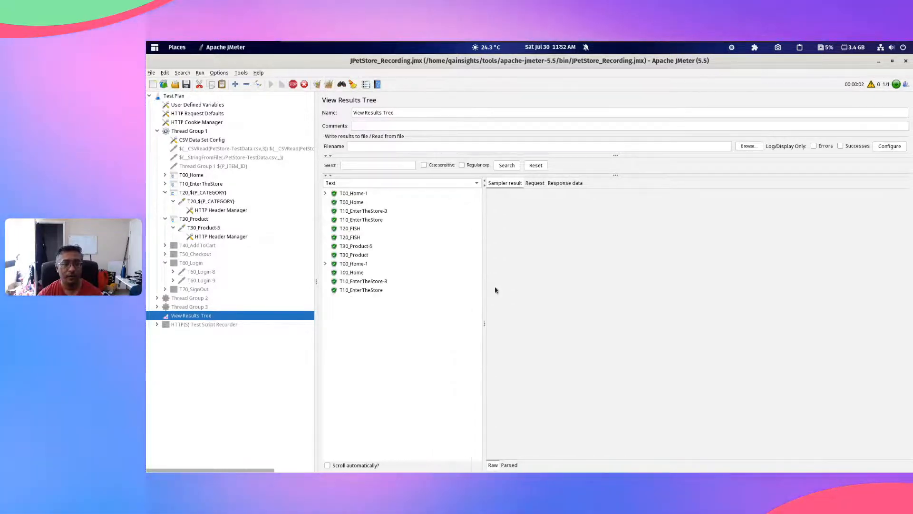
scroll(420, 391, "down", 10)
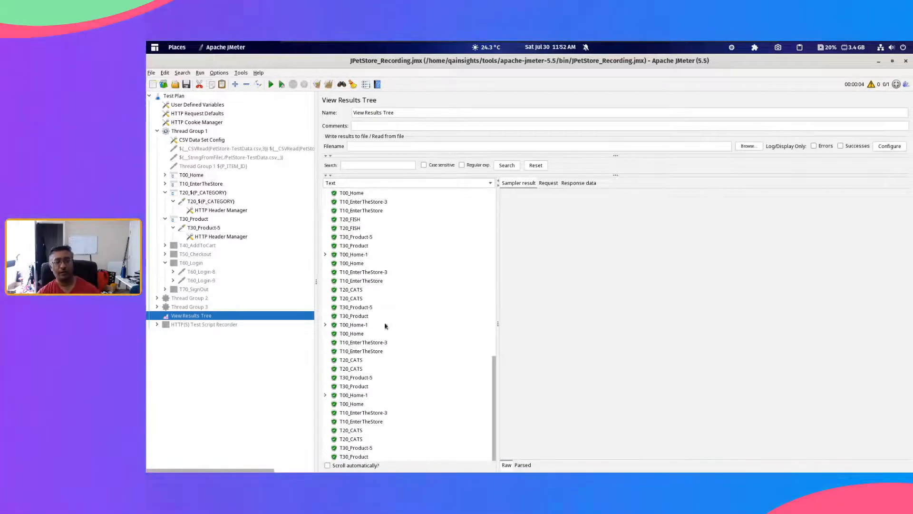
Step: Compare the T20_FISH and T20_CATS samples with the FISH and CATS rows of PetStore-TestData.csv in the text editor
left_click(357, 220)
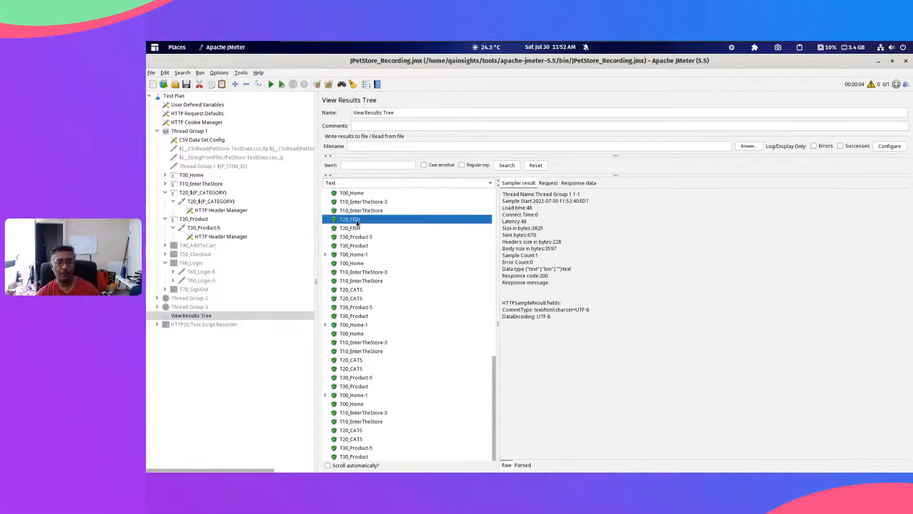
left_click(361, 291)
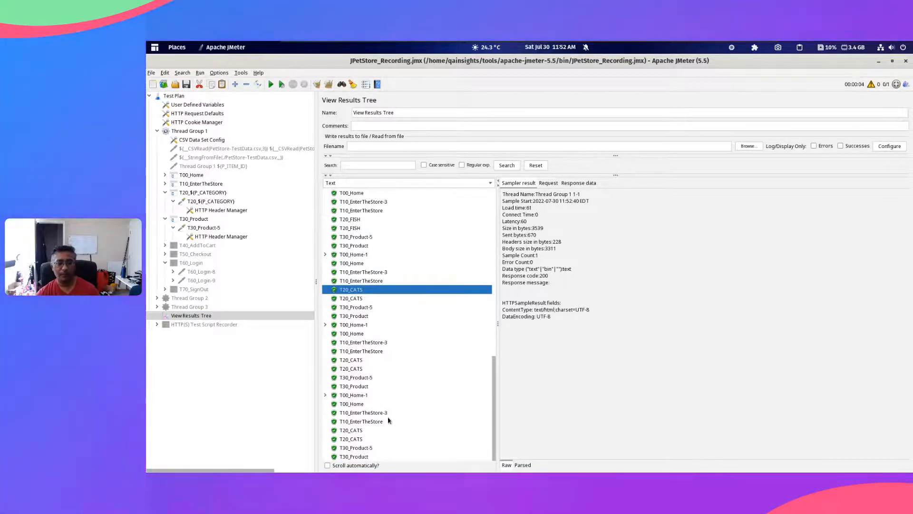
key("alt+Tab")
left_click(611, 373)
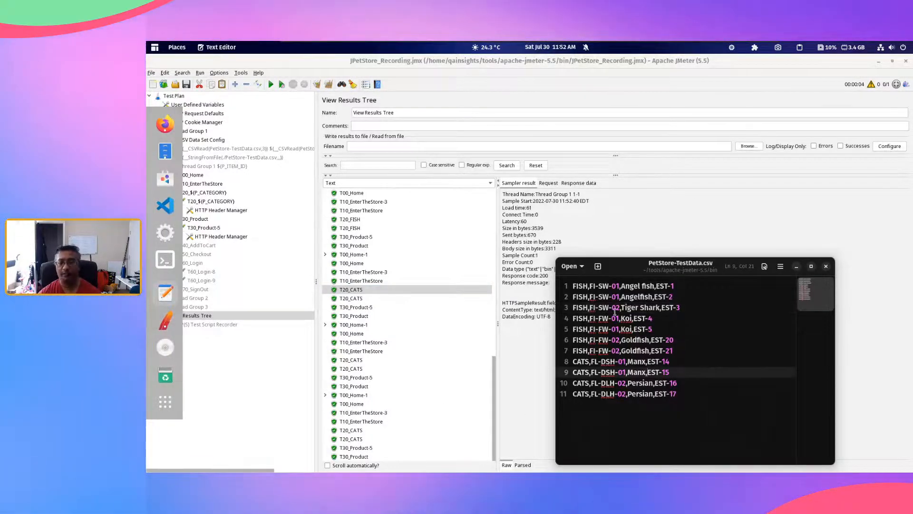
left_click_drag(591, 296, 609, 330)
left_click_drag(598, 372, 637, 406)
left_click(572, 286)
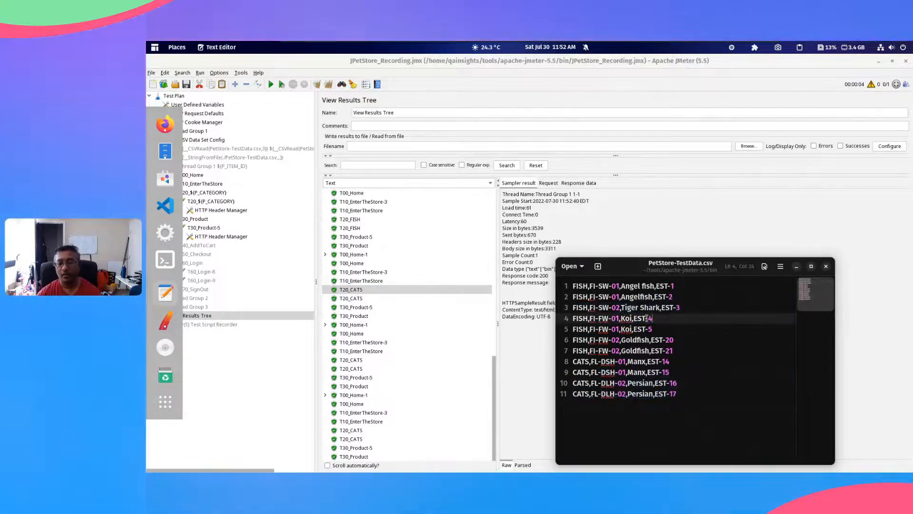
left_click_drag(572, 285, 594, 351)
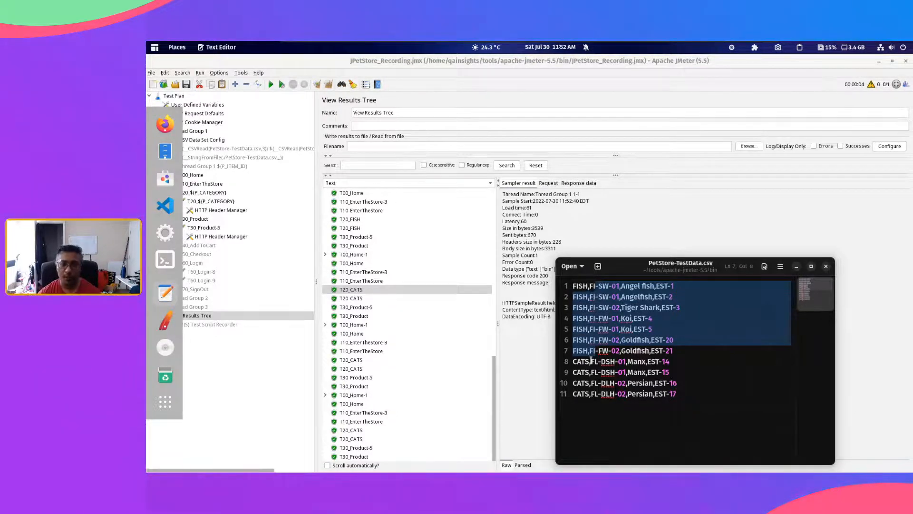
left_click(588, 307)
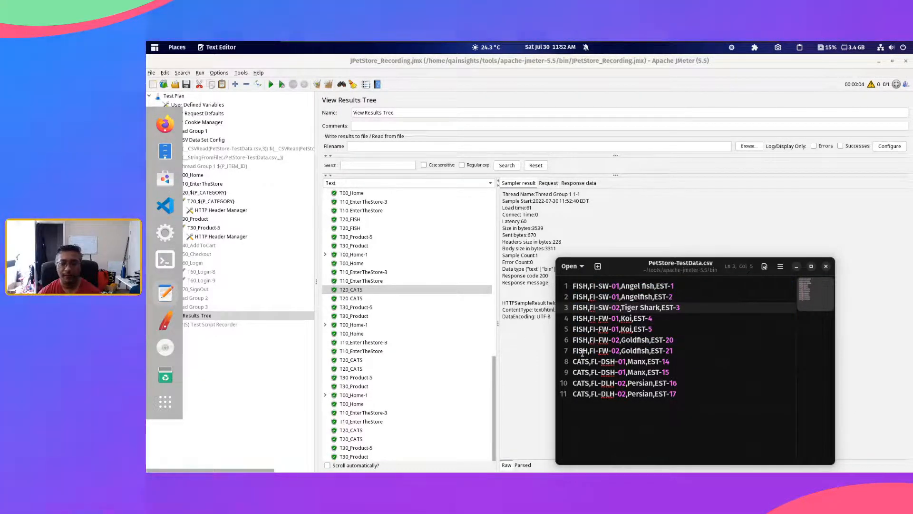
left_click_drag(582, 352, 573, 286)
left_click_drag(573, 361, 582, 385)
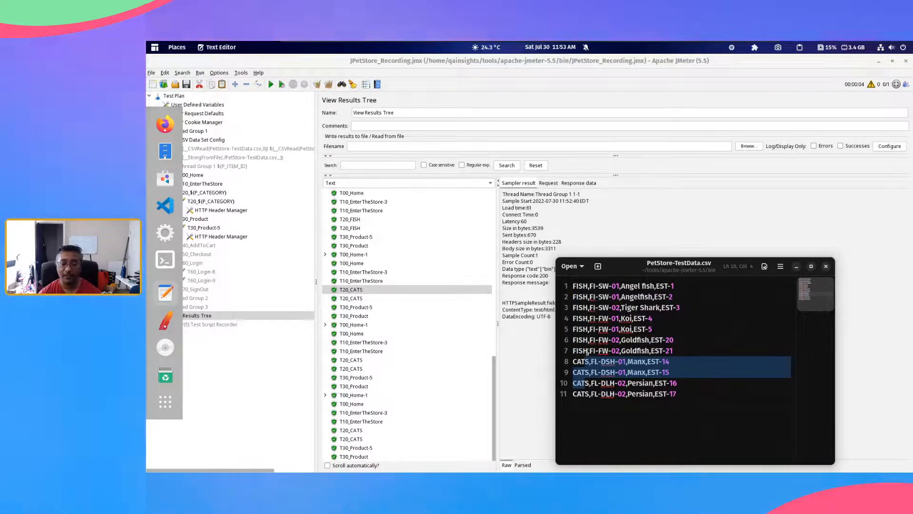
Step: Return to JMeter's View Results Tree and examine the productId in the request URLs of the final two T30_Product-5 samples
left_click(360, 370)
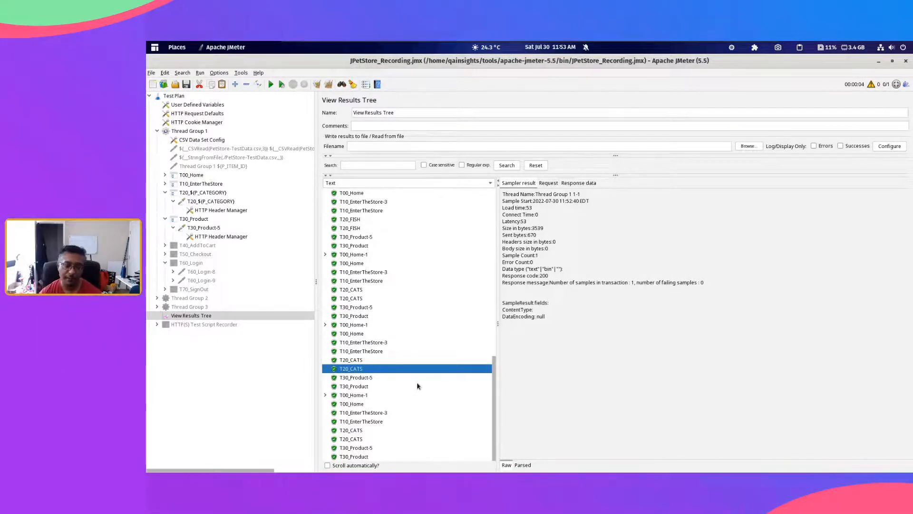
left_click(366, 378)
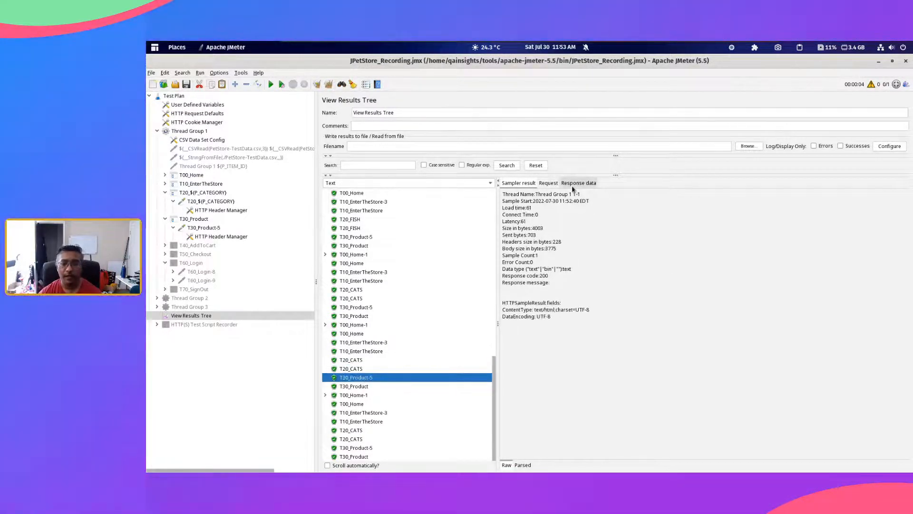
left_click(551, 184)
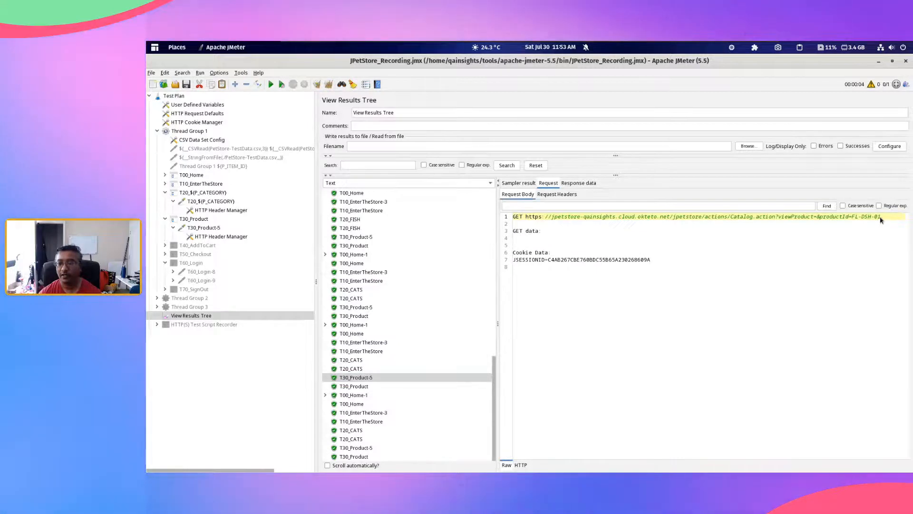
left_click_drag(881, 217, 859, 219)
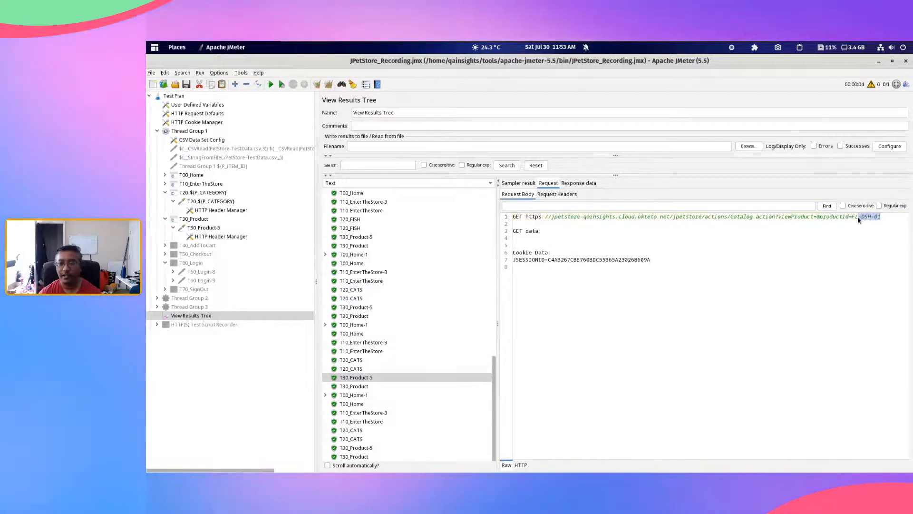
left_click(356, 387)
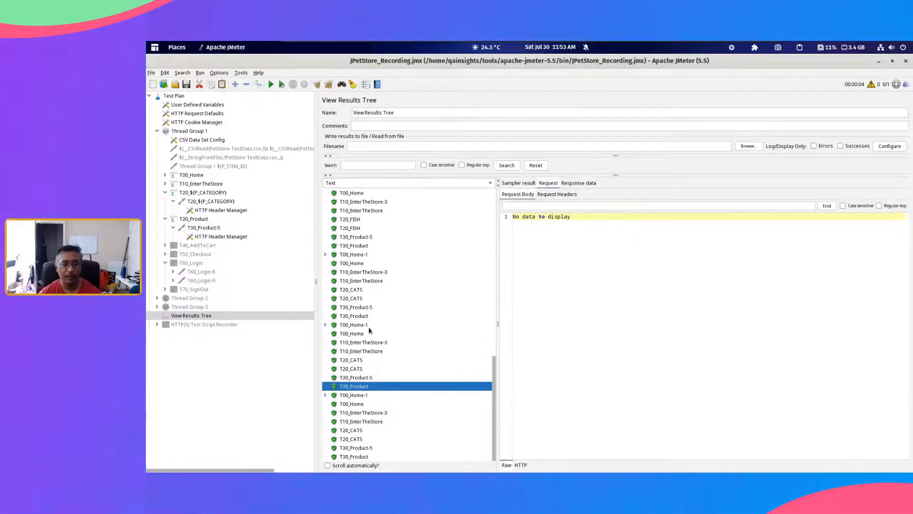
left_click(358, 448)
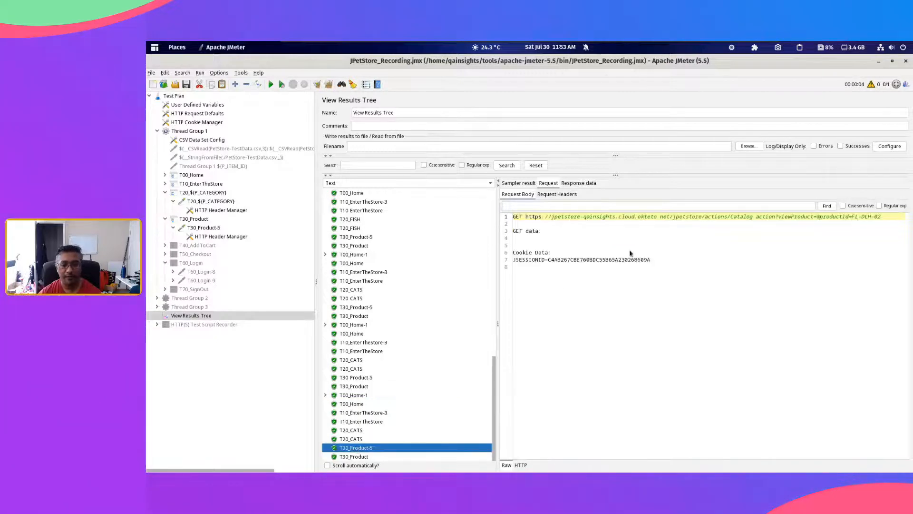
left_click_drag(884, 219, 775, 219)
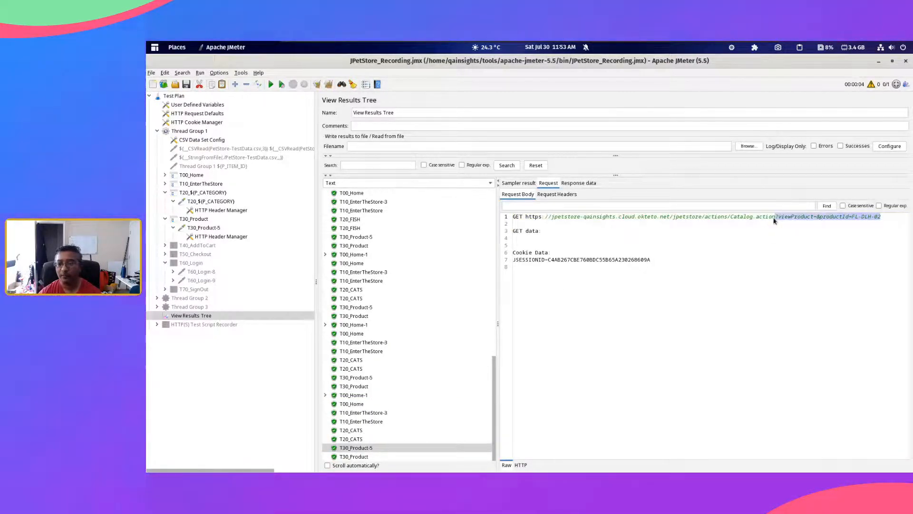
left_click(894, 218)
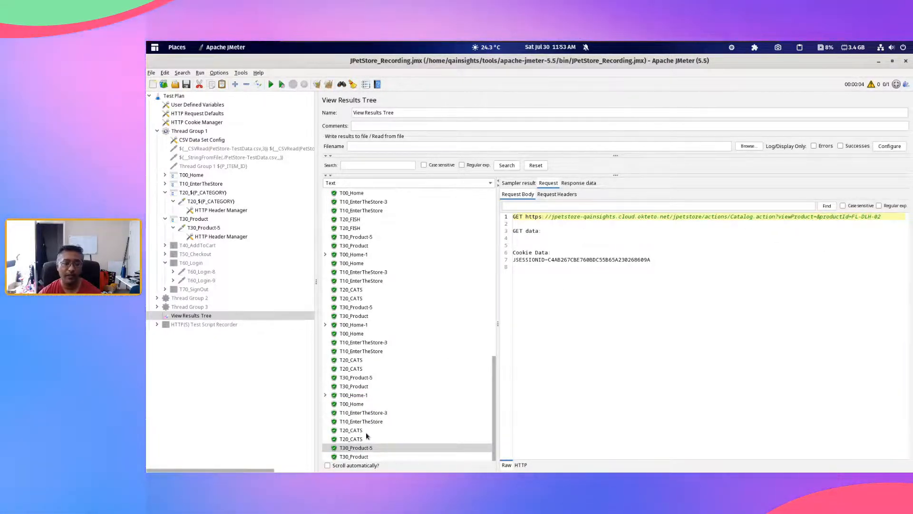
Step: Examine the categoryId in the request URLs of a T20_CATS sample and a T20_FISH sample
left_click(366, 432)
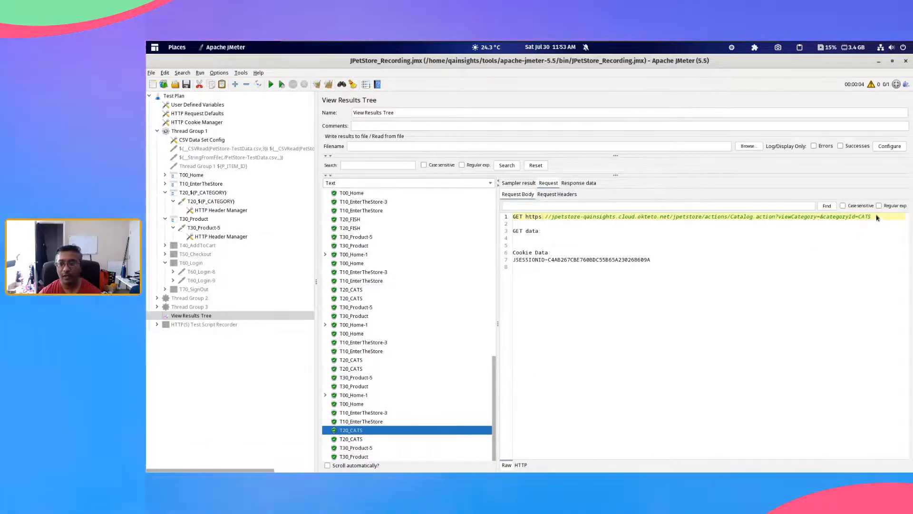
left_click_drag(872, 218, 859, 218)
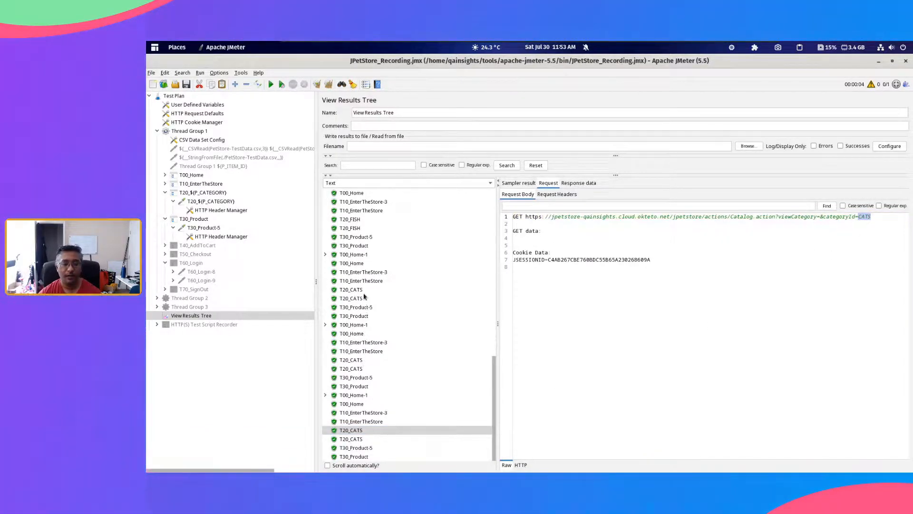
scroll(364, 255, "up", 1)
left_click(359, 256)
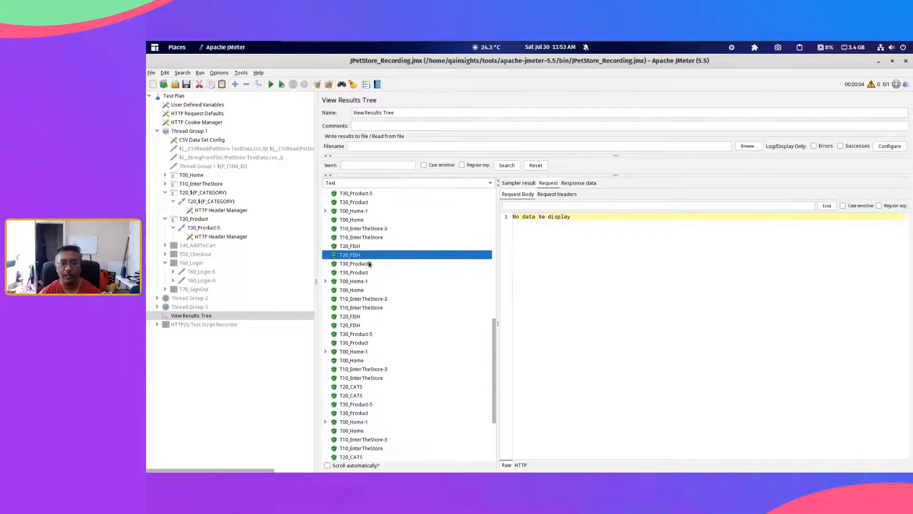
left_click(364, 247)
left_click(865, 220)
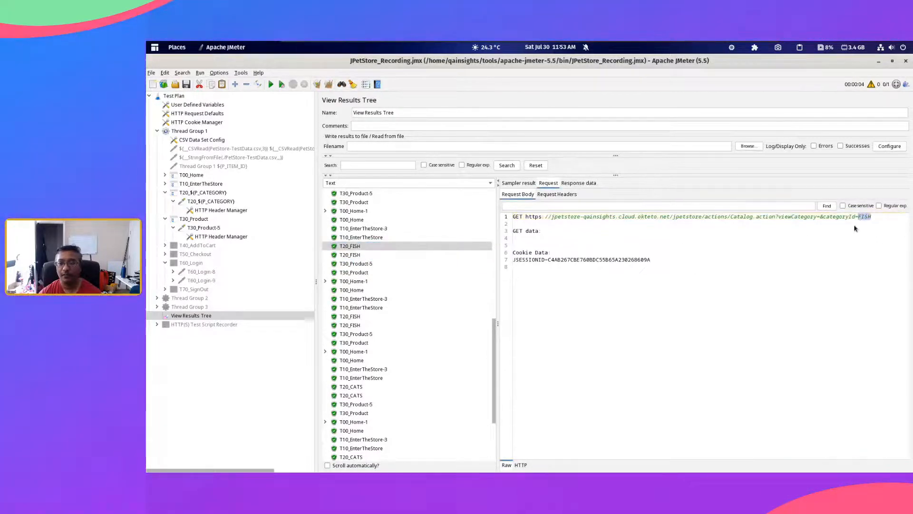
left_click(807, 261)
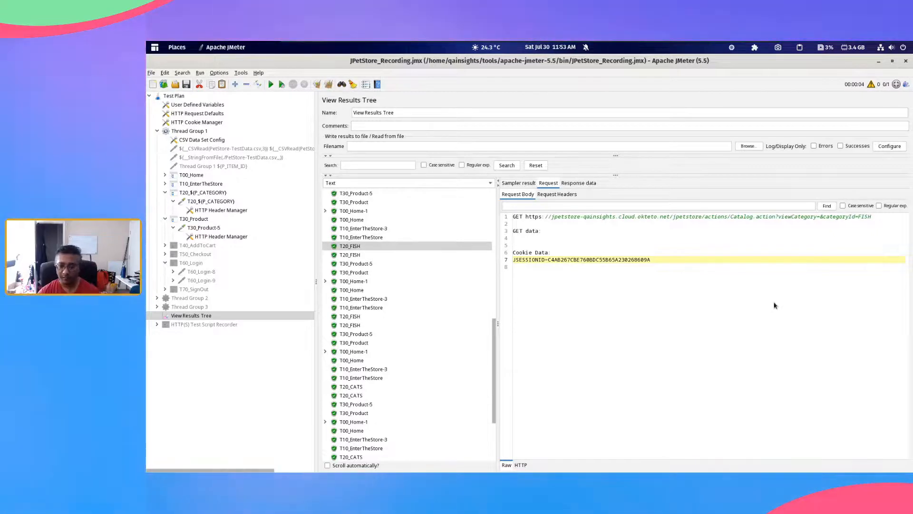
Step: Set Thread Group 1 to 2 threads and a loop count of 5
left_click(185, 133)
left_click(389, 174)
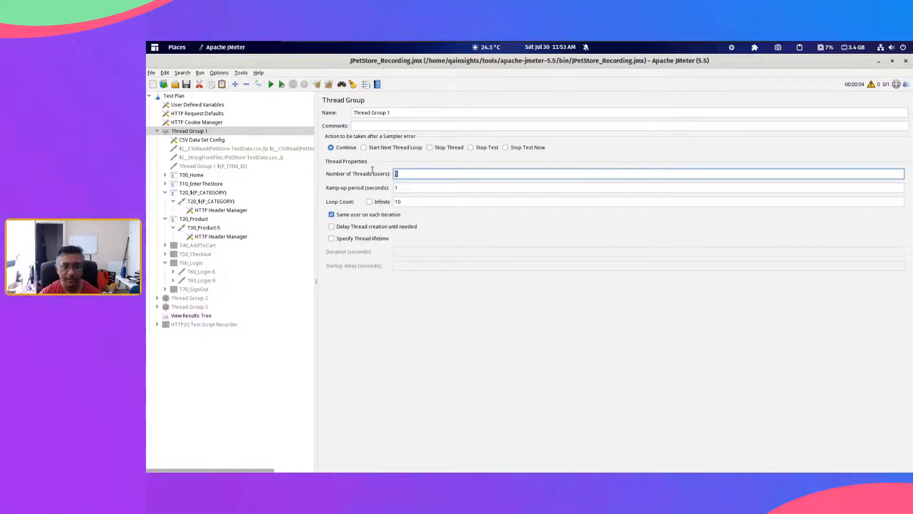
double_click(412, 202)
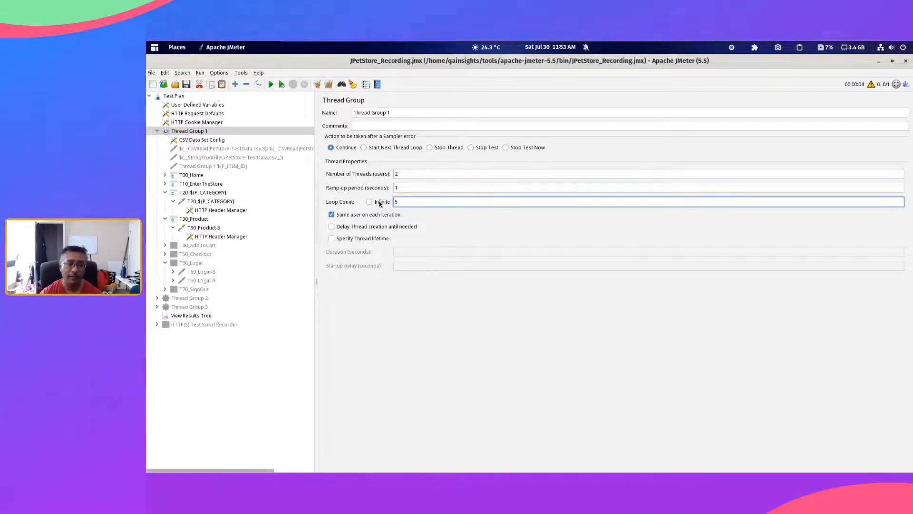
type("5")
Step: Clear the previous results in View Results Tree and run the test with the new thread settings
left_click(186, 316)
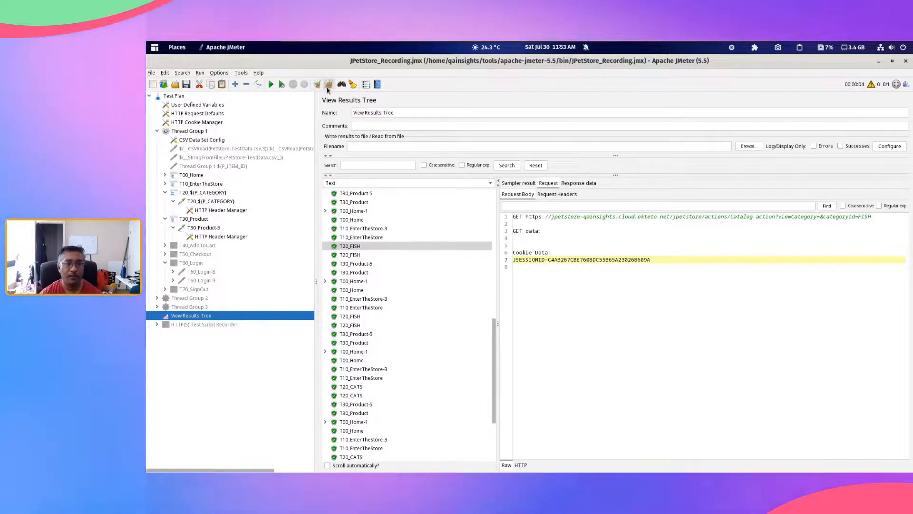
left_click(329, 85)
key("ctrl+r")
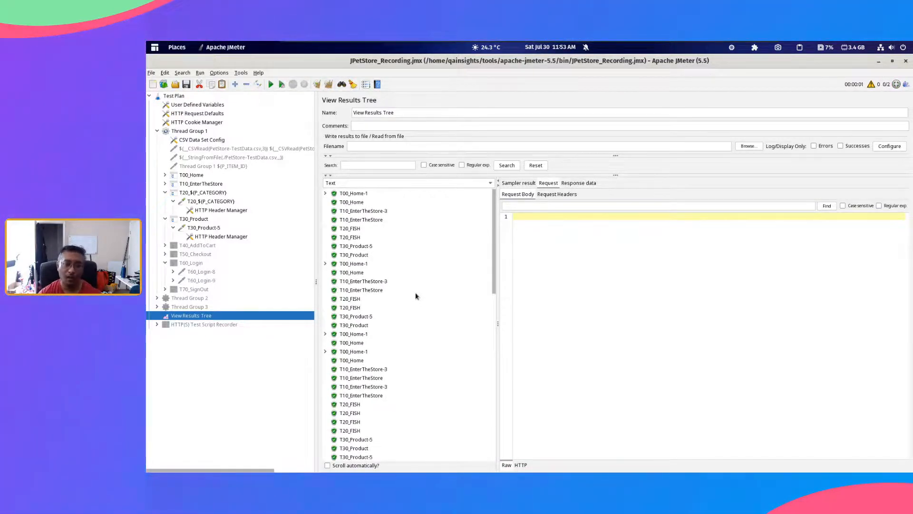
Step: Review Thread Group 1's thread settings, and clear the latest run's results from View Results Tree
left_click(200, 132)
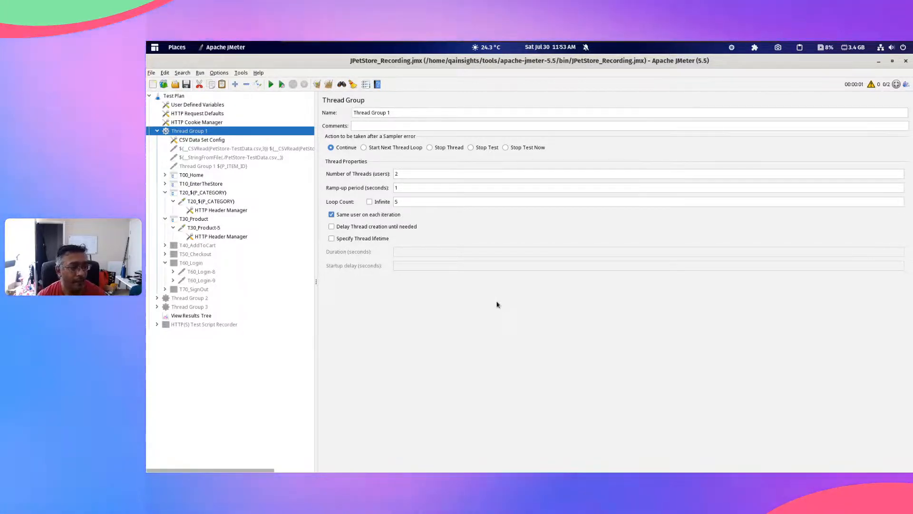
left_click(197, 316)
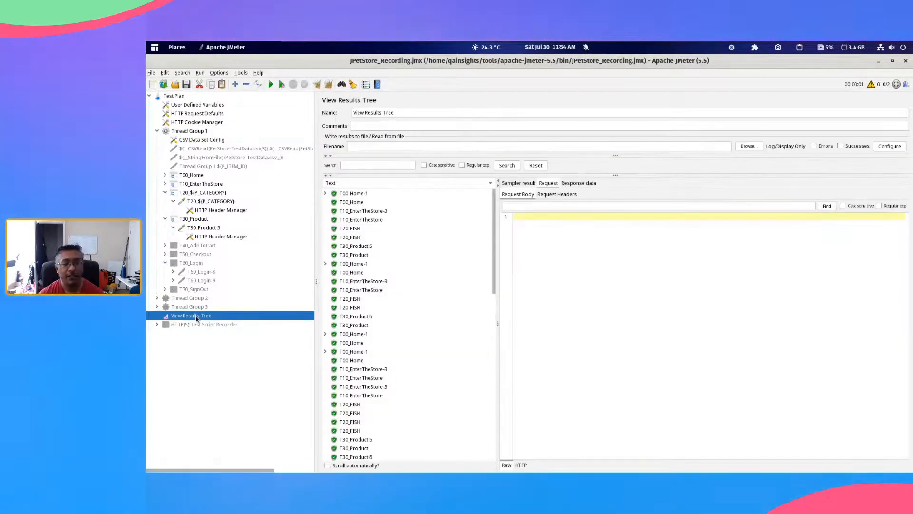
left_click(329, 84)
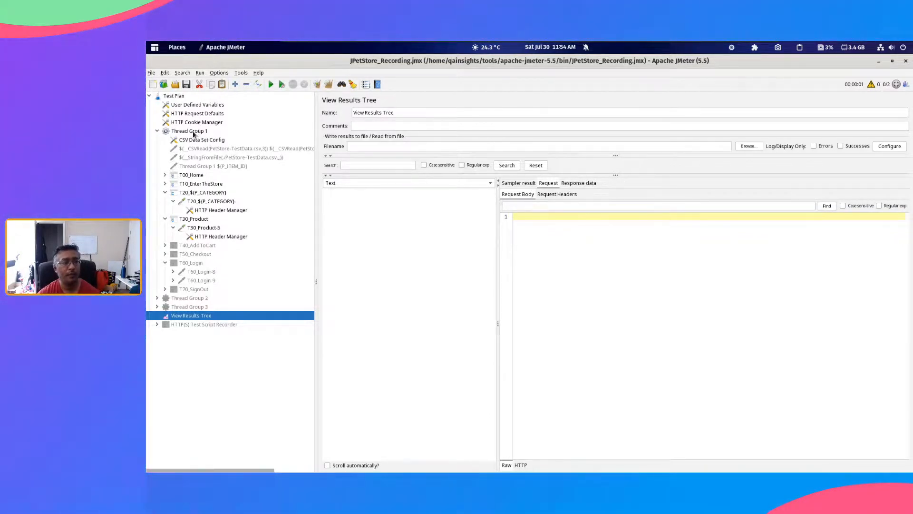
Step: Add an Open Model Thread Group to the Test Plan to view its schedule options, and remove it again
left_click(175, 95)
right_click(180, 95)
mouse_move(305, 99)
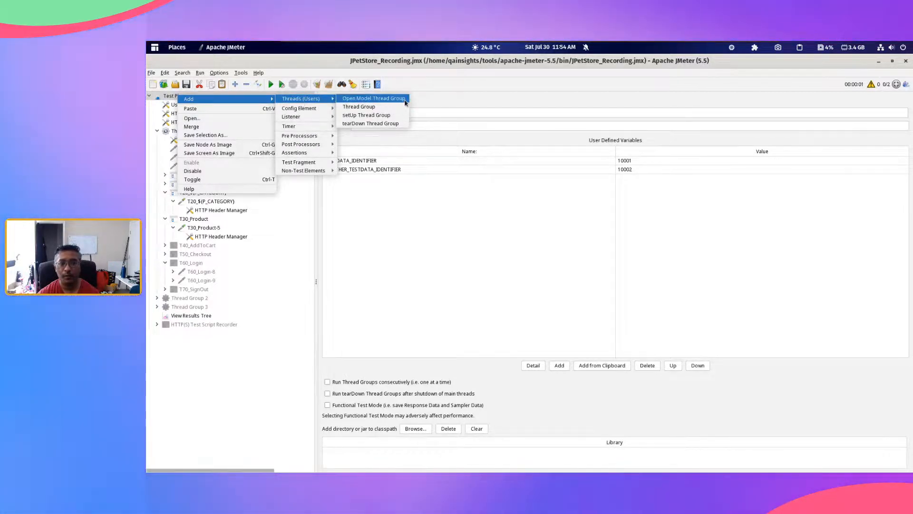
left_click(405, 98)
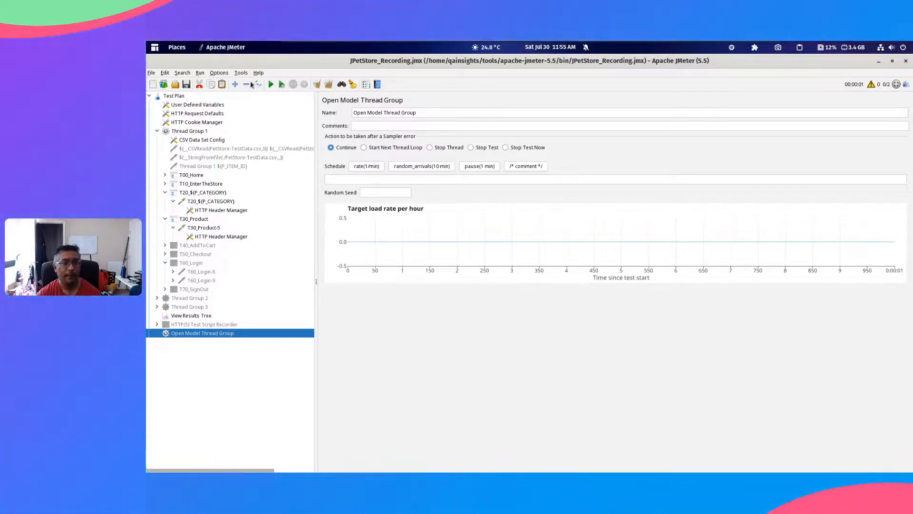
left_click(199, 86)
left_click(200, 131)
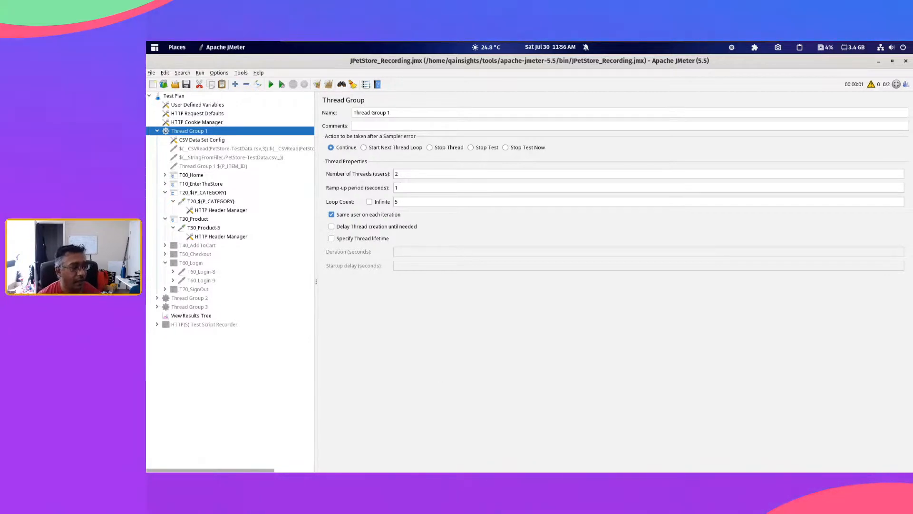
Step: Switch to the Melon live streaming studio in the browser and hide the shared screen from the stream
left_click_drag(147, 96, 444, 43)
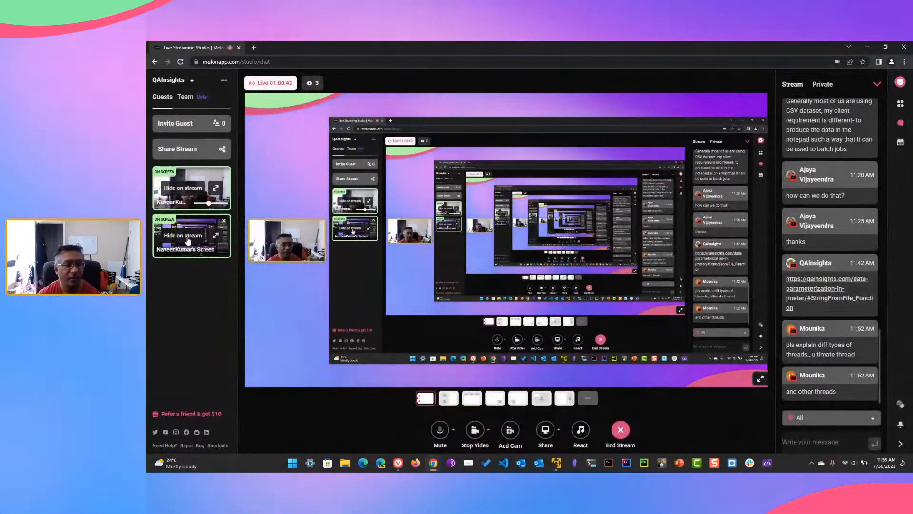
left_click(187, 235)
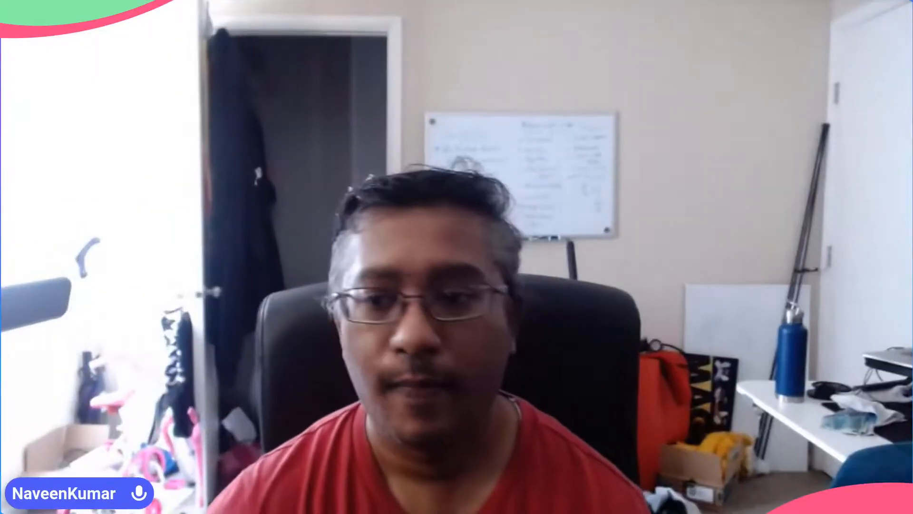